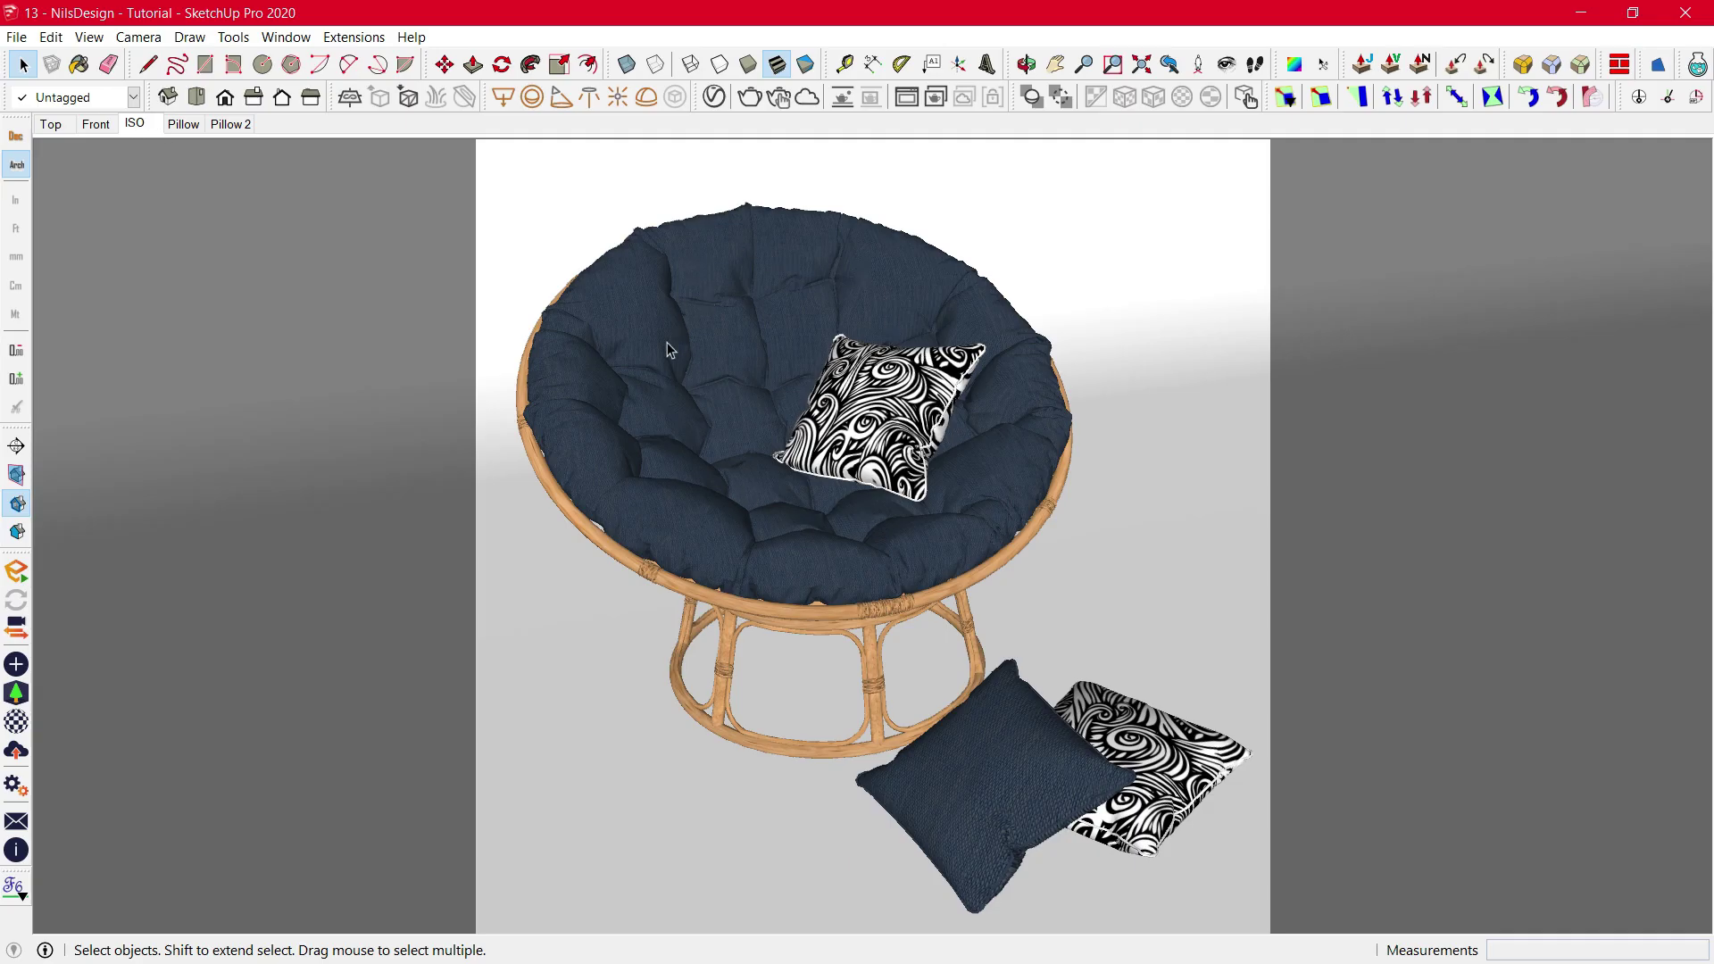
# - Create a new generic V-Ray material and rename it Fabric
pyautogui.click(713, 97)
pyautogui.click(879, 903)
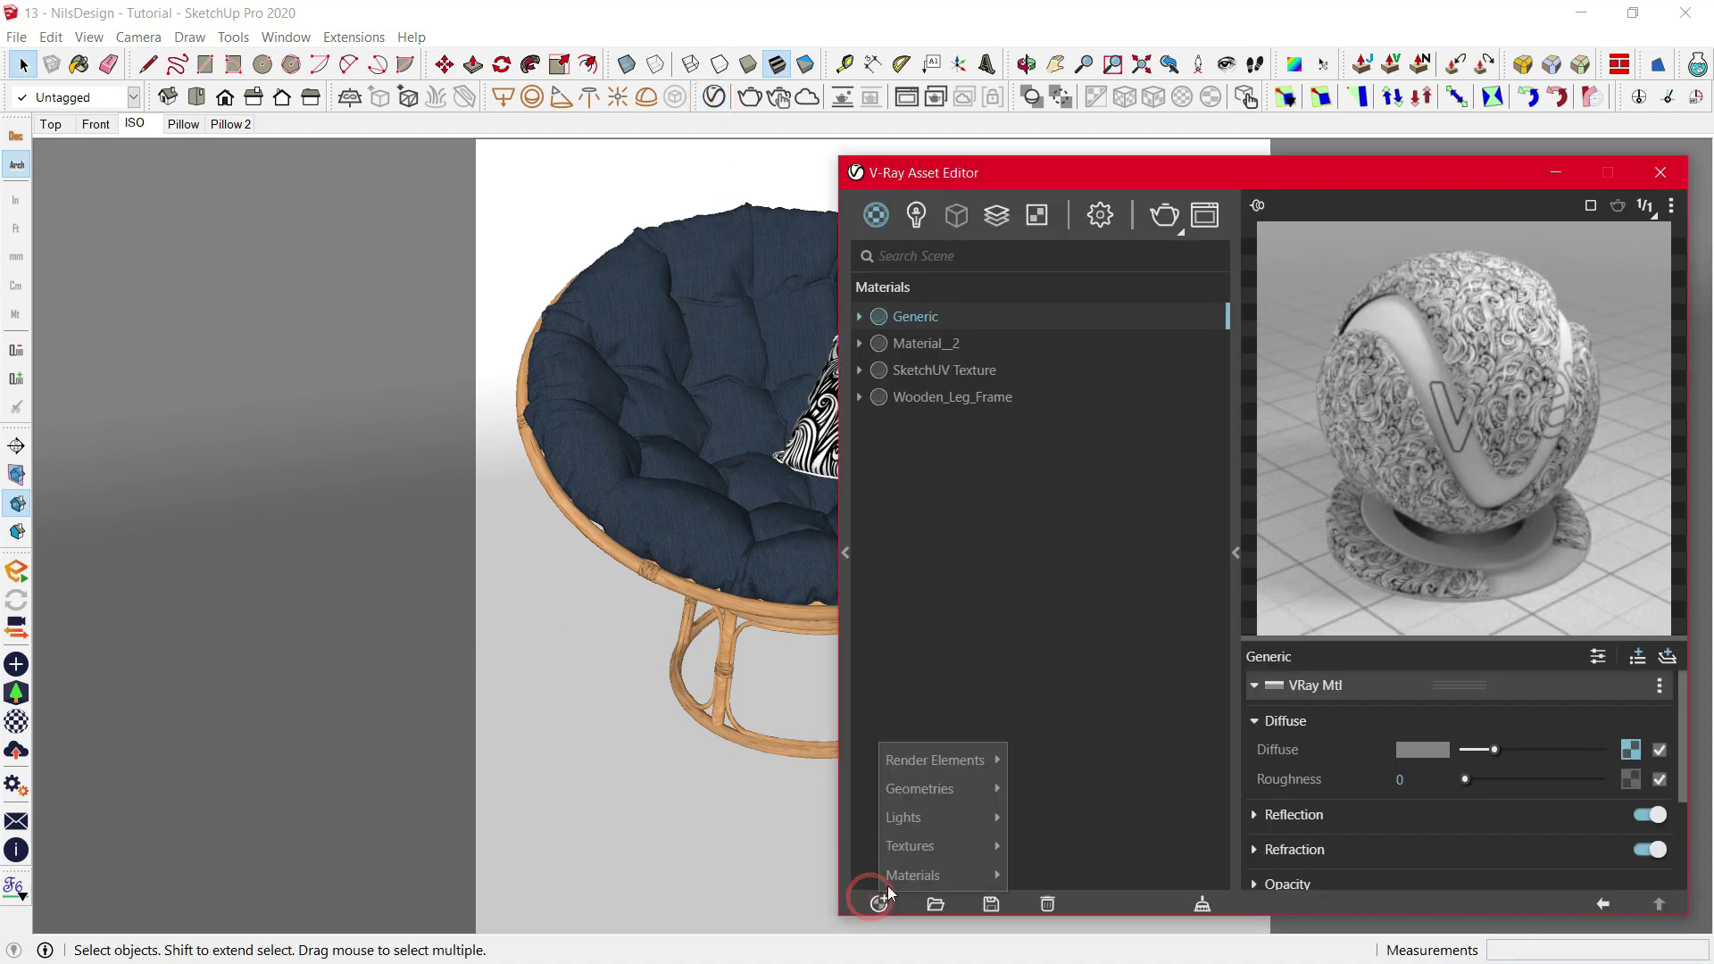
pyautogui.moveTo(978, 757)
pyautogui.click(1060, 485)
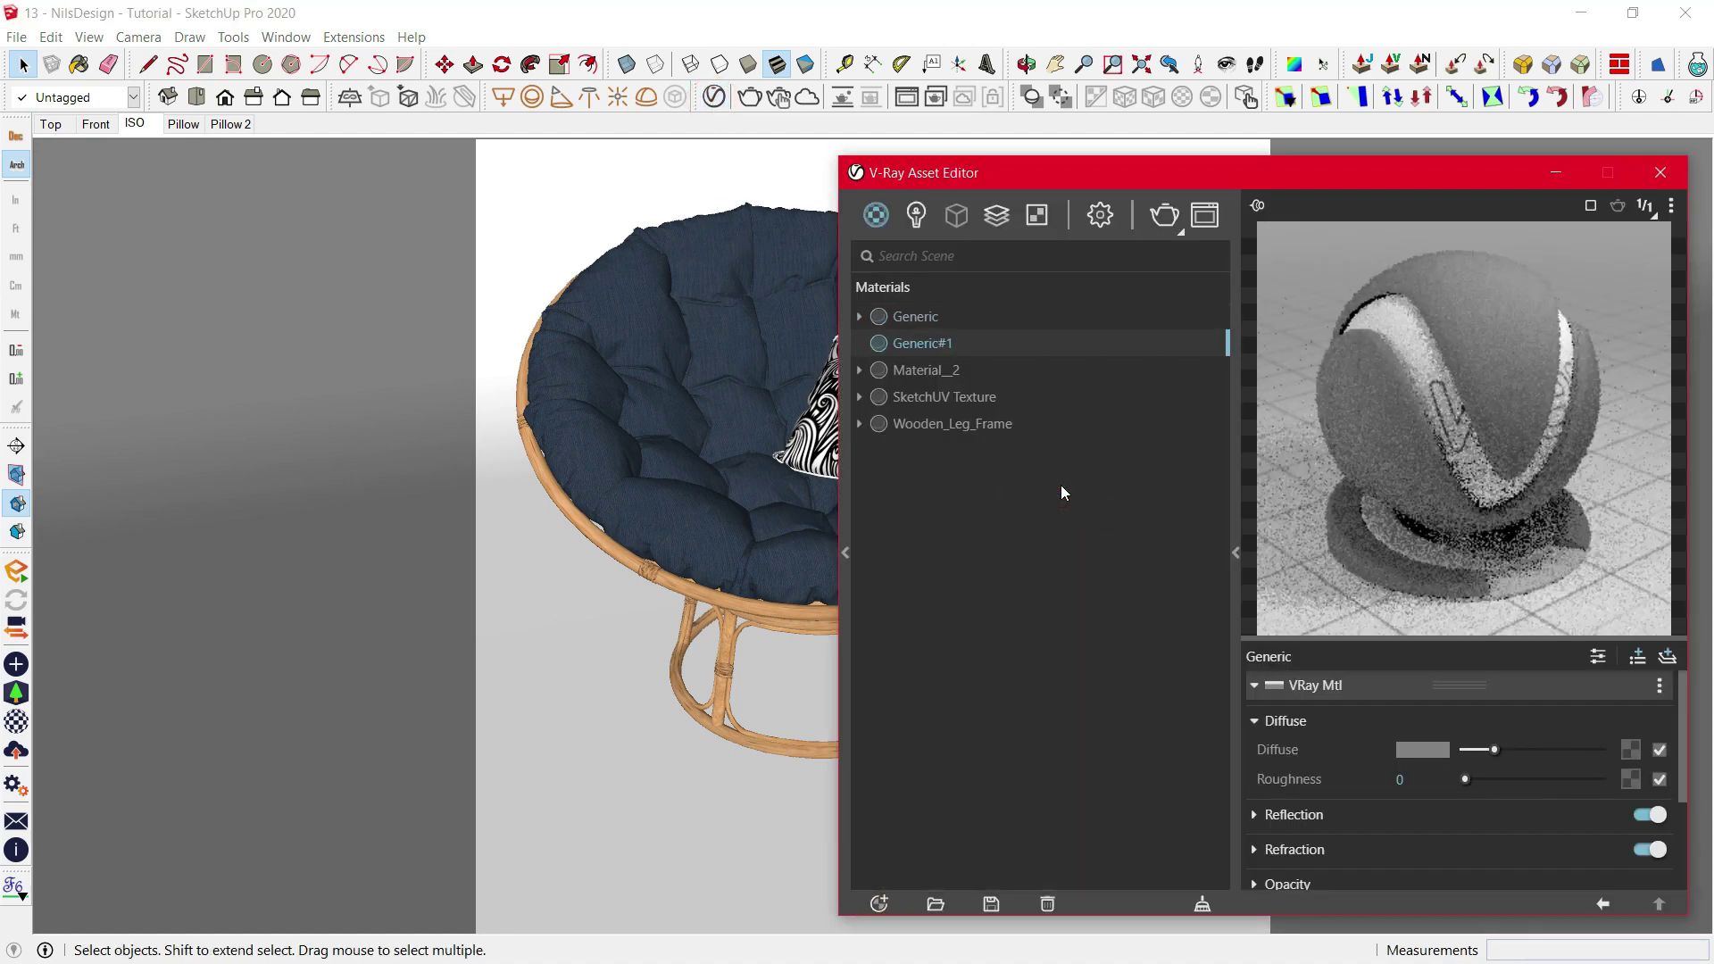
pyautogui.doubleClick(950, 341)
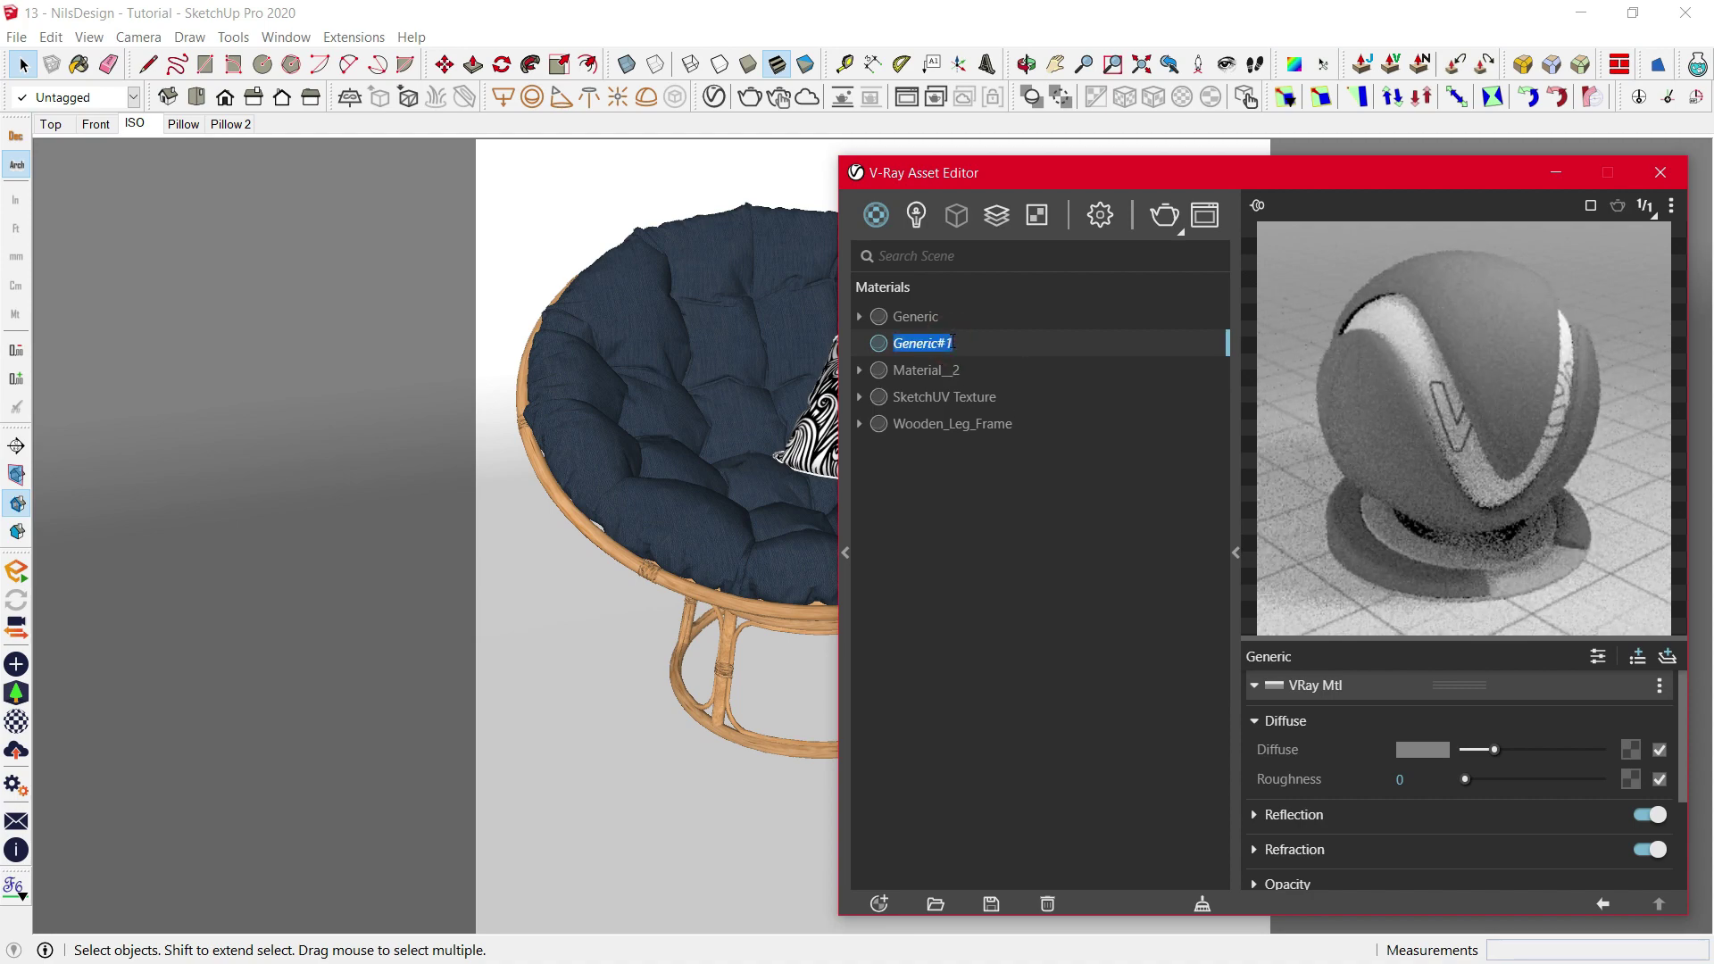
pyautogui.write('Fo')
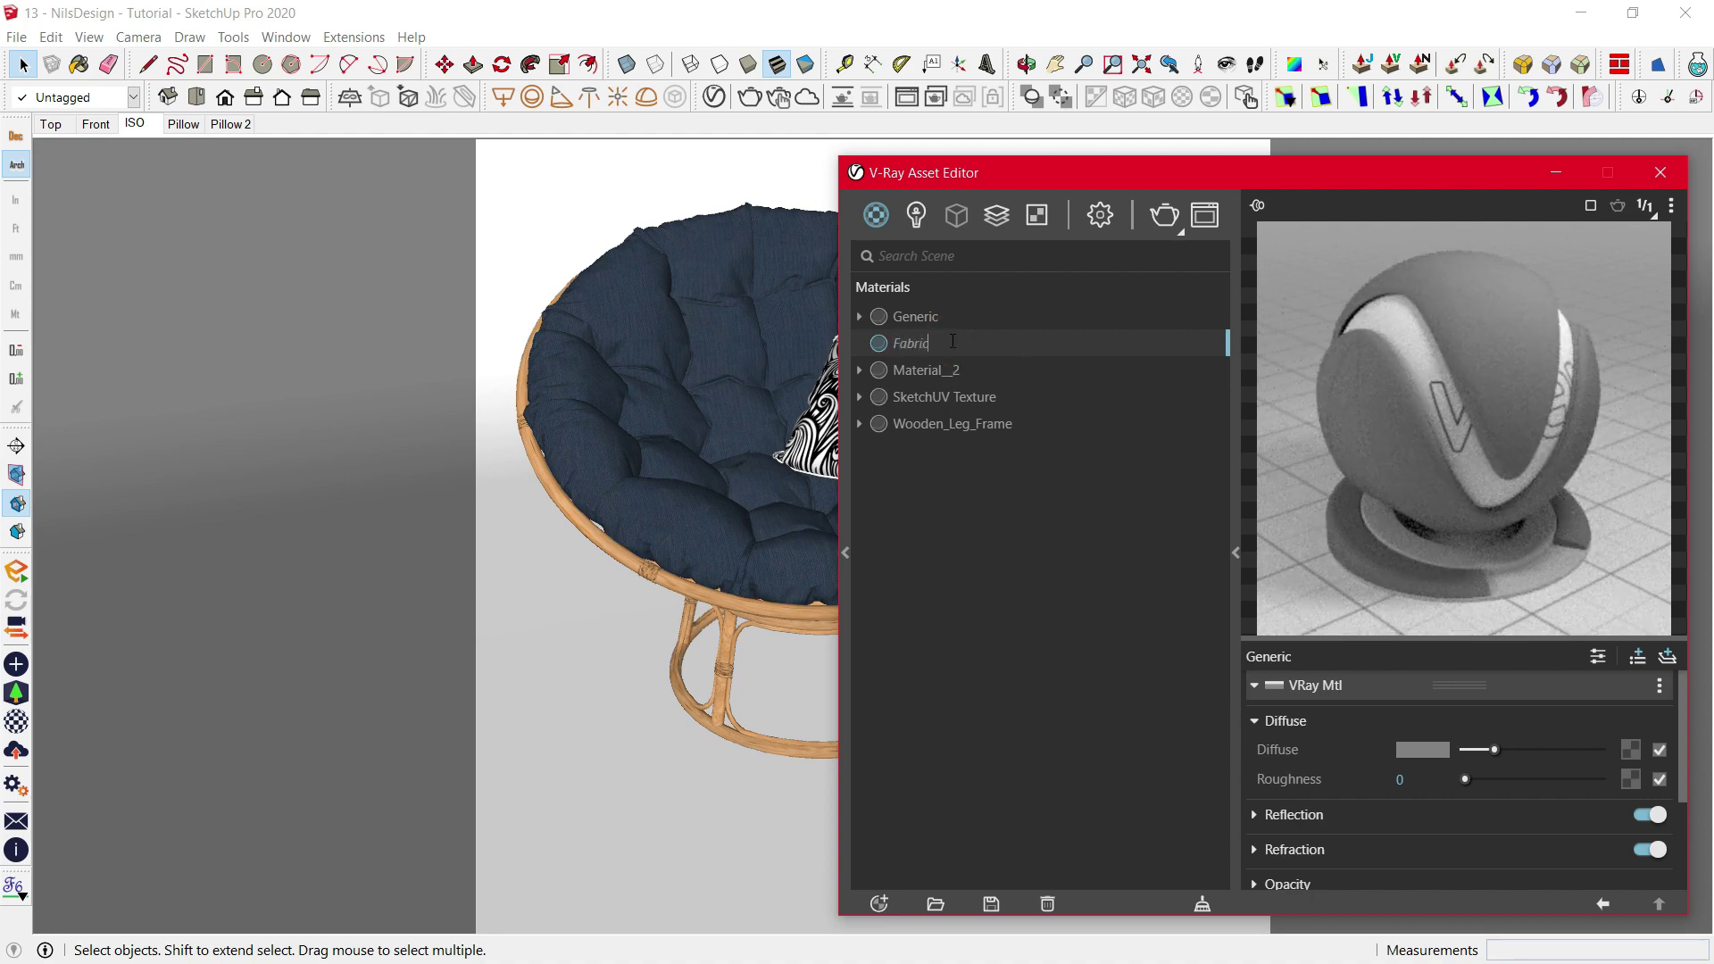
pyautogui.press('Return')
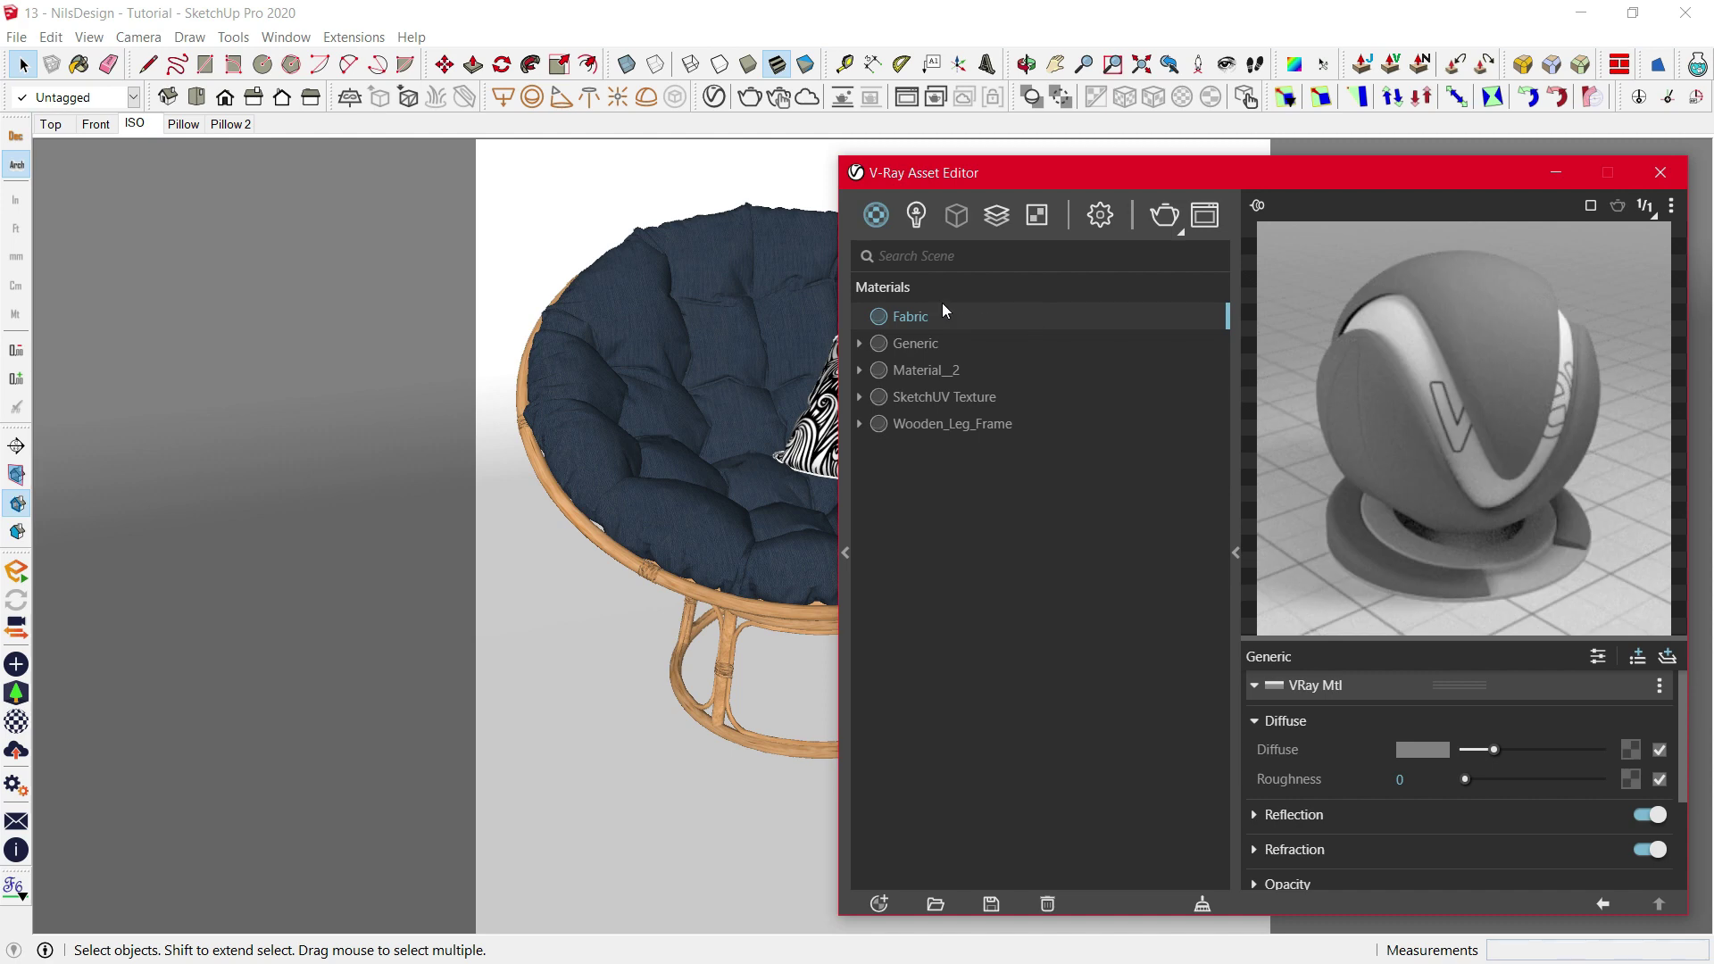
# - Switch the Fabric material's preview to the draped cloth scene and assign a Falloff texture to its diffuse slot
pyautogui.click(1674, 205)
pyautogui.click(1583, 256)
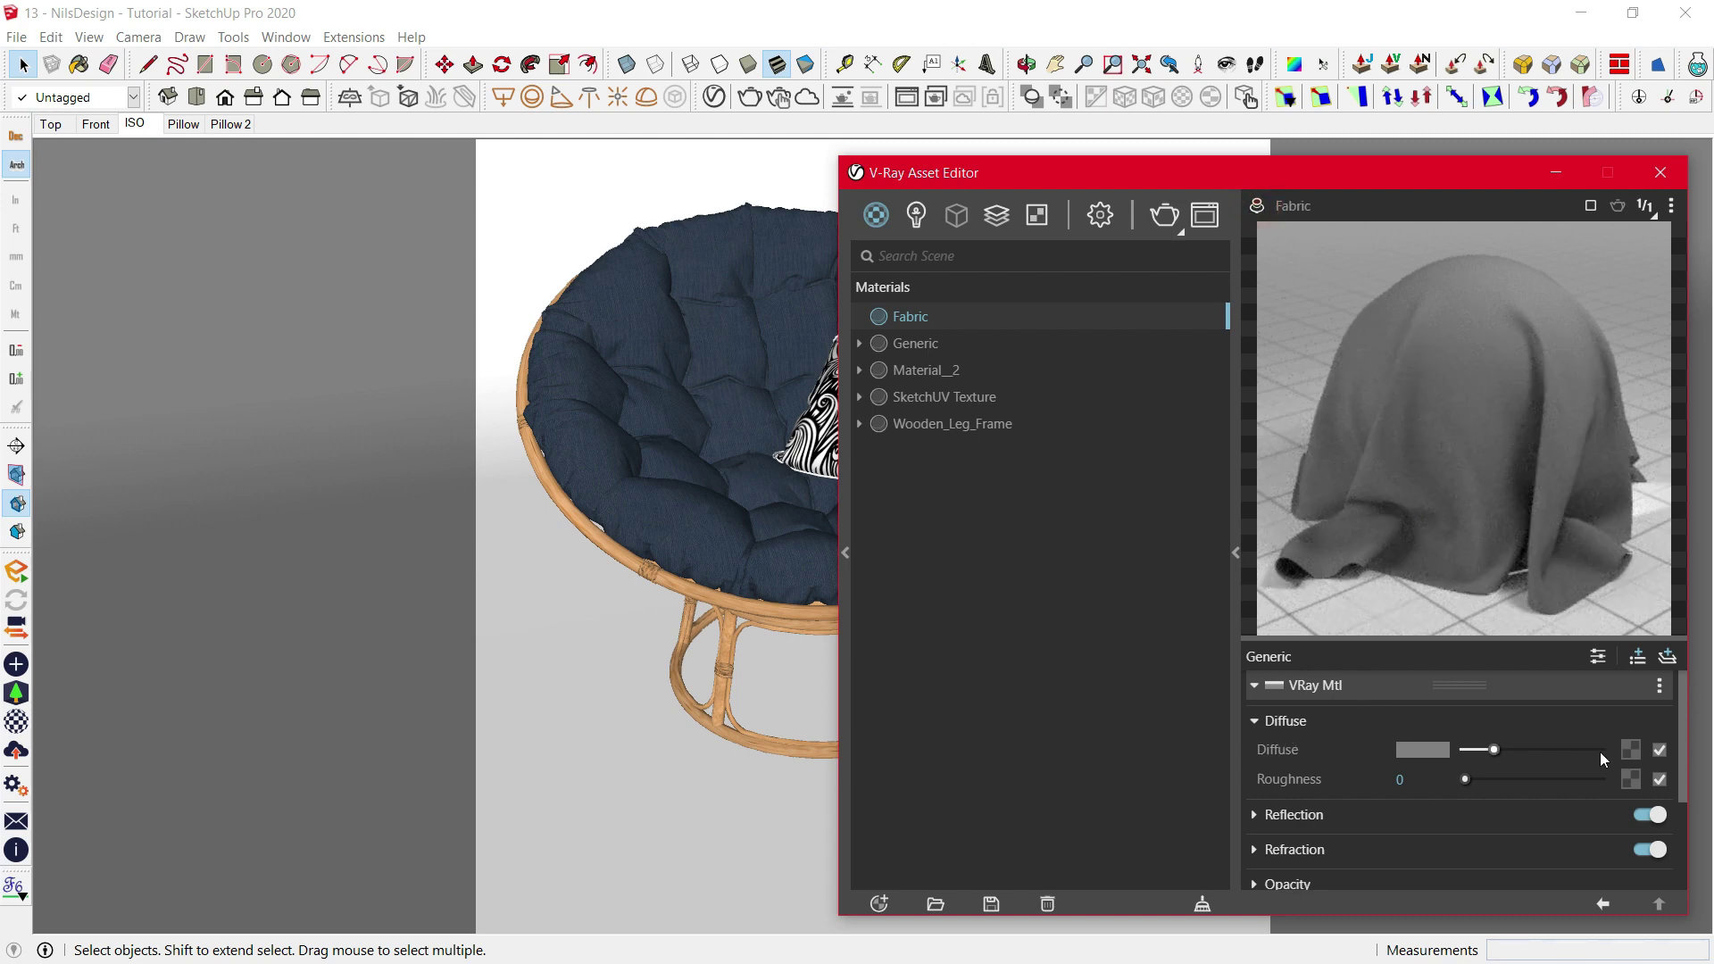
pyautogui.click(1629, 749)
pyautogui.scroll(-3, 1566, 636)
pyautogui.scroll(-4, 1562, 643)
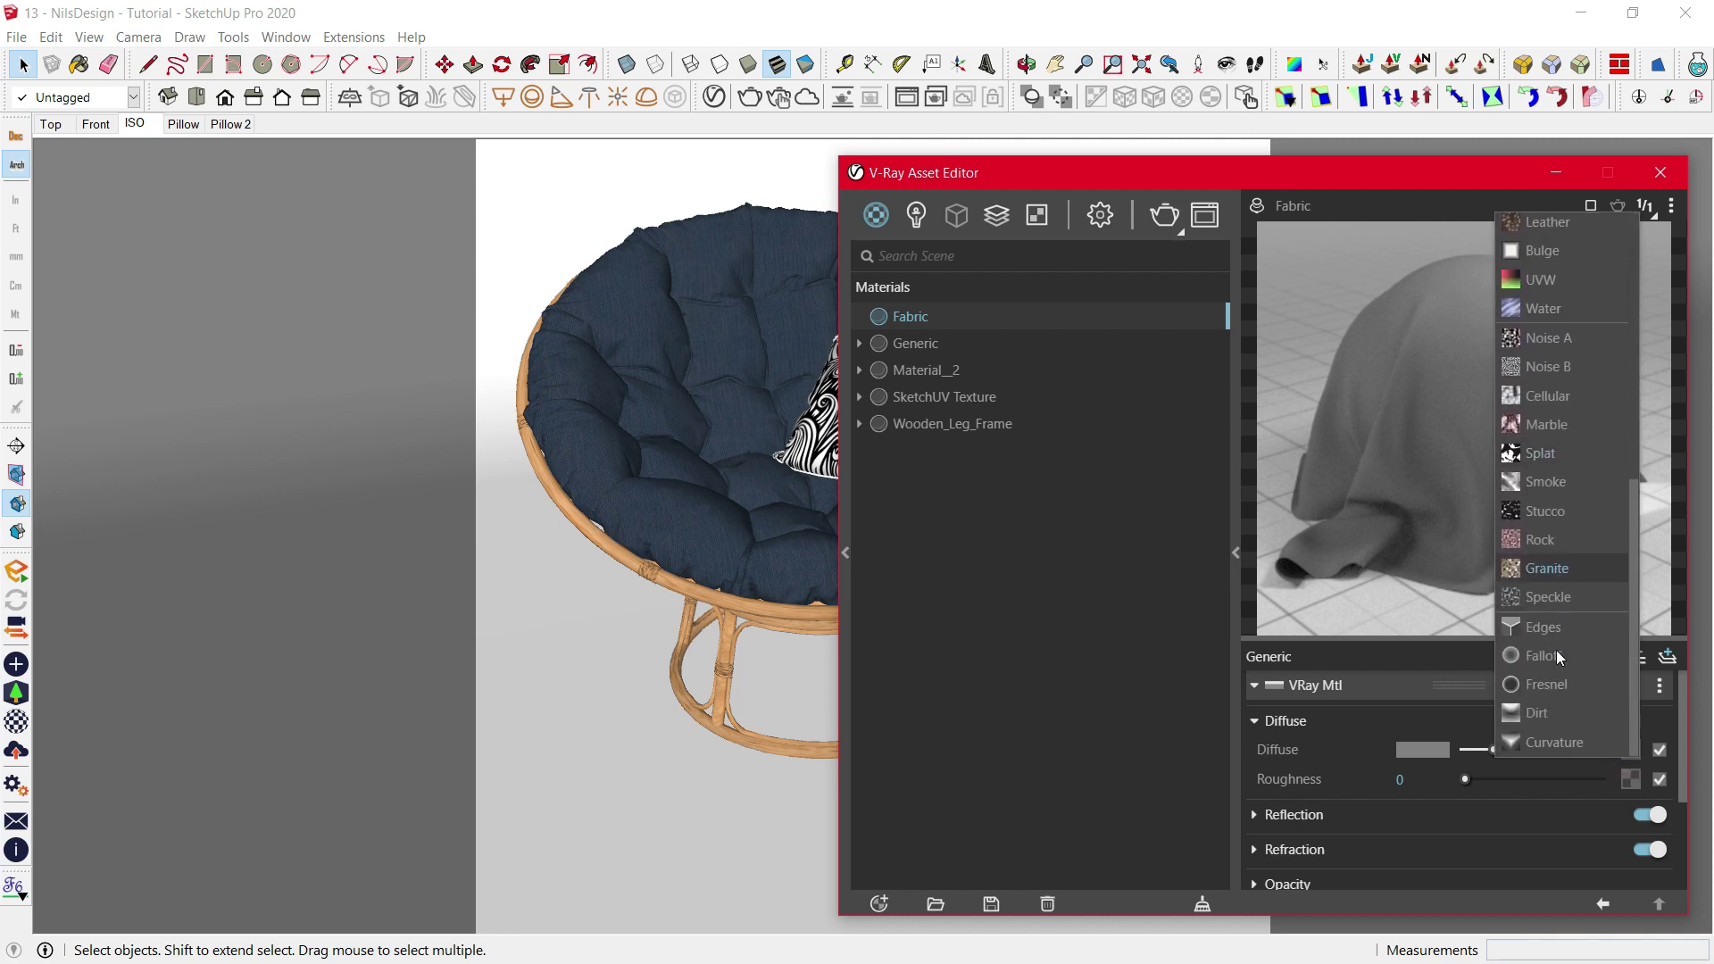
pyautogui.click(1553, 659)
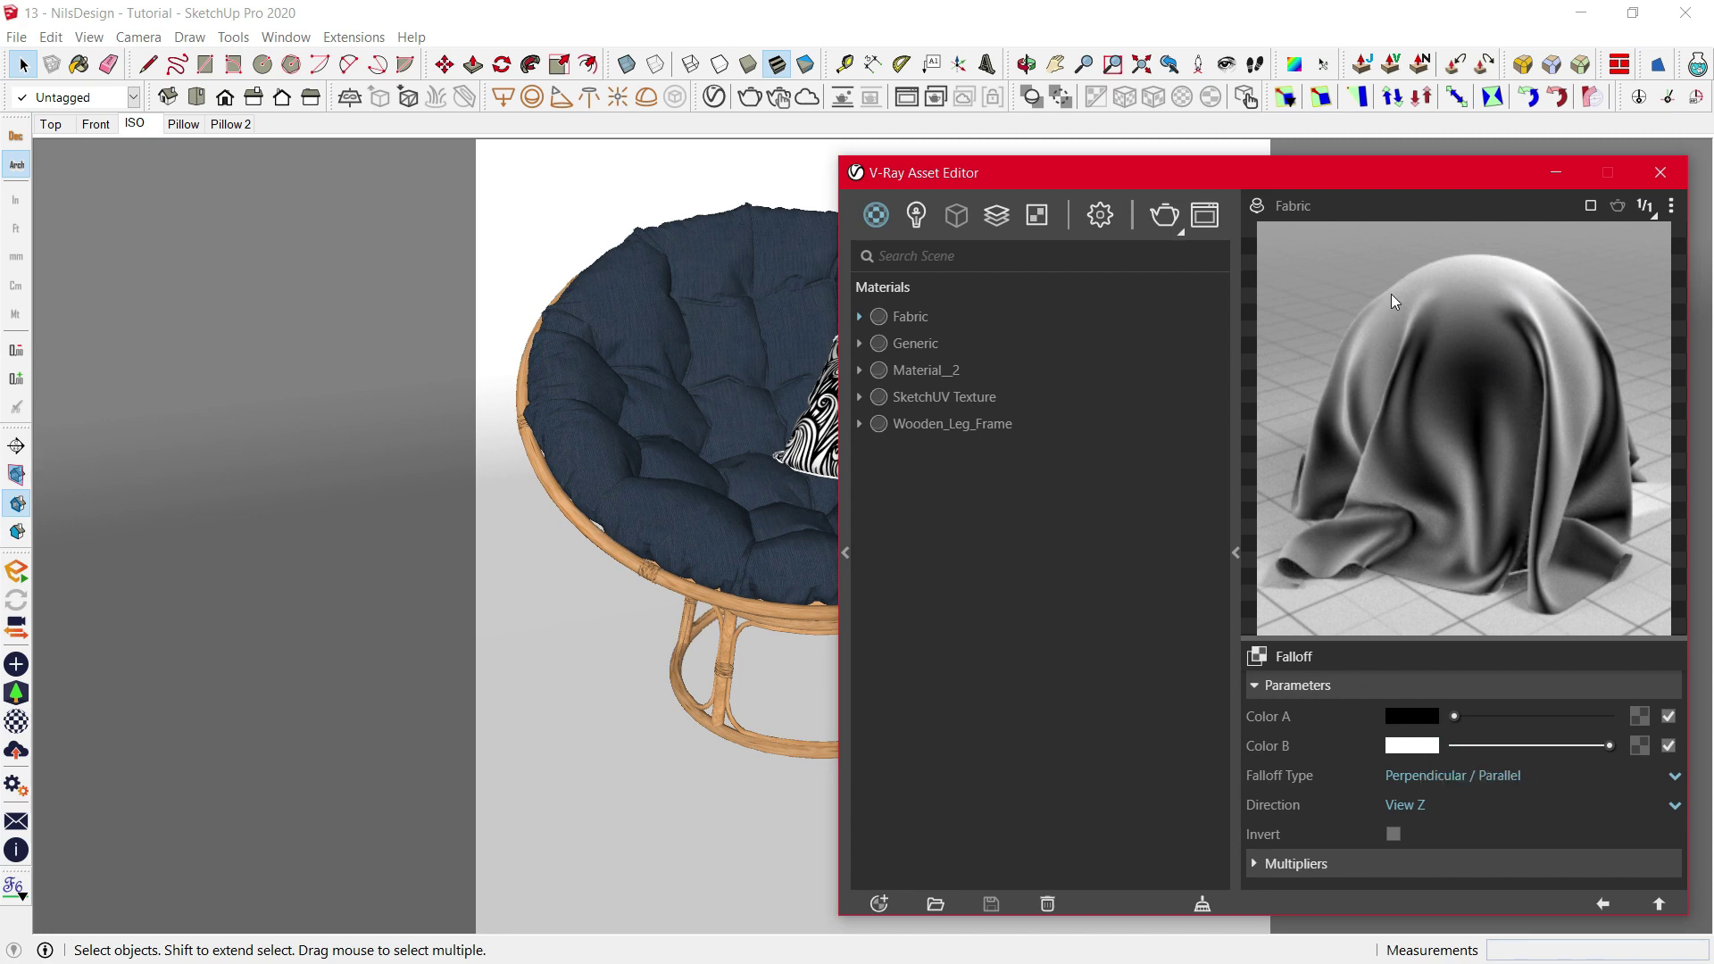
# - Set the Falloff's Color A to blue (RGB 74, 97, 123) and Color B to dark blue (RGB 31, 39, 48)
pyautogui.click(1409, 717)
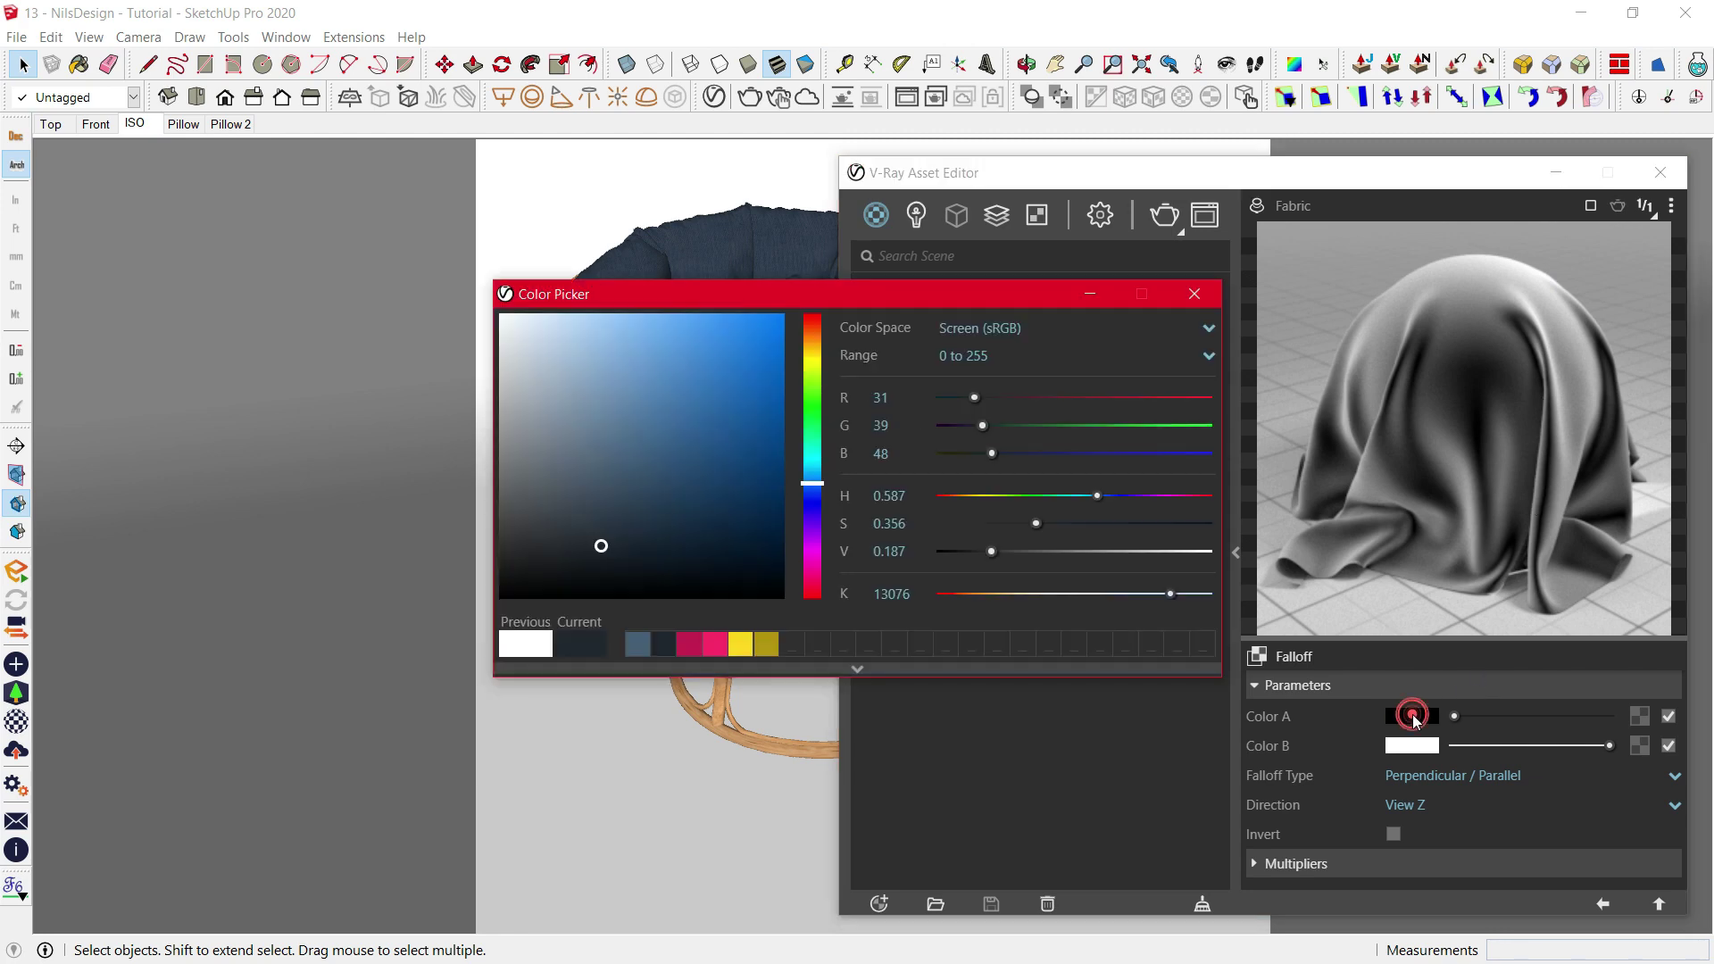
pyautogui.click(639, 644)
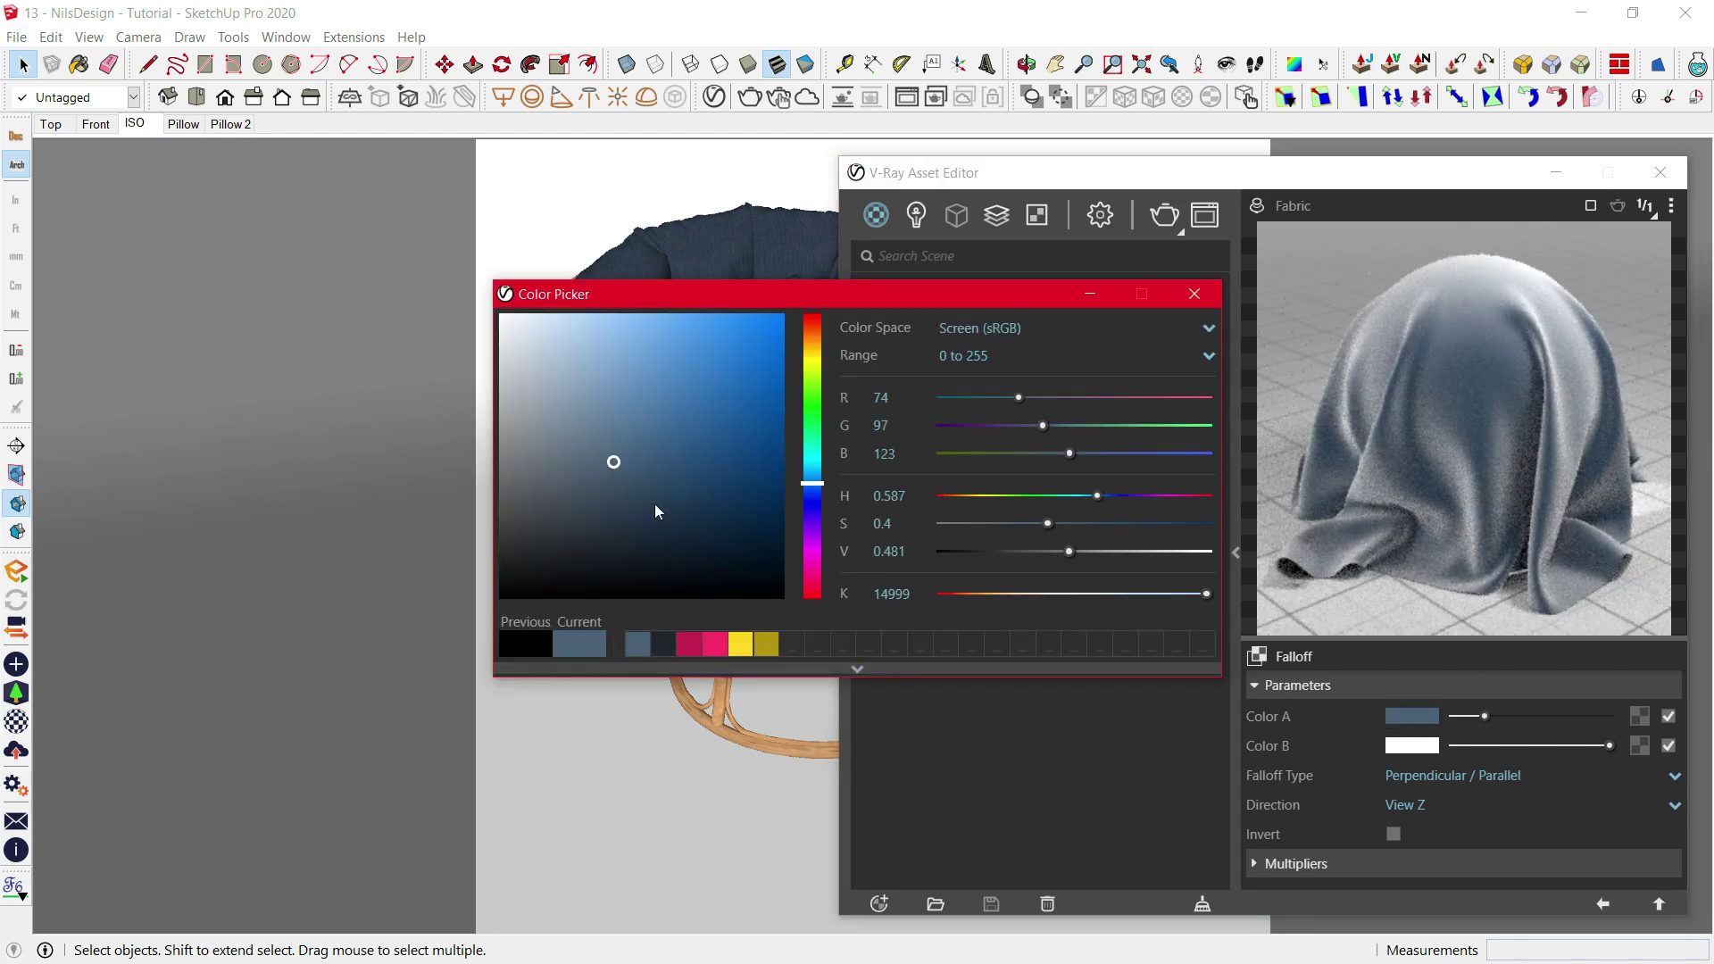
pyautogui.click(1421, 746)
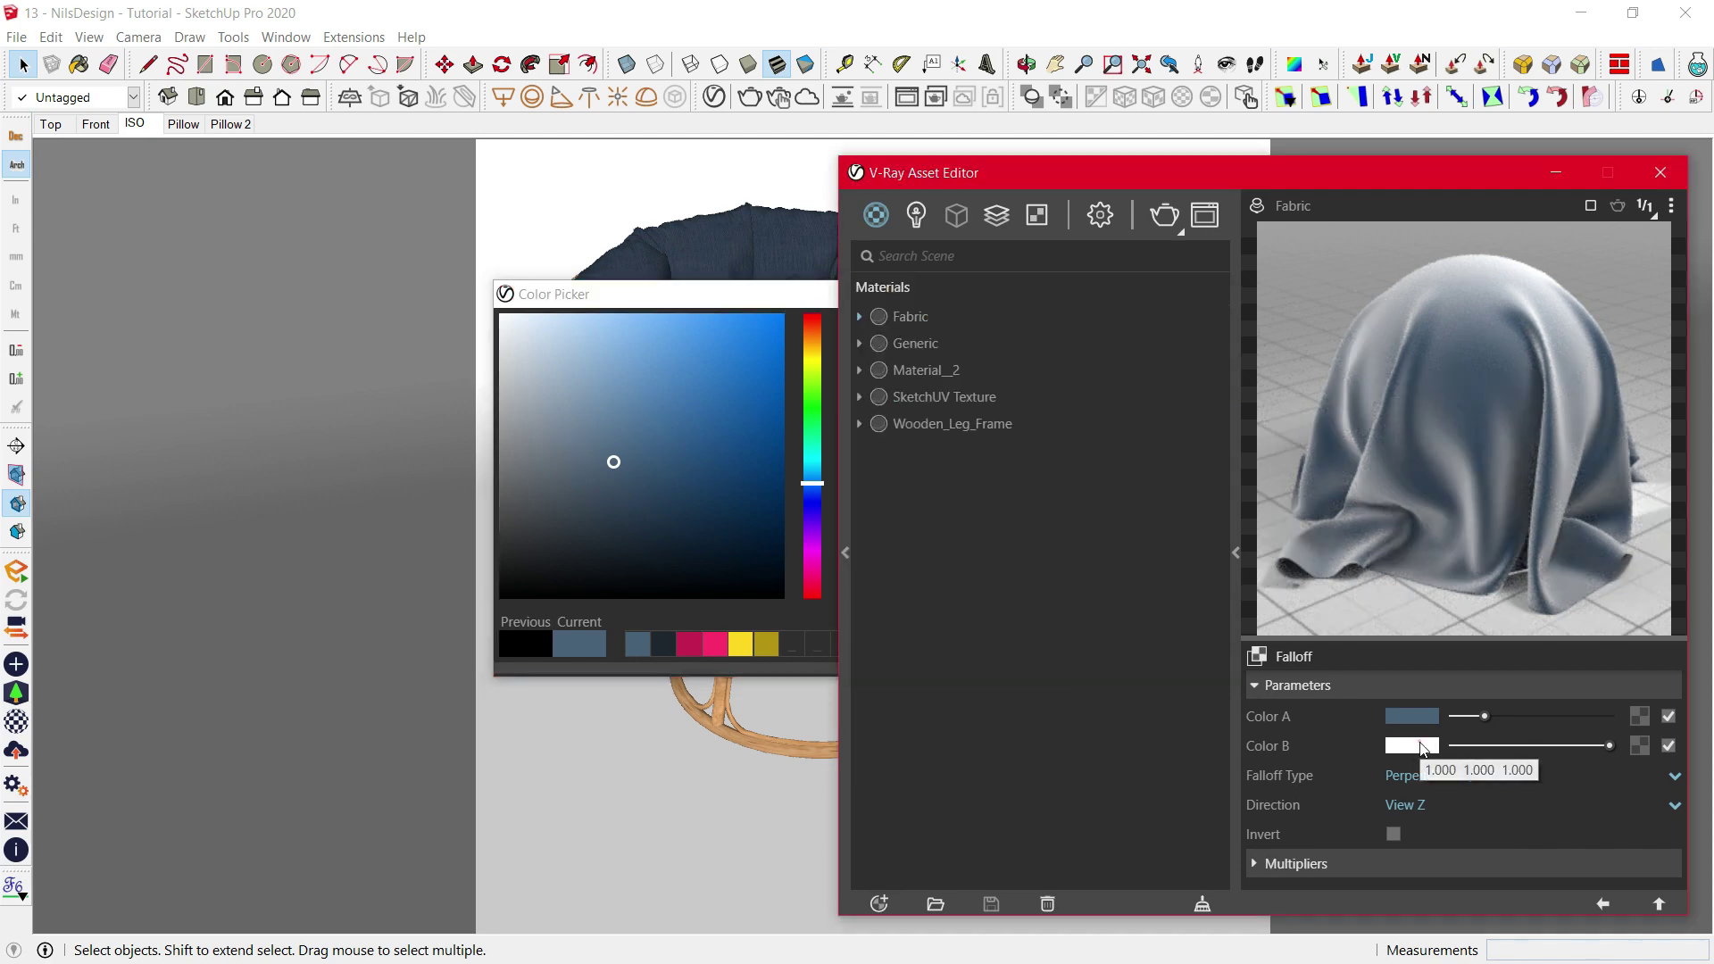
pyautogui.click(662, 643)
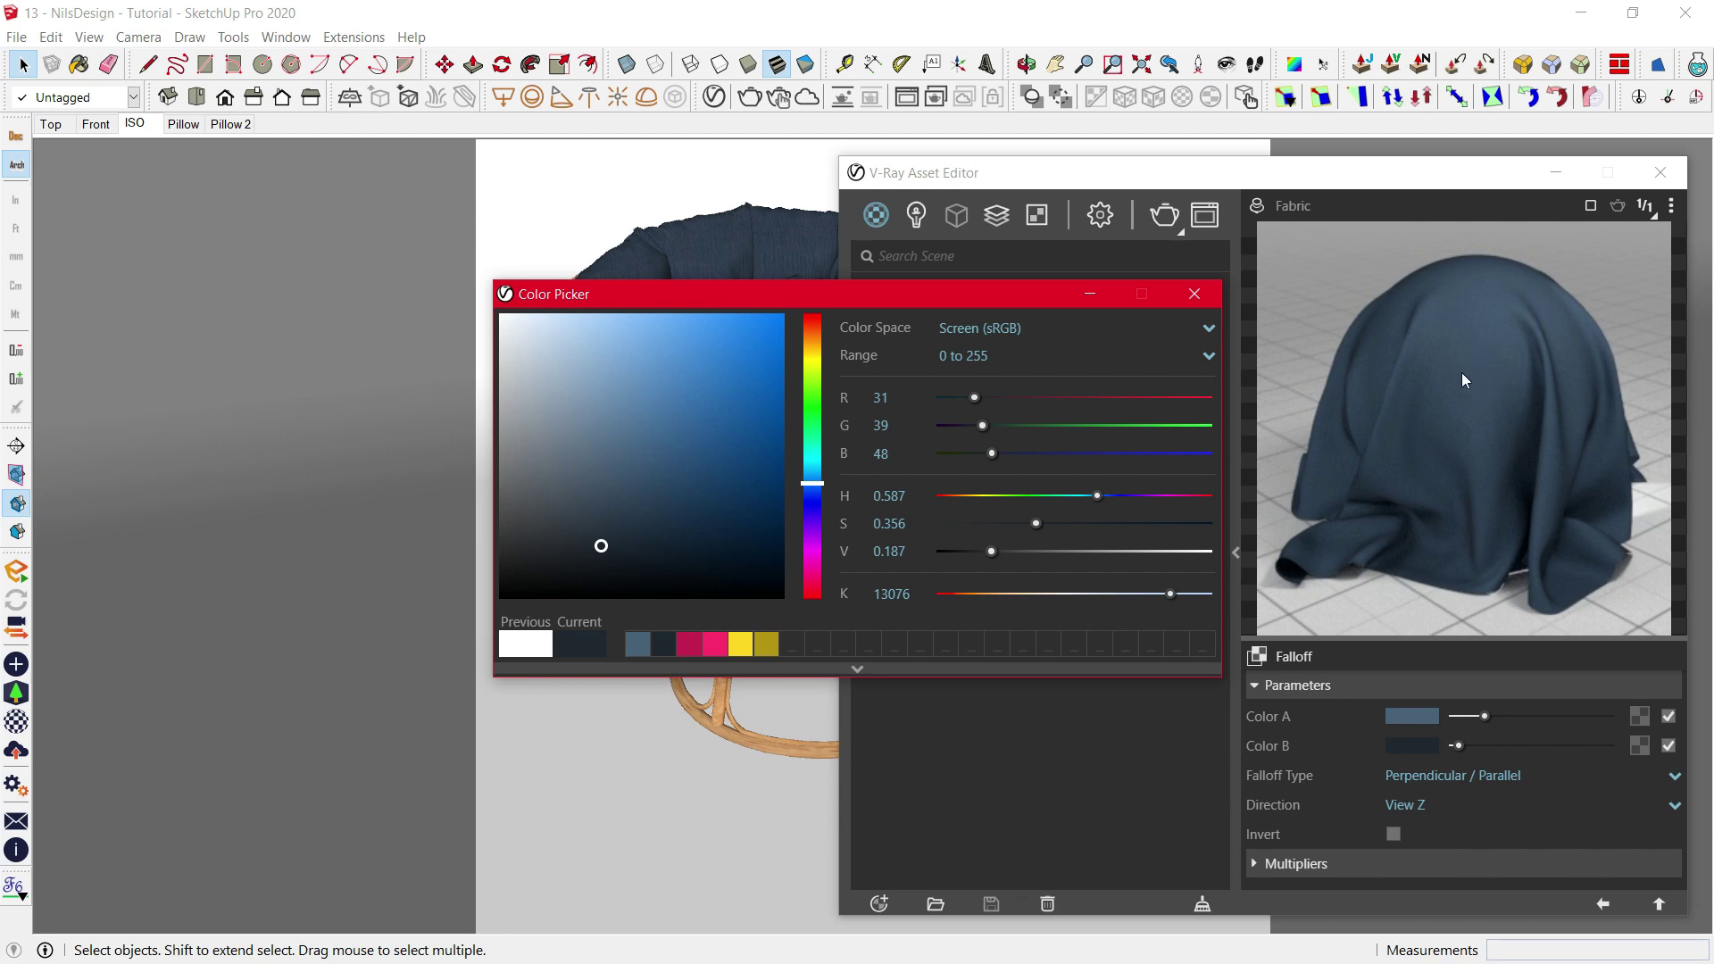
pyautogui.click(1194, 293)
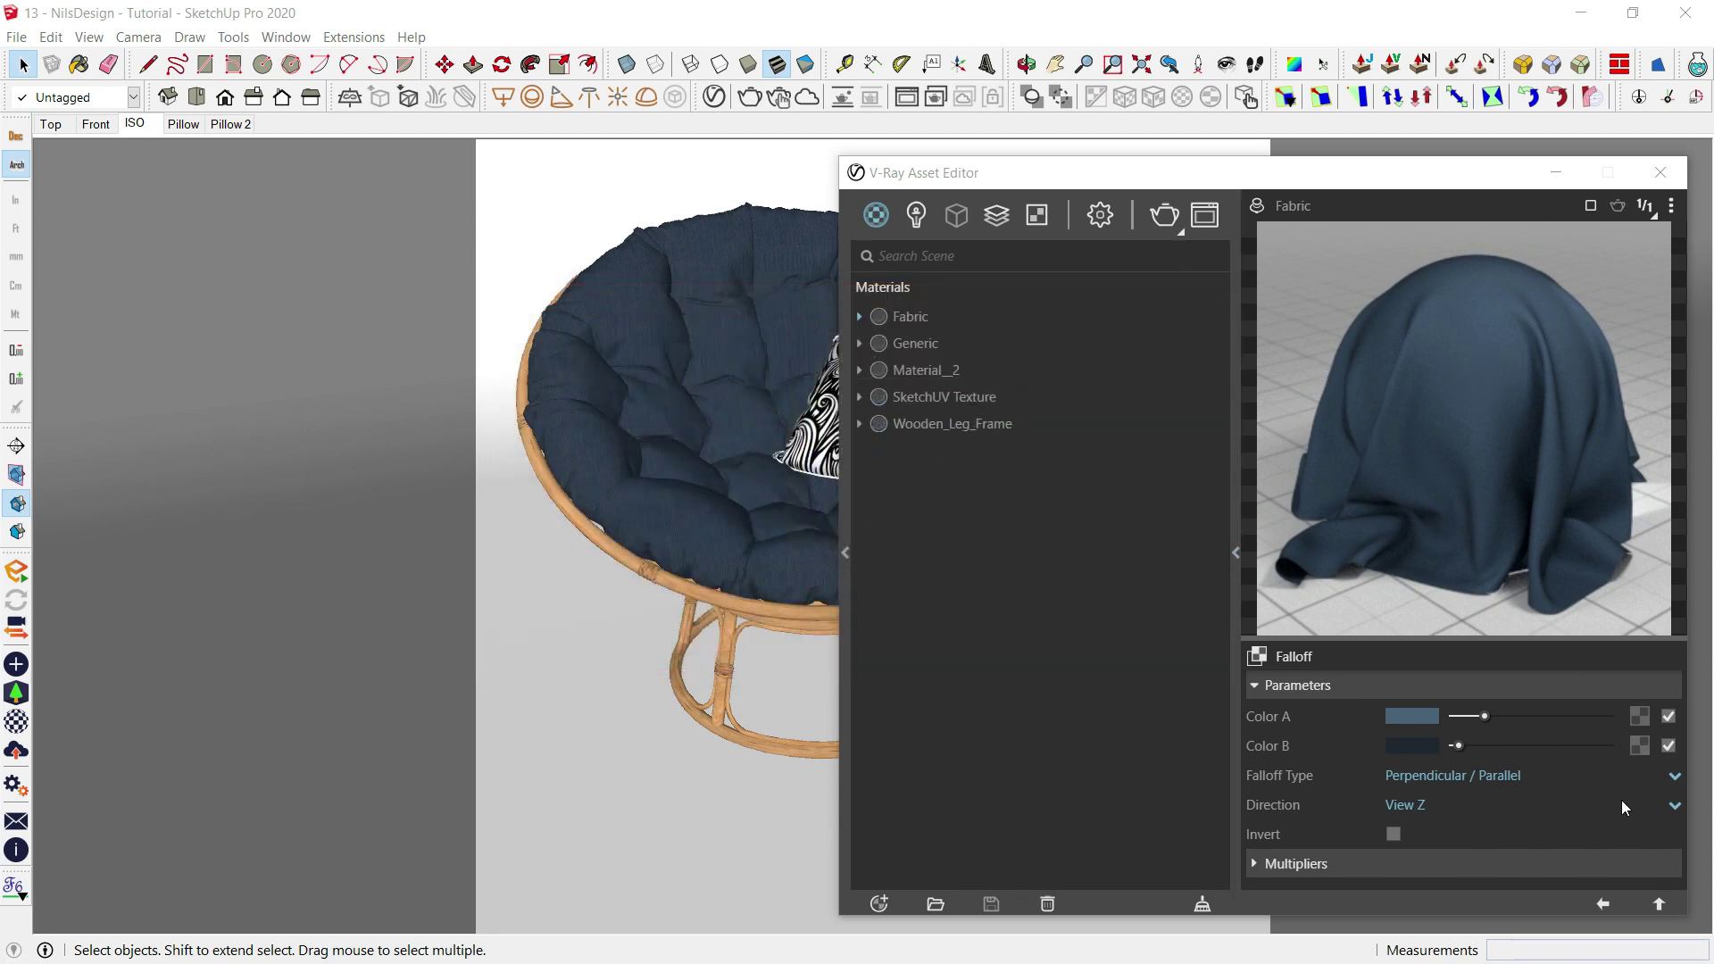
pyautogui.click(1603, 901)
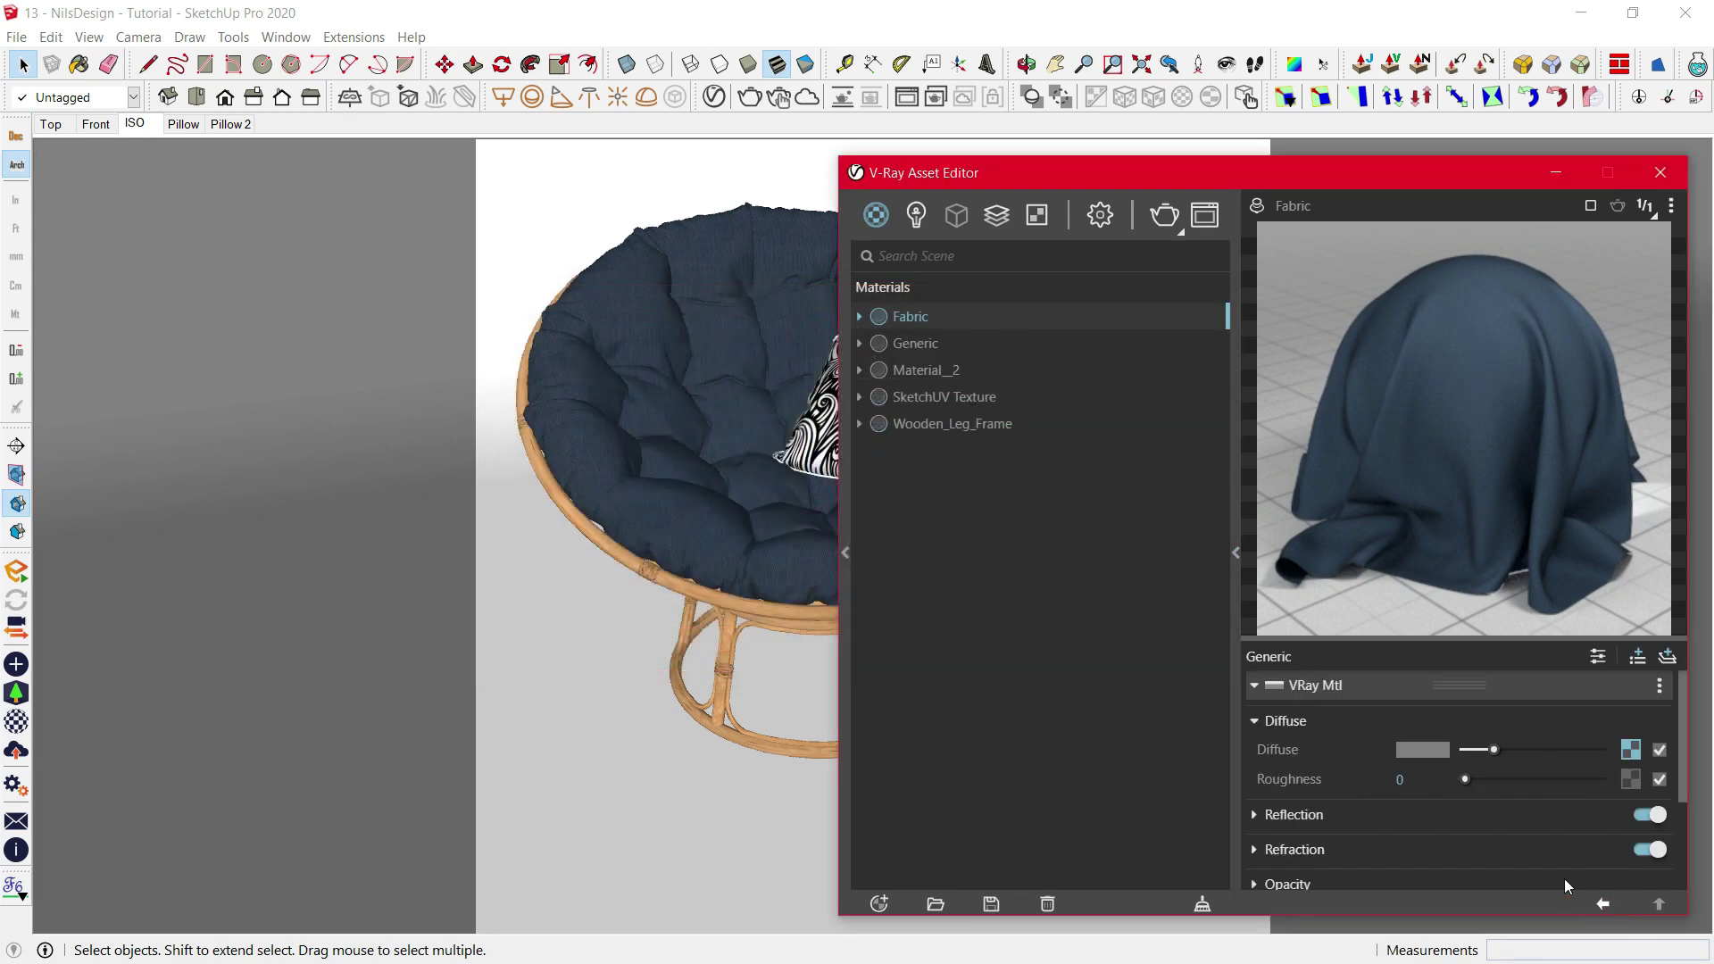
# - Set the Fabric material's reflection glossiness to 0.5 and raise its reflection color to about mid-range grey
pyautogui.click(1475, 812)
pyautogui.scroll(-2, 1473, 812)
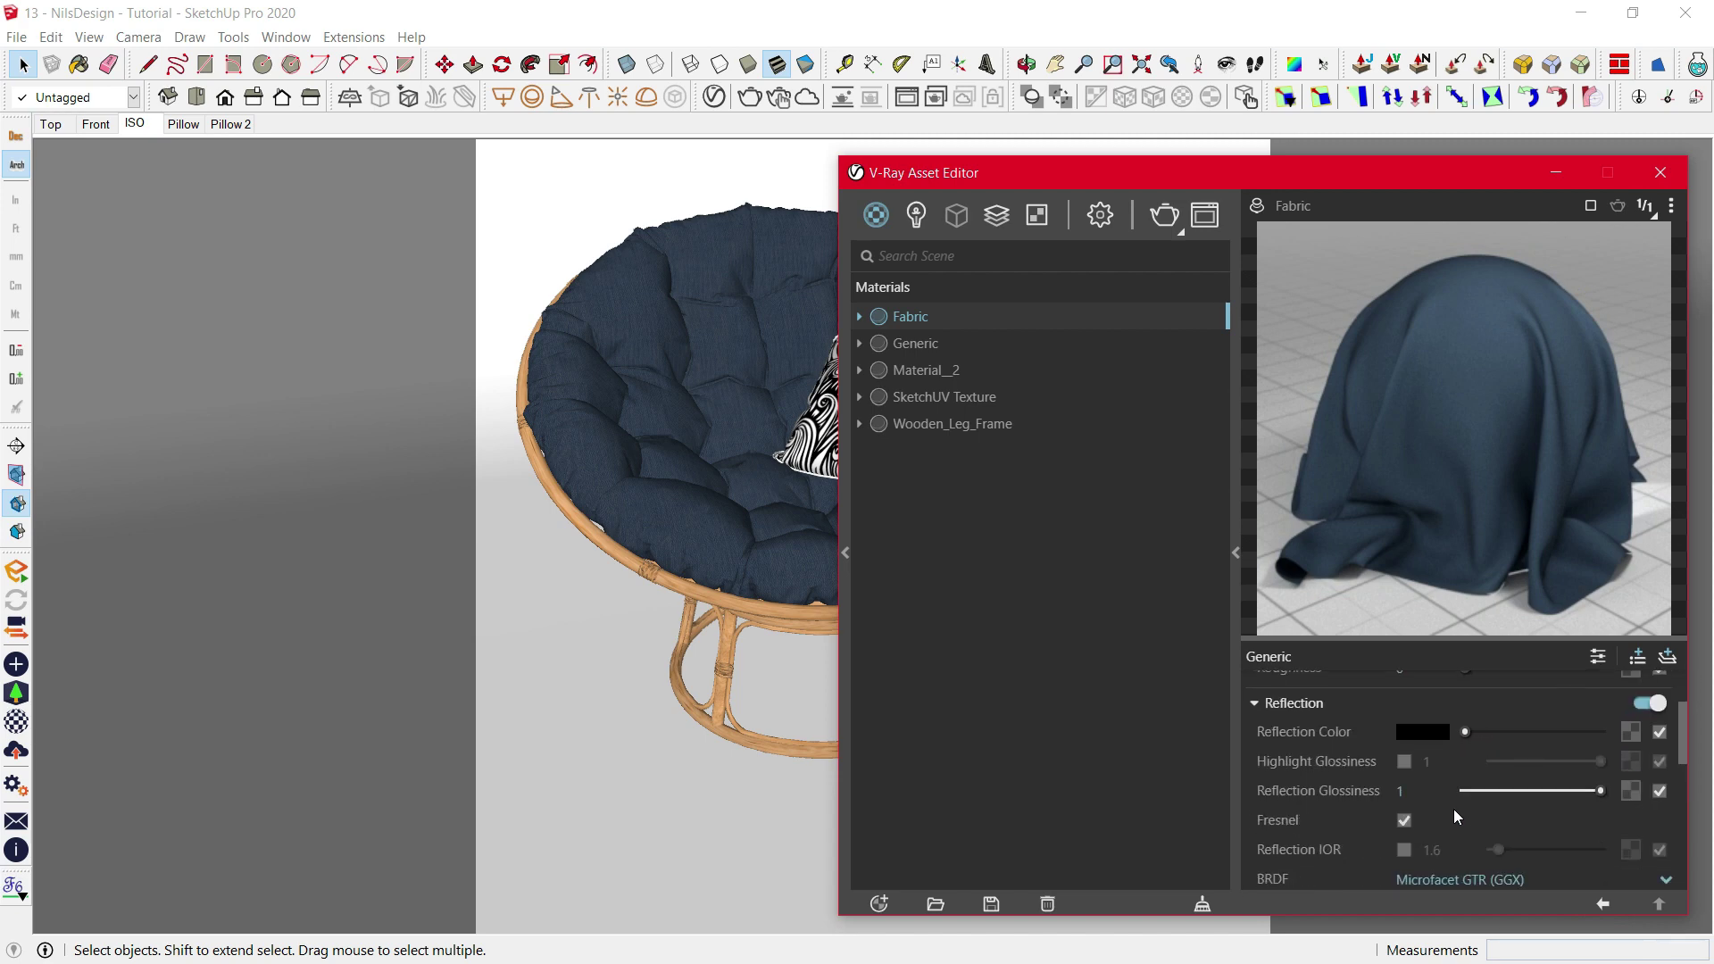
pyautogui.click(1414, 792)
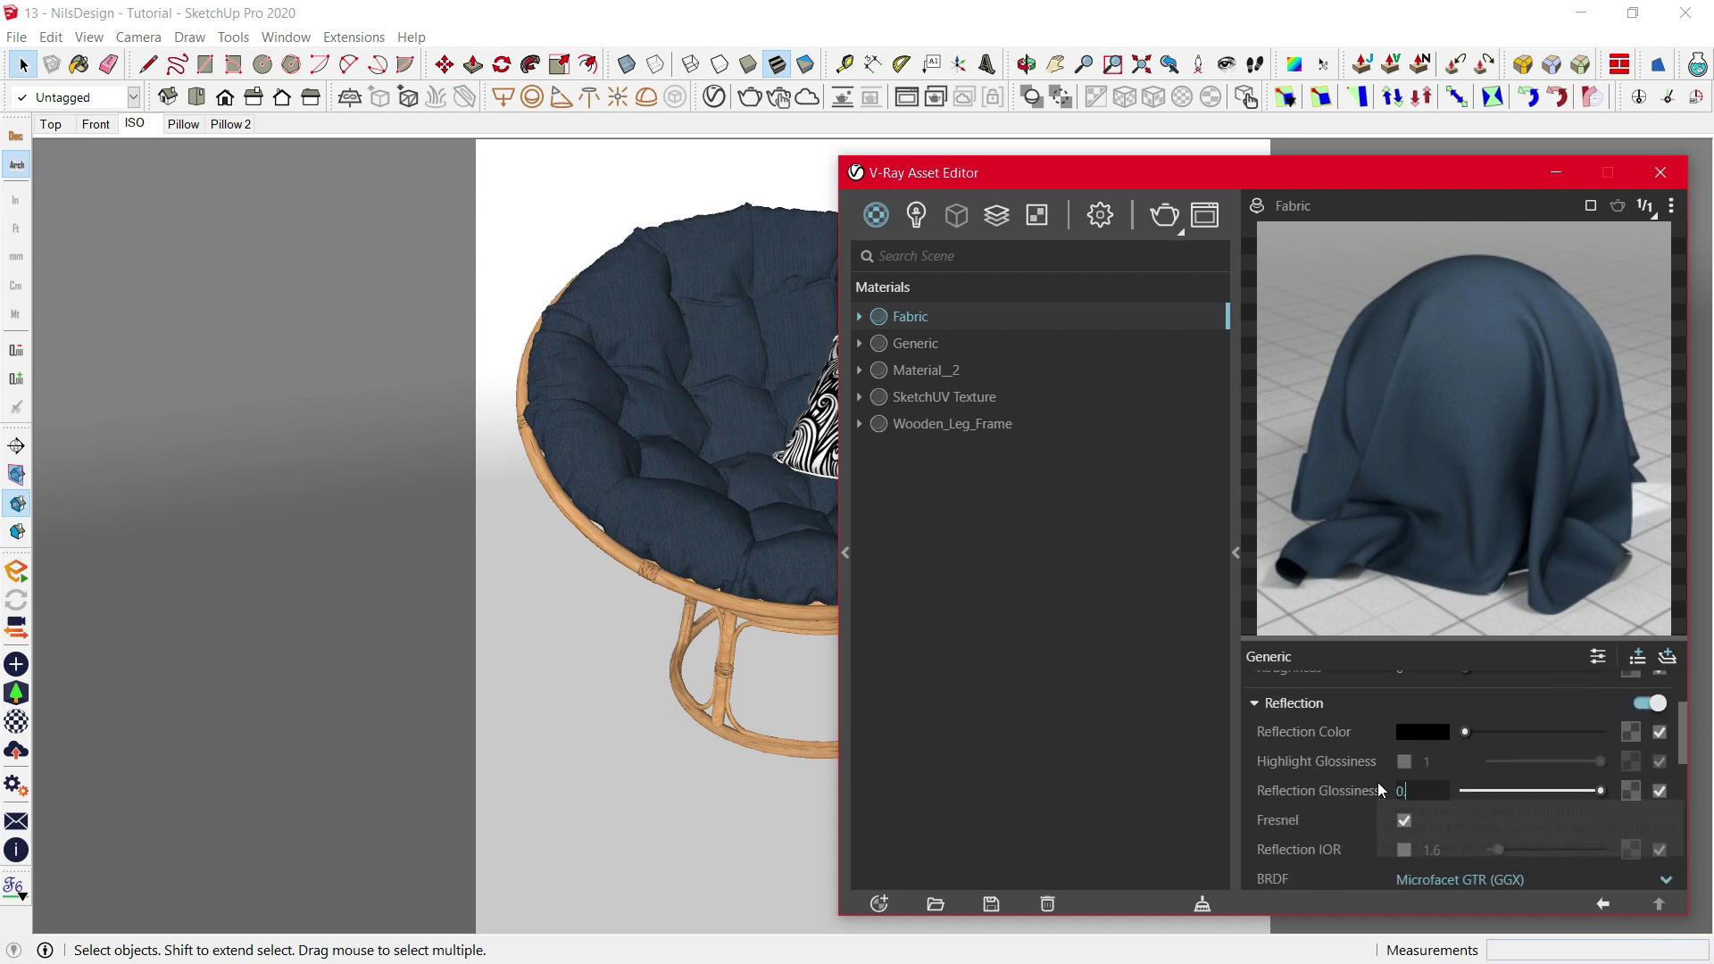
pyautogui.write('0.5')
pyautogui.press('Return')
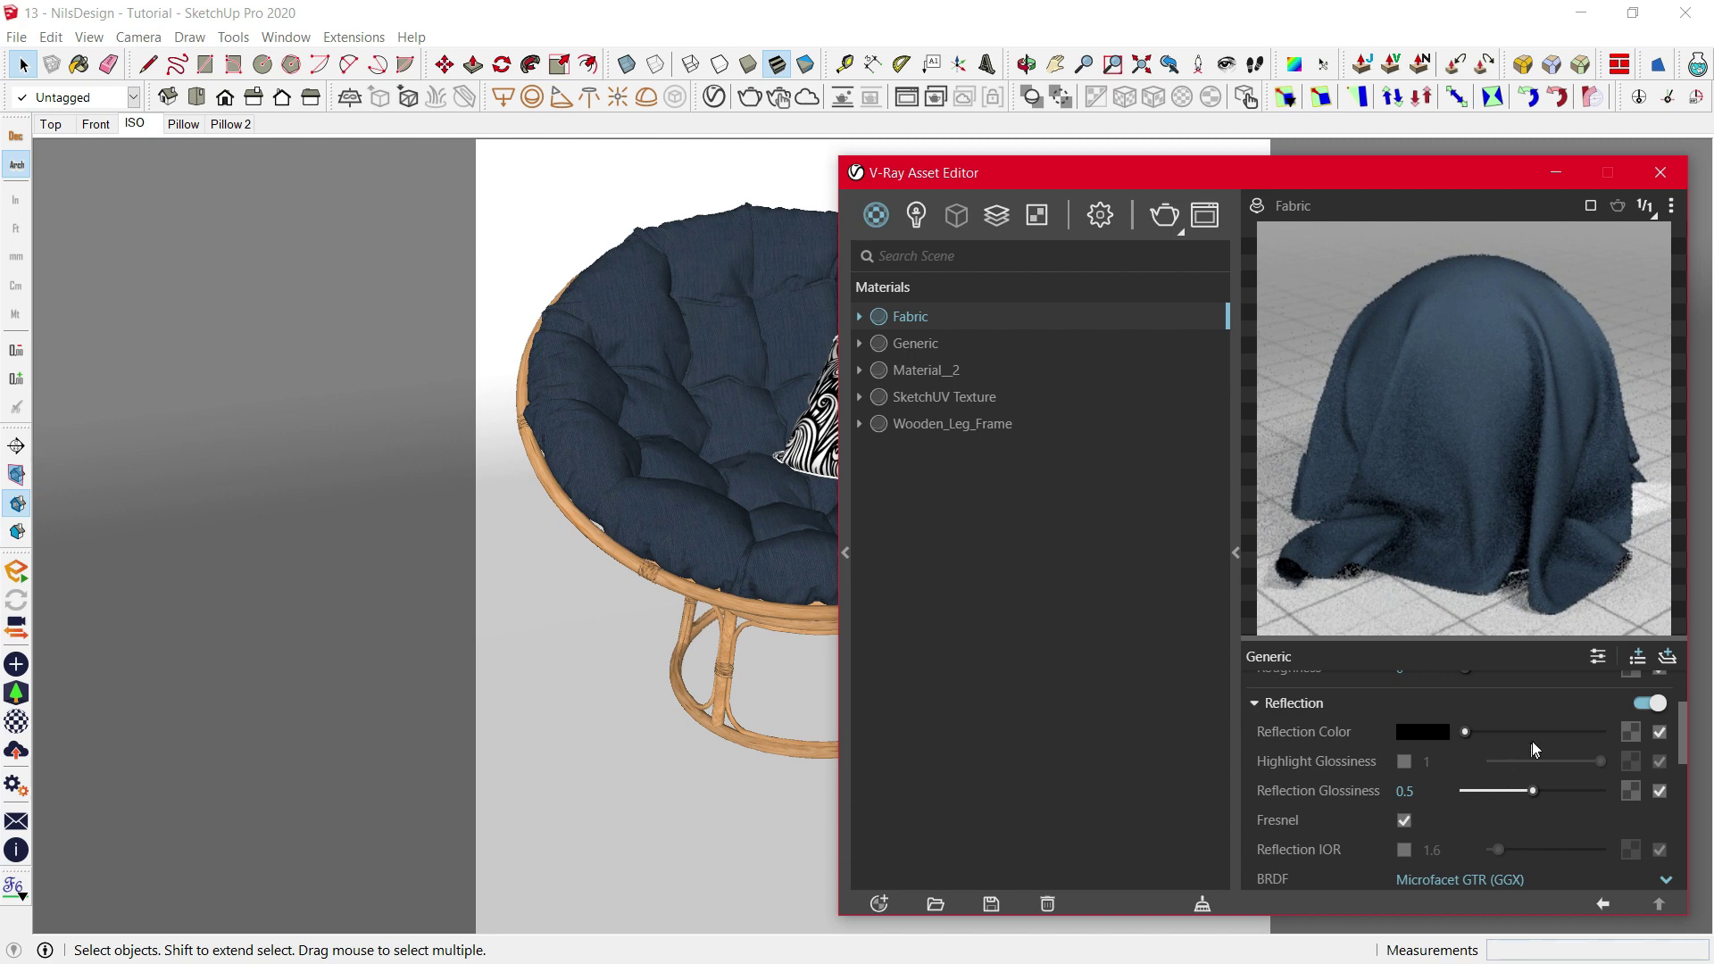
pyautogui.click(1533, 730)
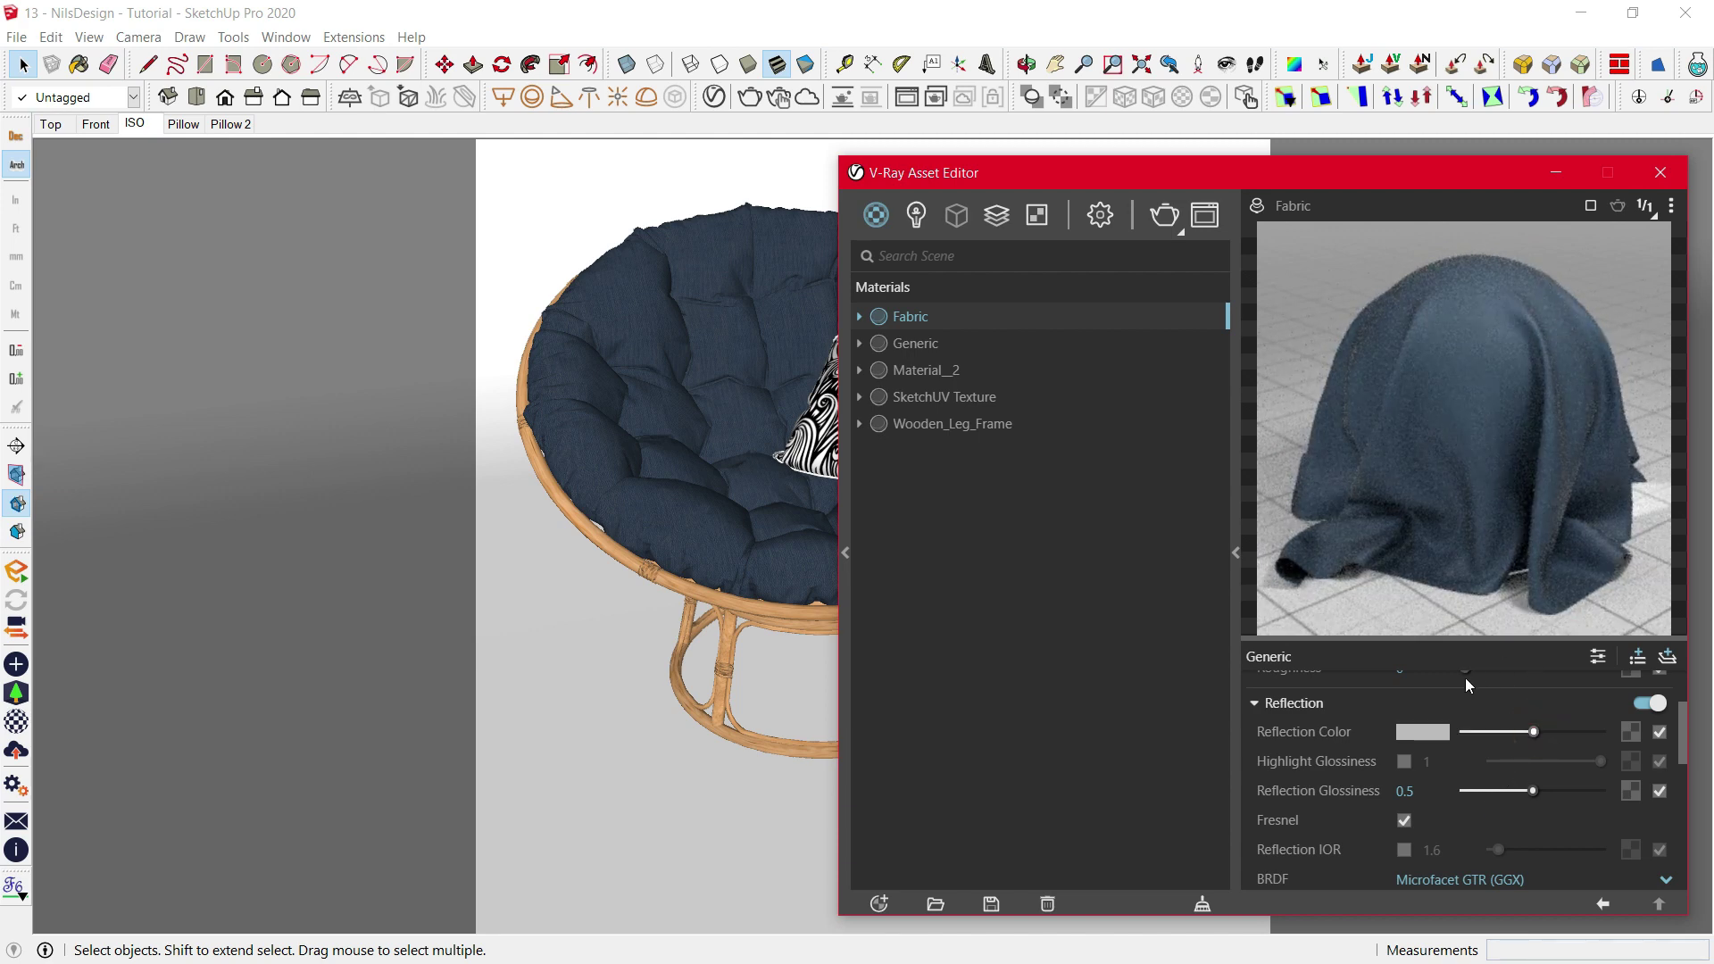
pyautogui.click(1407, 695)
# - Load the image "Fabric texture seamless map - Bump" as a bitmap in the Fabric material's bump map slot
pyautogui.scroll(-1, 1407, 693)
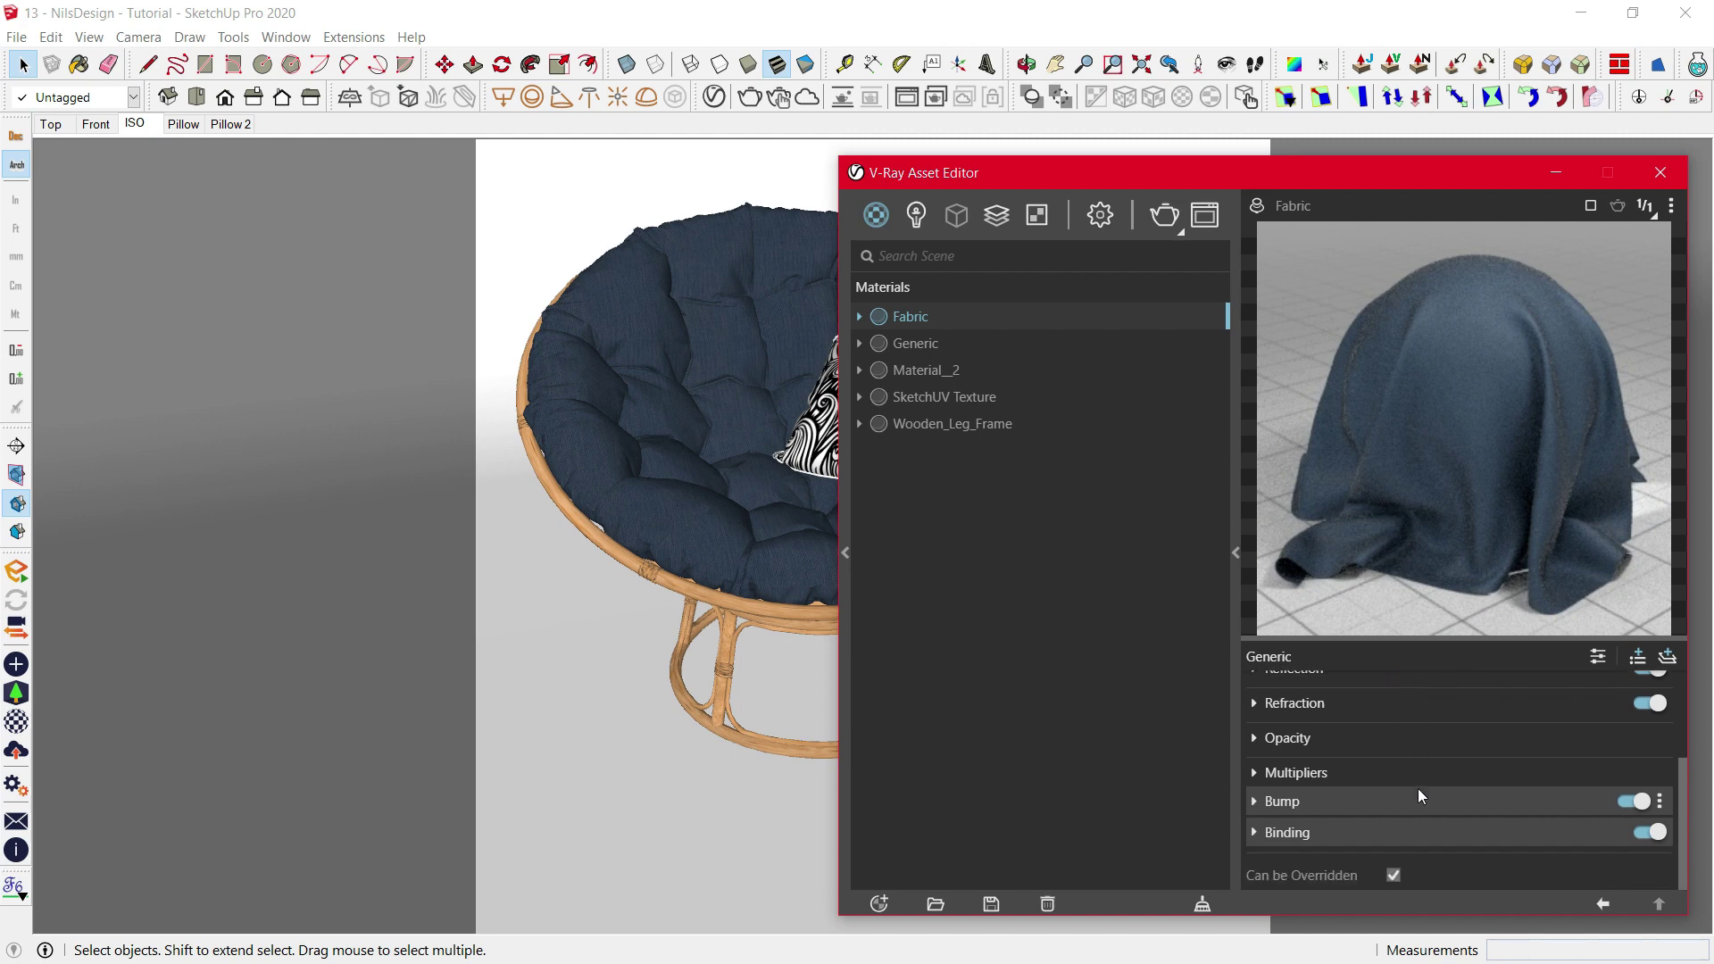
pyautogui.click(1421, 795)
pyautogui.scroll(-1, 1421, 795)
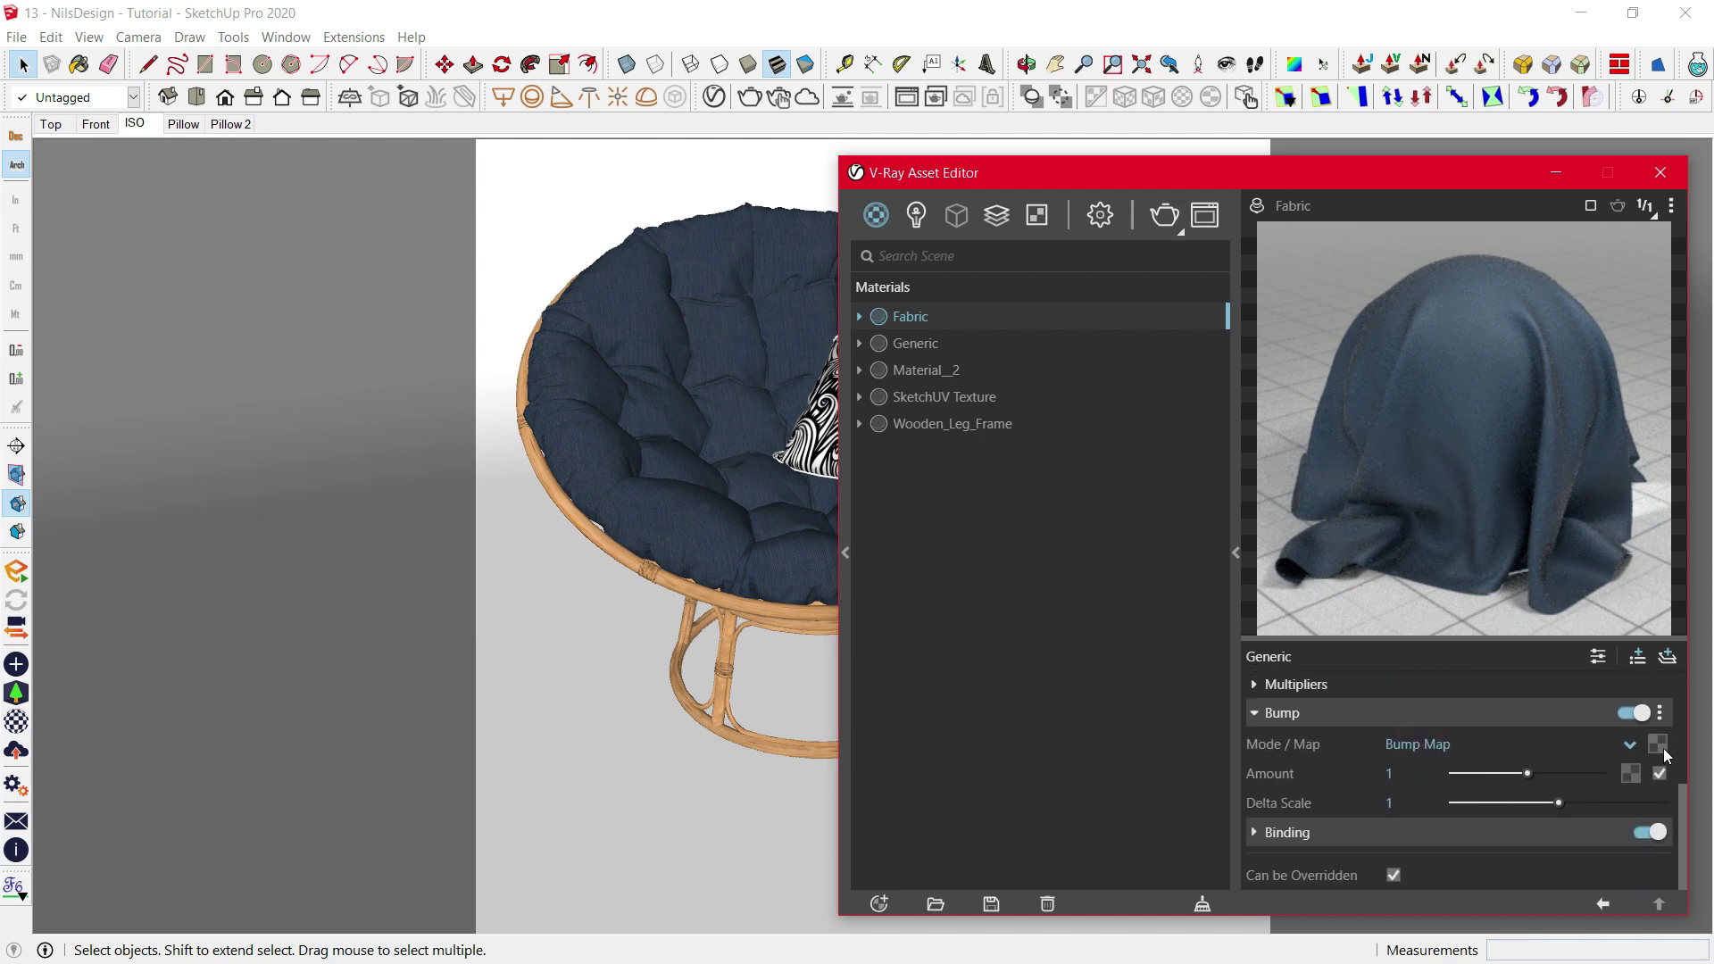
pyautogui.click(1659, 746)
pyautogui.click(1599, 236)
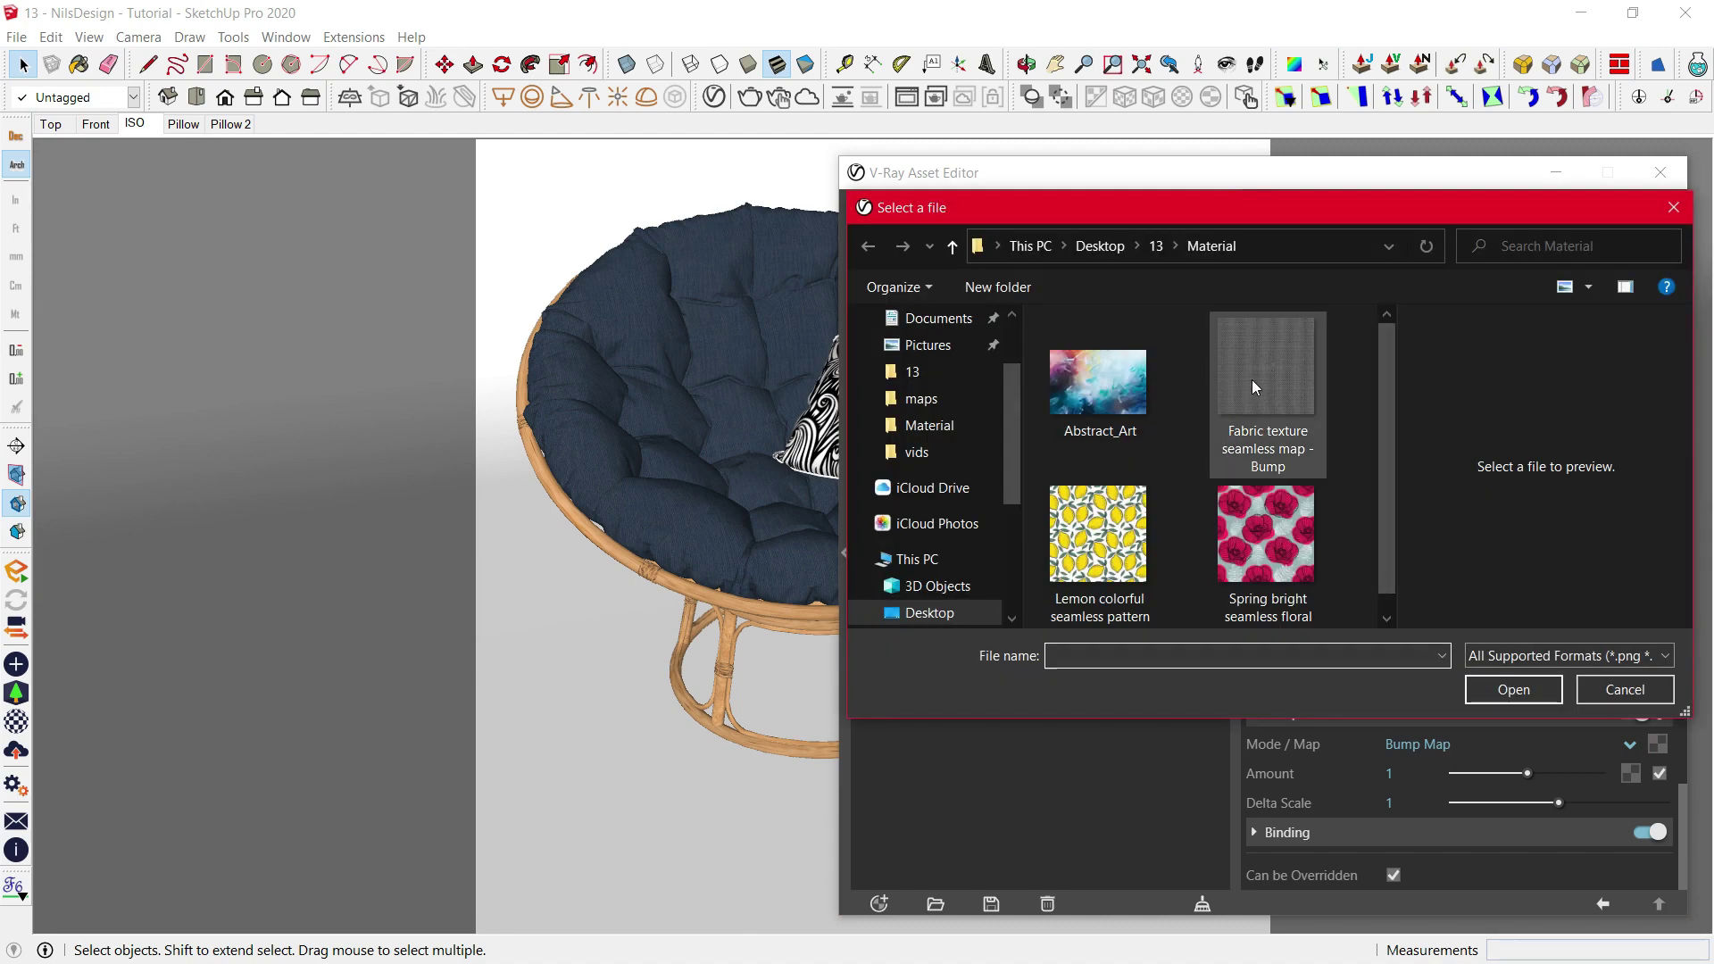
pyautogui.click(1251, 378)
pyautogui.click(1526, 689)
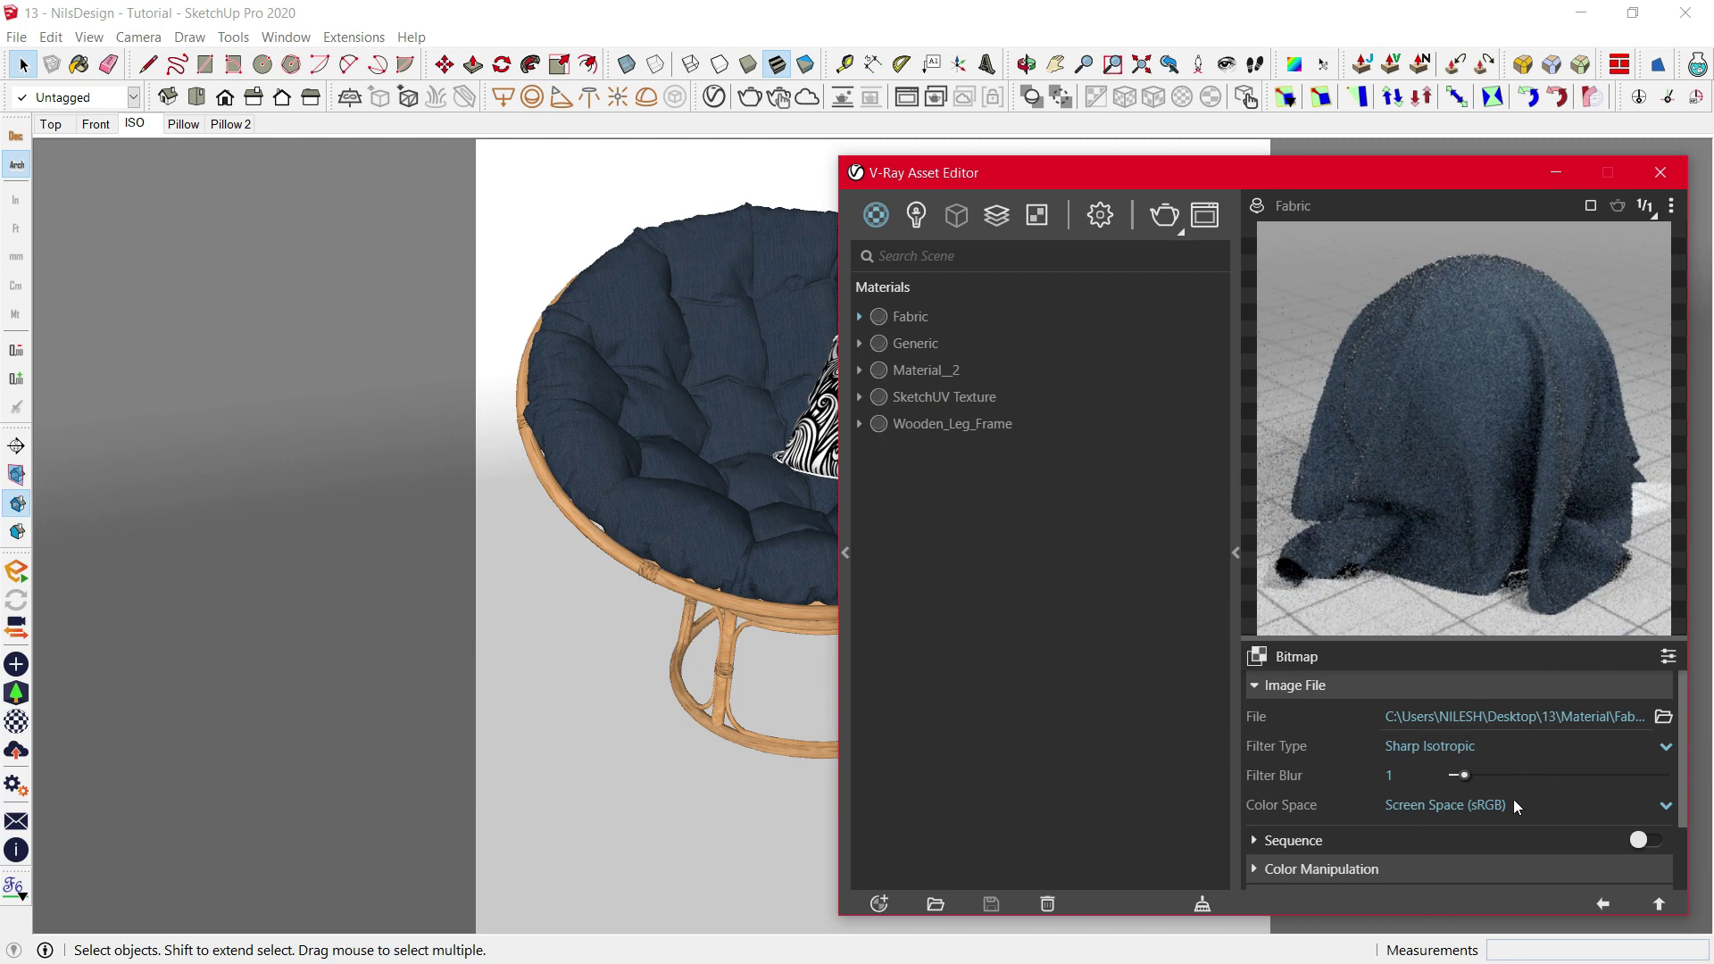
# - Change the bump bitmap's color space and set the Fabric material's bump amount to 0.5
pyautogui.click(1502, 801)
pyautogui.click(1501, 753)
pyautogui.click(1597, 903)
pyautogui.doubleClick(1407, 768)
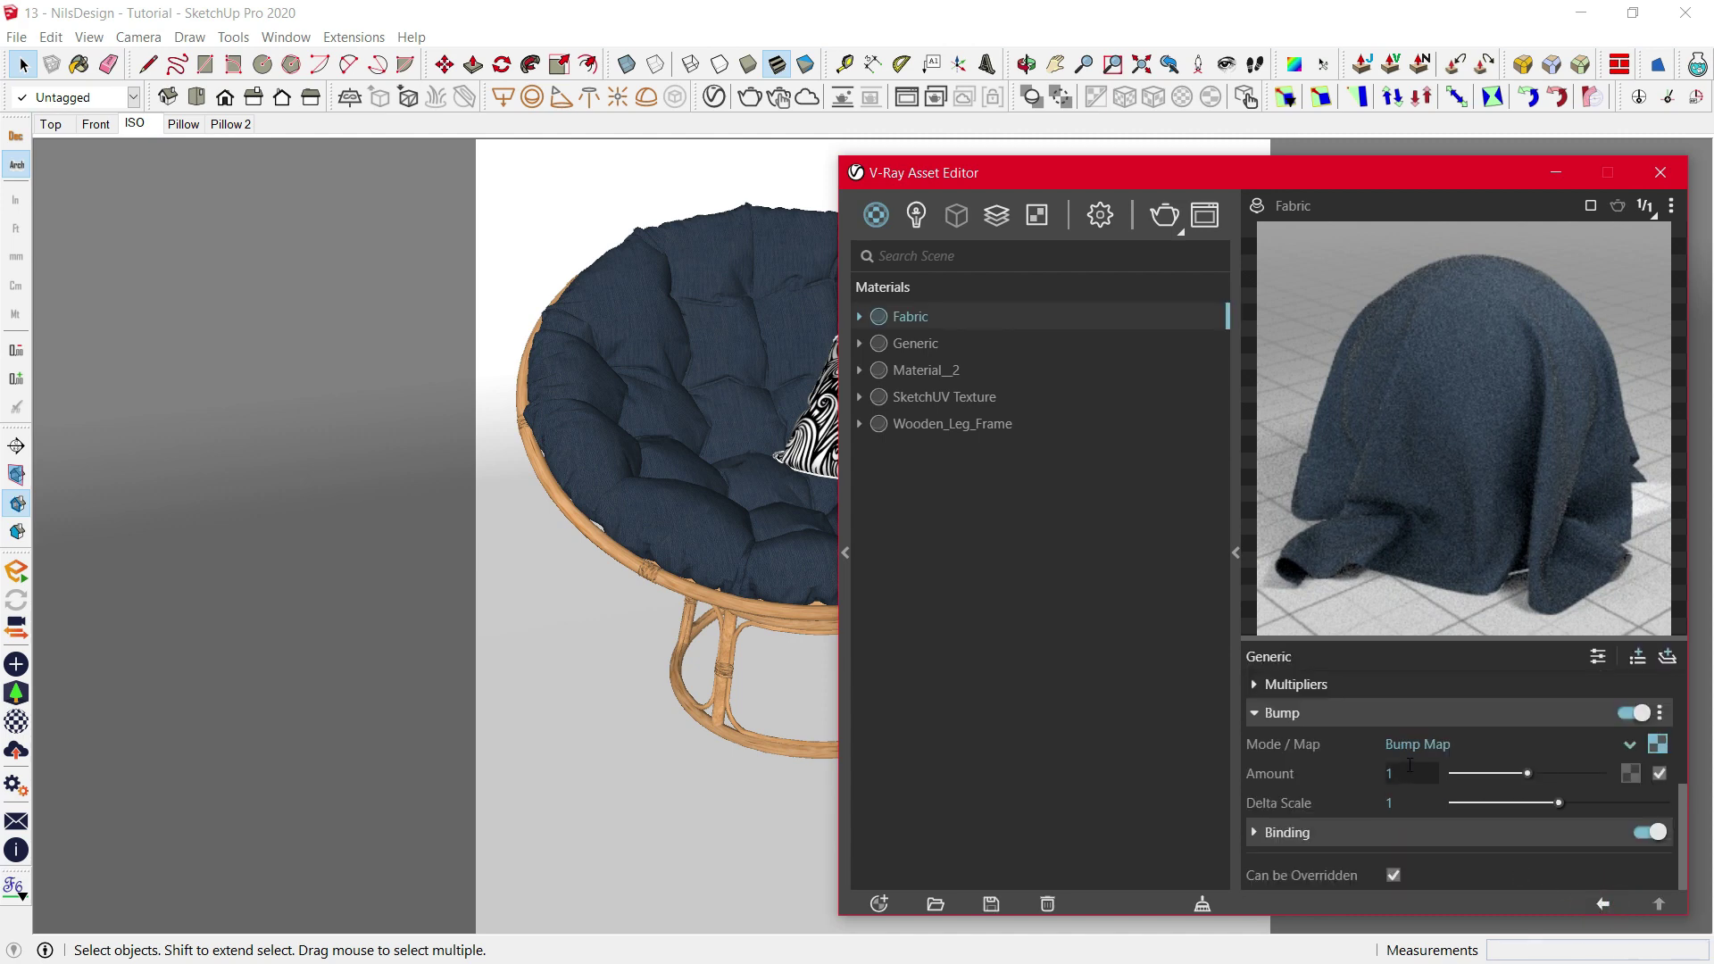
pyautogui.write('0.5')
pyautogui.press('Return')
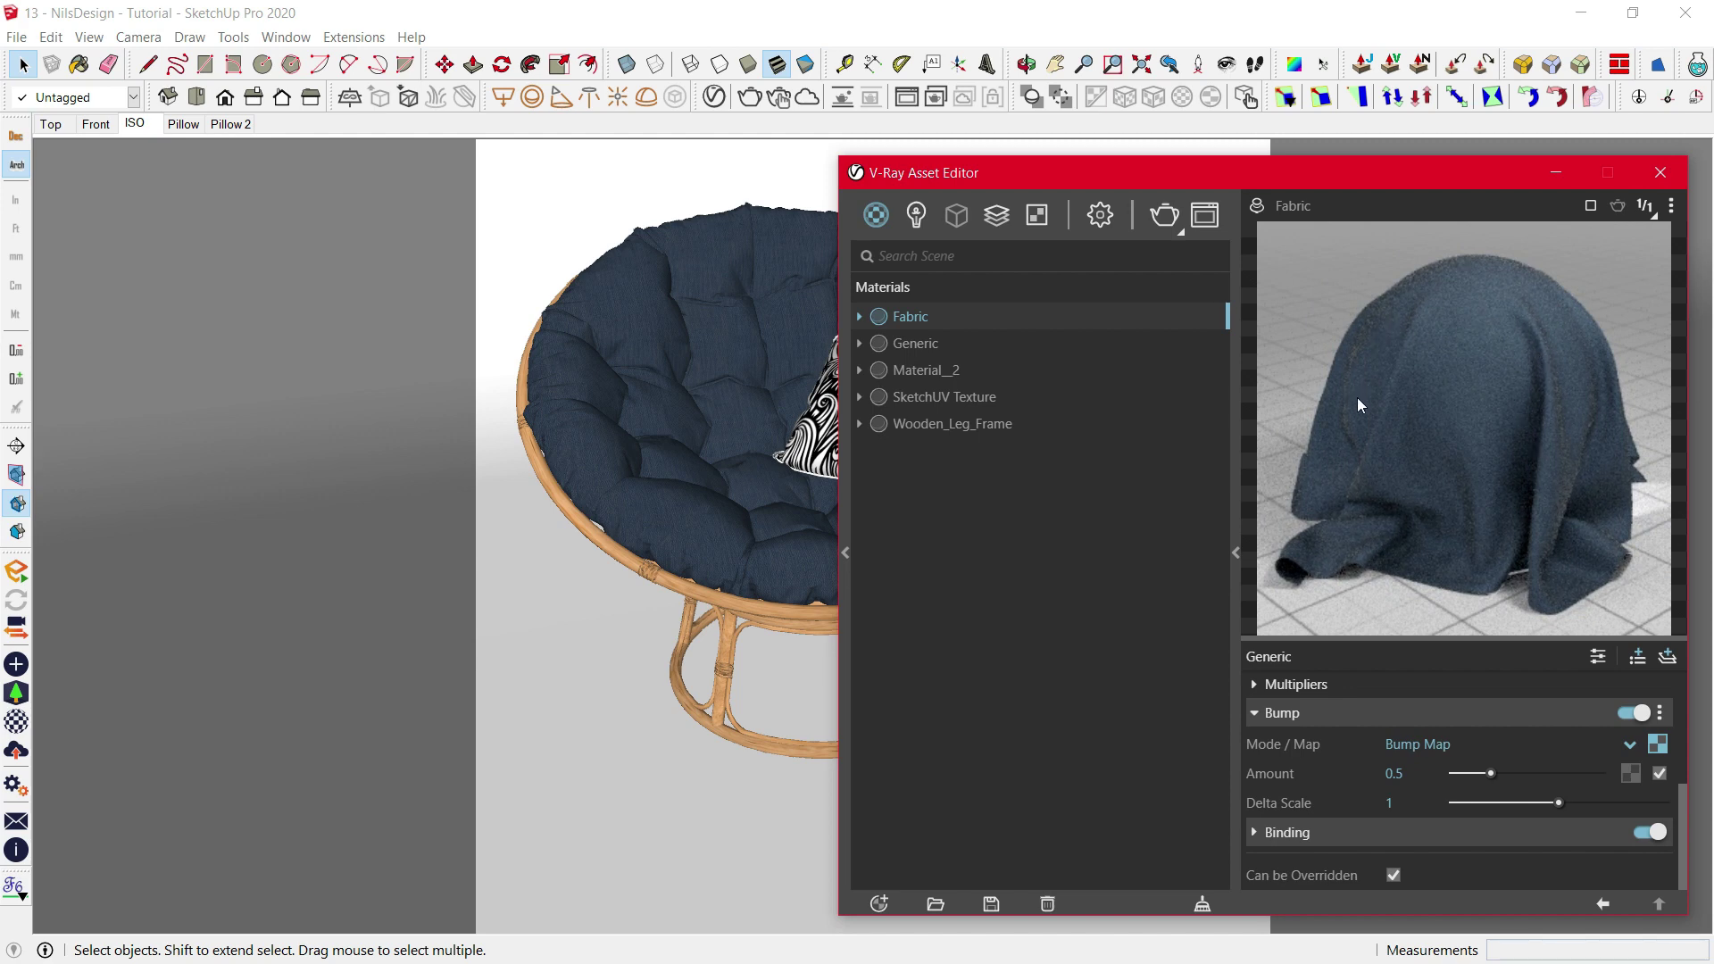
pyautogui.click(1351, 713)
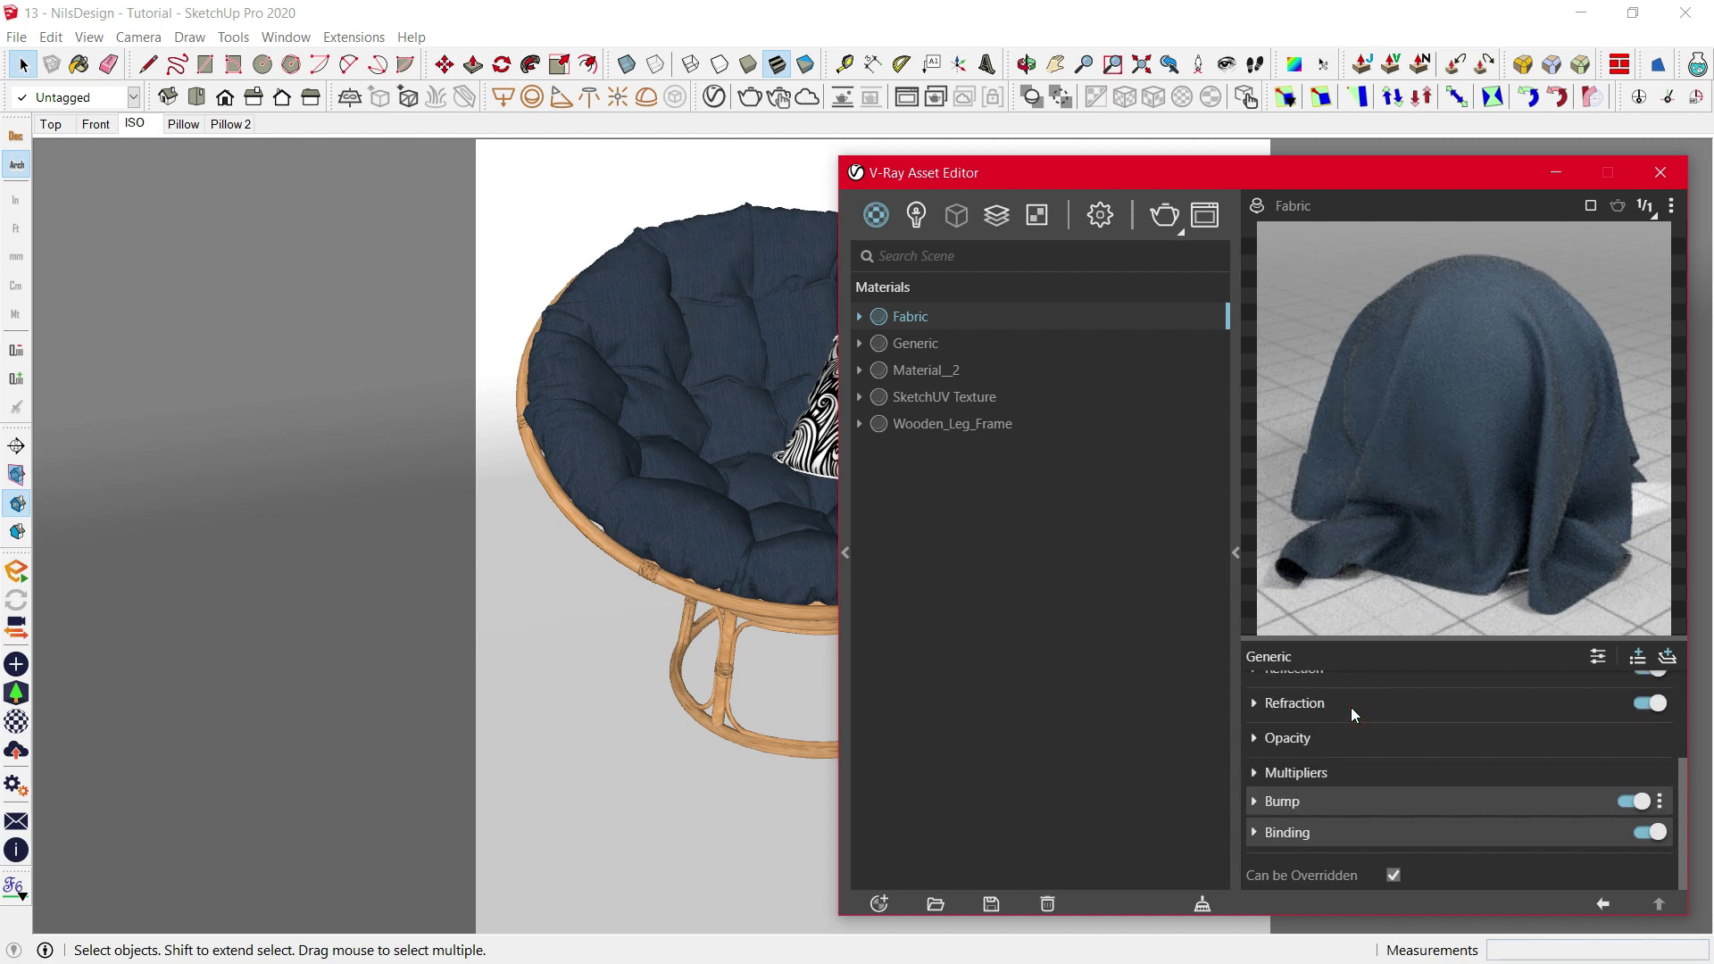
# - Apply the Fabric material to the chair cushion's upper surface and to its lower edge along the rim
pyautogui.doubleClick(643, 375)
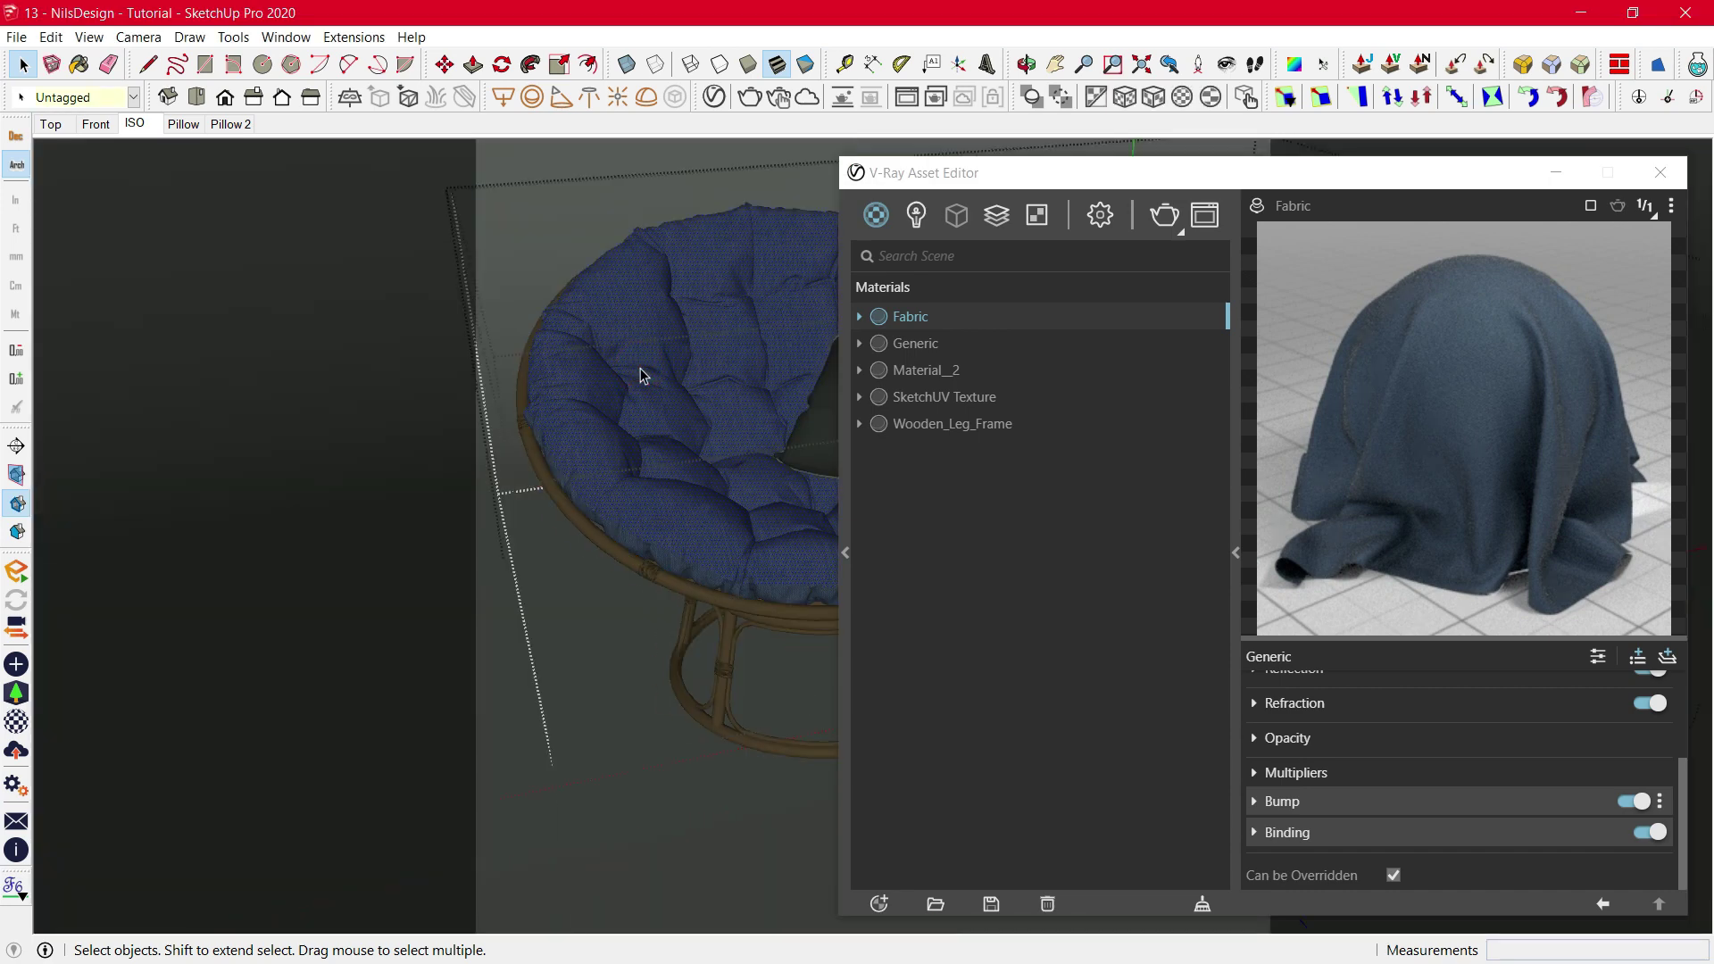
pyautogui.click(939, 312)
pyautogui.rightClick(939, 312)
pyautogui.click(1021, 353)
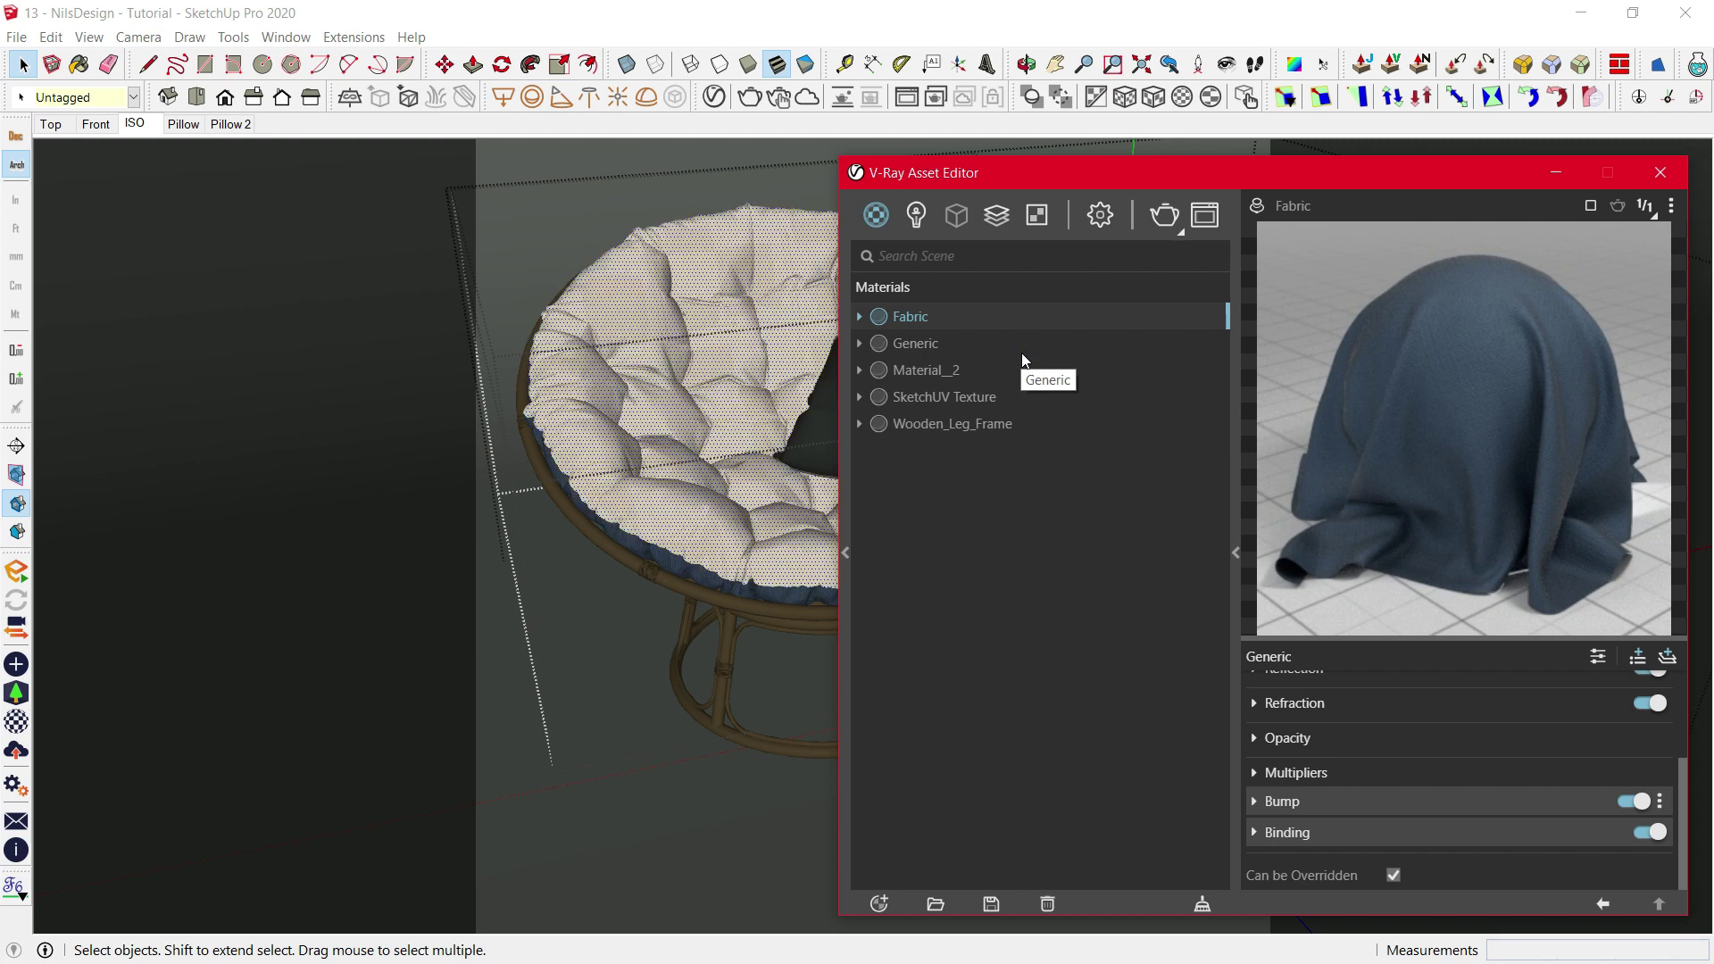
pyautogui.click(665, 568)
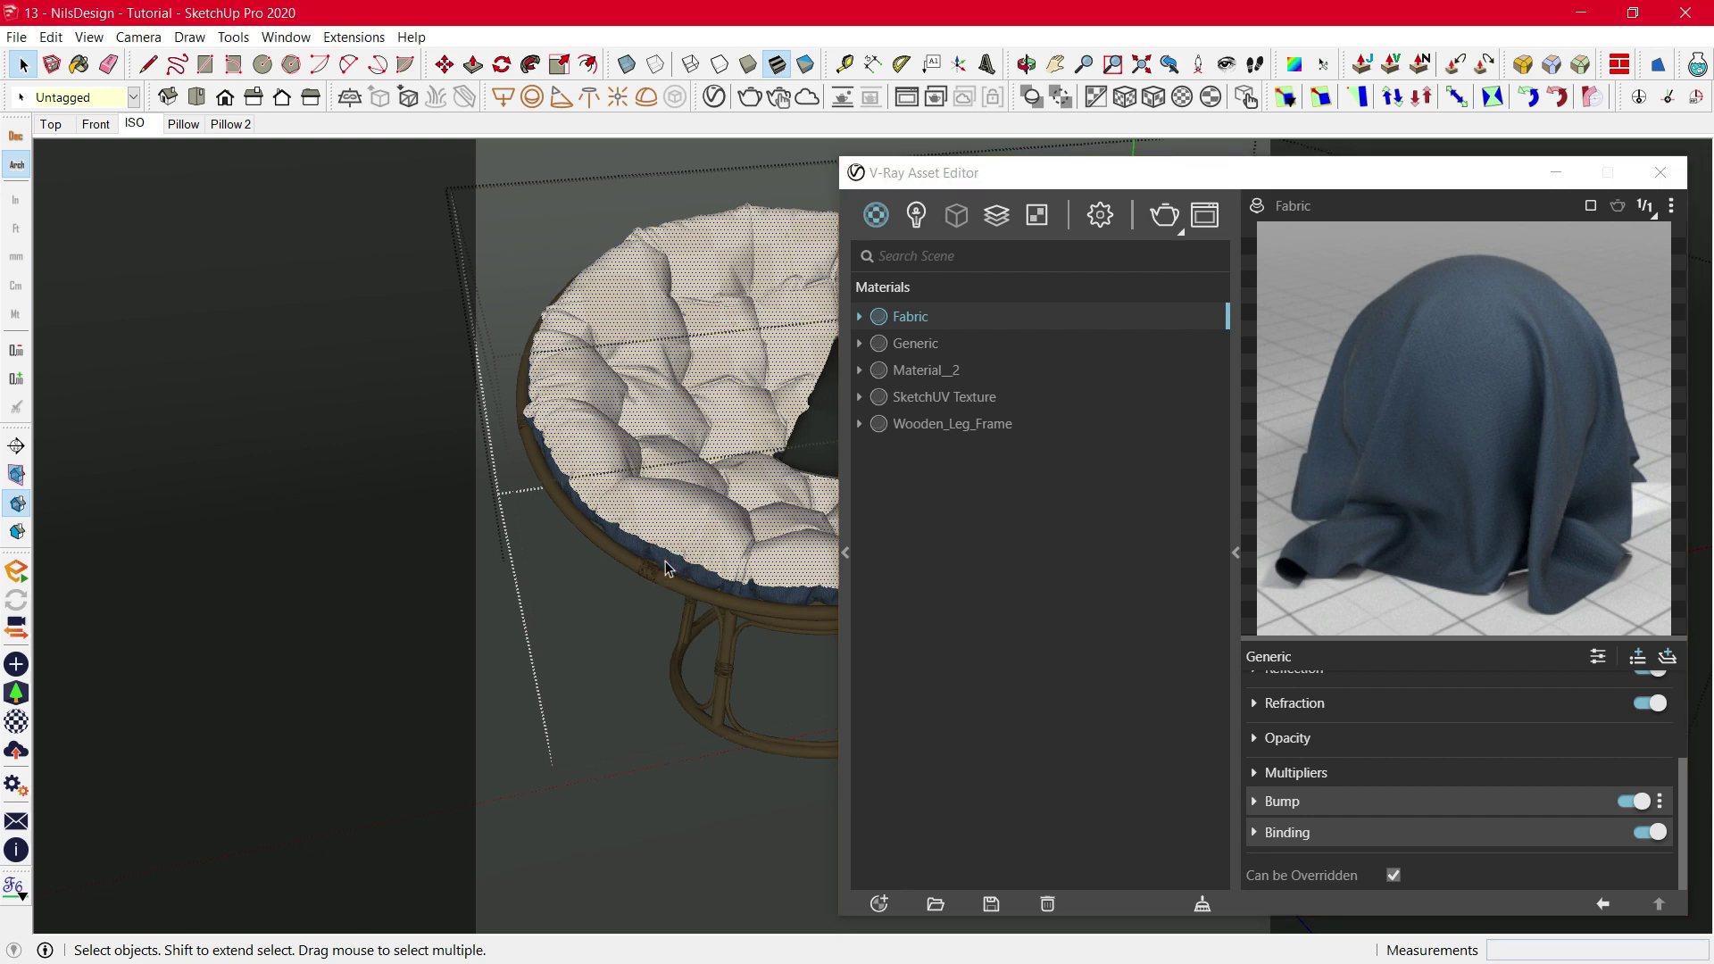
pyautogui.rightClick(941, 314)
pyautogui.click(1013, 357)
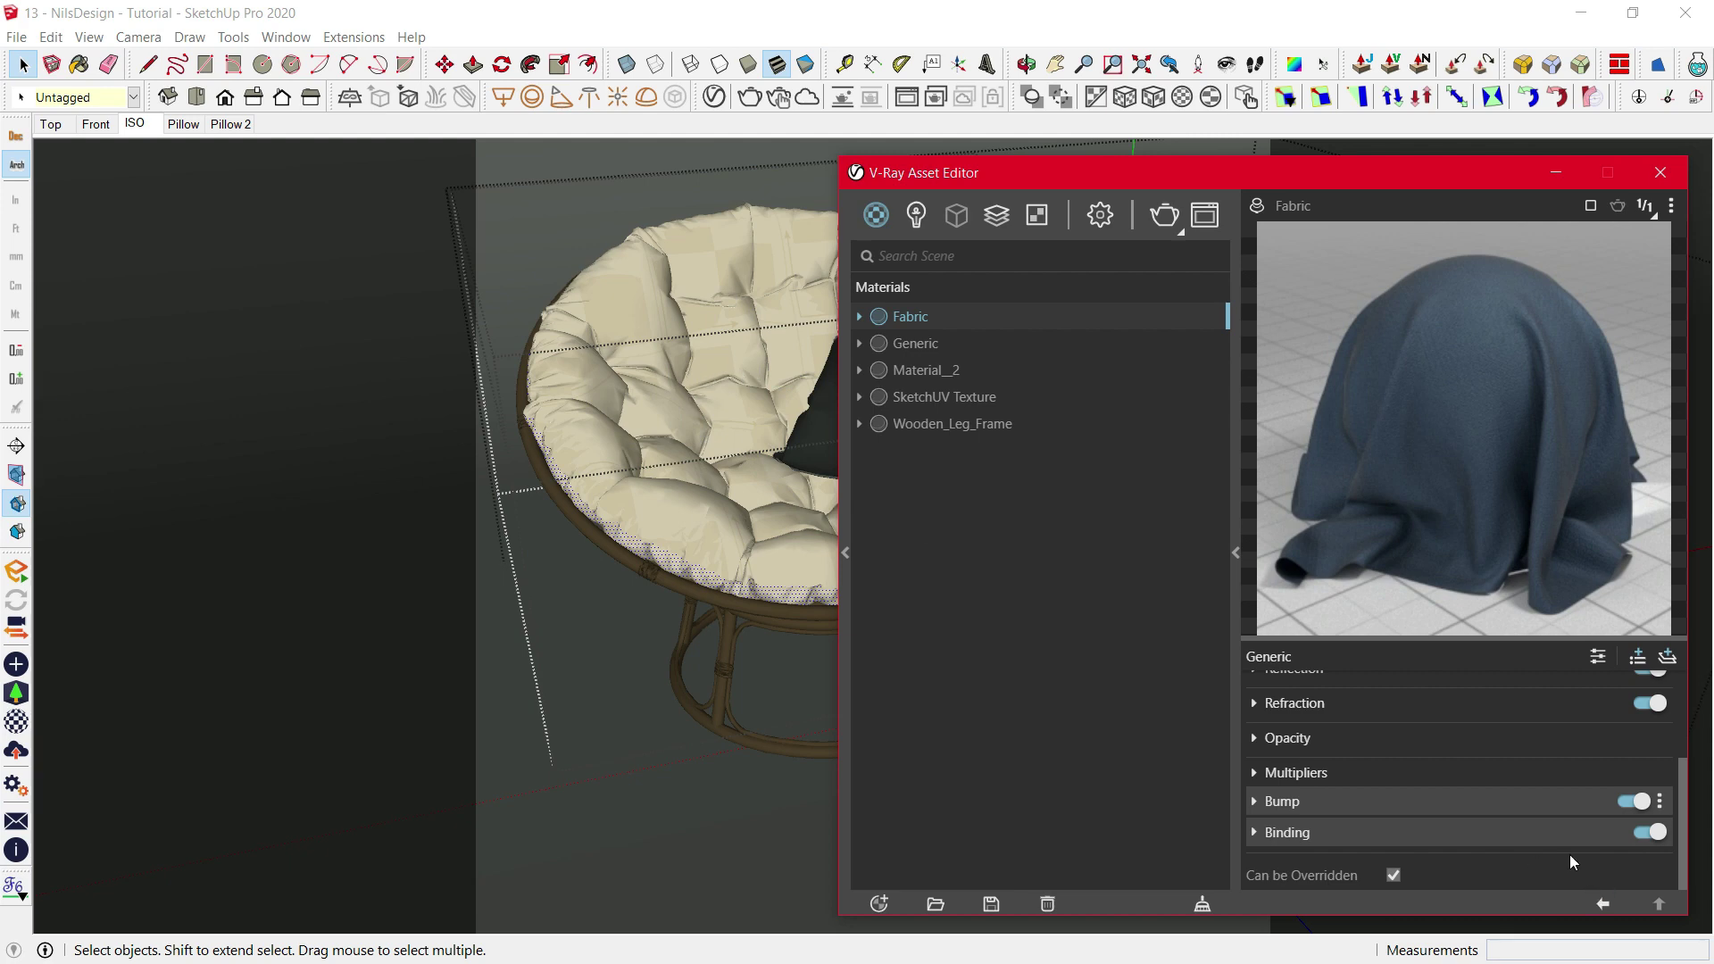
# - Copy the bitmap from the Fabric material's bump map slot
pyautogui.click(1512, 791)
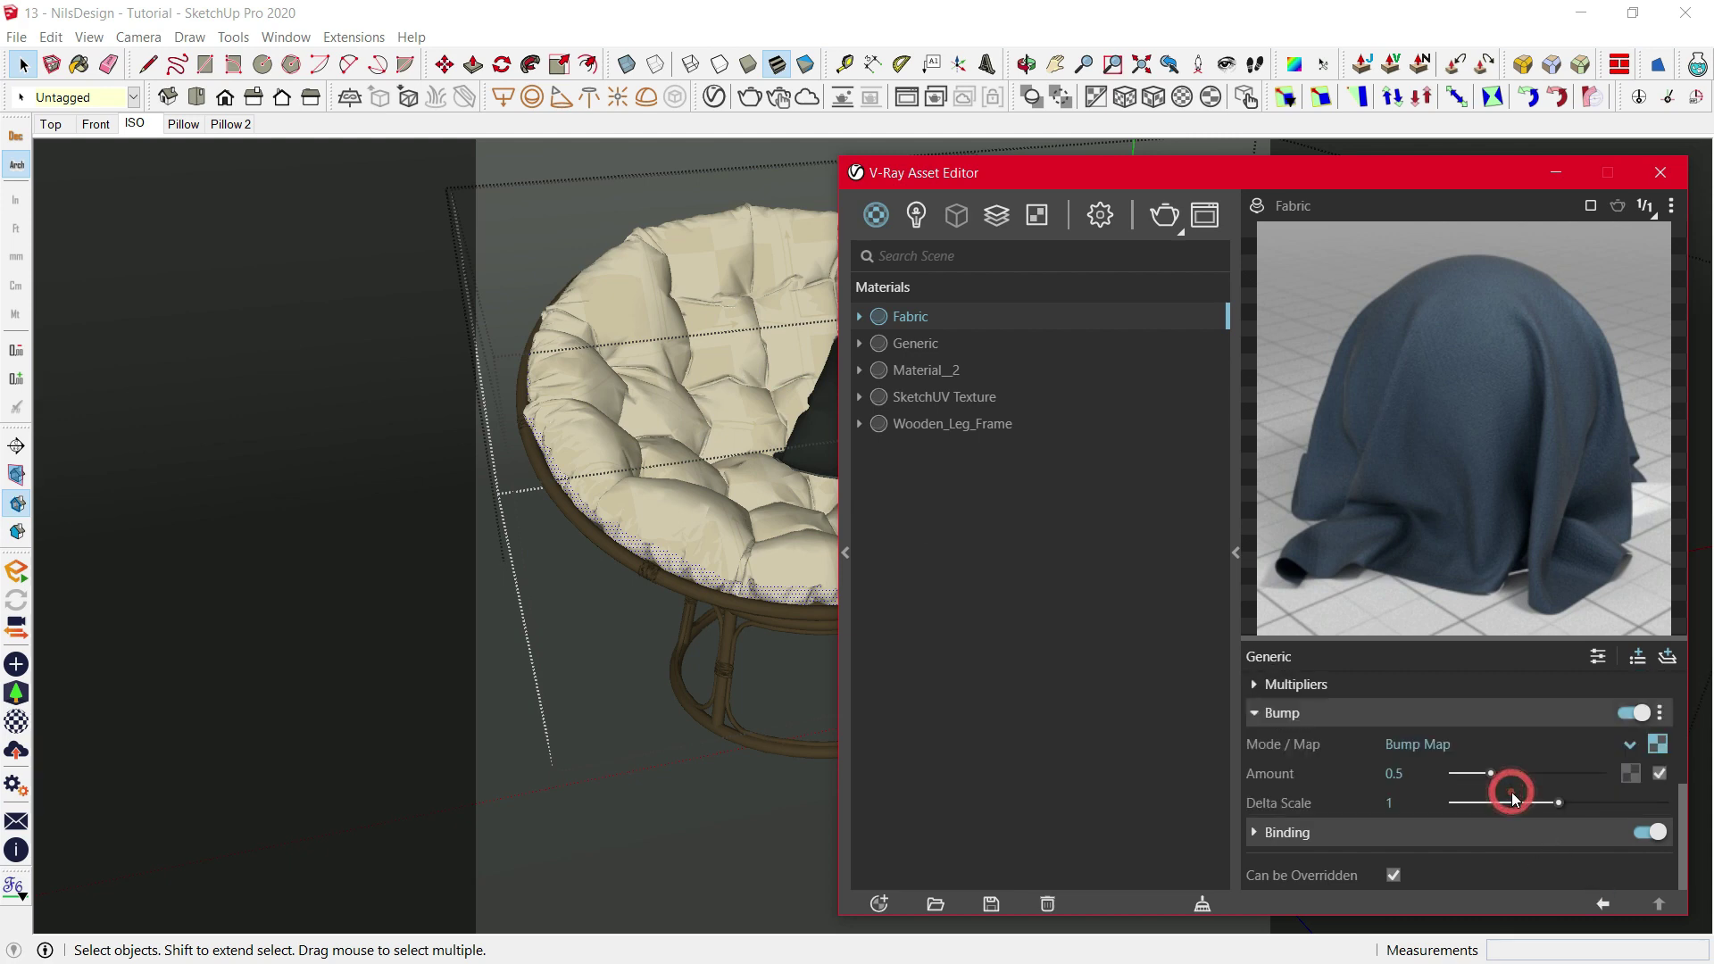
pyautogui.rightClick(1656, 746)
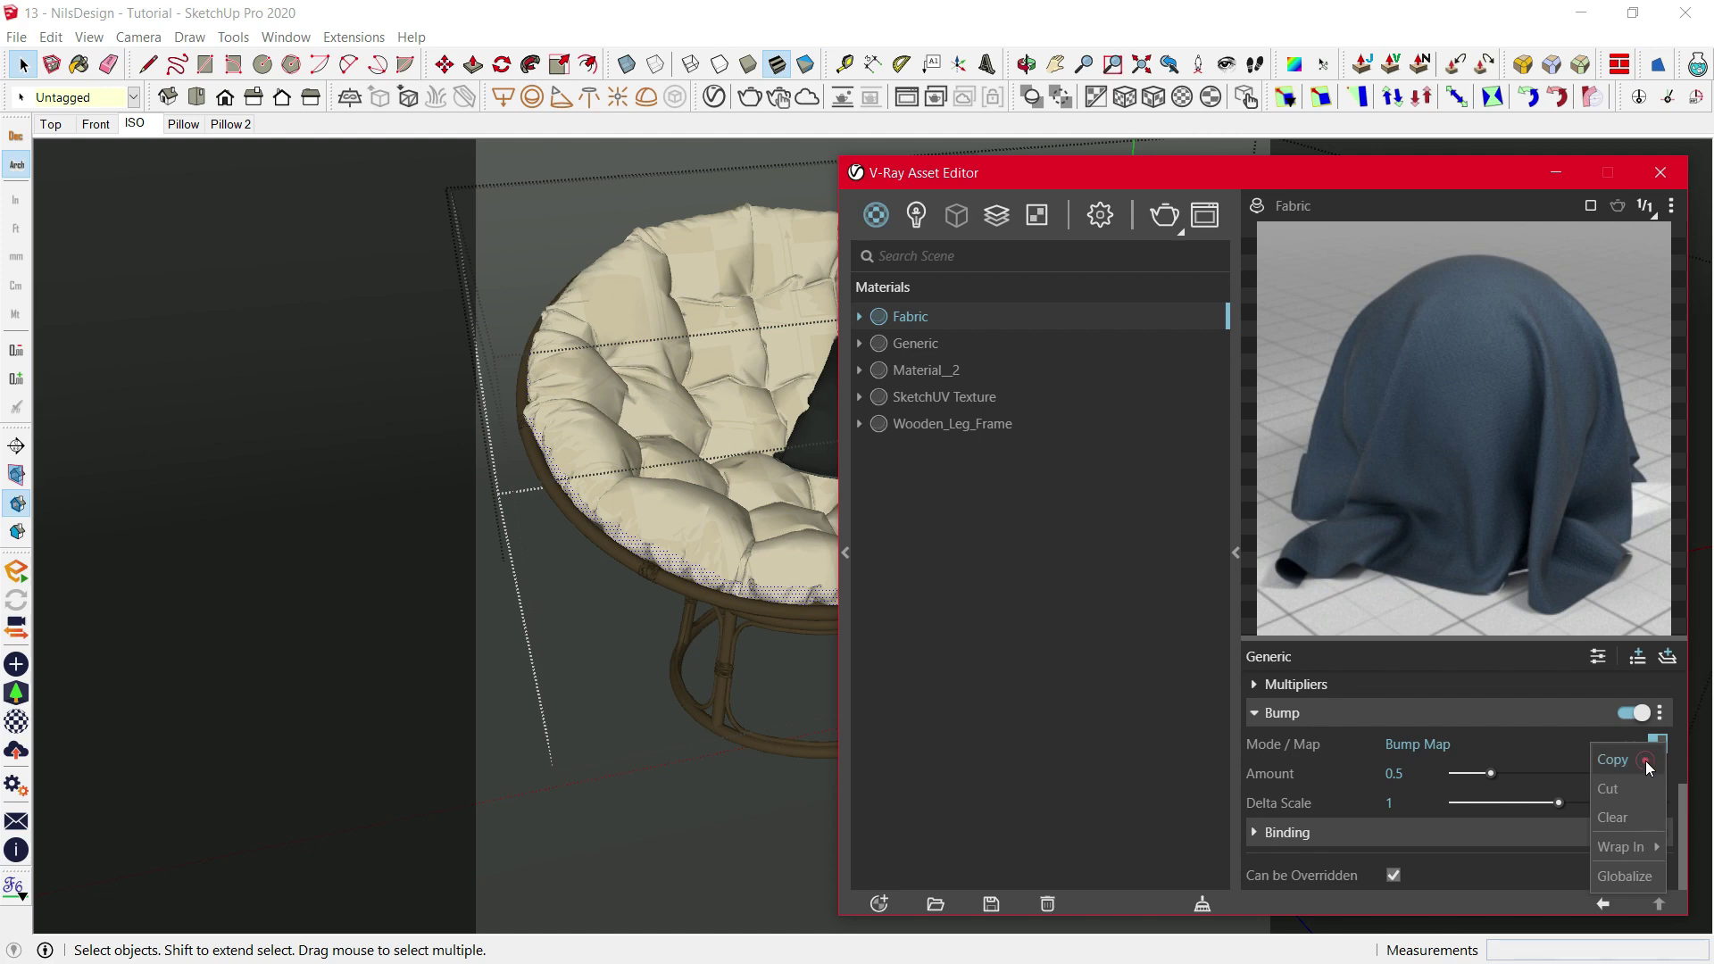
pyautogui.click(1646, 761)
# - Set the Fabric material's binding texture mode to Custom mode and paste the copied bump bitmap as a copy into its texture slot
pyautogui.click(1465, 830)
pyautogui.scroll(-2, 1465, 828)
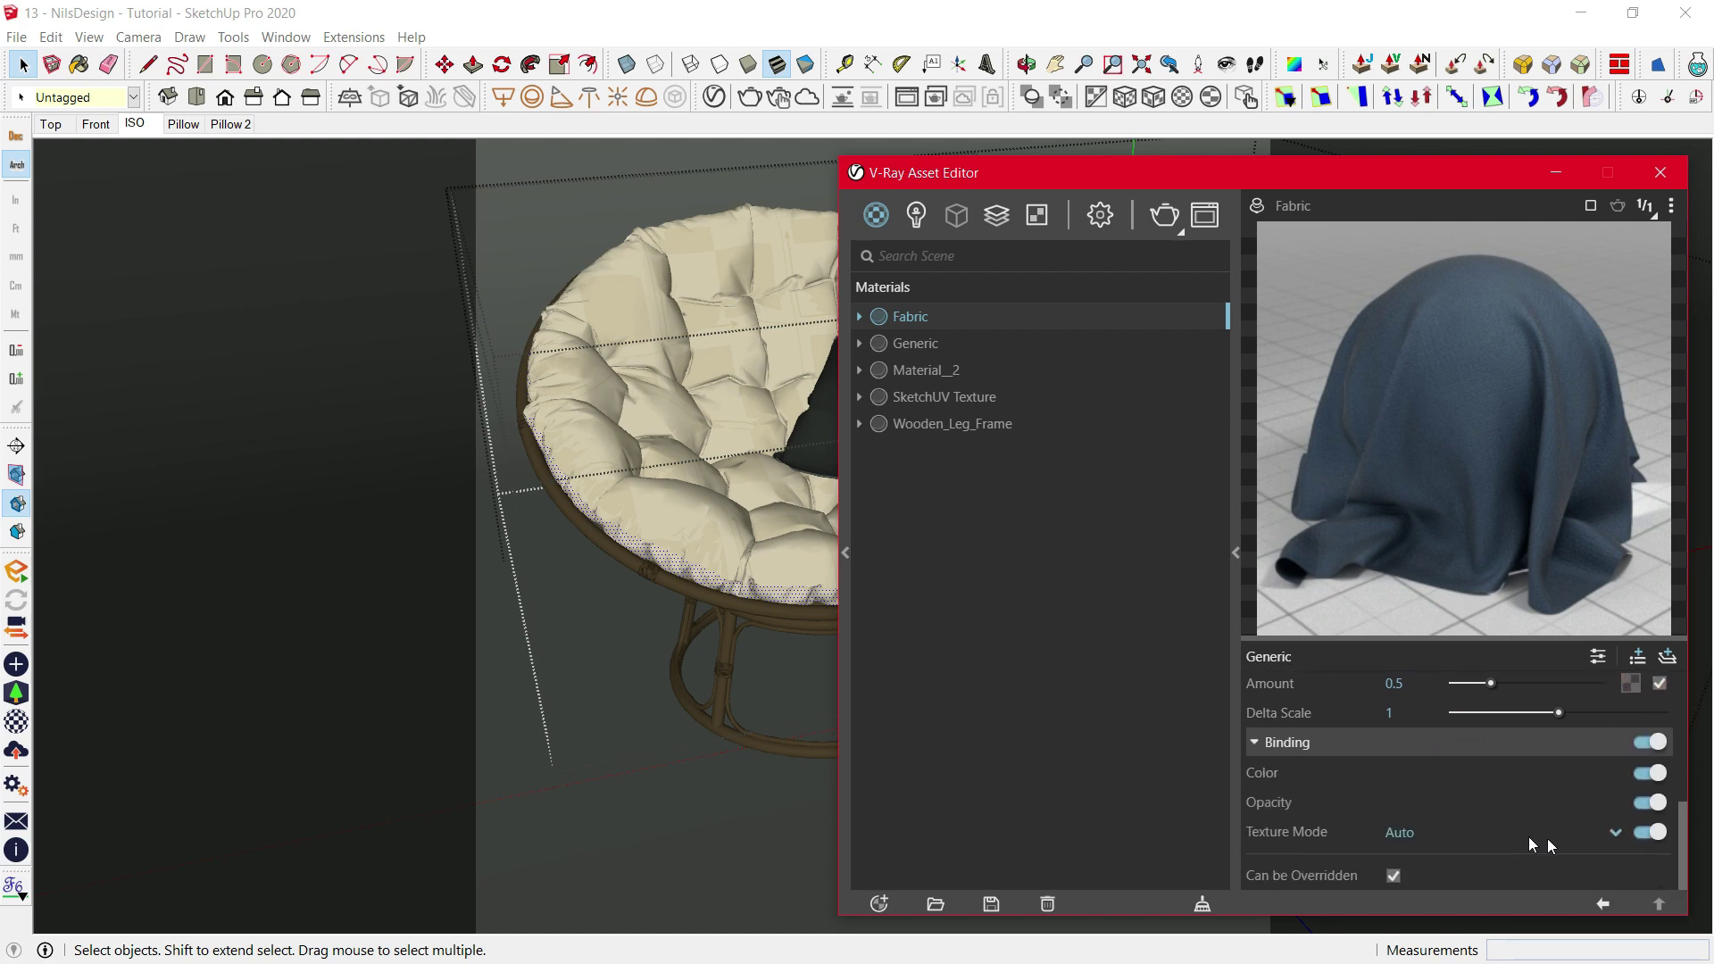
pyautogui.click(1615, 834)
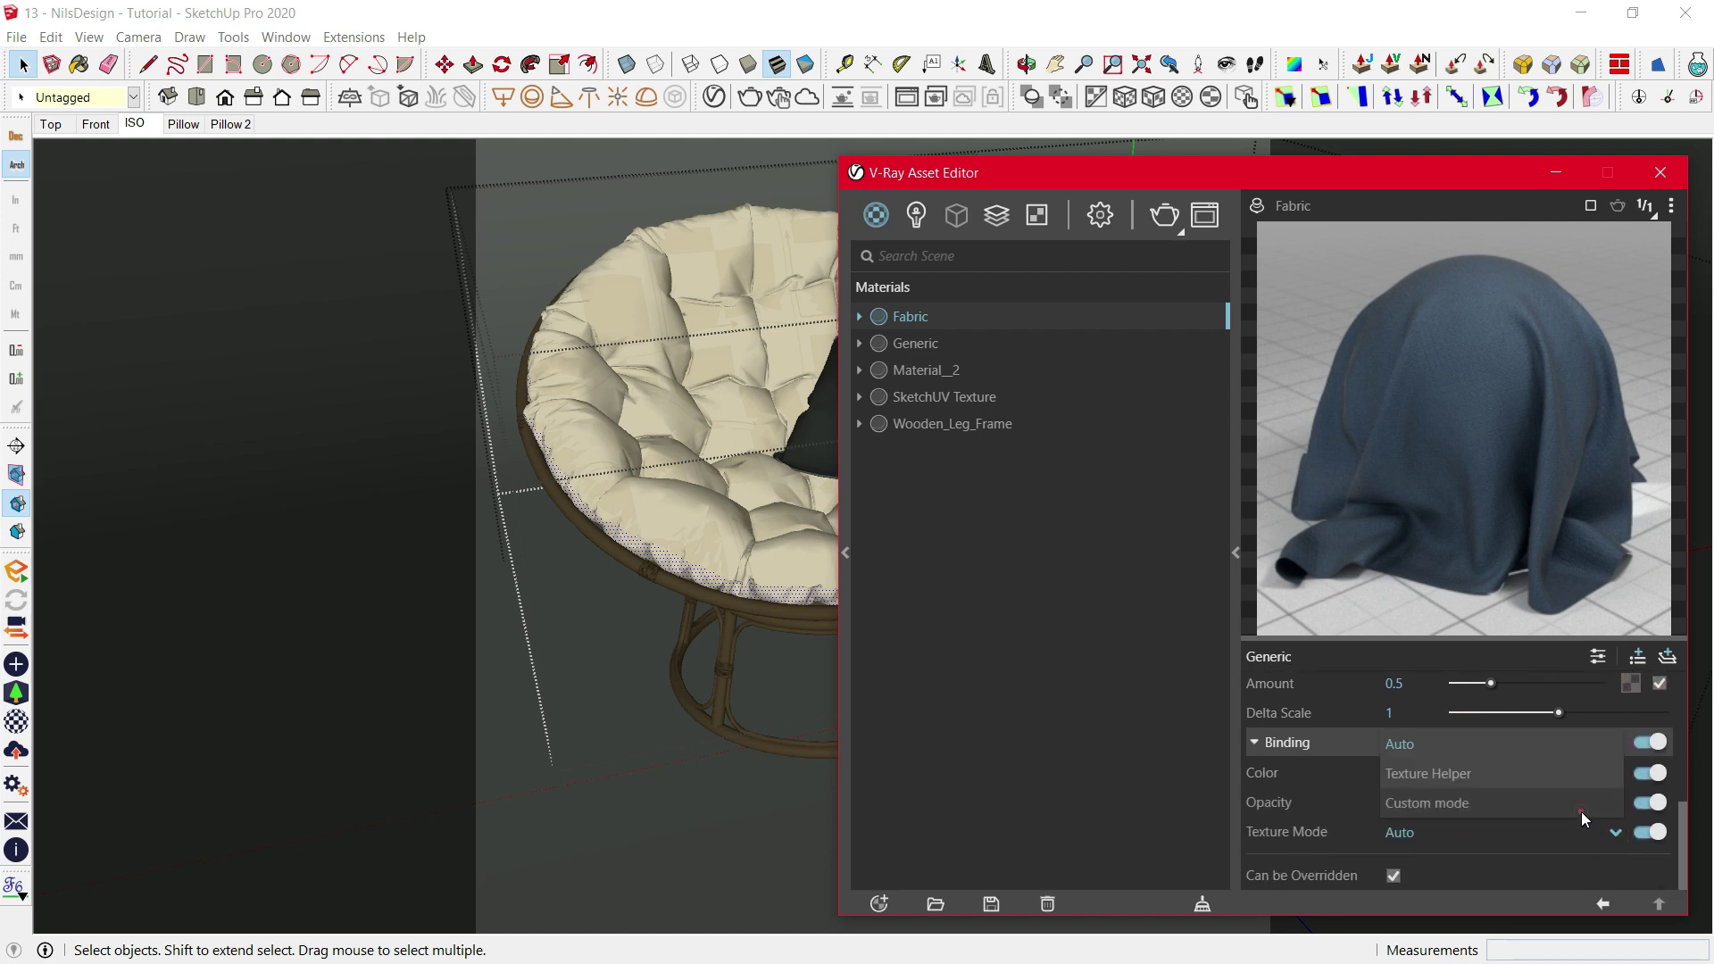
pyautogui.click(1582, 806)
pyautogui.click(1652, 833)
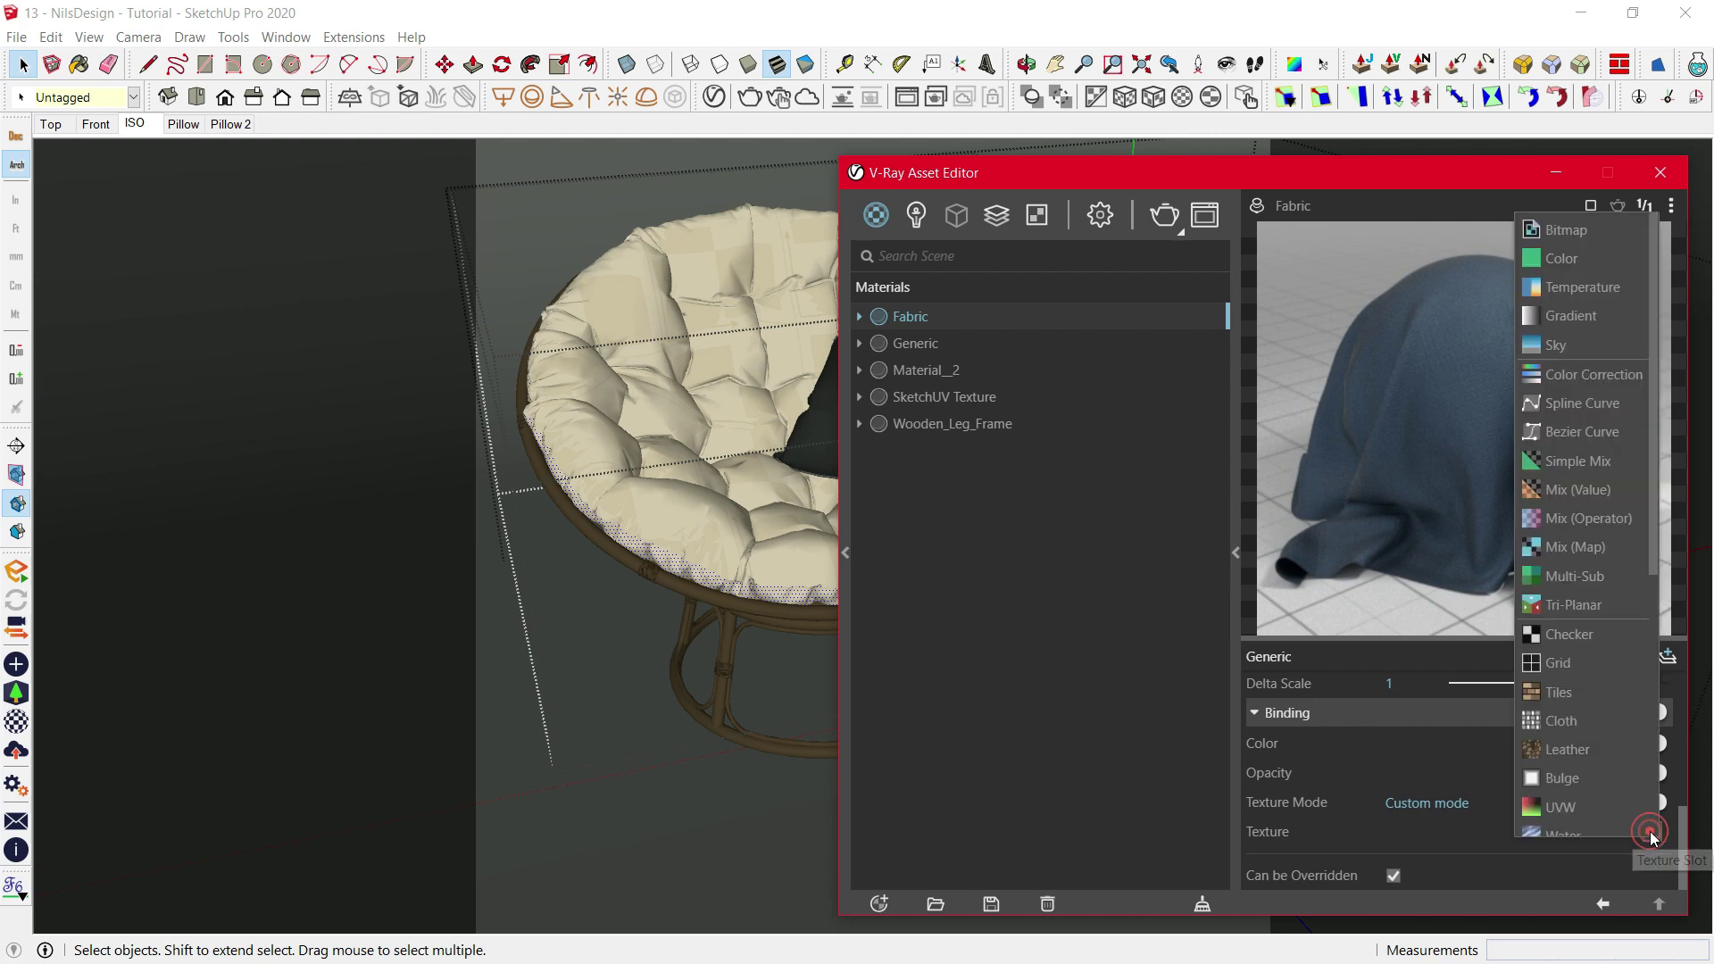
pyautogui.rightClick(1652, 844)
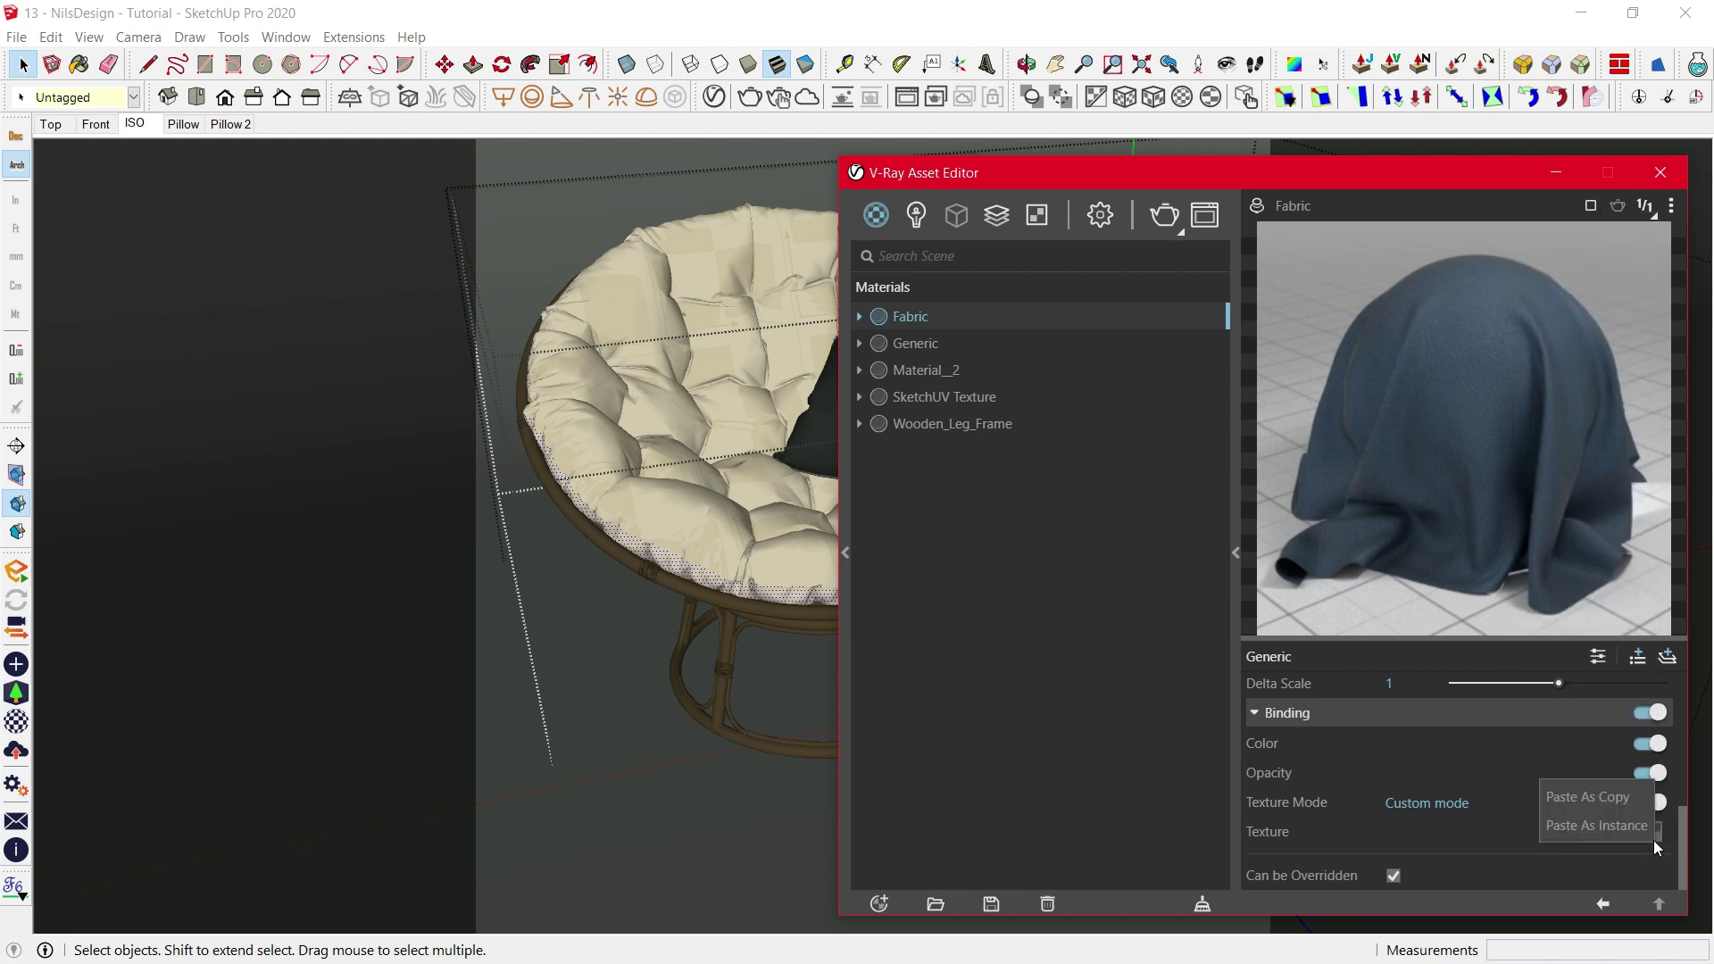
pyautogui.click(1616, 795)
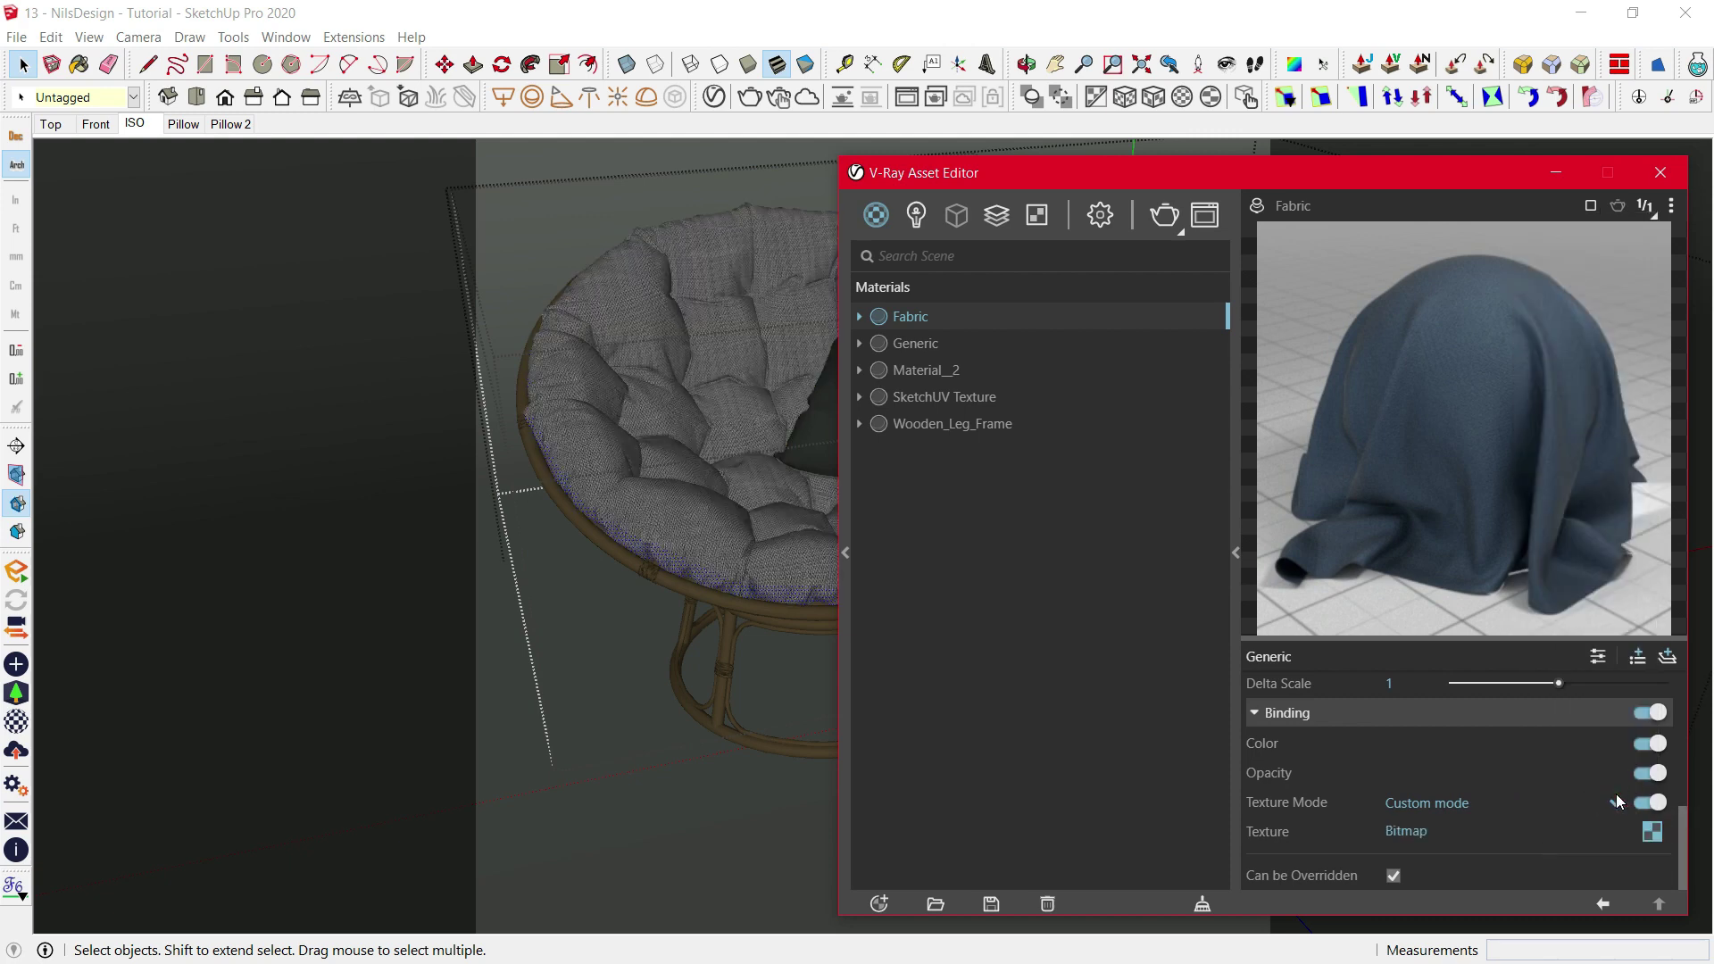
pyautogui.click(1660, 172)
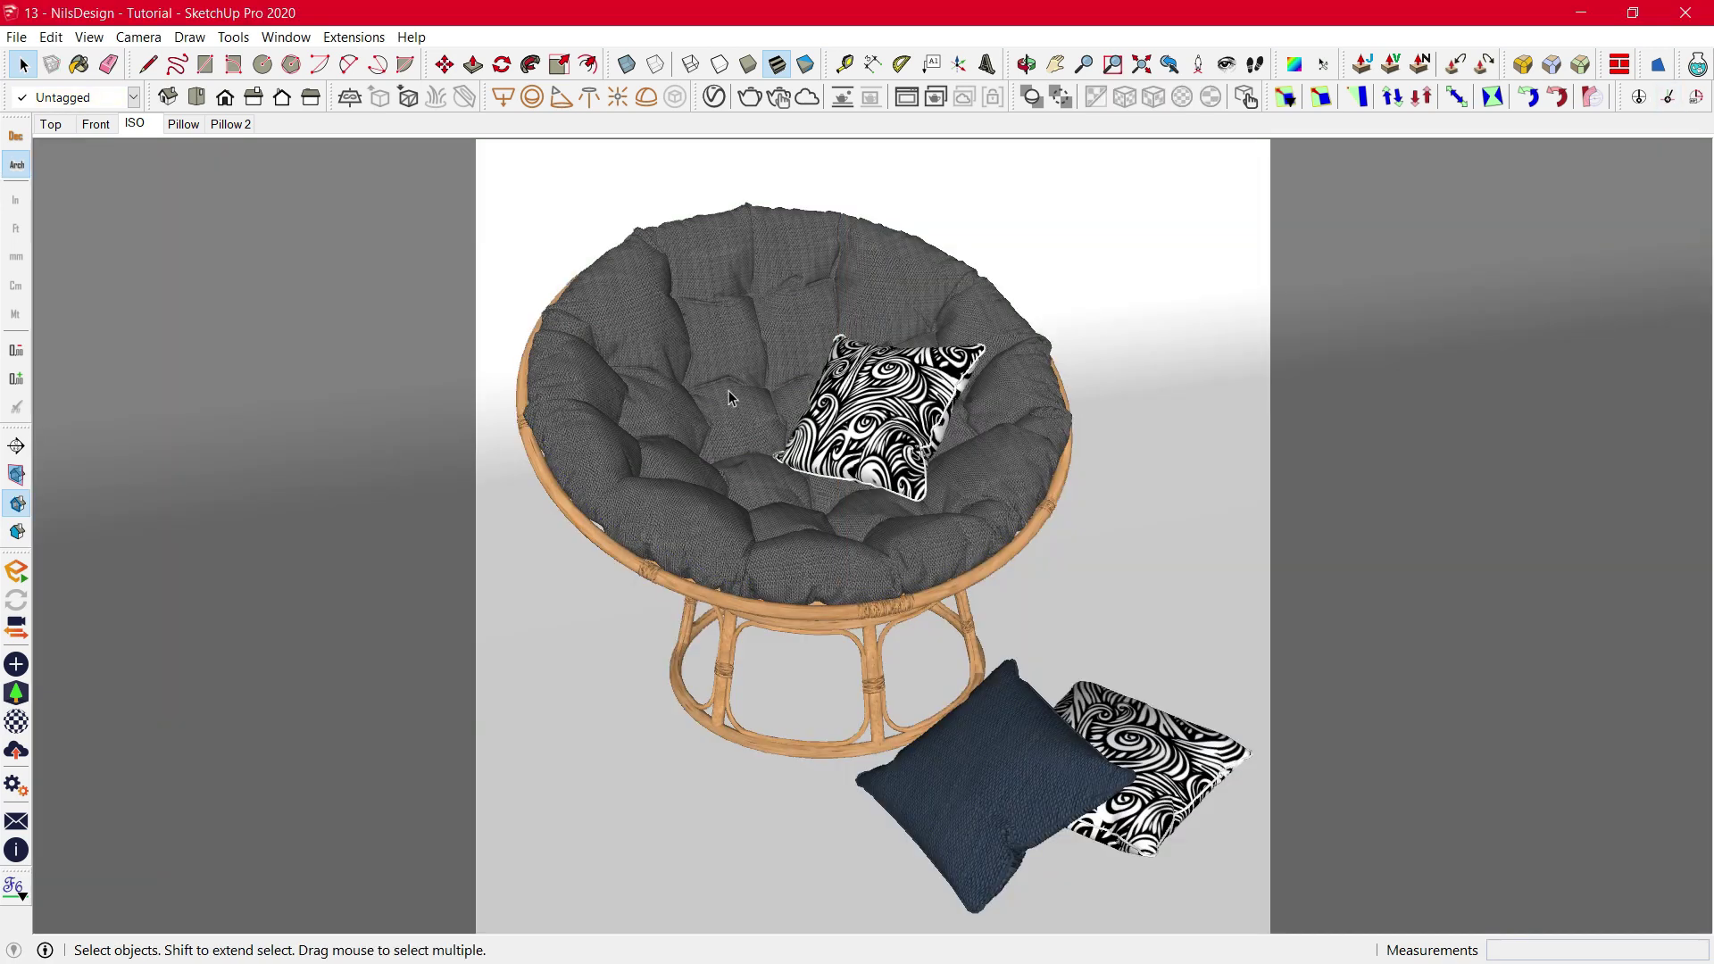
# - Set the Fabric material's texture width to 8 inches in the SketchUp material settings
pyautogui.press('b')
pyautogui.press('alt')
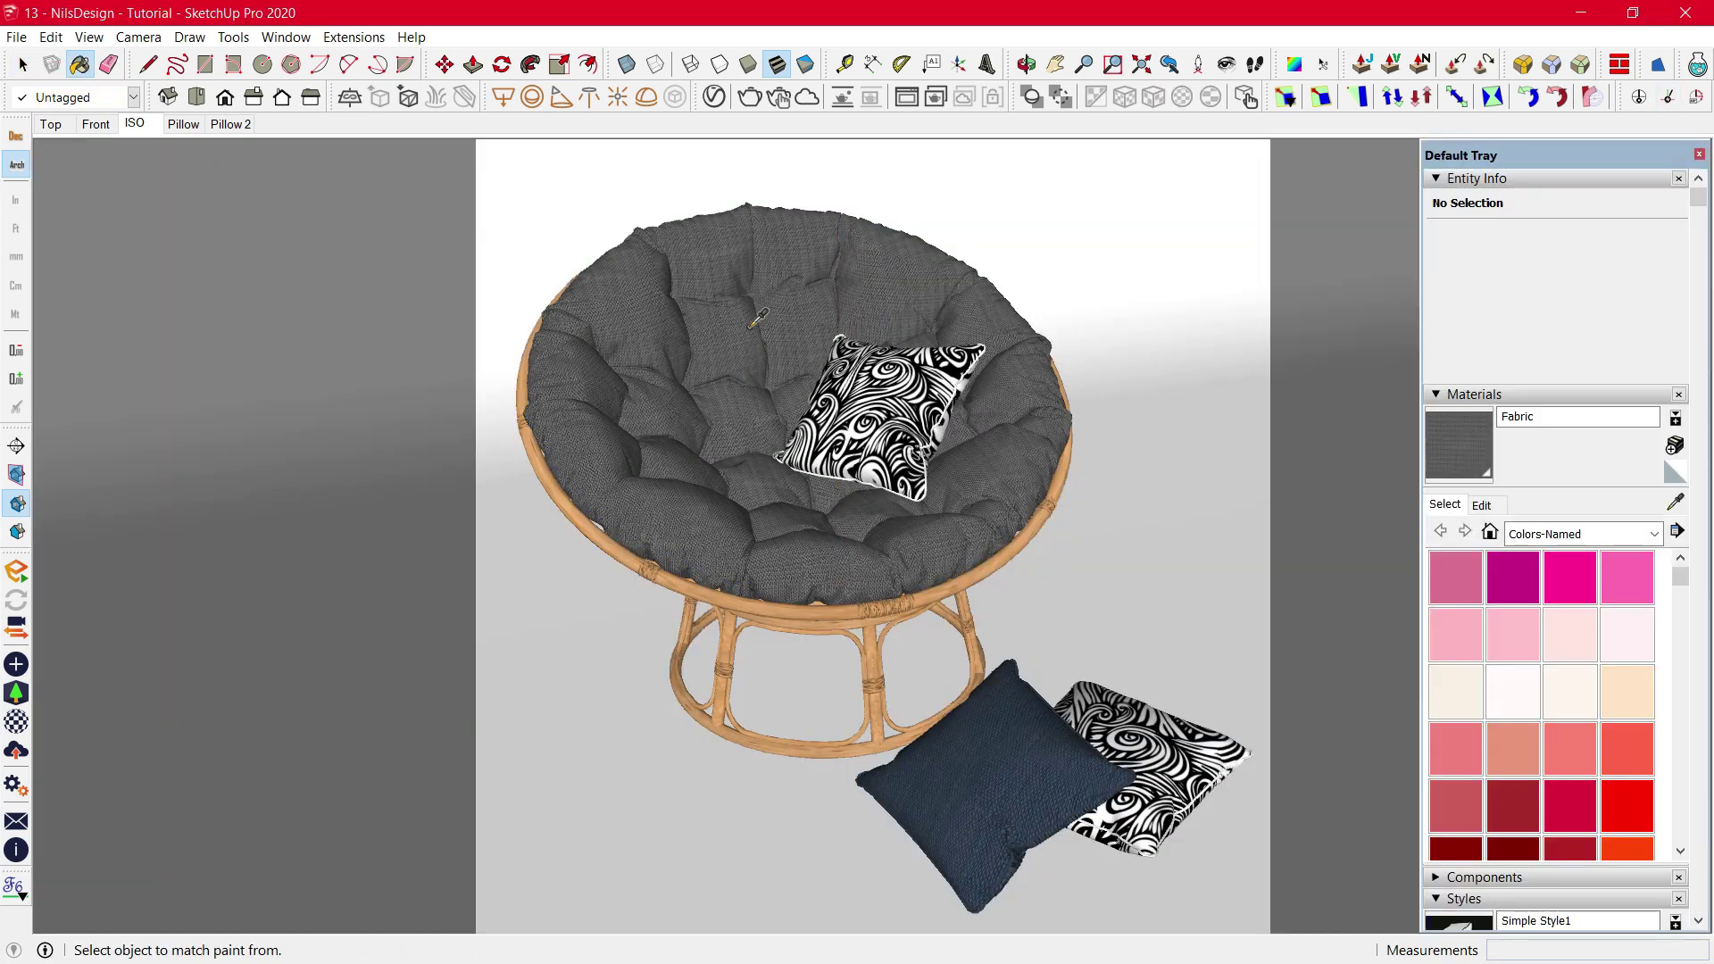
pyautogui.click(1481, 505)
pyautogui.doubleClick(1489, 751)
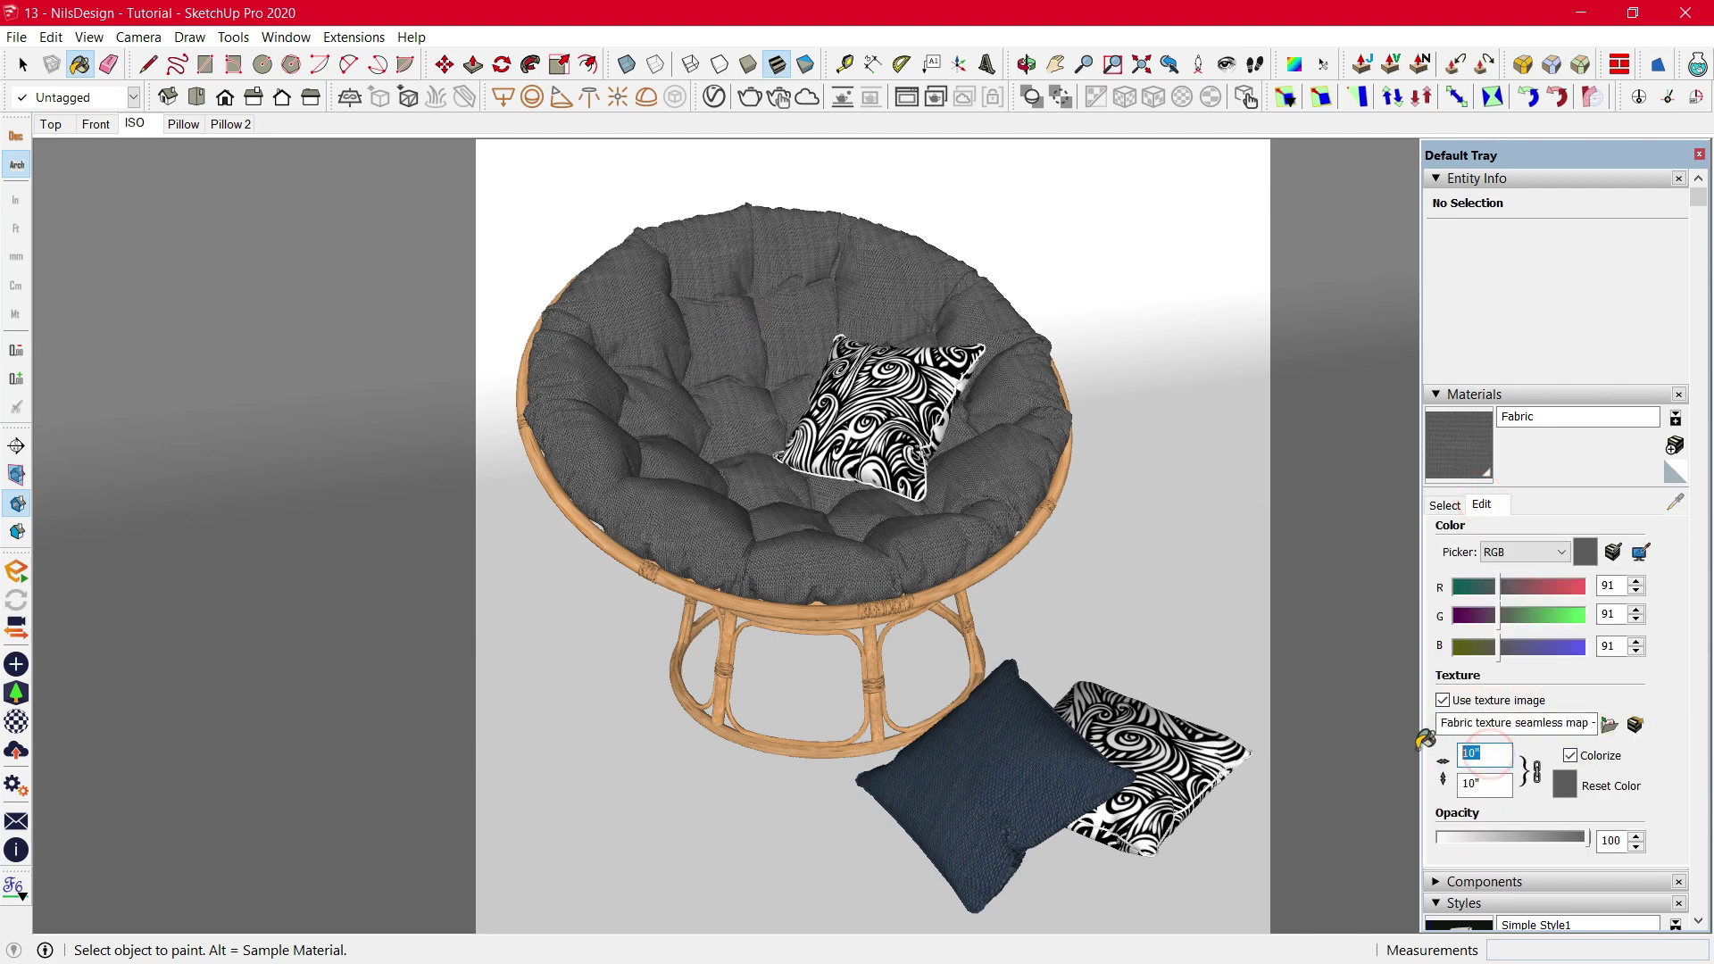
pyautogui.write('8')
pyautogui.click(1447, 507)
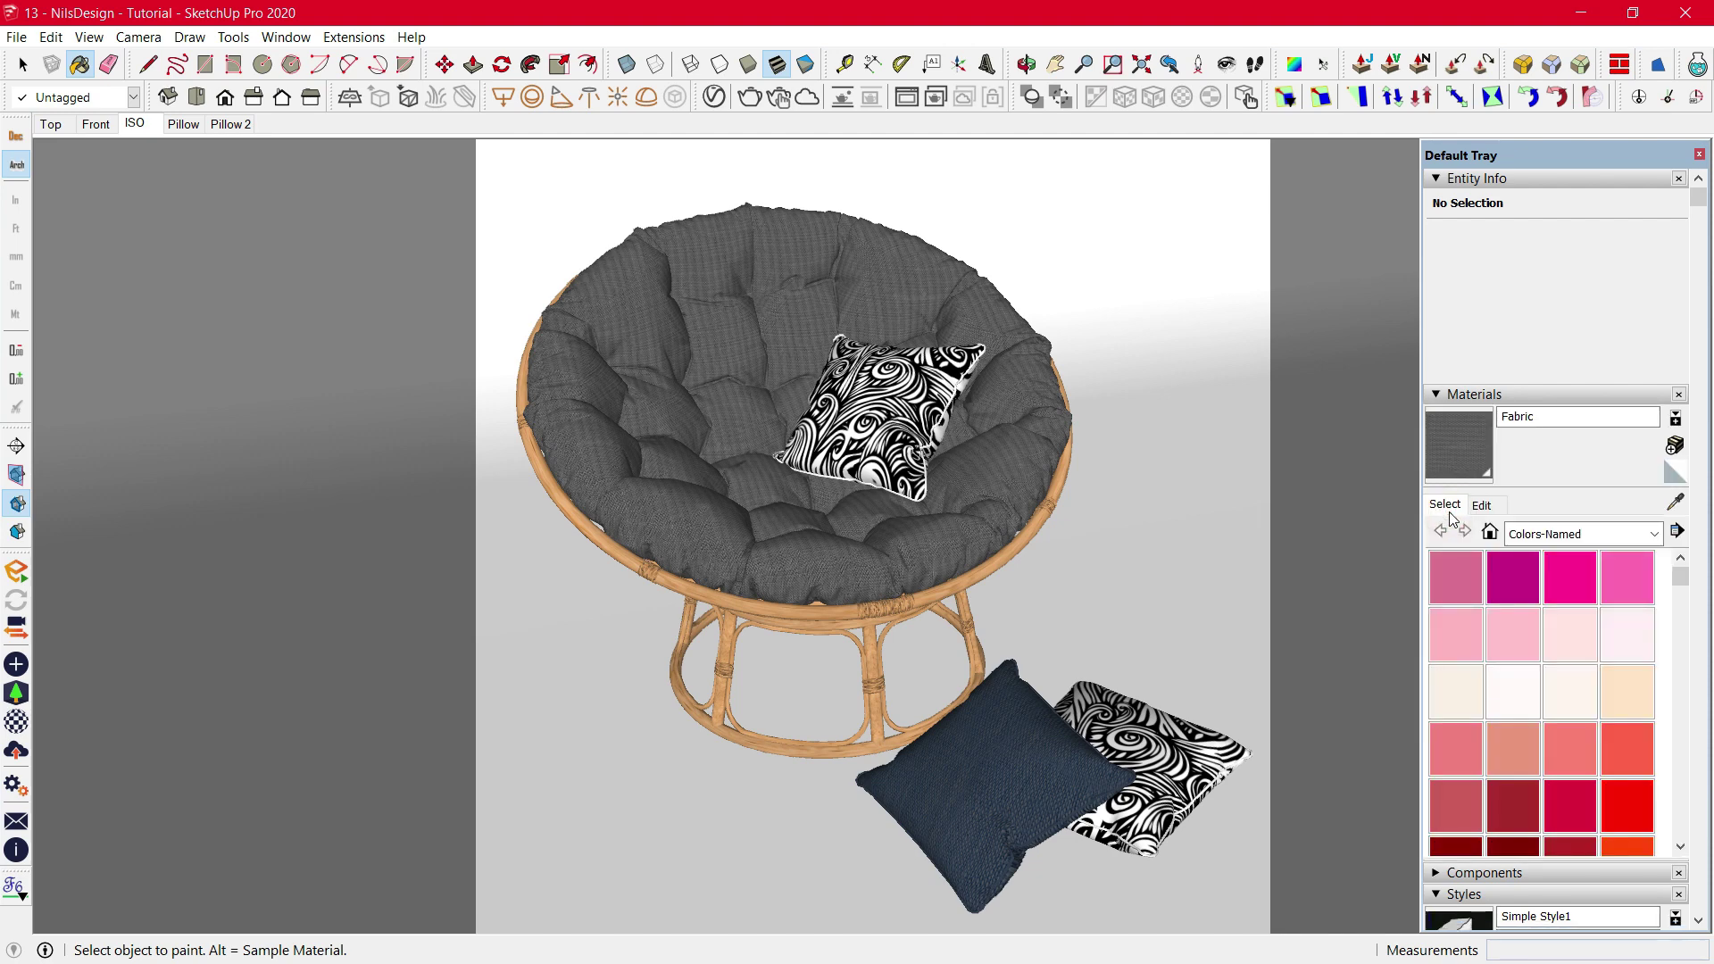
pyautogui.click(1699, 154)
pyautogui.press('space')
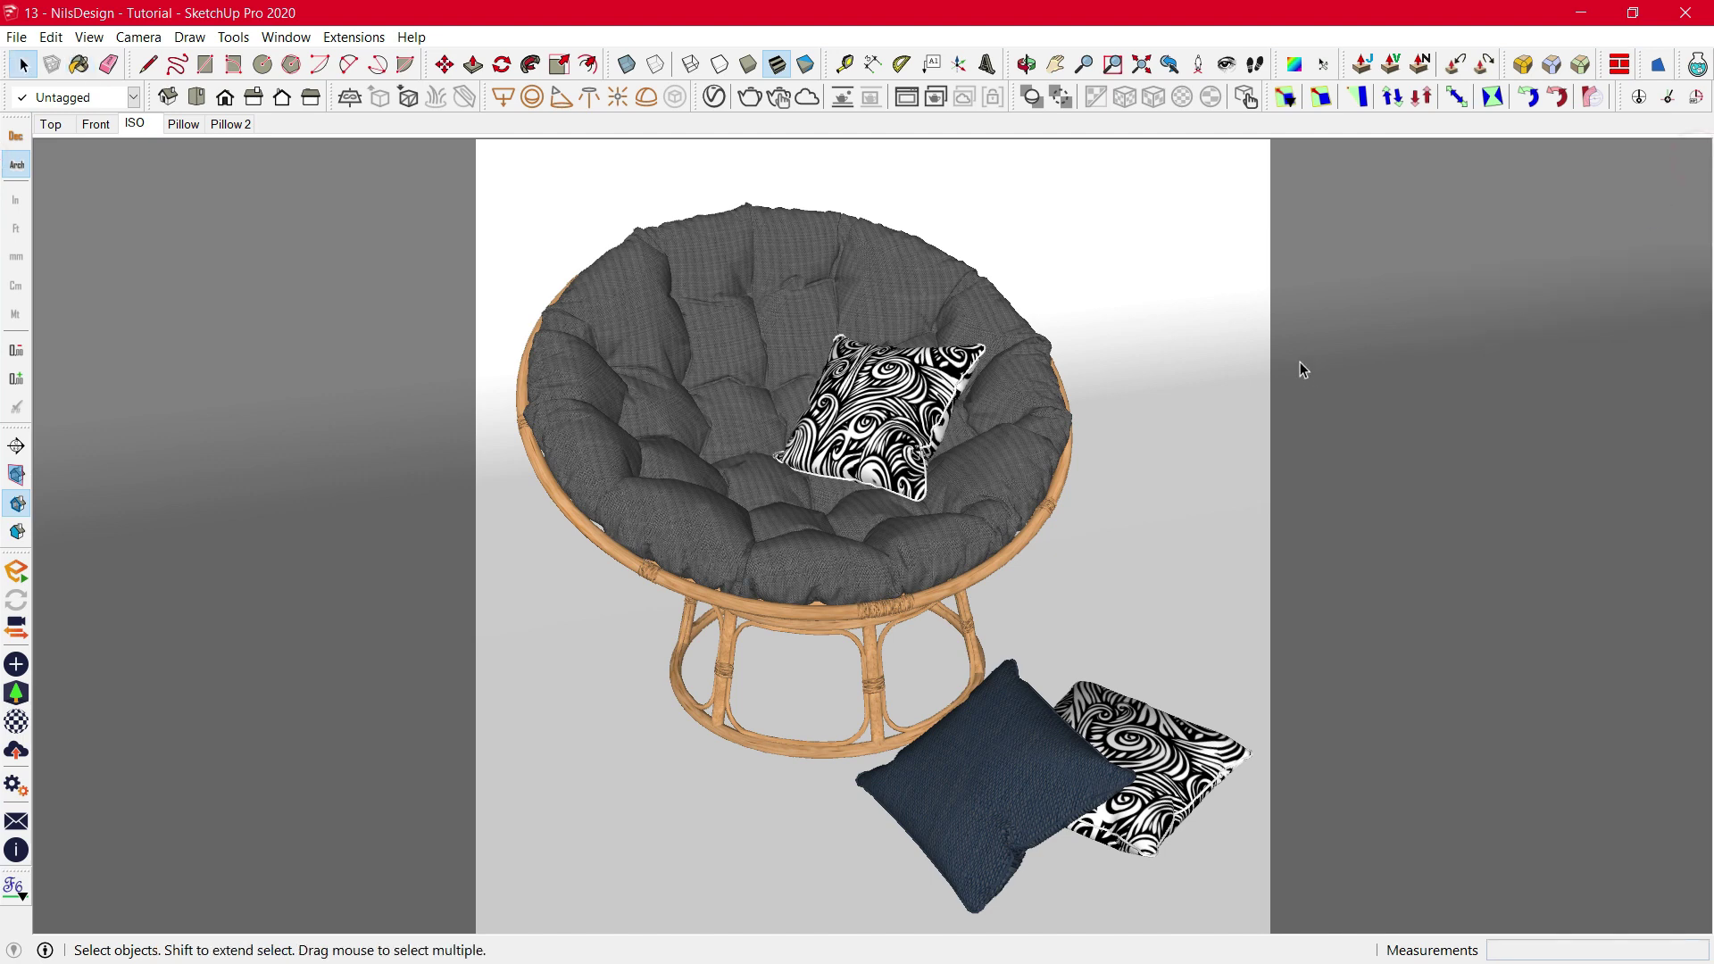
# - Render the ISO view of the chair and pillows with V-Ray
pyautogui.click(752, 100)
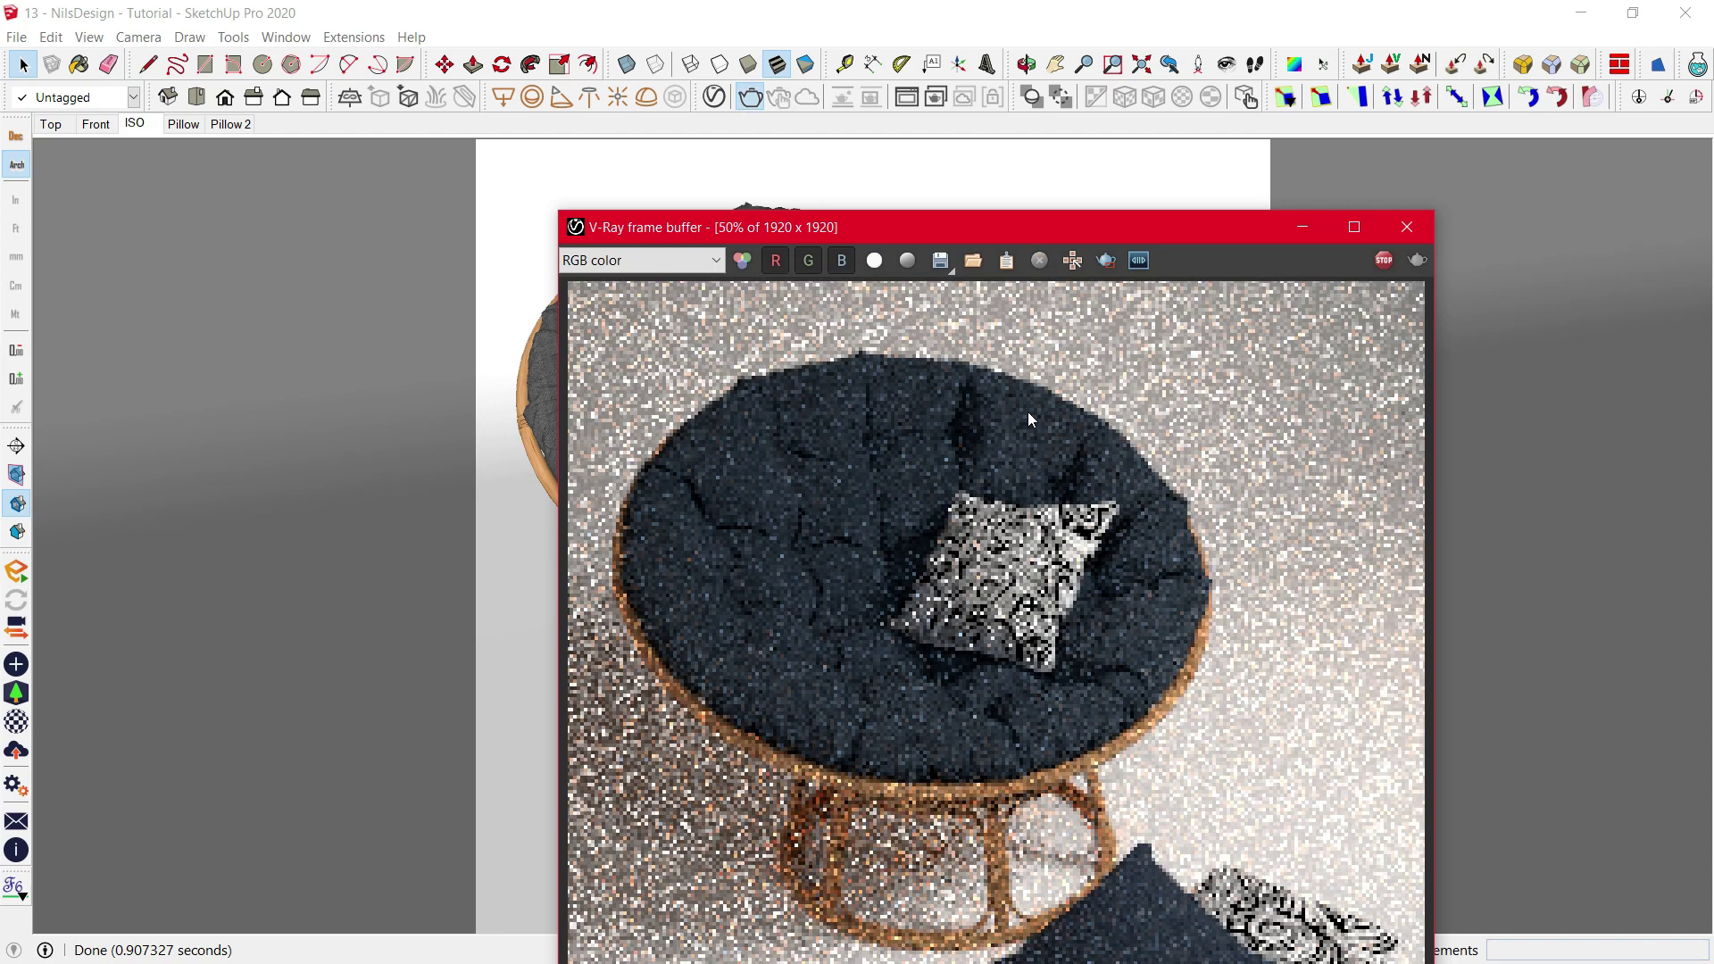
pyautogui.moveTo(1021, 228); pyautogui.dragTo(887, 23)
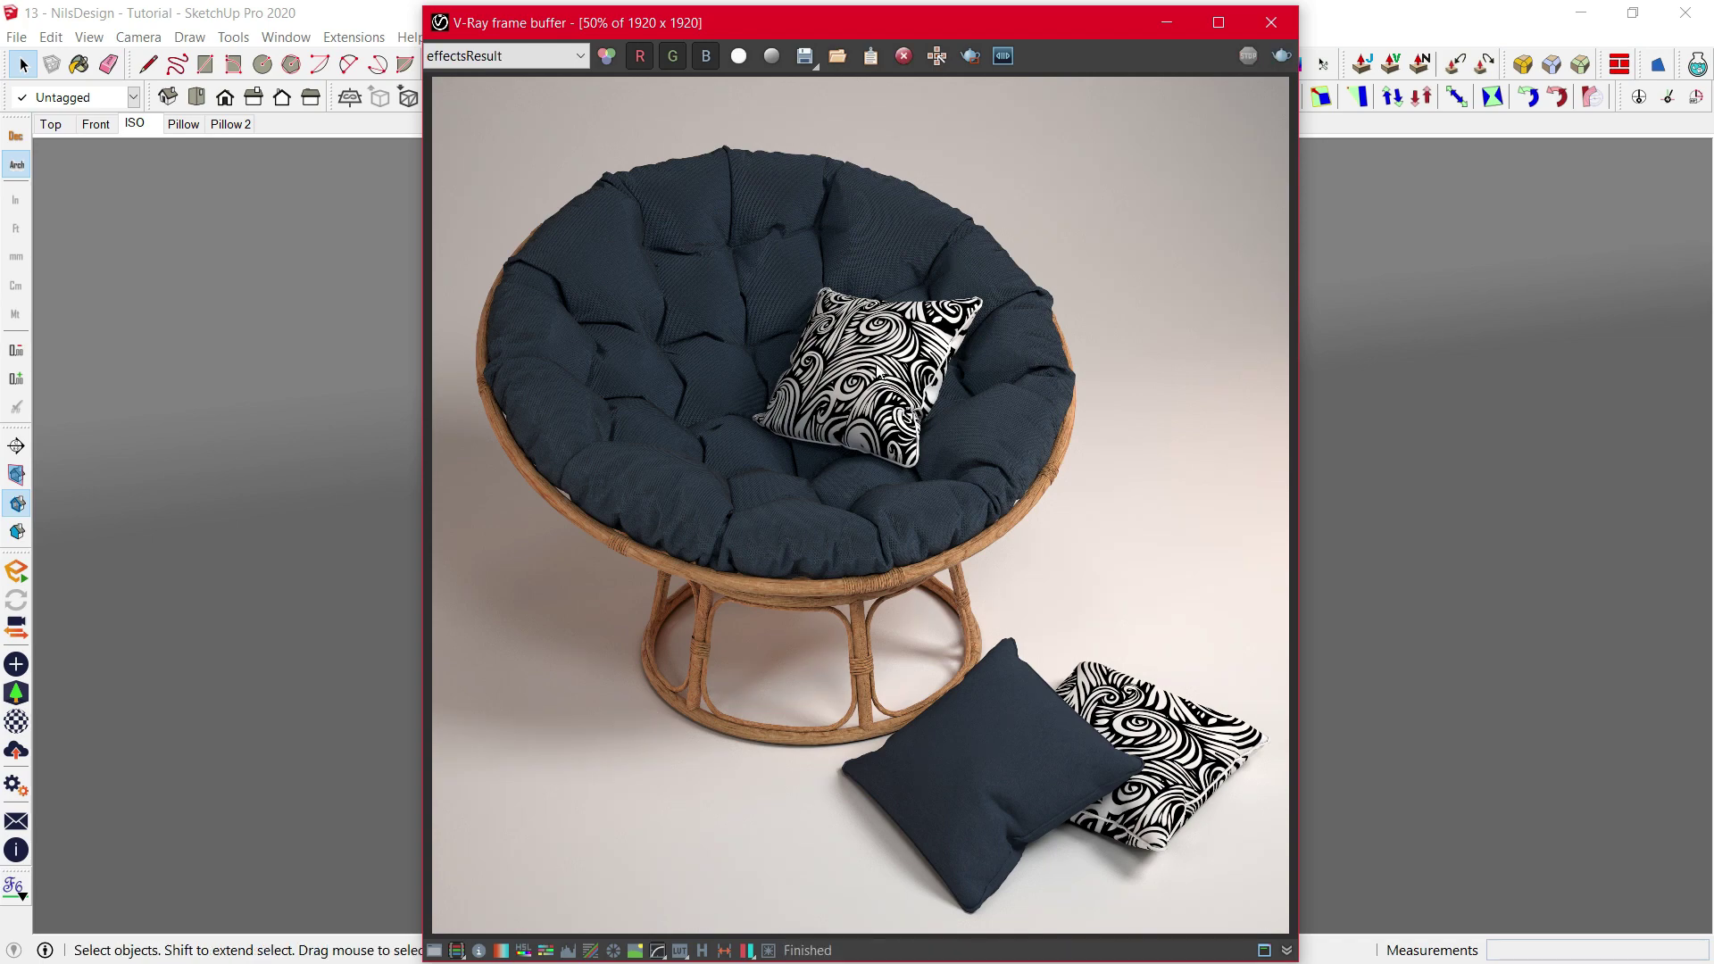
# - Examine the fabric weave, bump and colour on the floor pillow and chair cushion up close in the finished render
pyautogui.scroll(2, 999, 775)
pyautogui.moveTo(994, 763); pyautogui.dragTo(1037, 536, button='middle')
pyautogui.scroll(2, 994, 592)
pyautogui.scroll(-2, 1036, 536)
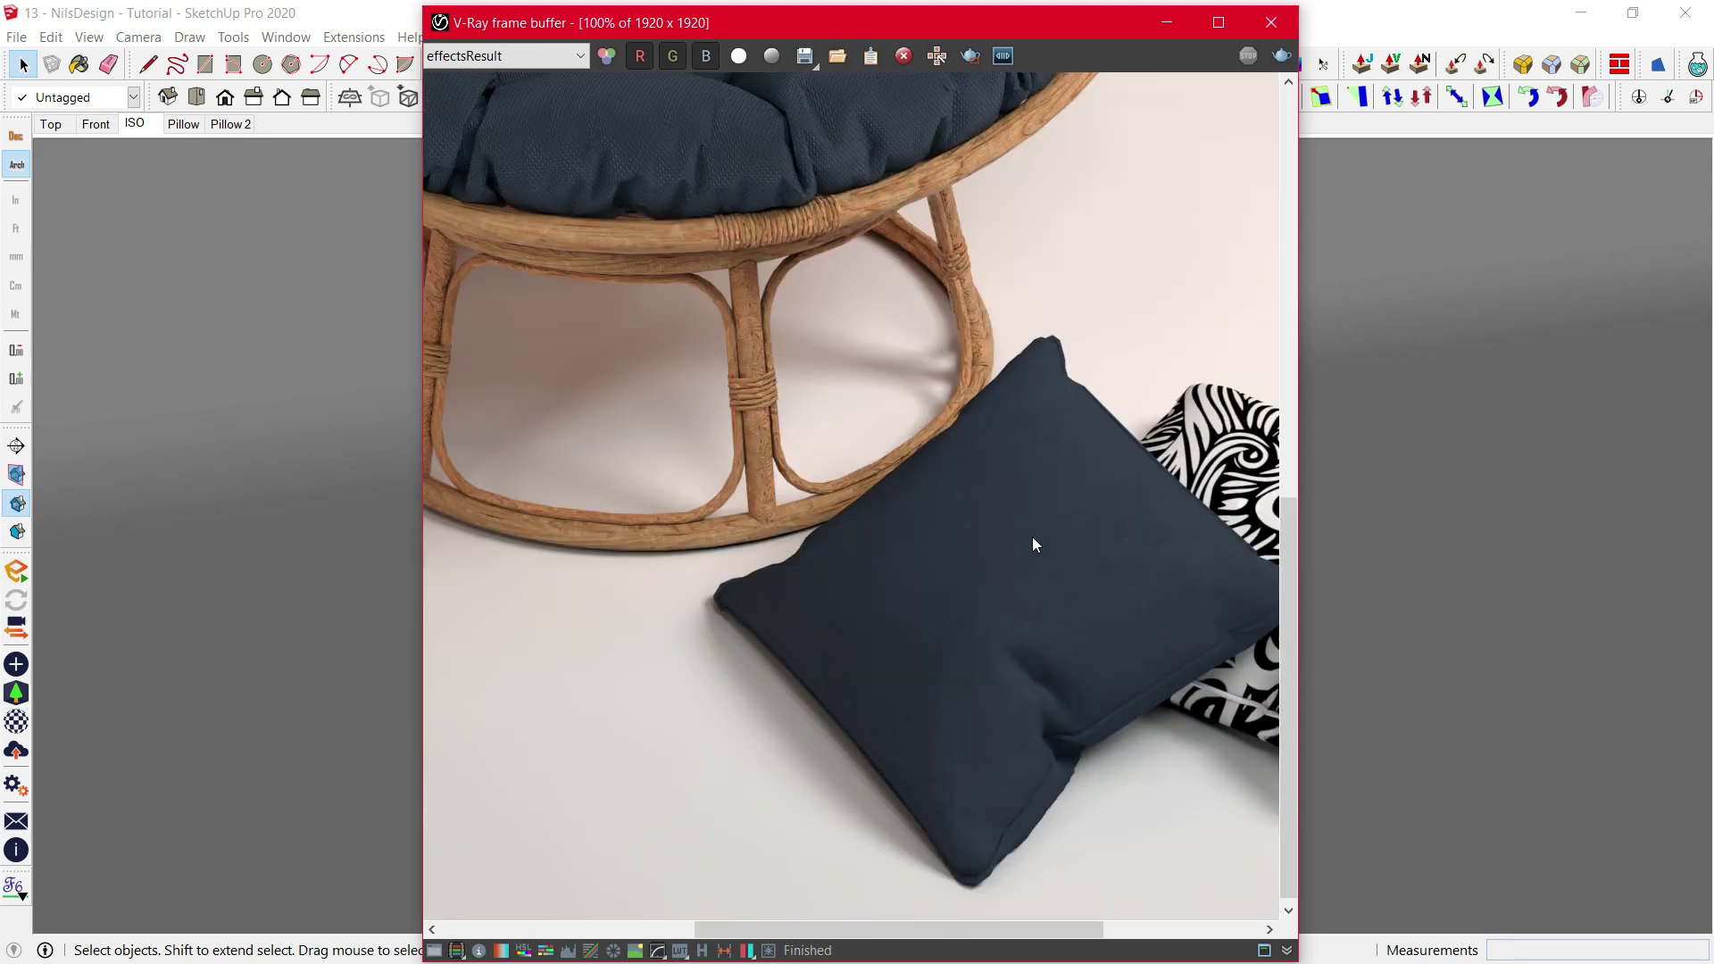
pyautogui.moveTo(783, 256); pyautogui.dragTo(982, 673, button='middle')
pyautogui.scroll(2, 983, 673)
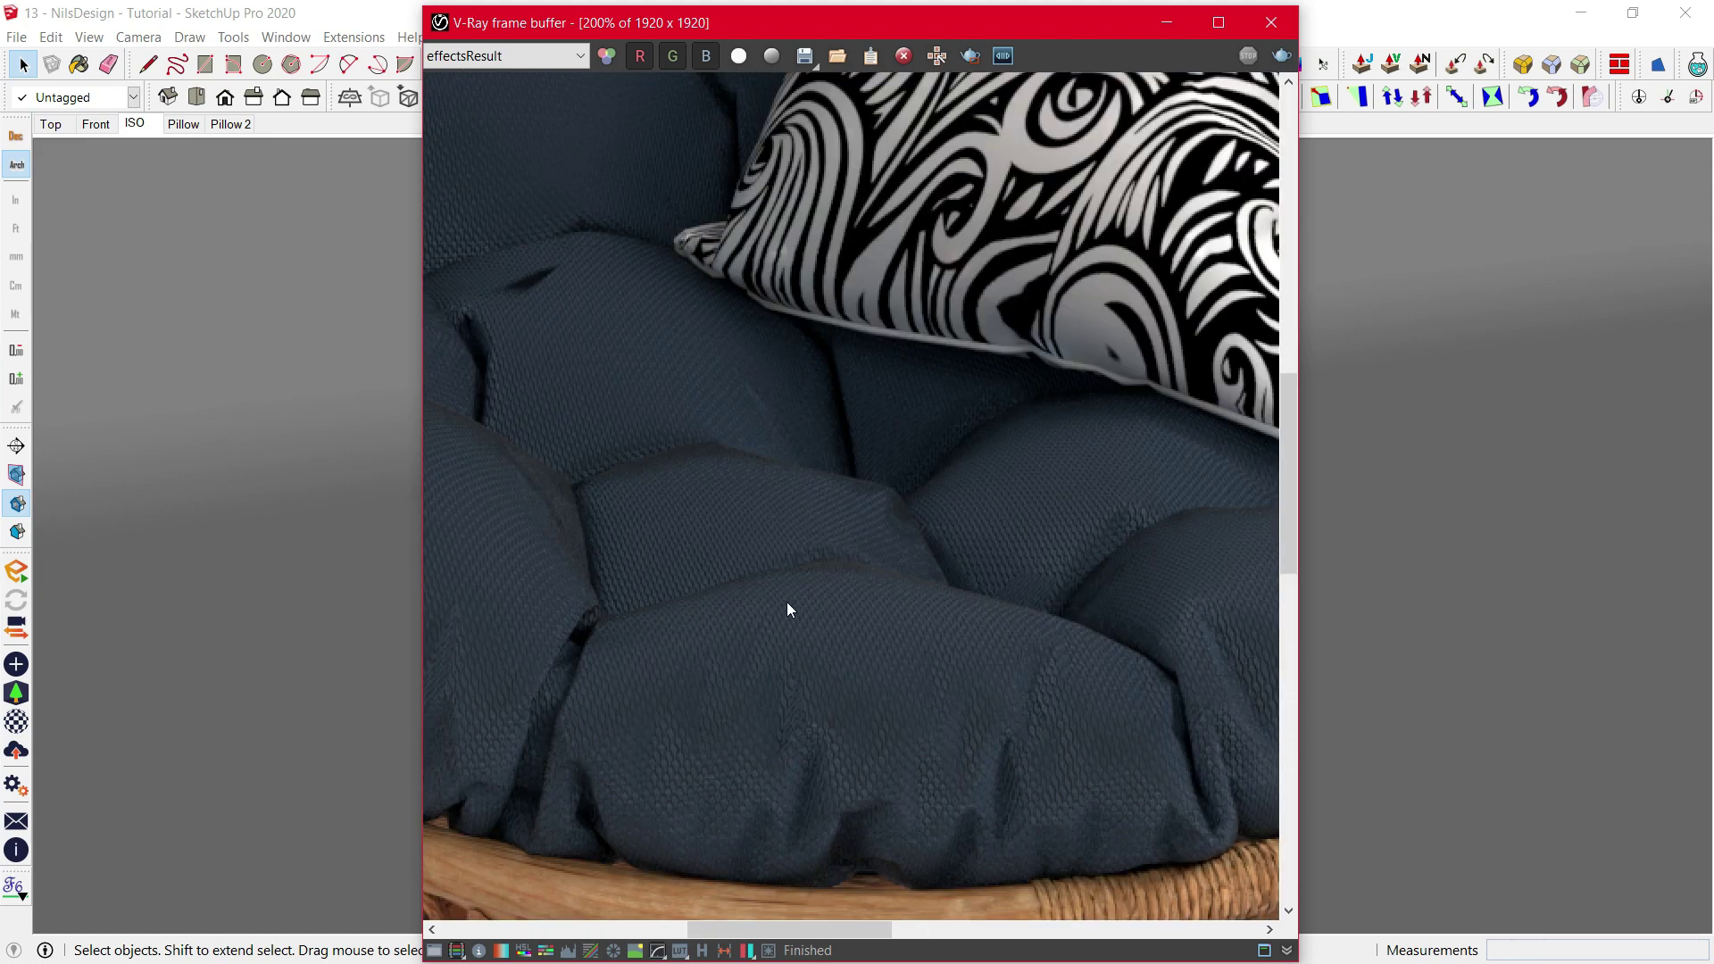
pyautogui.moveTo(815, 549); pyautogui.dragTo(1219, 600, button='middle')
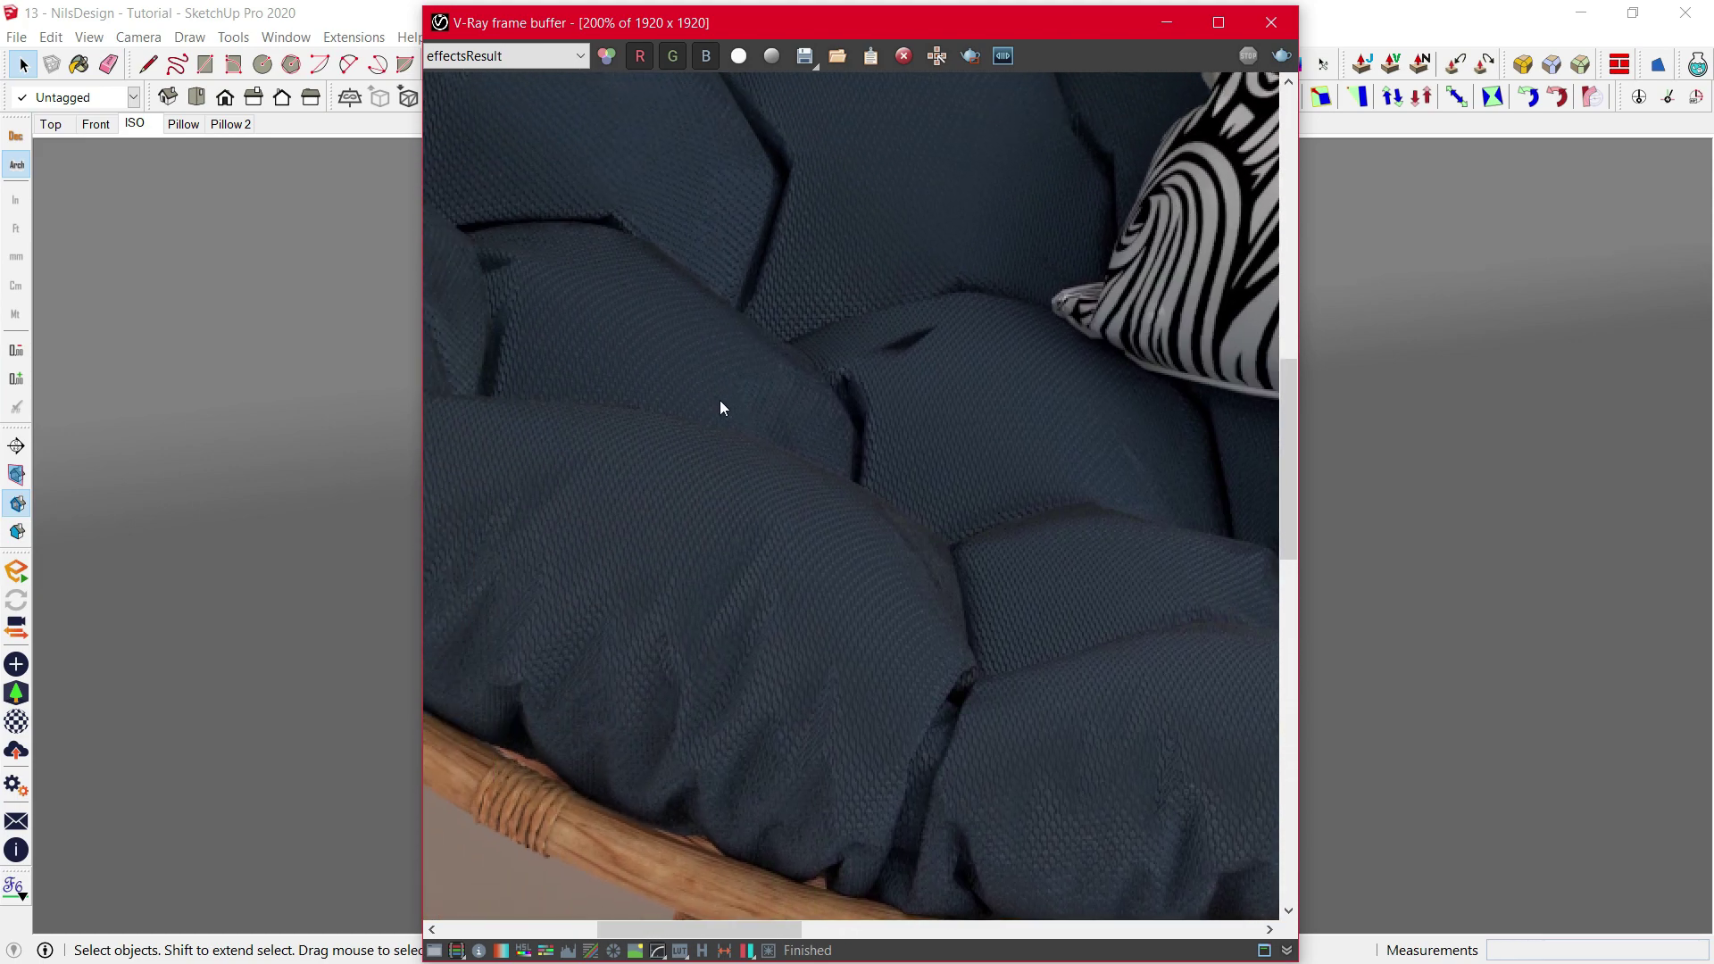
pyautogui.moveTo(719, 394); pyautogui.dragTo(988, 738, button='middle')
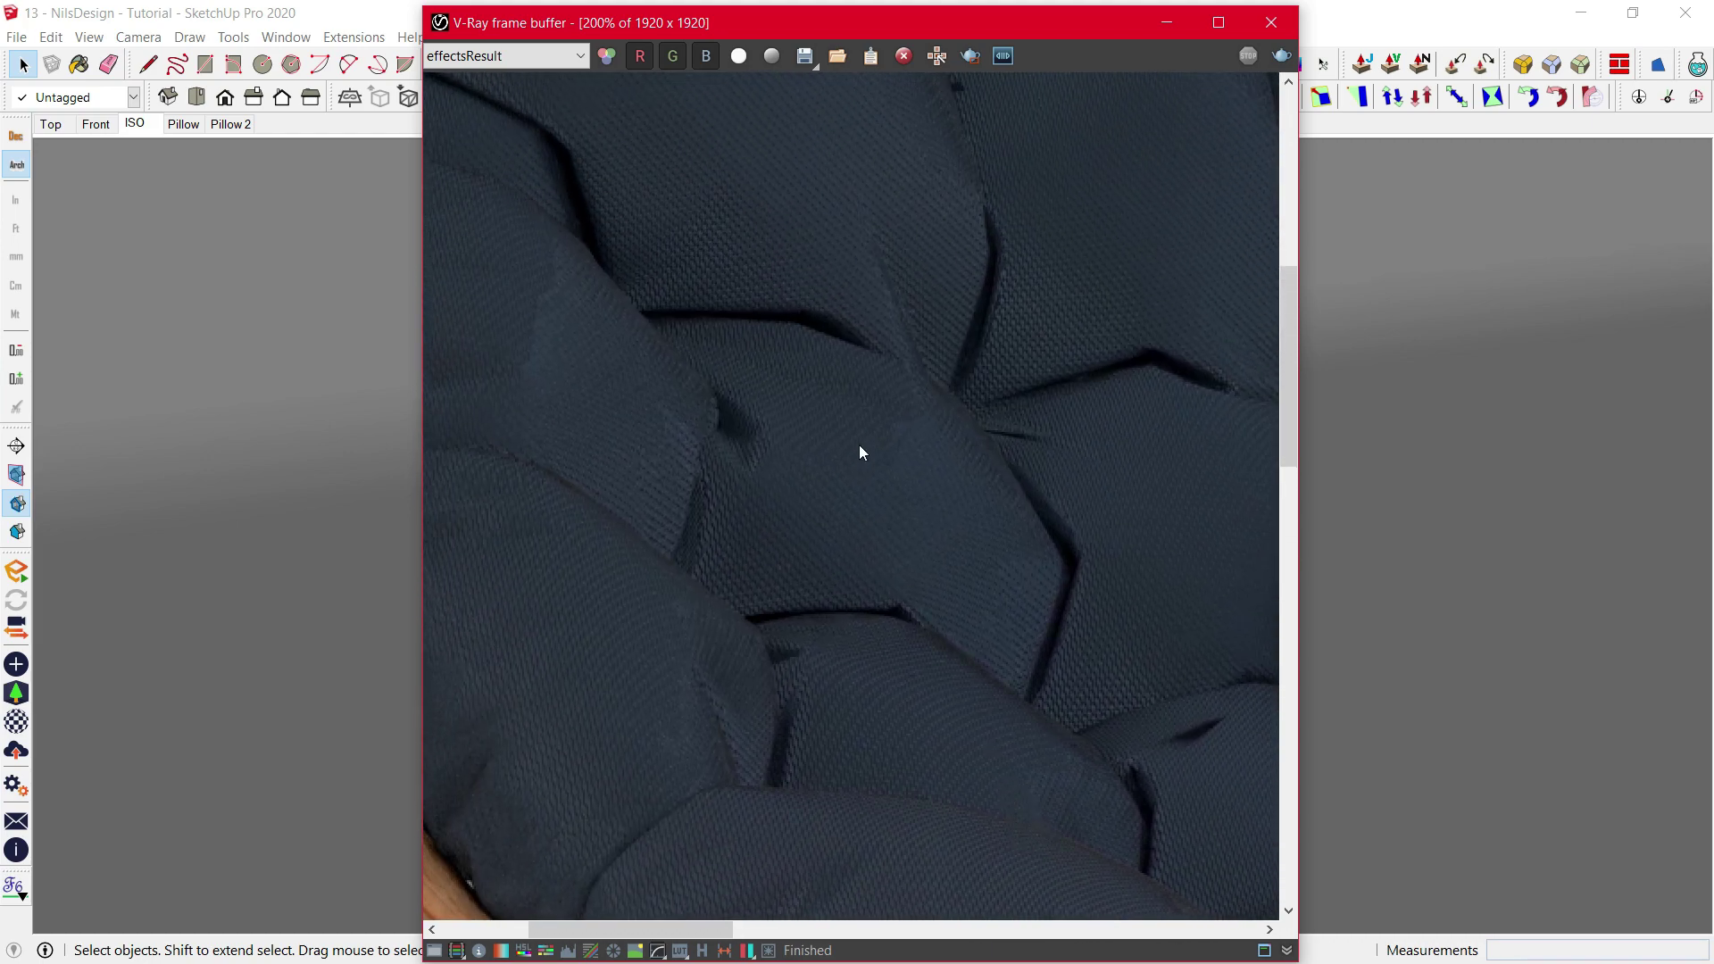
pyautogui.scroll(-2, 859, 445)
pyautogui.scroll(1, 1138, 425)
pyautogui.moveTo(1138, 424); pyautogui.dragTo(780, 453, button='middle')
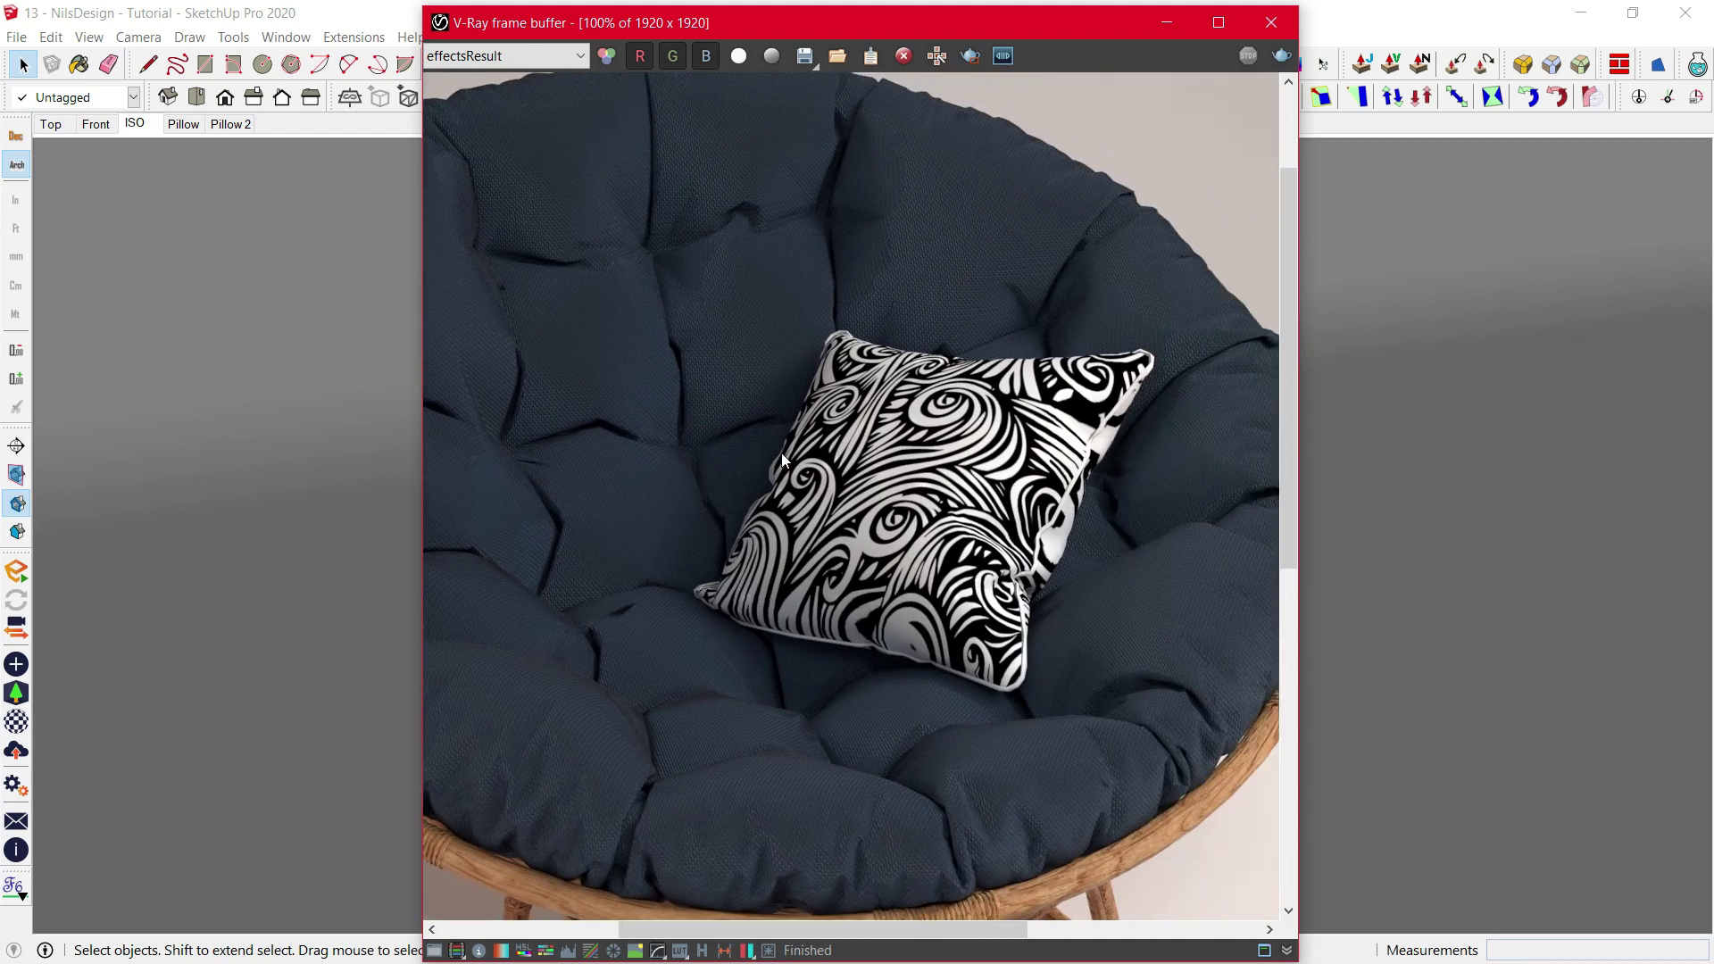
pyautogui.scroll(-1, 780, 453)
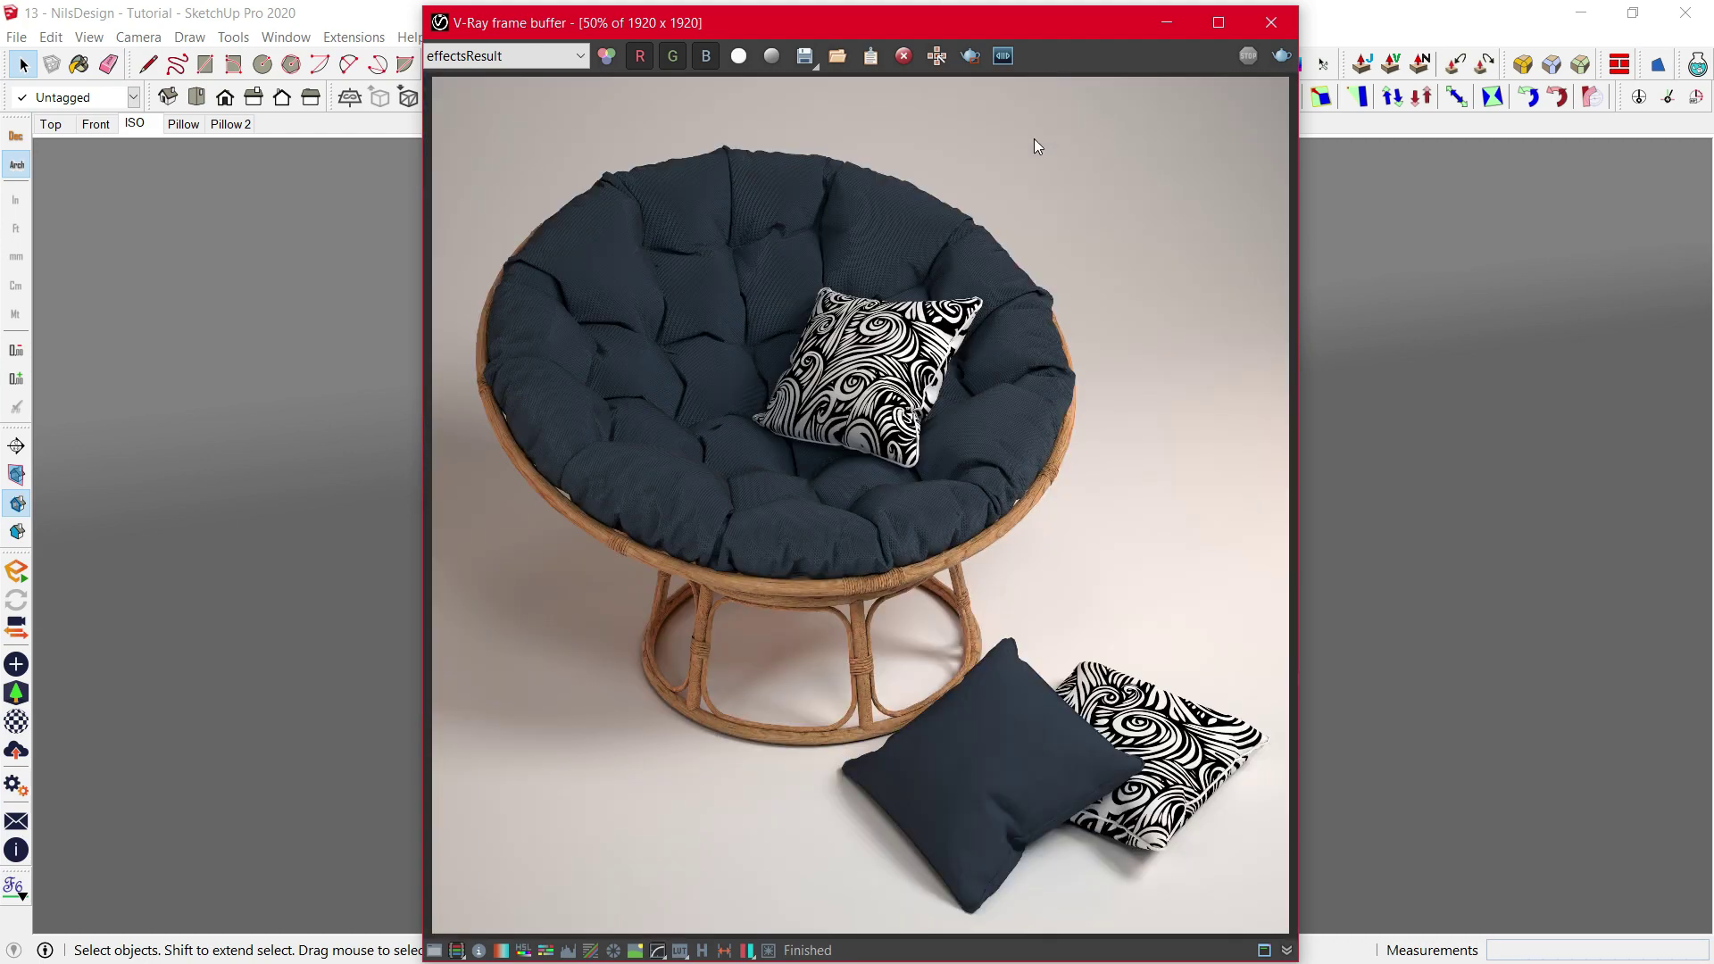
pyautogui.click(1166, 21)
# - Unpin the Fabric material from the preview and duplicate the material
pyautogui.click(713, 97)
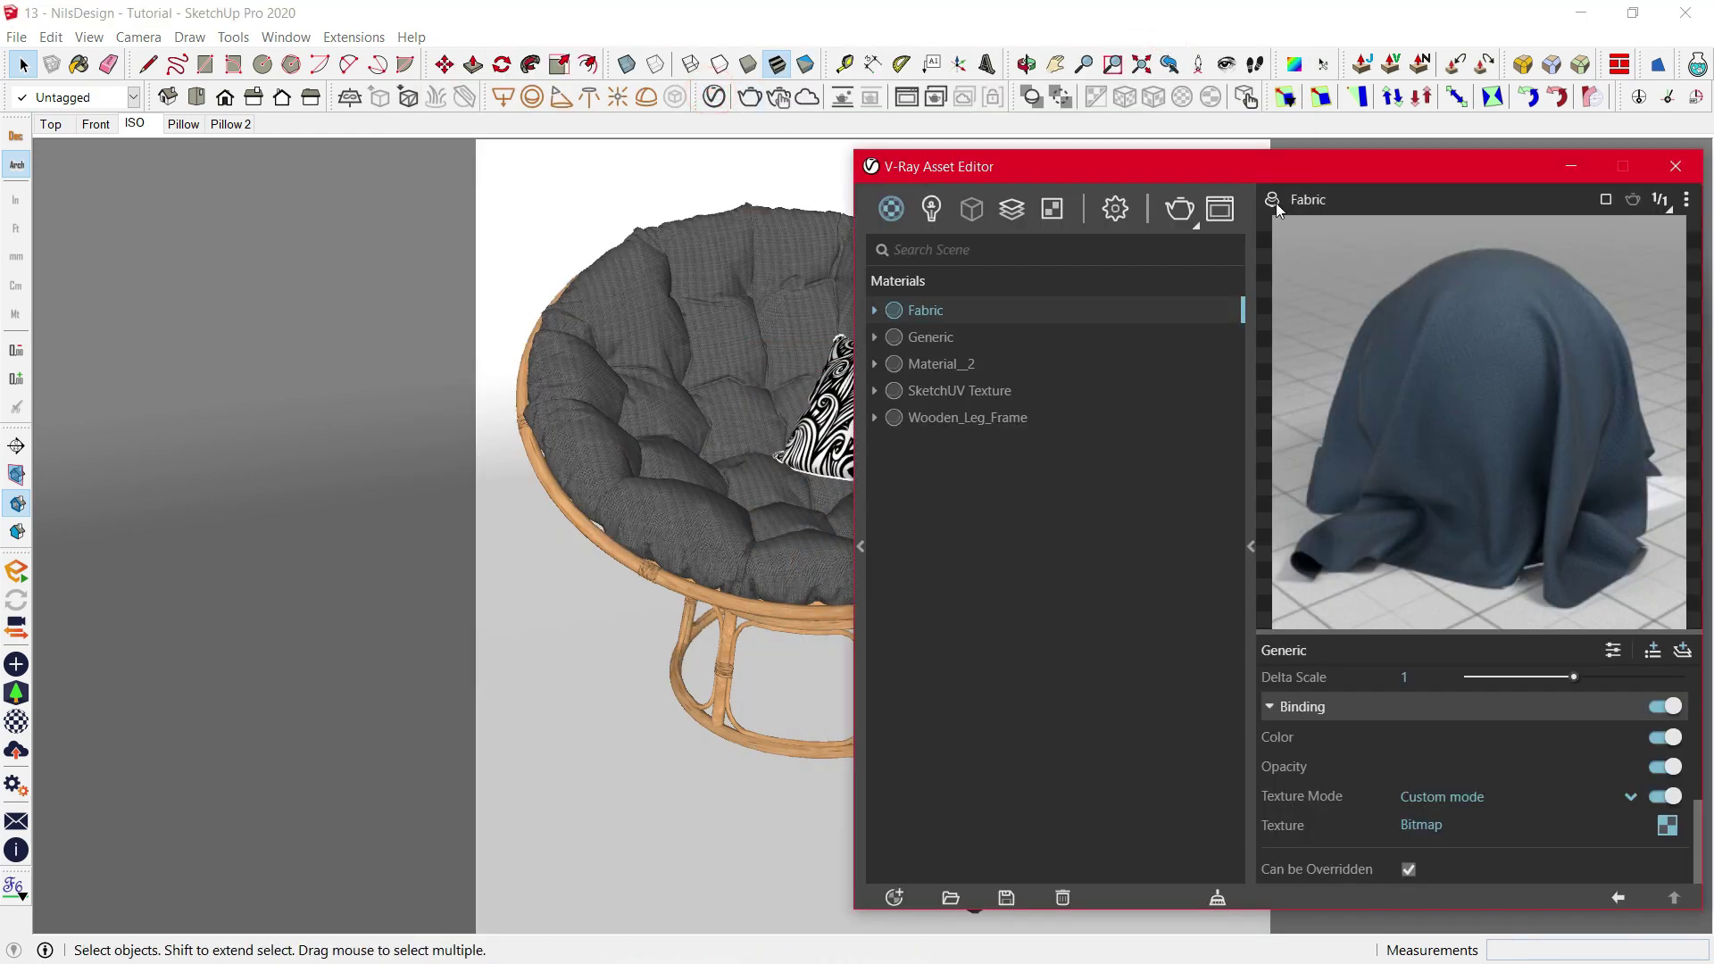
pyautogui.click(1272, 204)
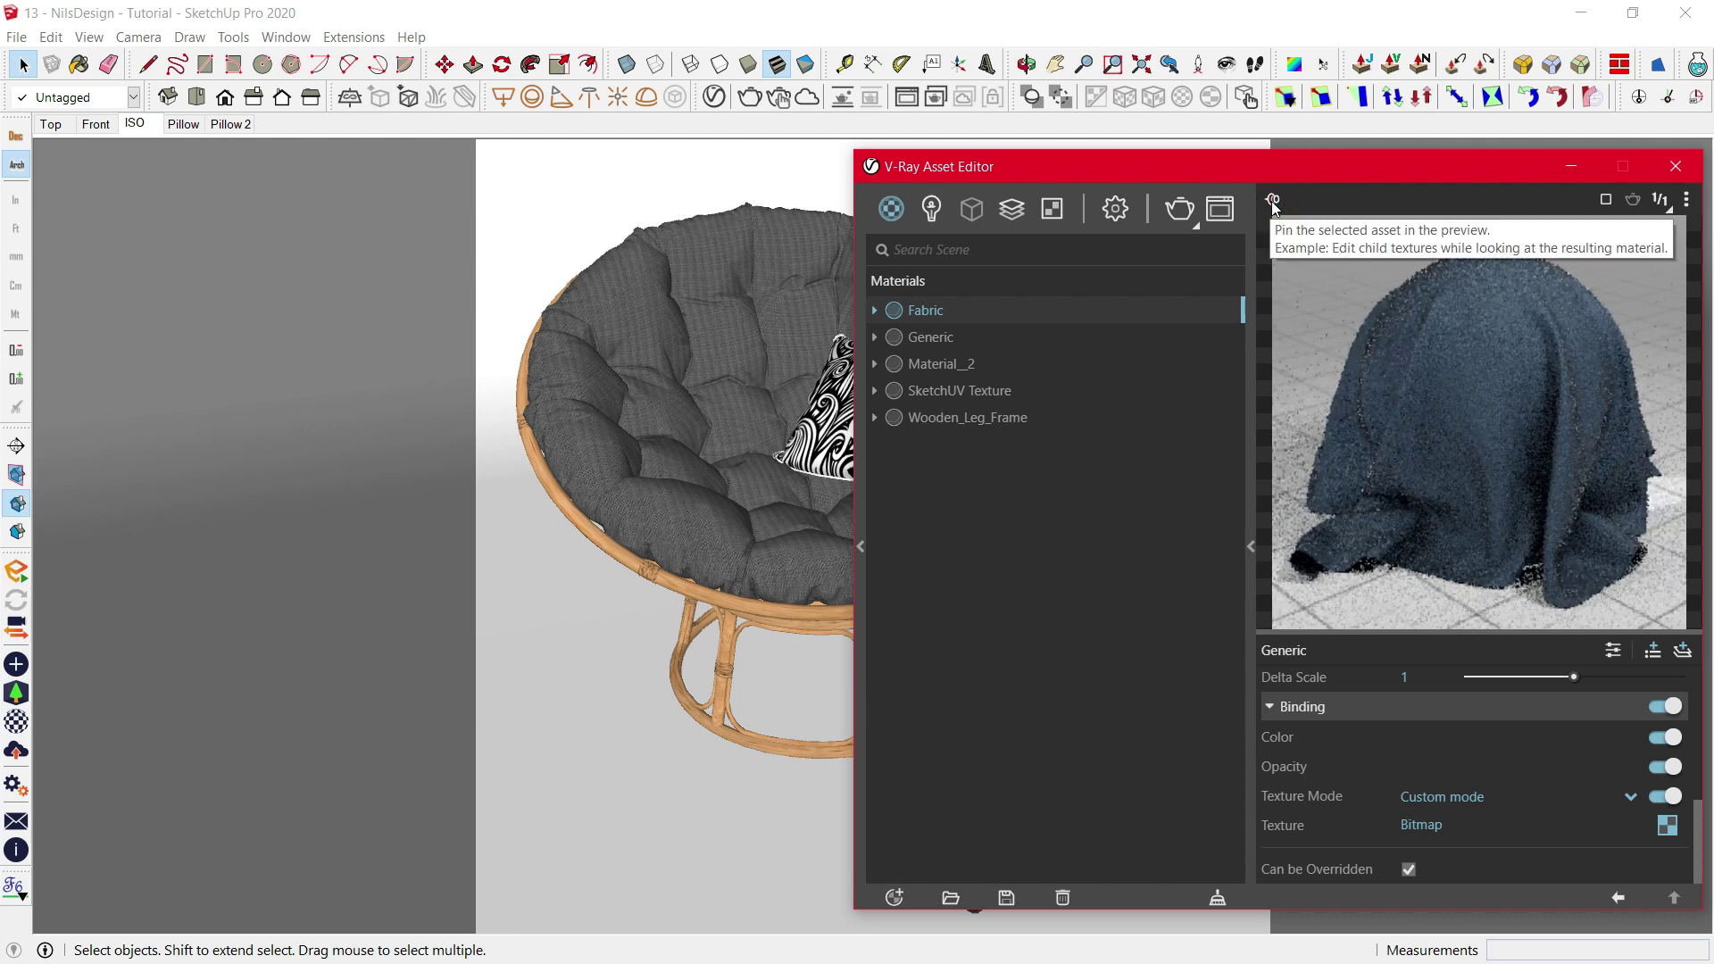
pyautogui.rightClick(979, 309)
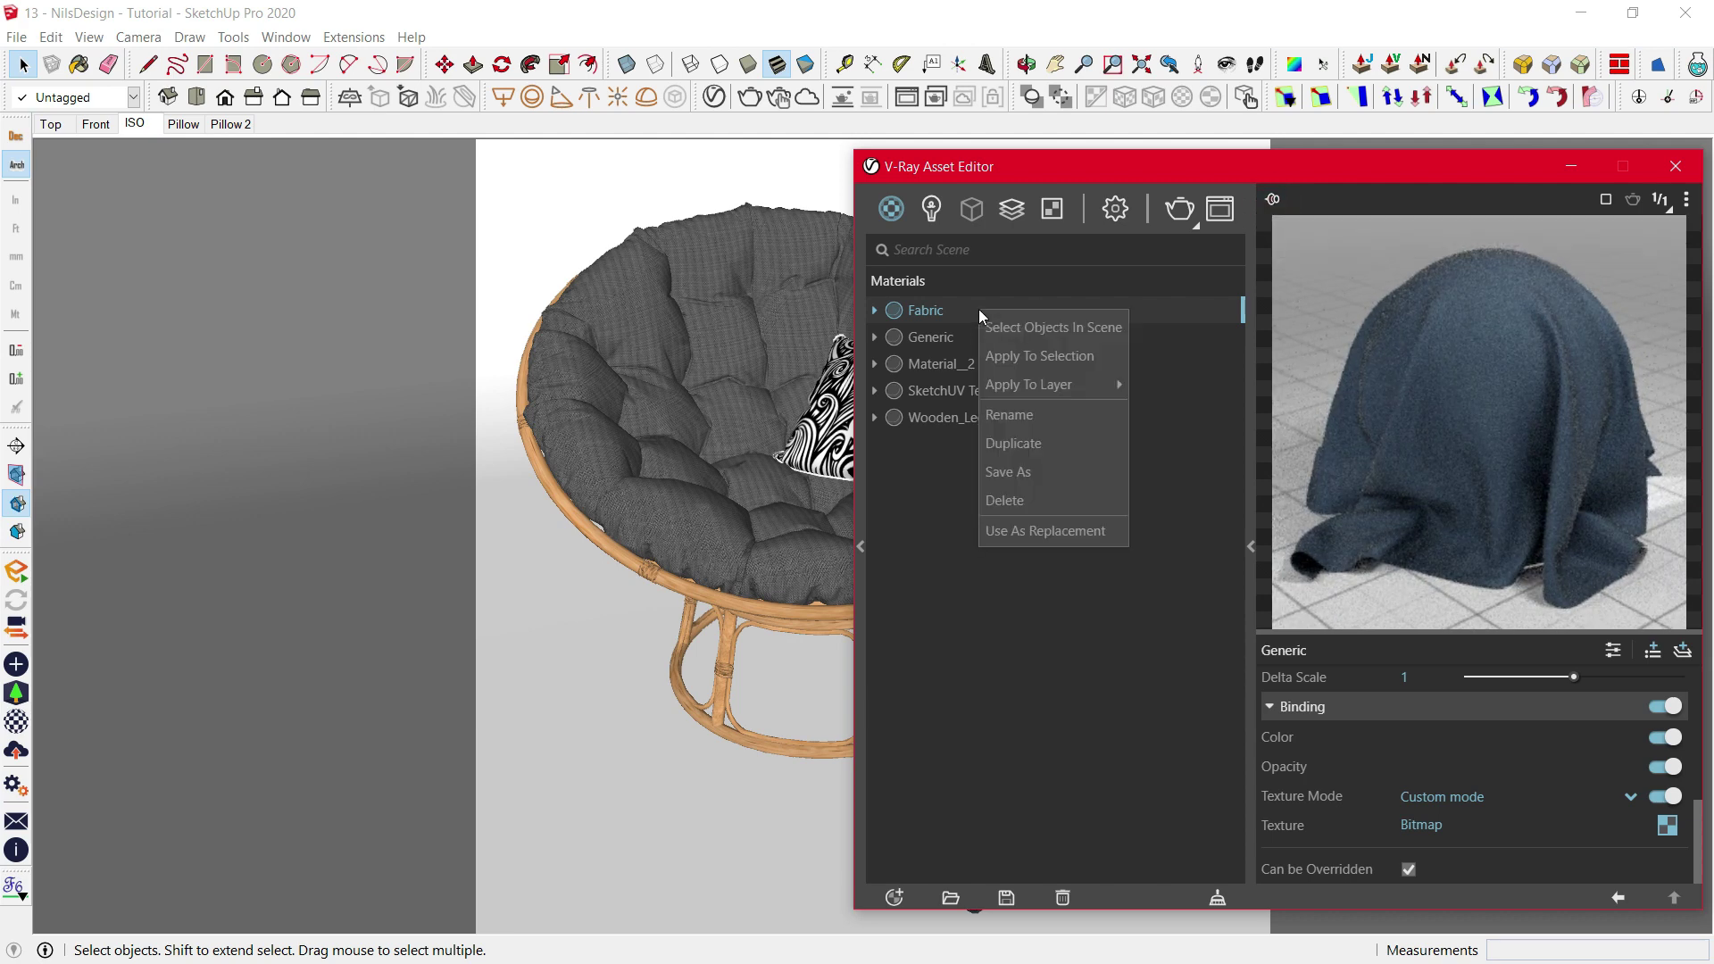
pyautogui.click(1056, 441)
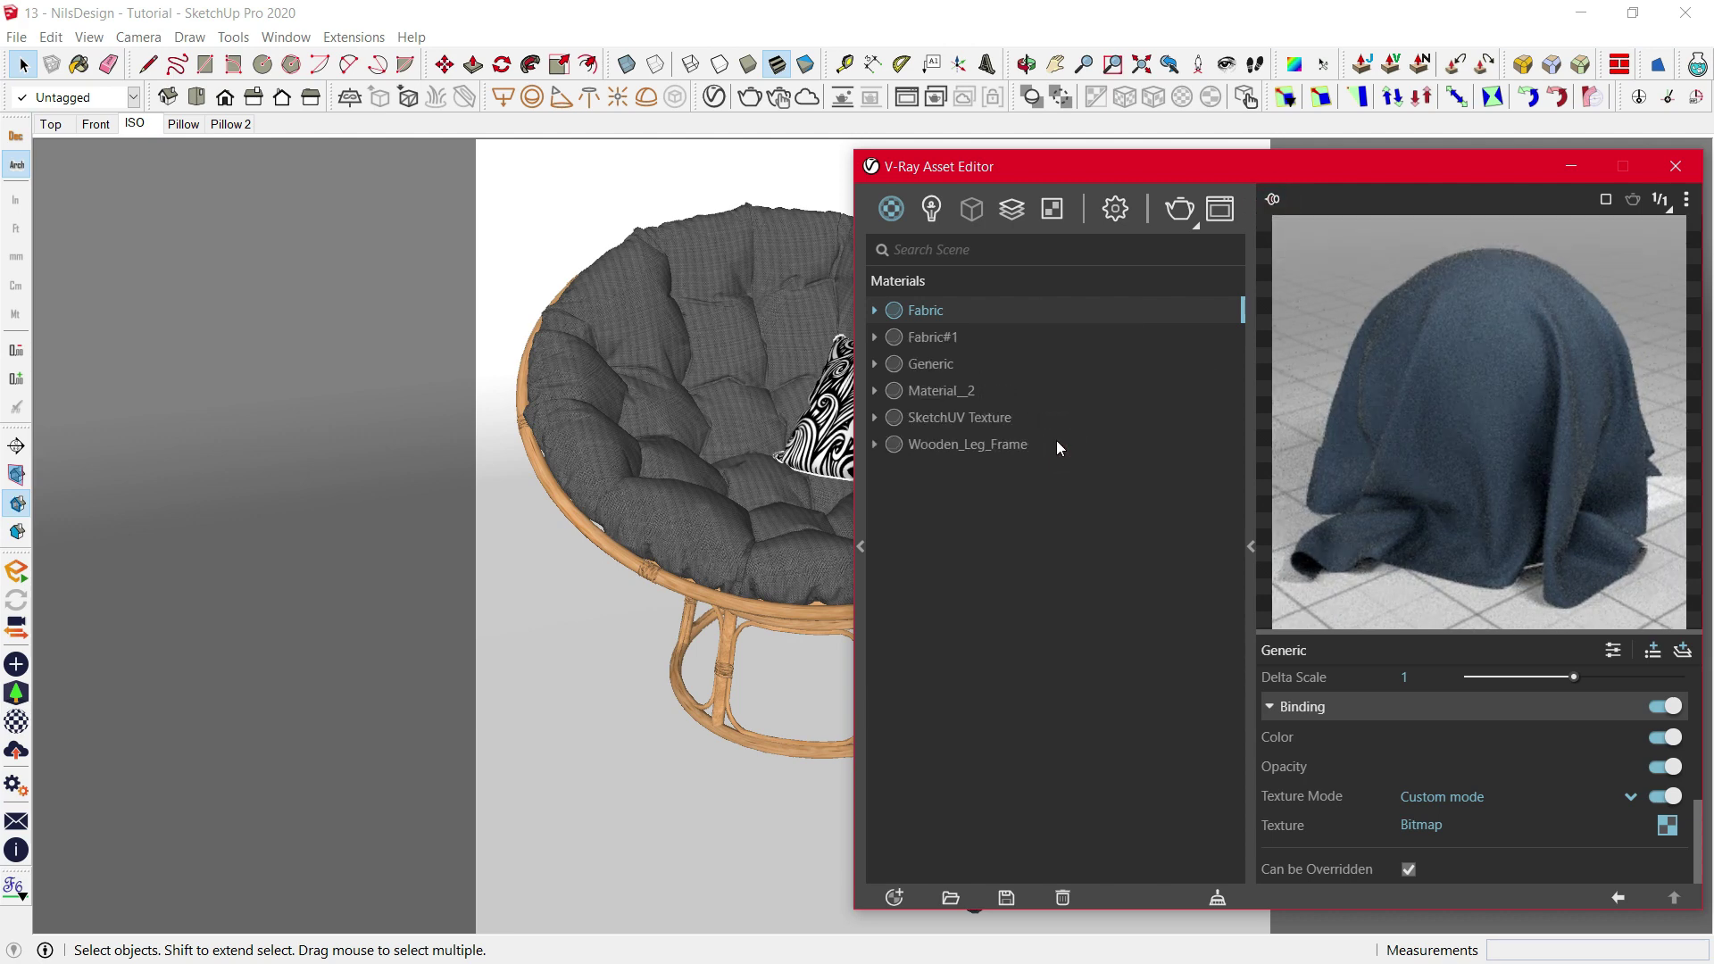
# - Replace the duplicated Fabric material's diffuse map with a bitmap of the "Spring bright seamless floral" image
pyautogui.click(972, 338)
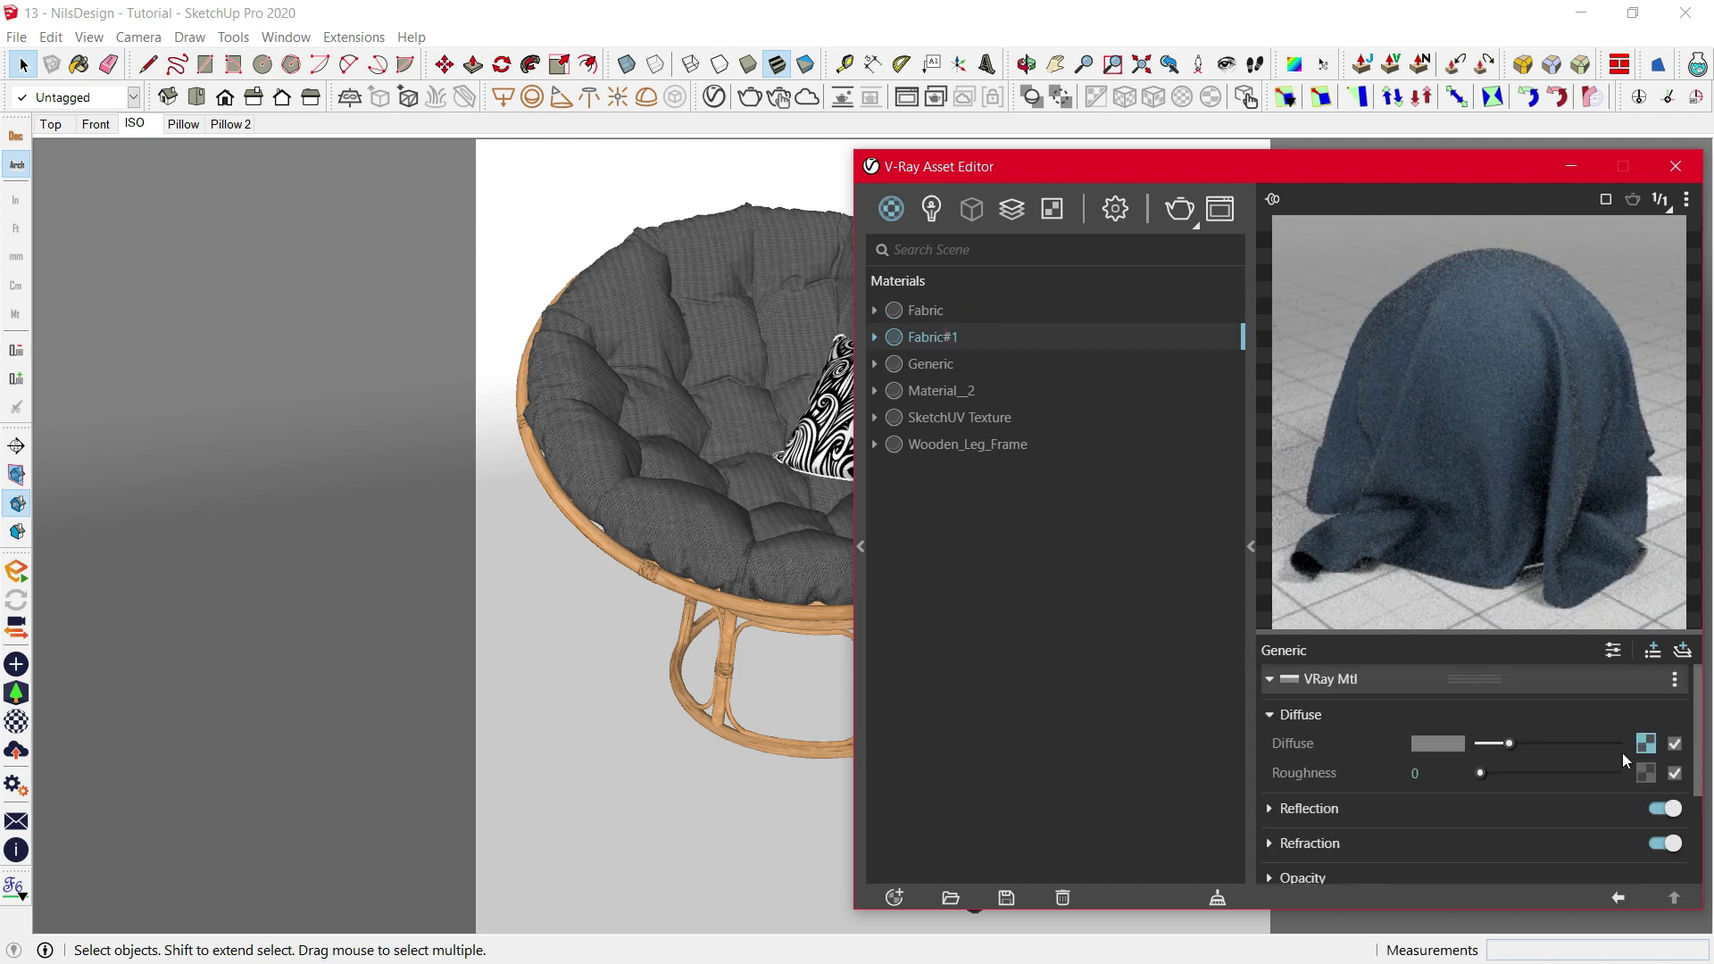
pyautogui.rightClick(1645, 750)
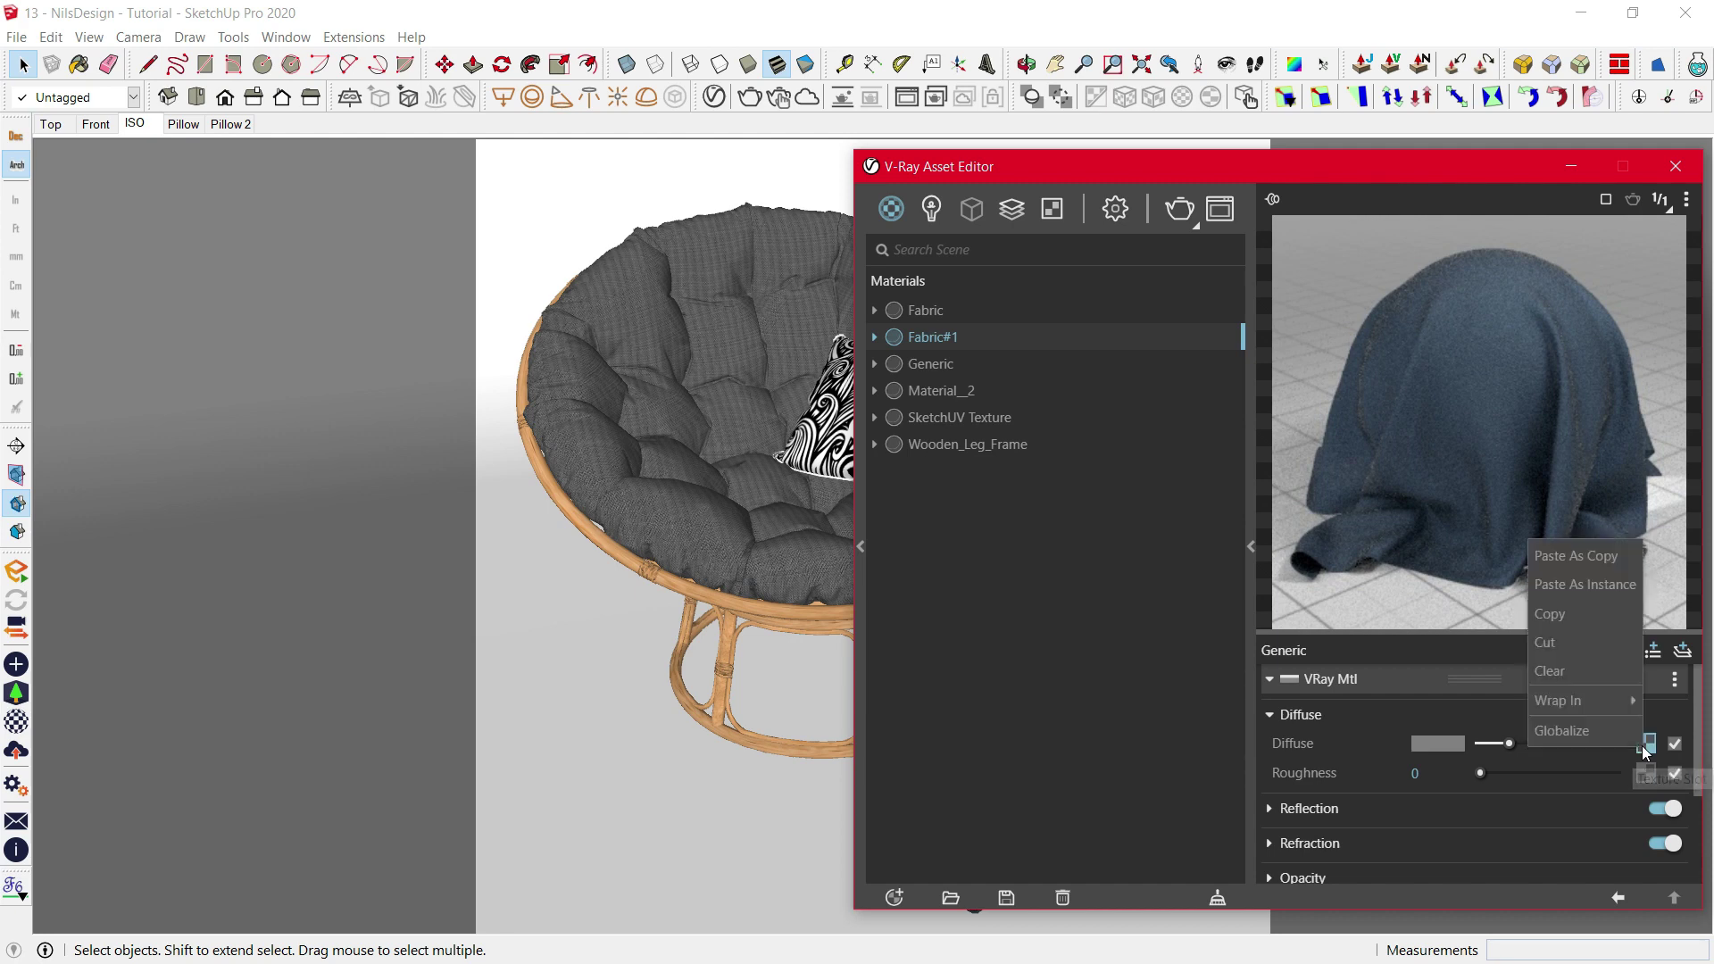
pyautogui.click(1577, 672)
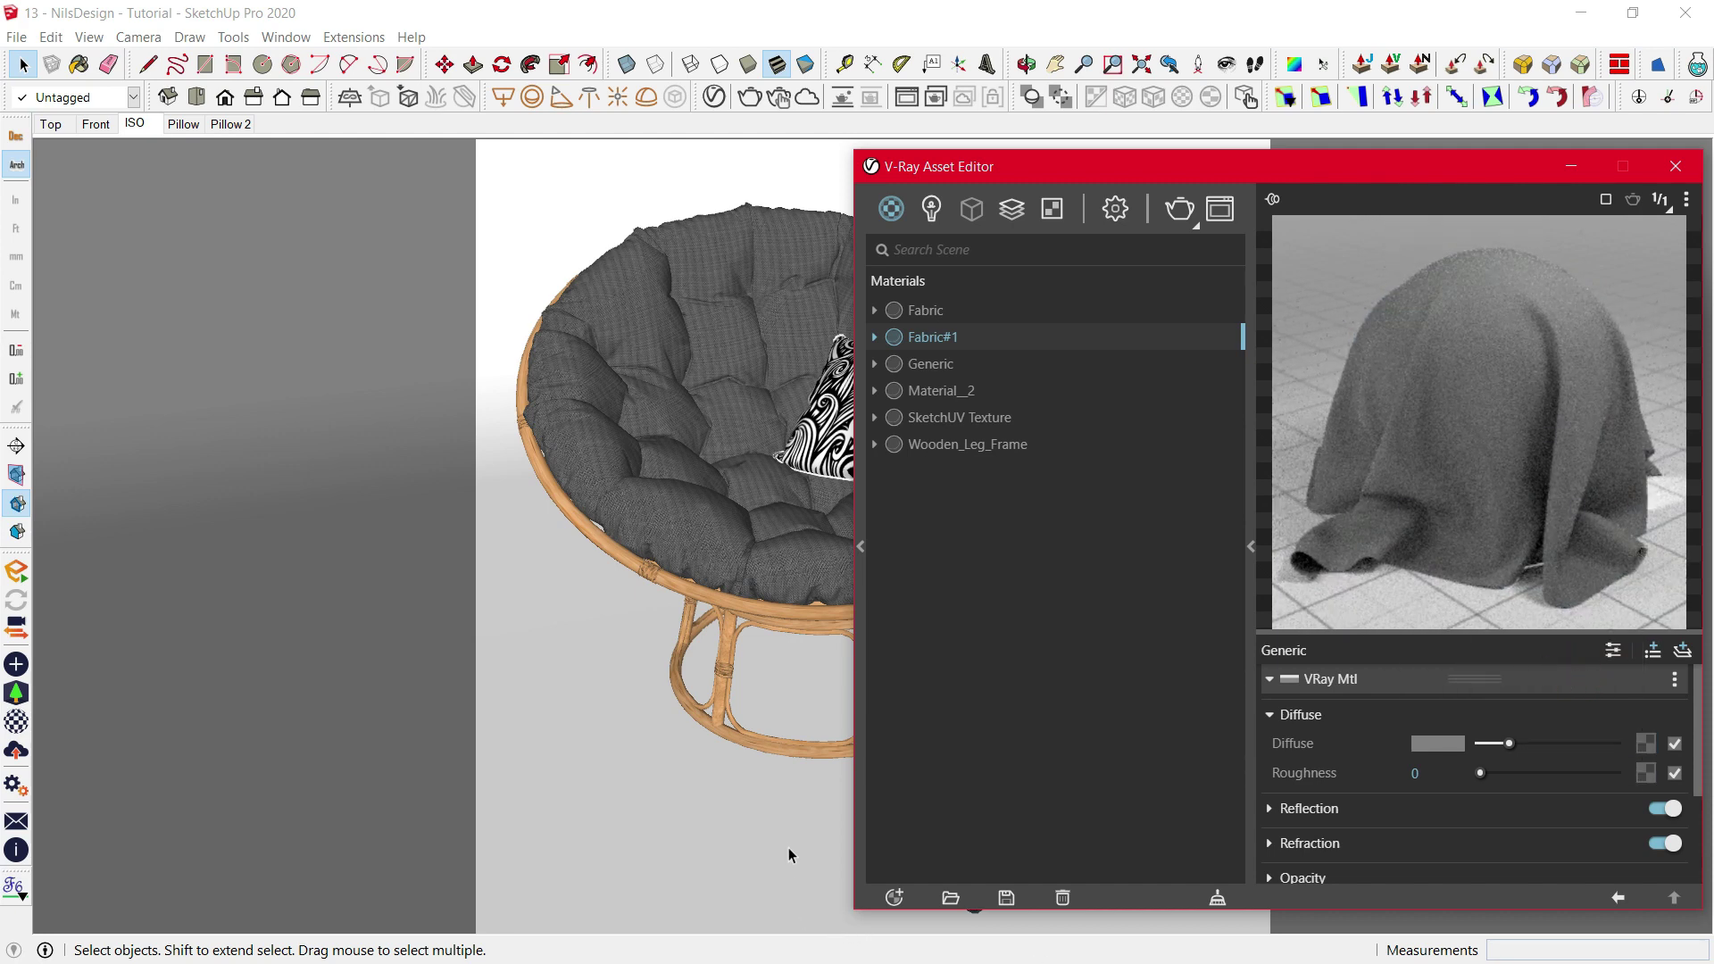
pyautogui.click(1648, 746)
pyautogui.click(1585, 232)
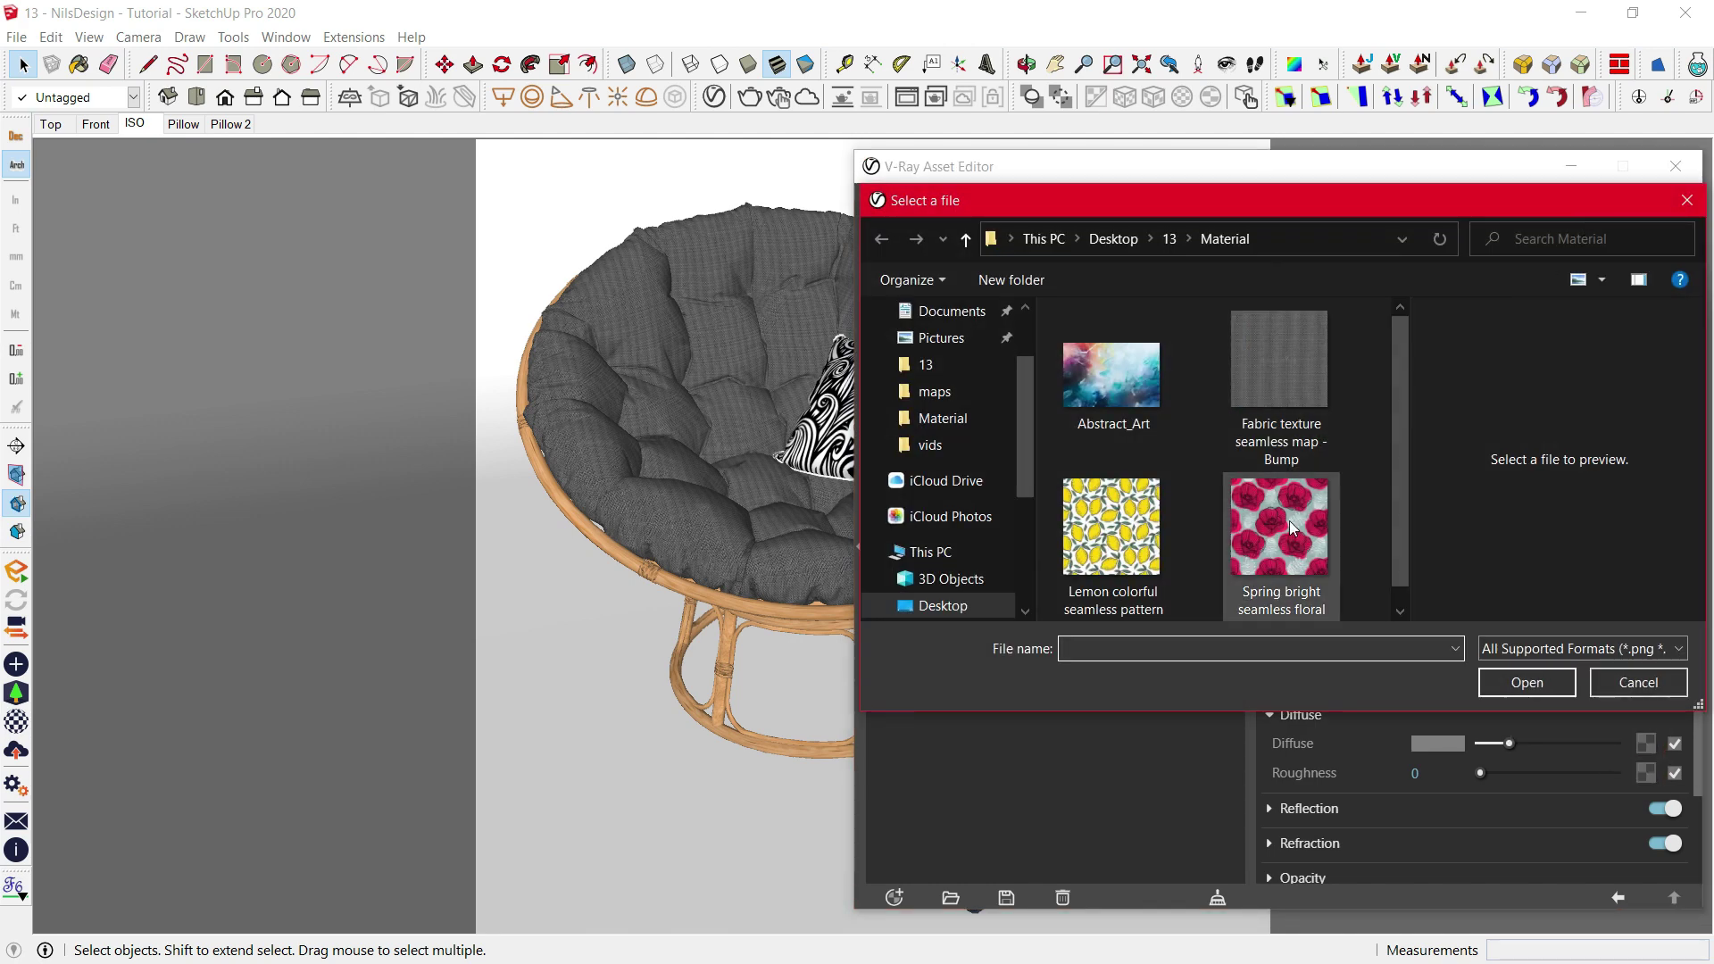
pyautogui.click(1289, 527)
pyautogui.click(1548, 686)
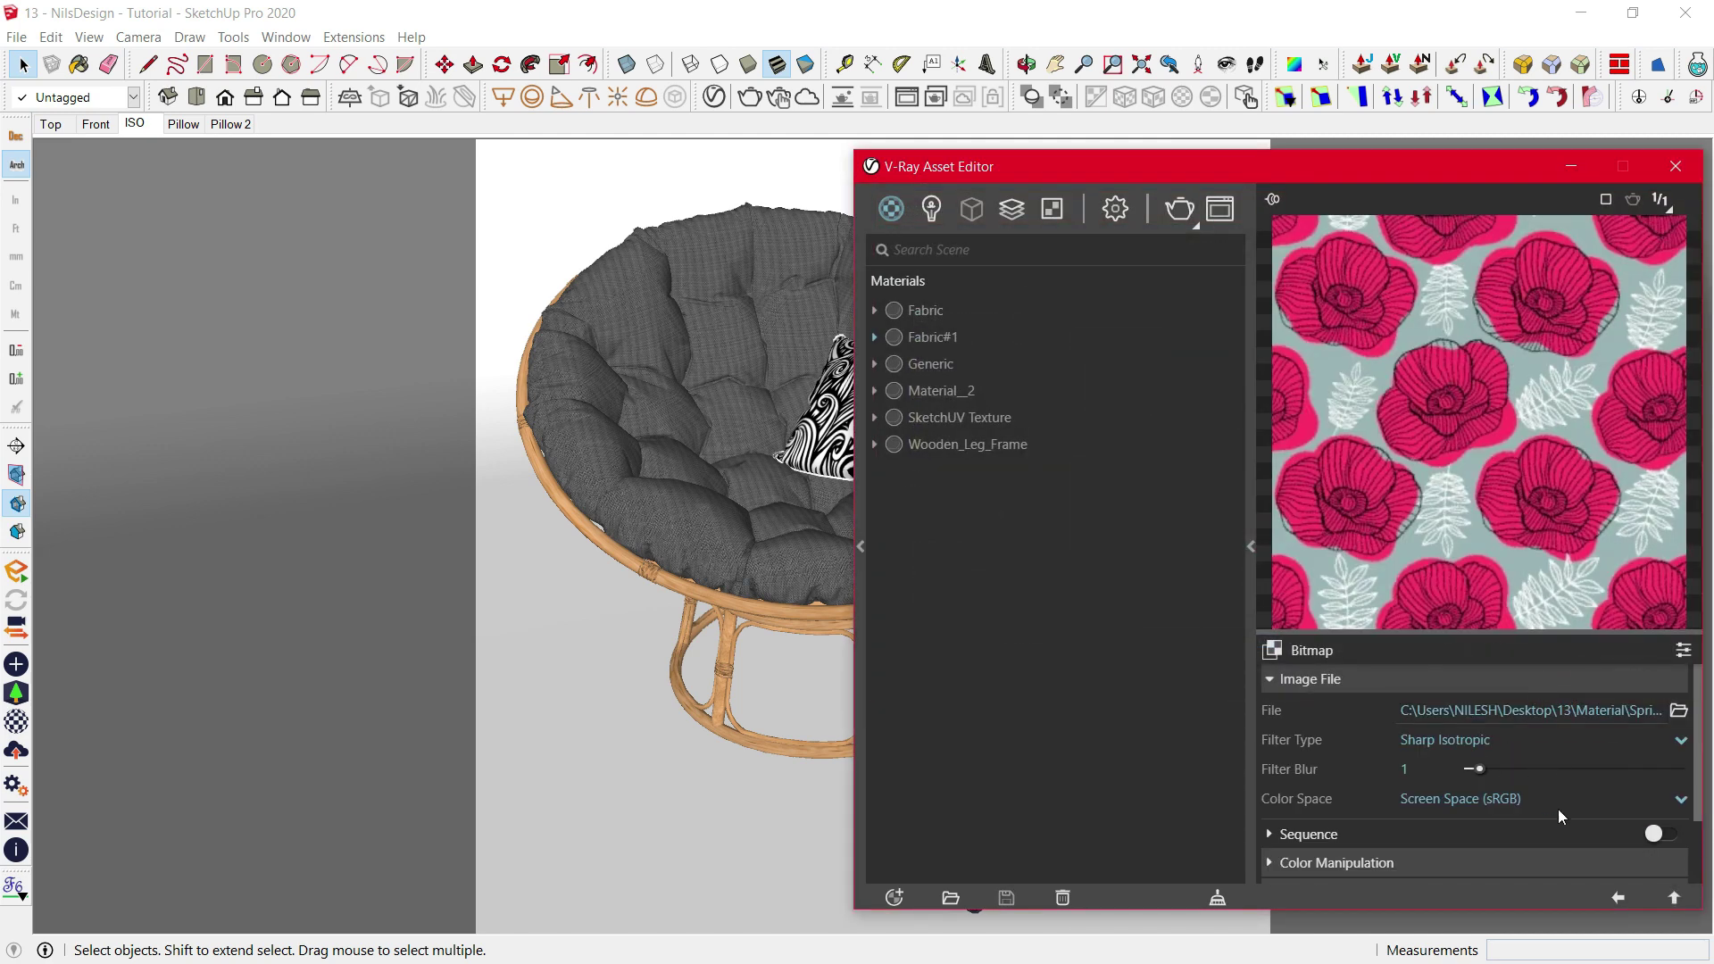
pyautogui.click(1621, 894)
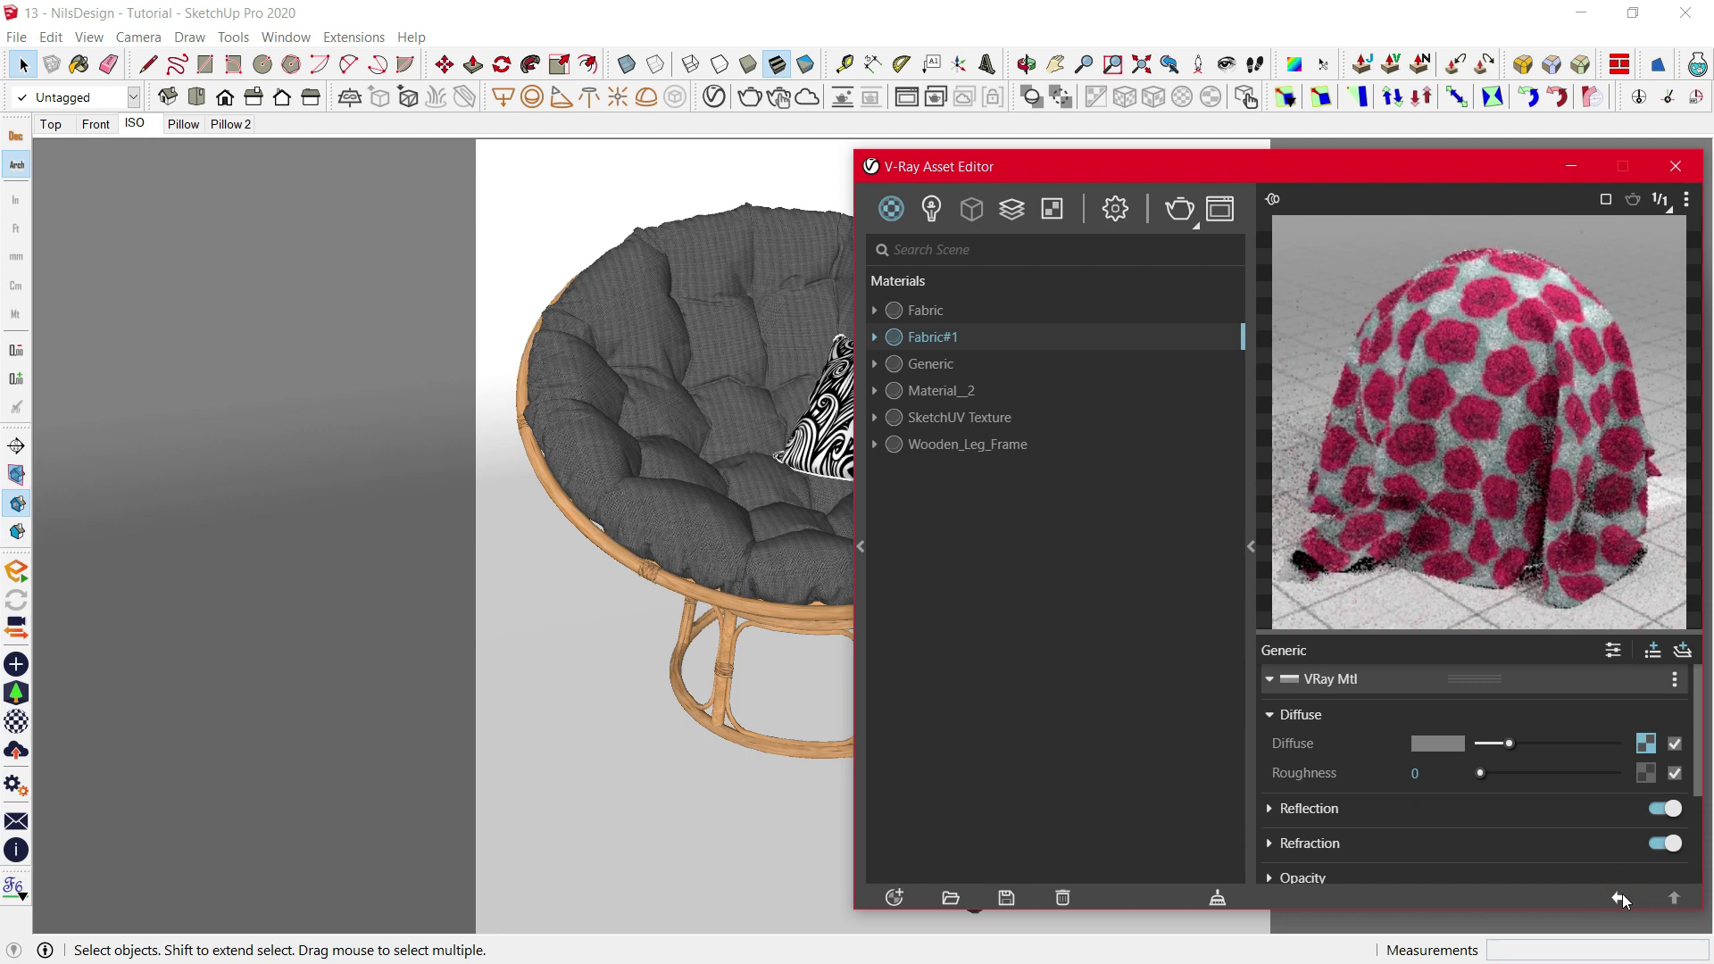
# - Copy the floral diffuse bitmap and paste it as a copy into the duplicated material's custom binding texture slot
pyautogui.rightClick(1647, 748)
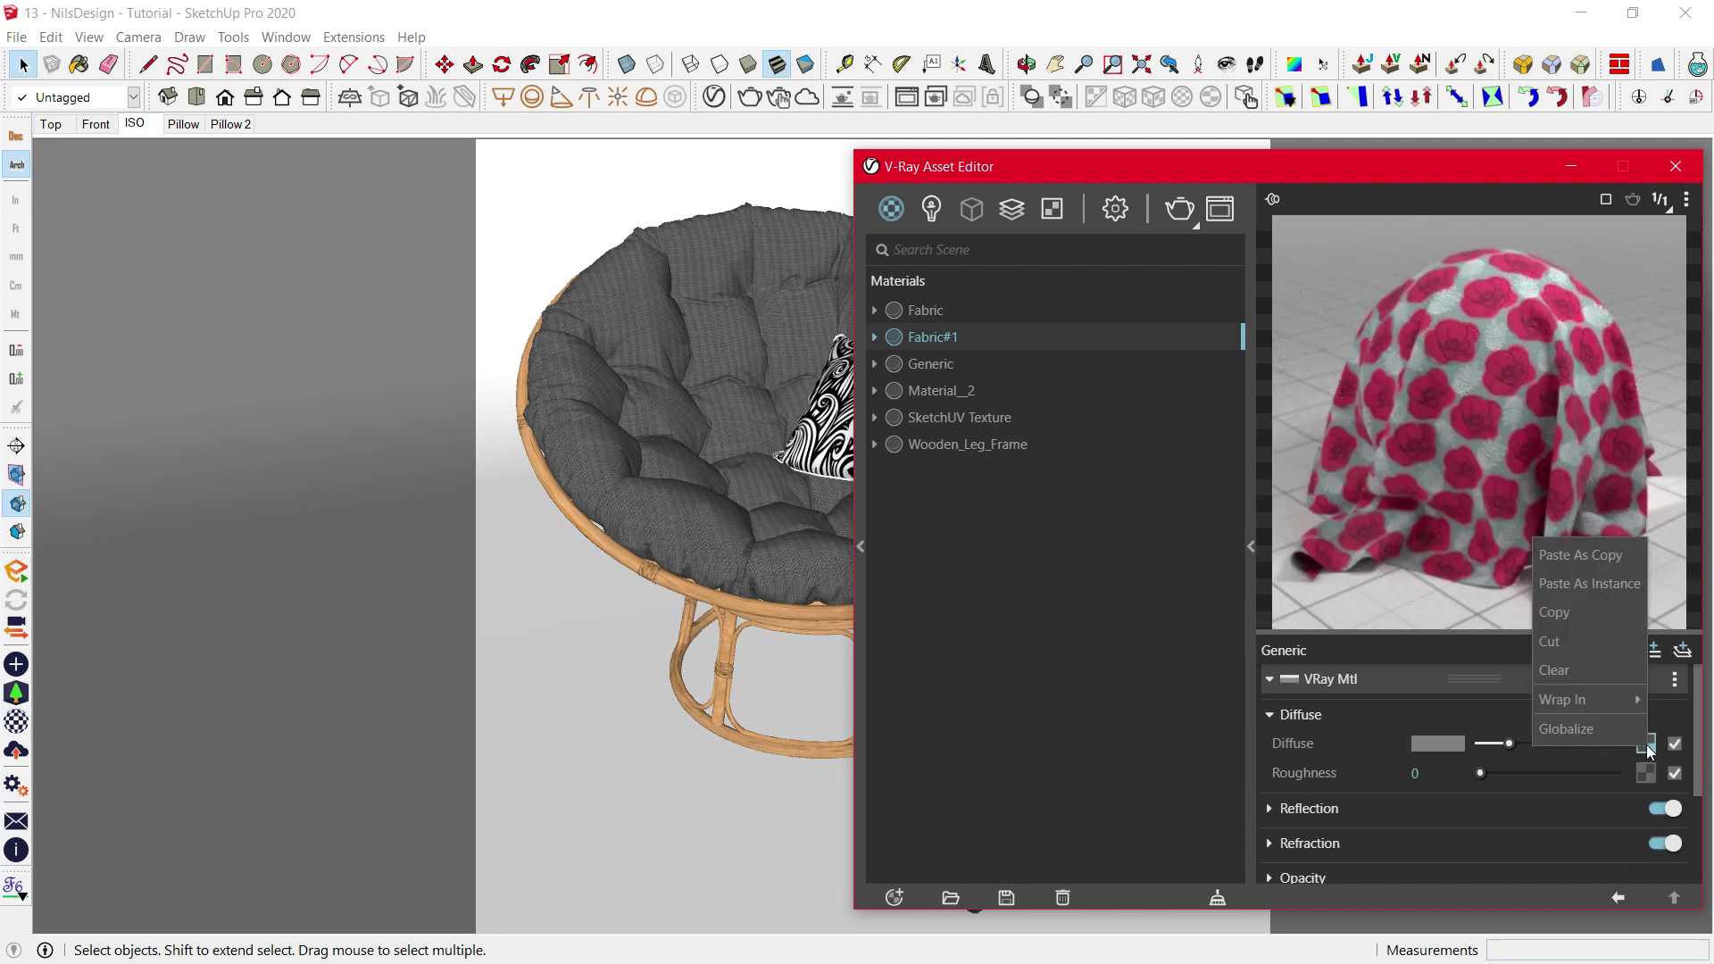
pyautogui.click(1596, 611)
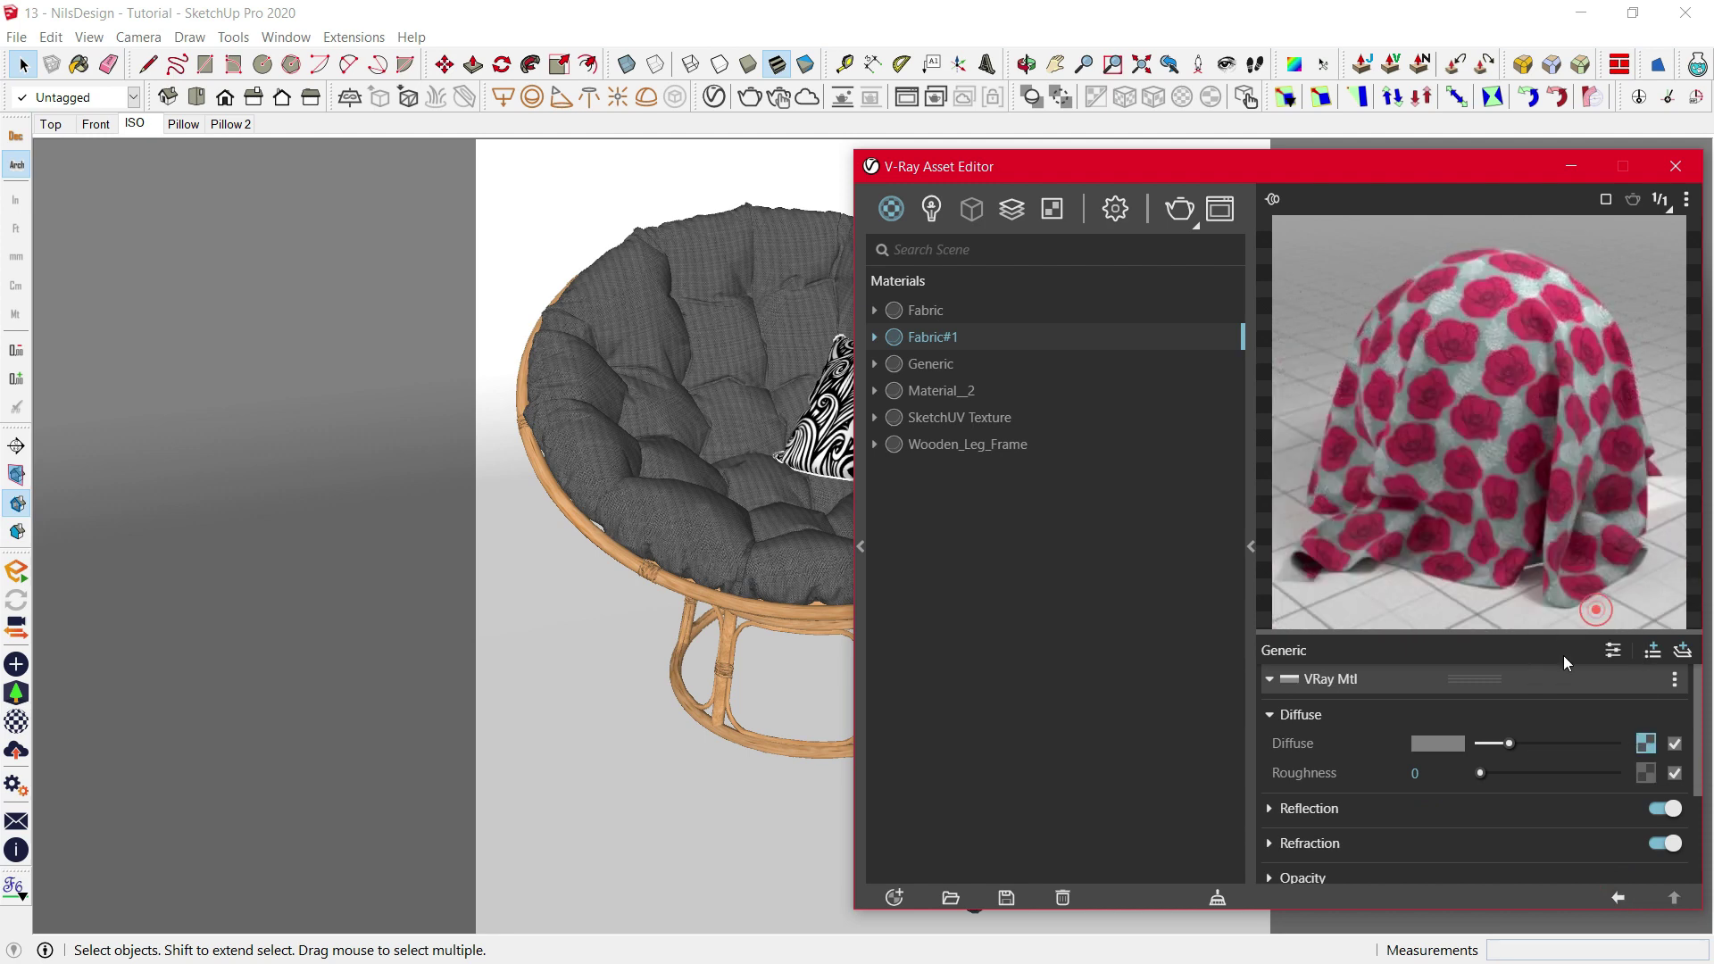
pyautogui.scroll(-3, 1519, 768)
pyautogui.click(1516, 826)
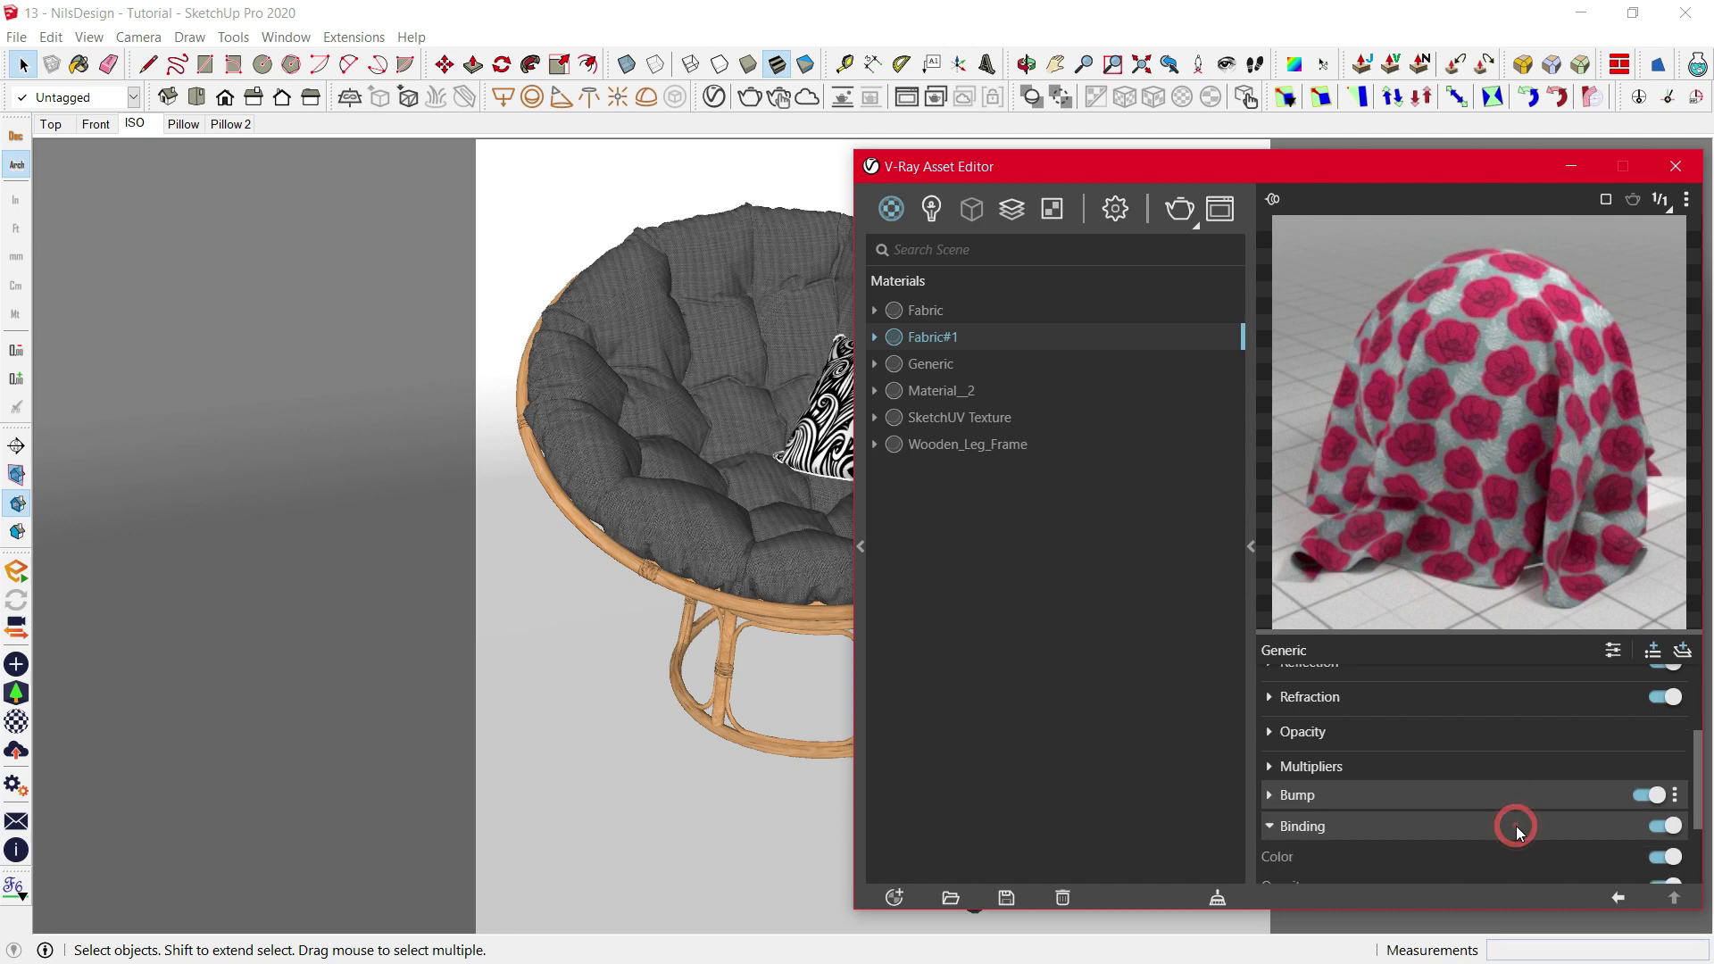
pyautogui.scroll(-3, 1589, 830)
pyautogui.rightClick(1666, 832)
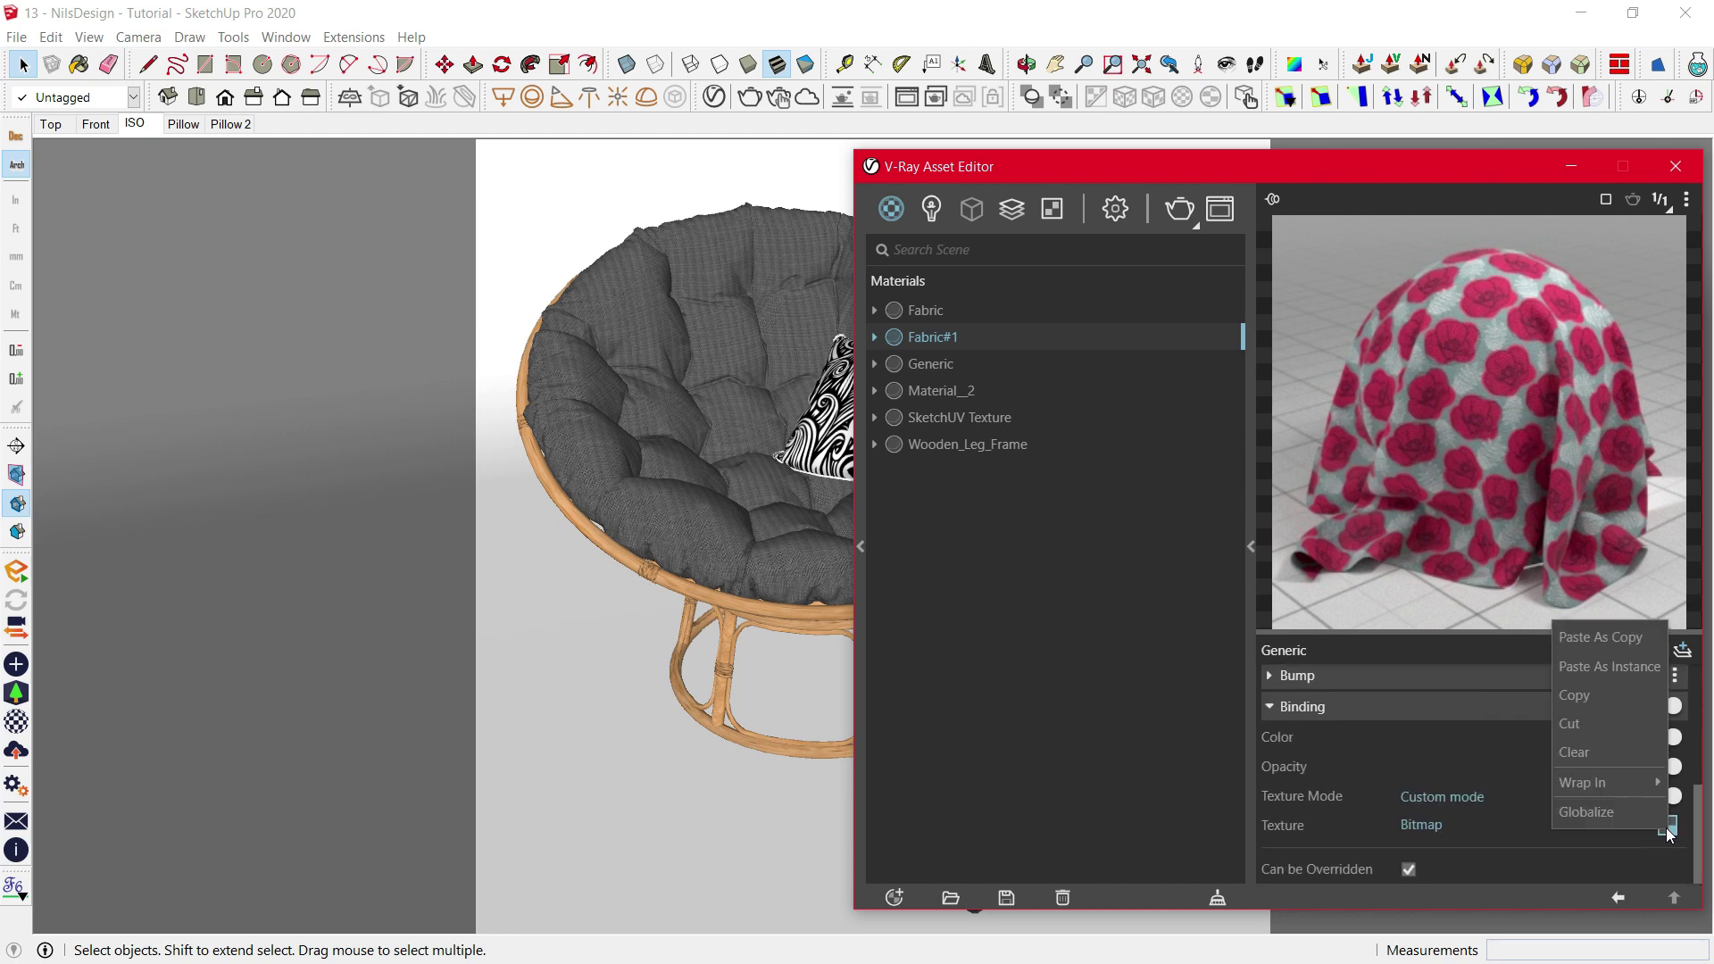
pyautogui.click(1602, 638)
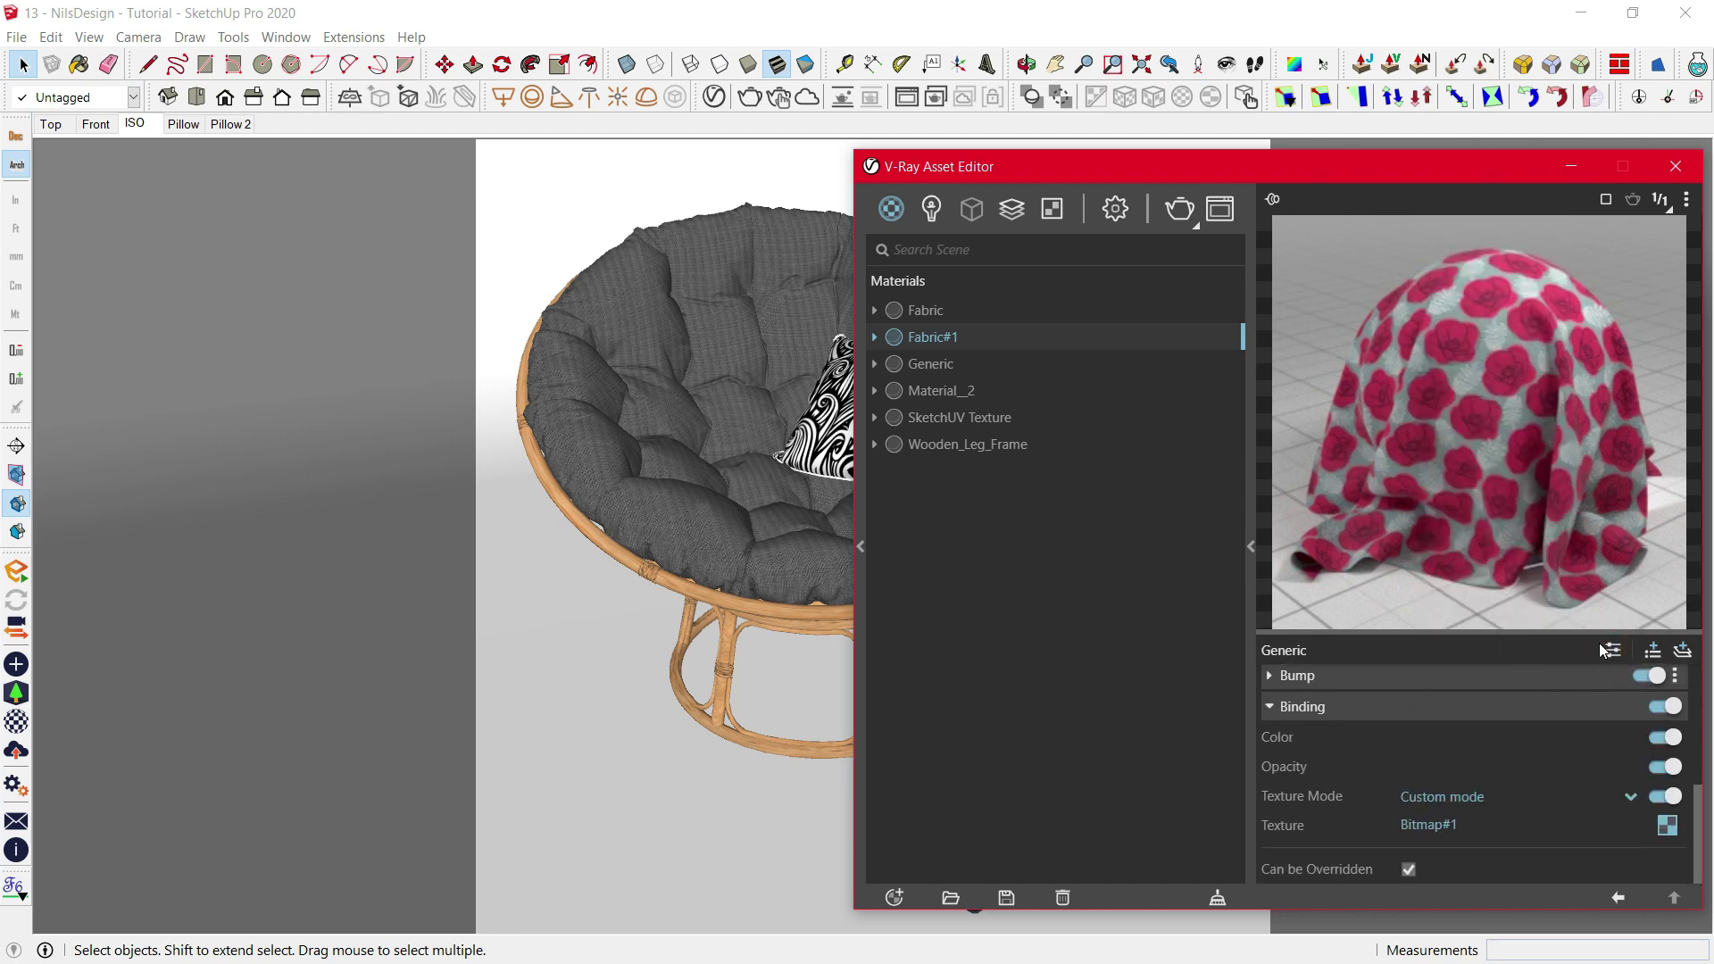
# - Apply the floral Fabric#1 material to the front surface of the black-and-white pillow on the chair
pyautogui.doubleClick(845, 421)
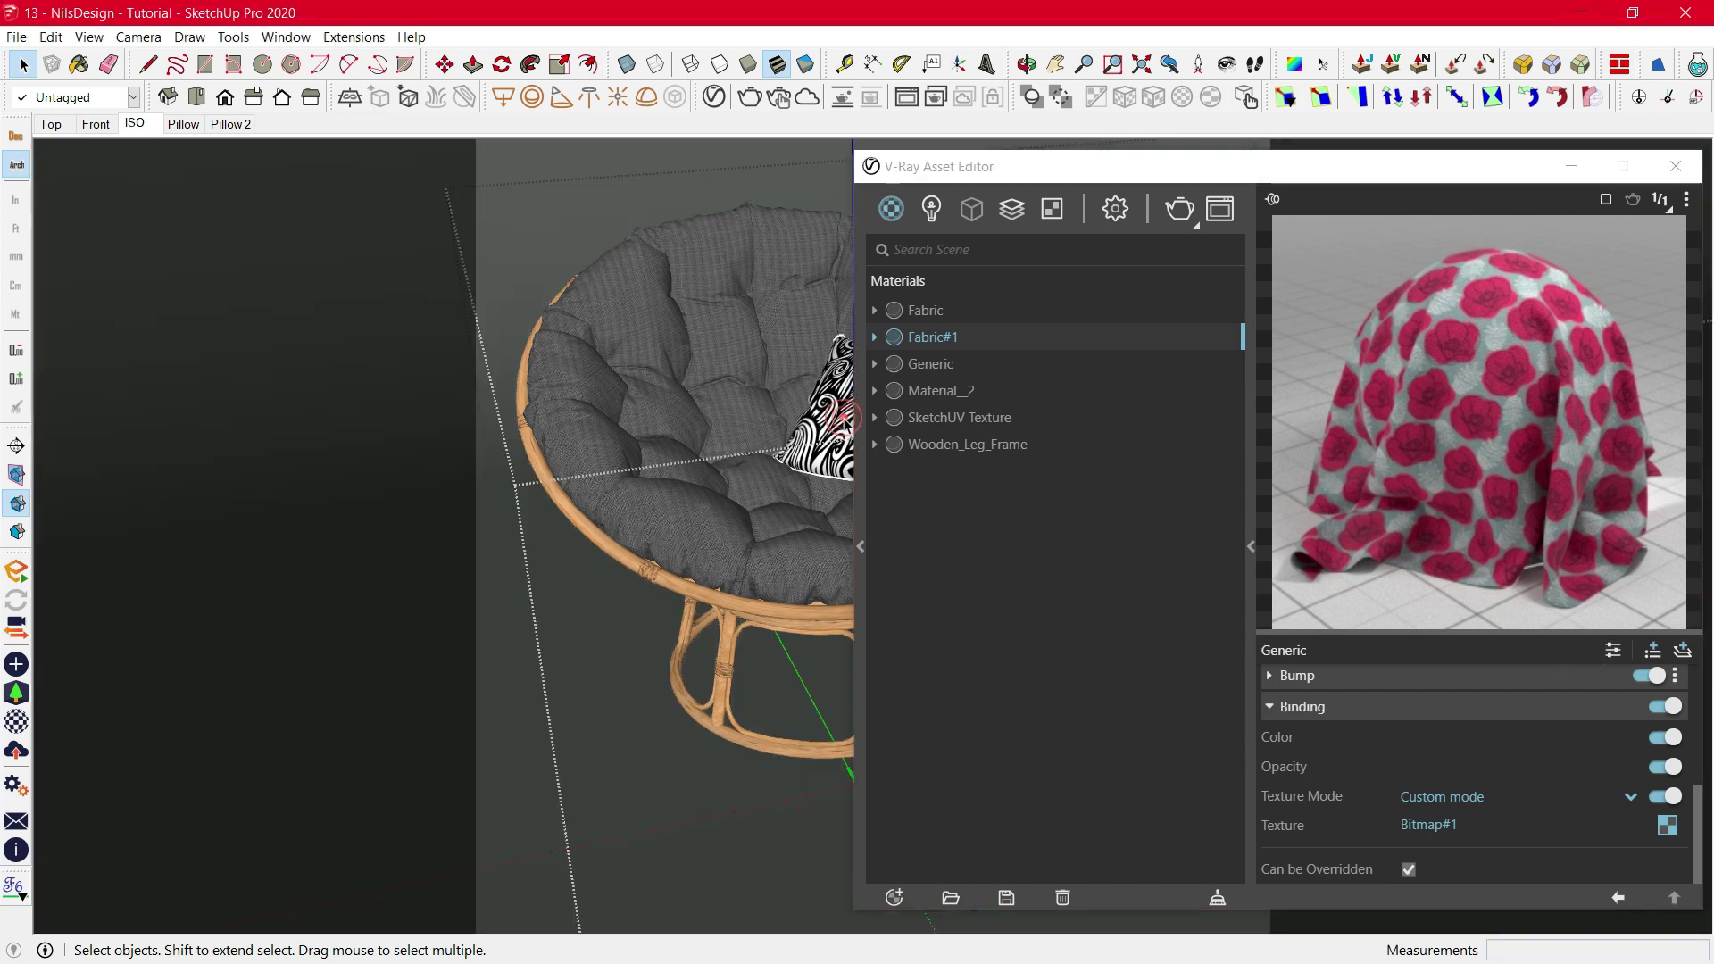
pyautogui.click(843, 418)
pyautogui.doubleClick(841, 415)
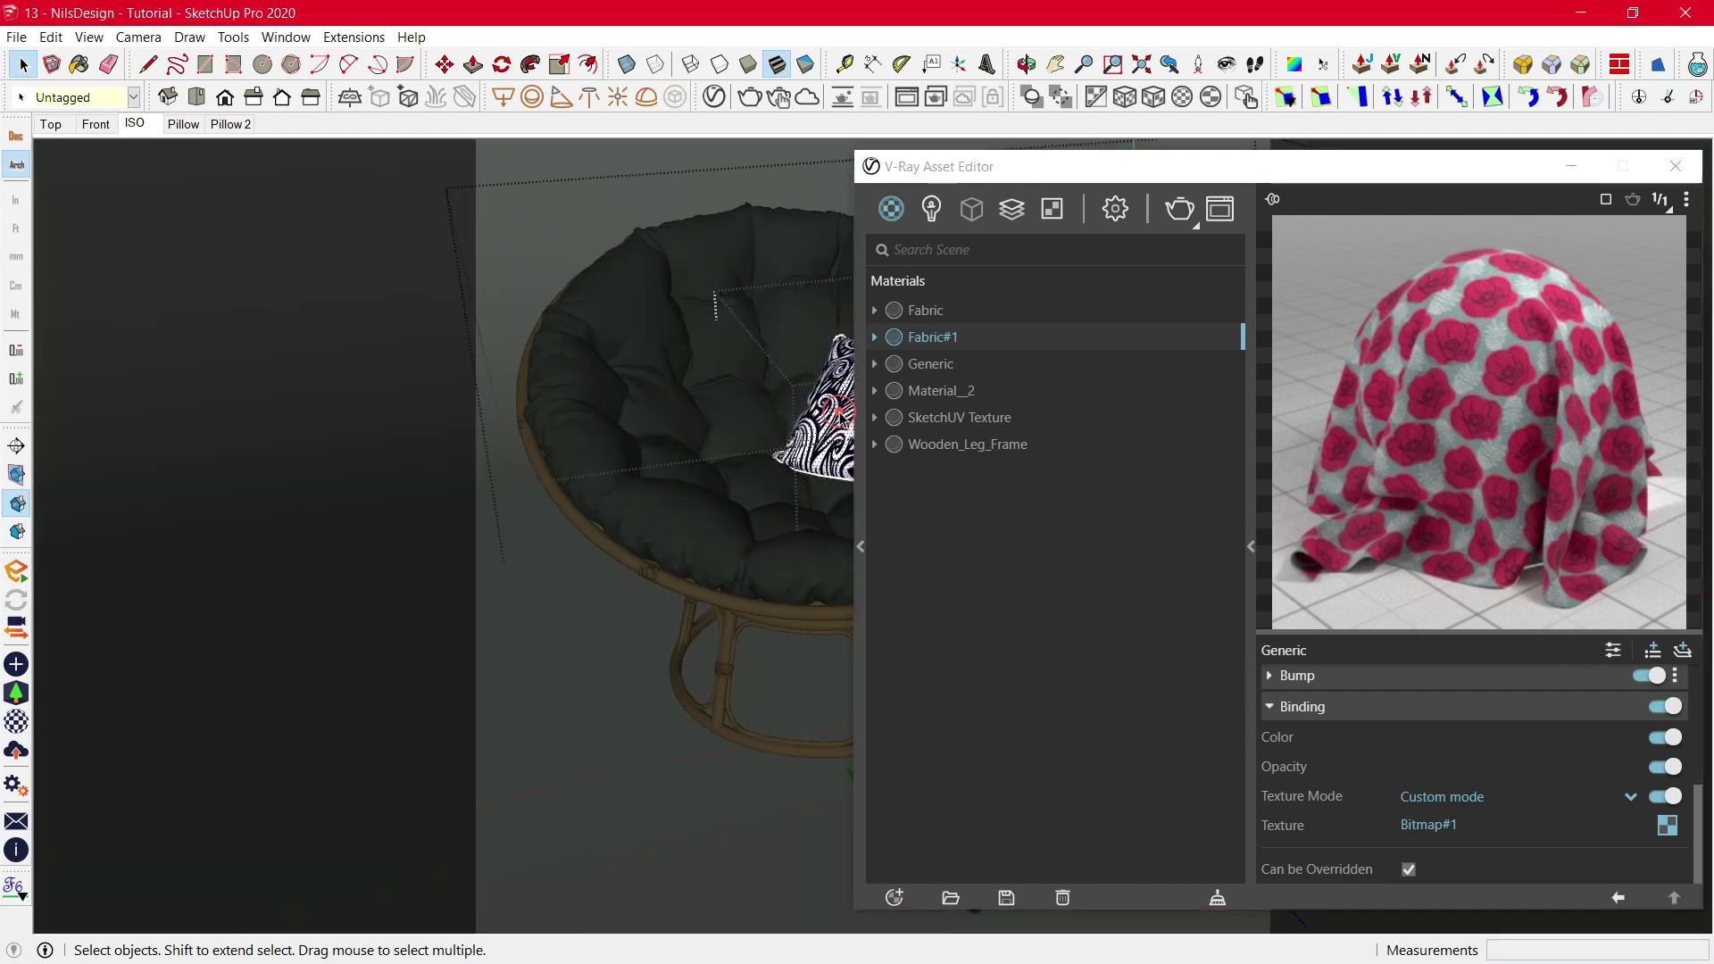
pyautogui.rightClick(1008, 332)
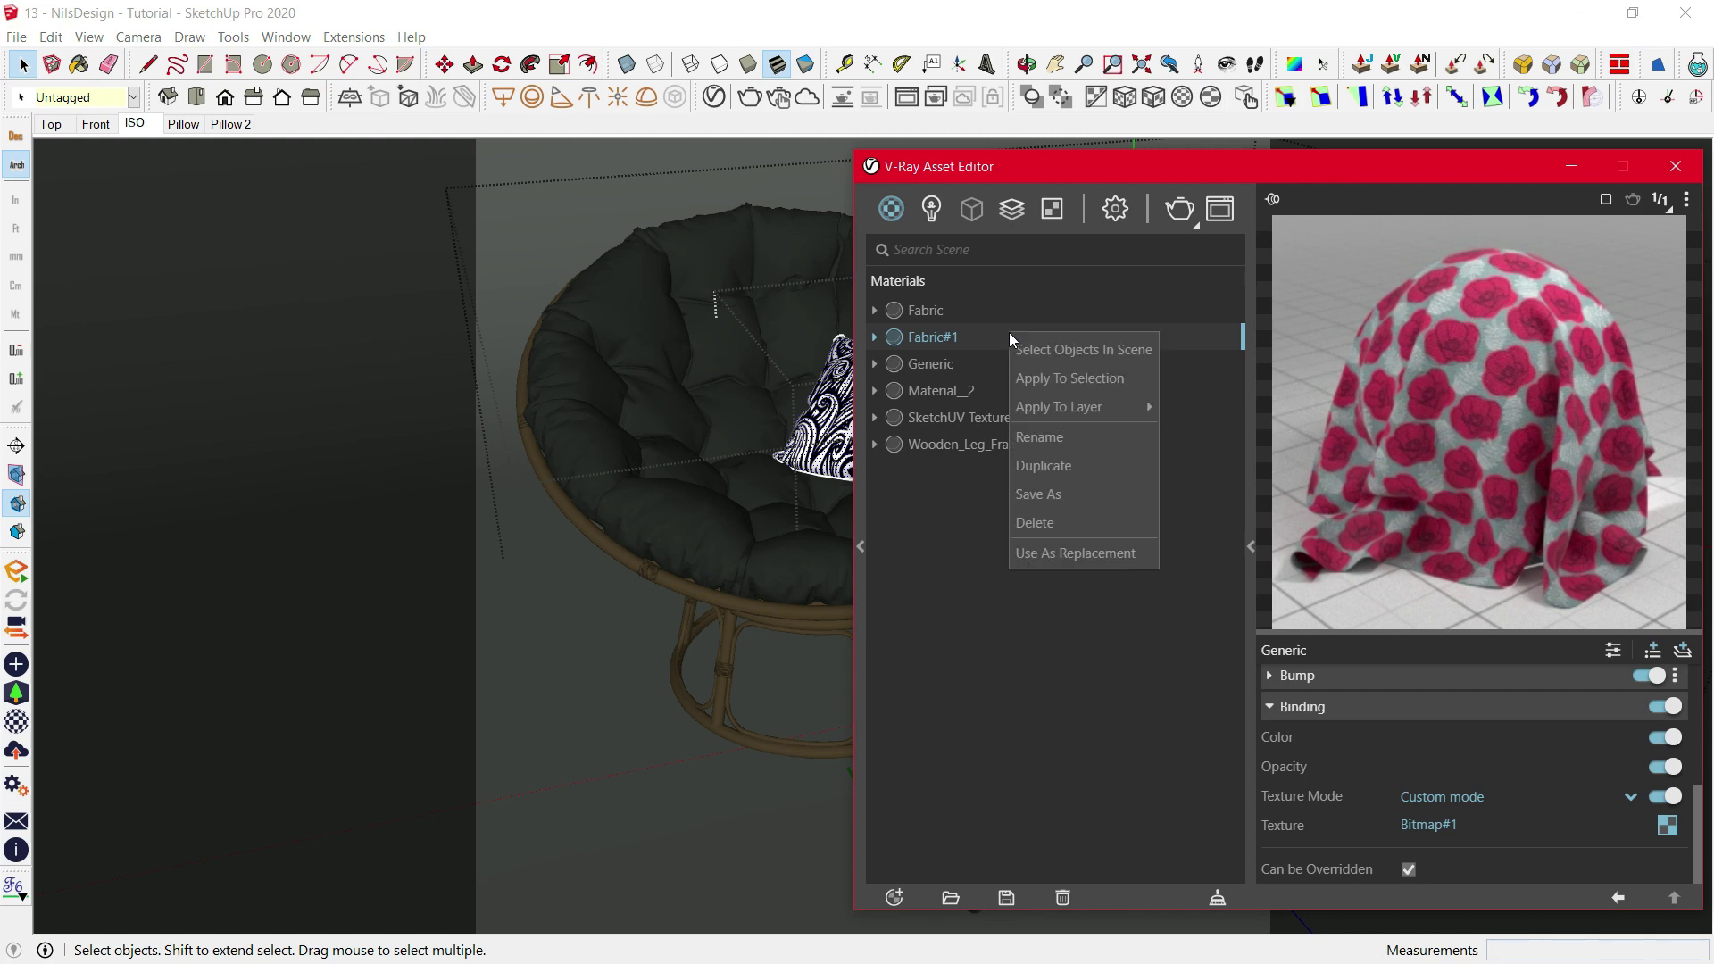
pyautogui.click(1069, 378)
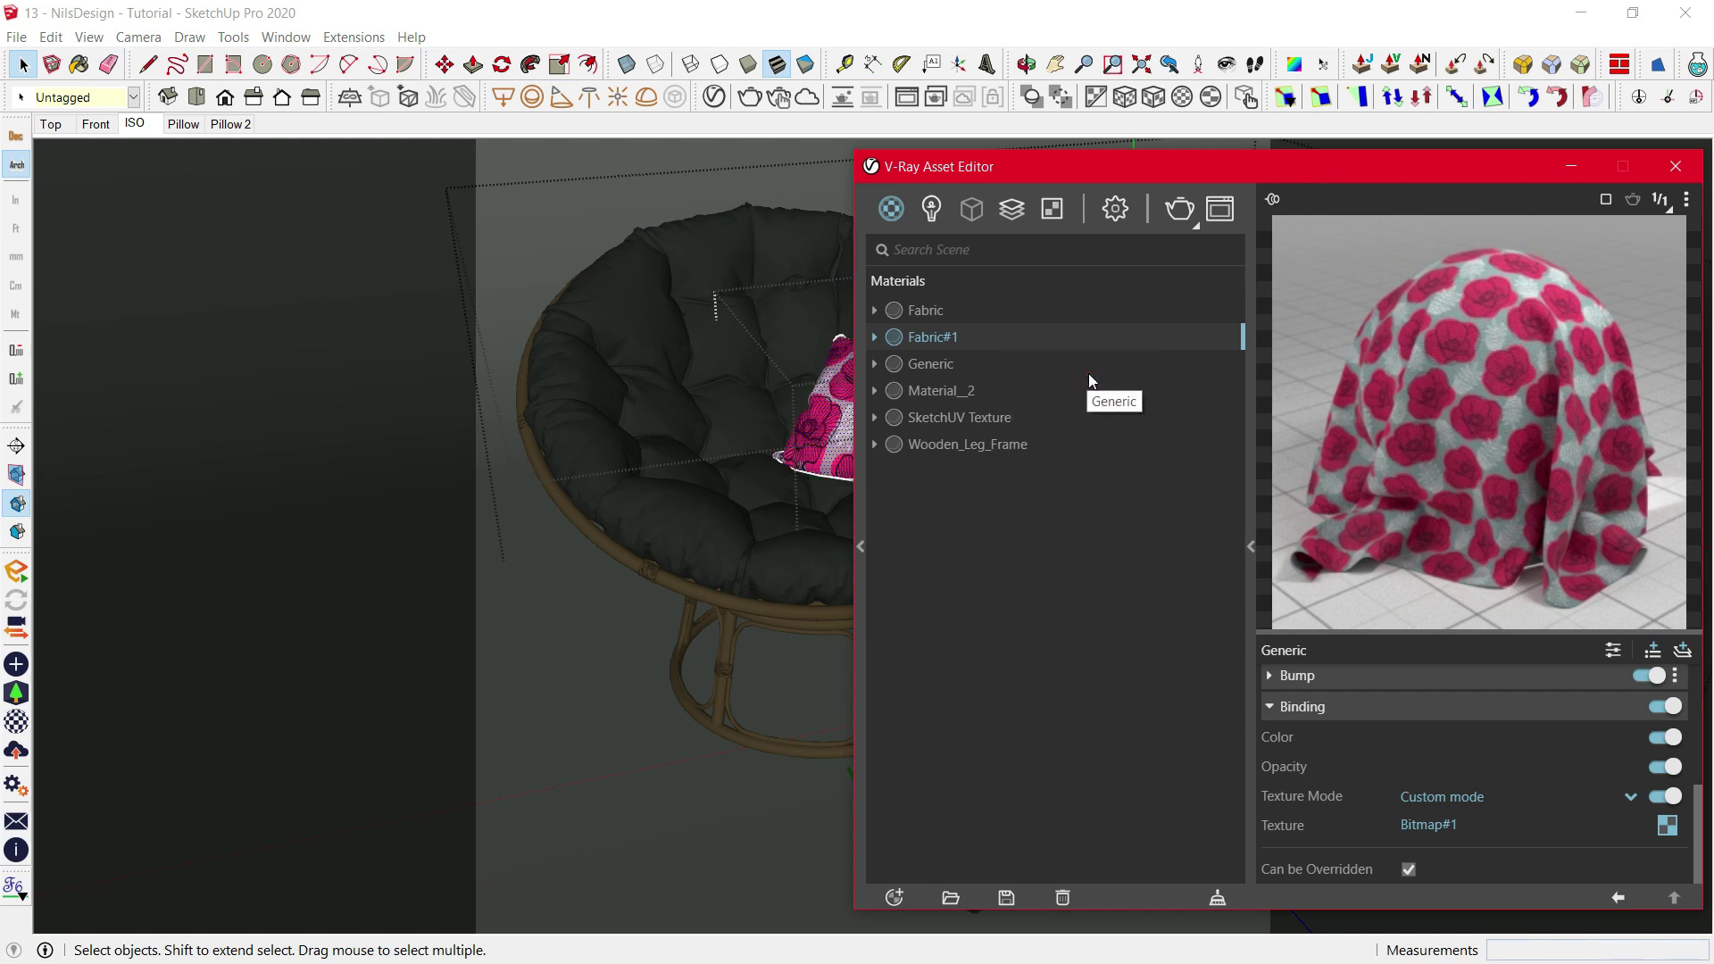
pyautogui.click(1577, 172)
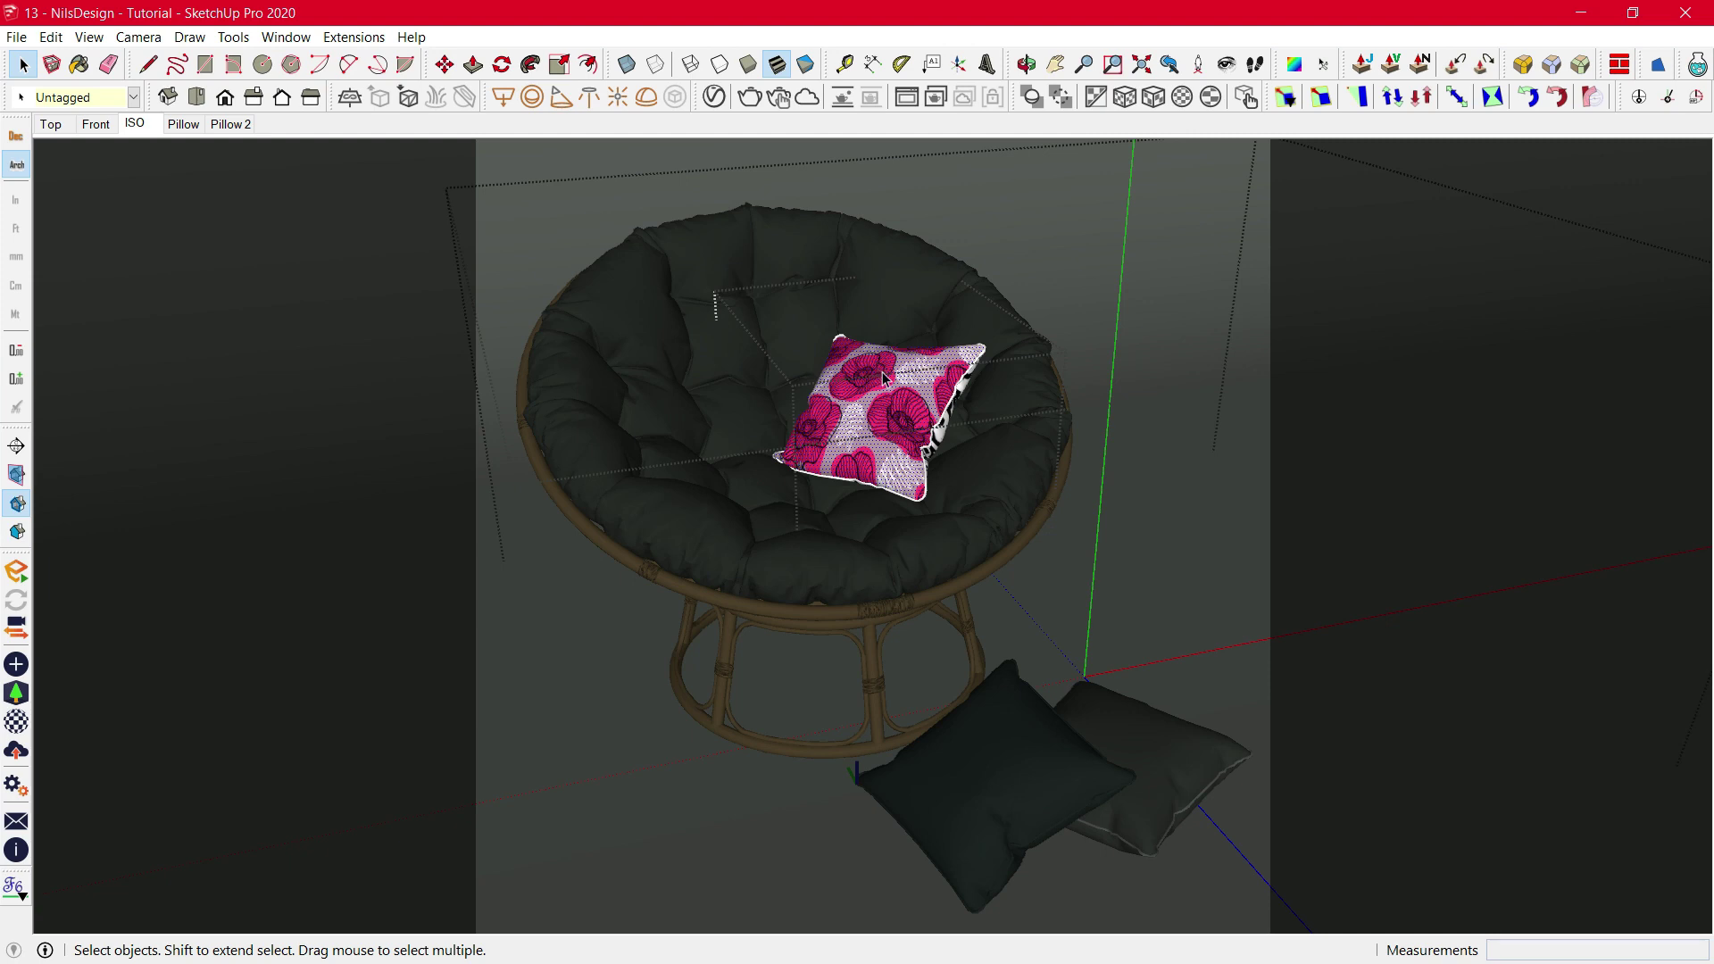
# - Paint the back surface of the chair pillow with the floral Fabric#1 material
pyautogui.scroll(6, 883, 377)
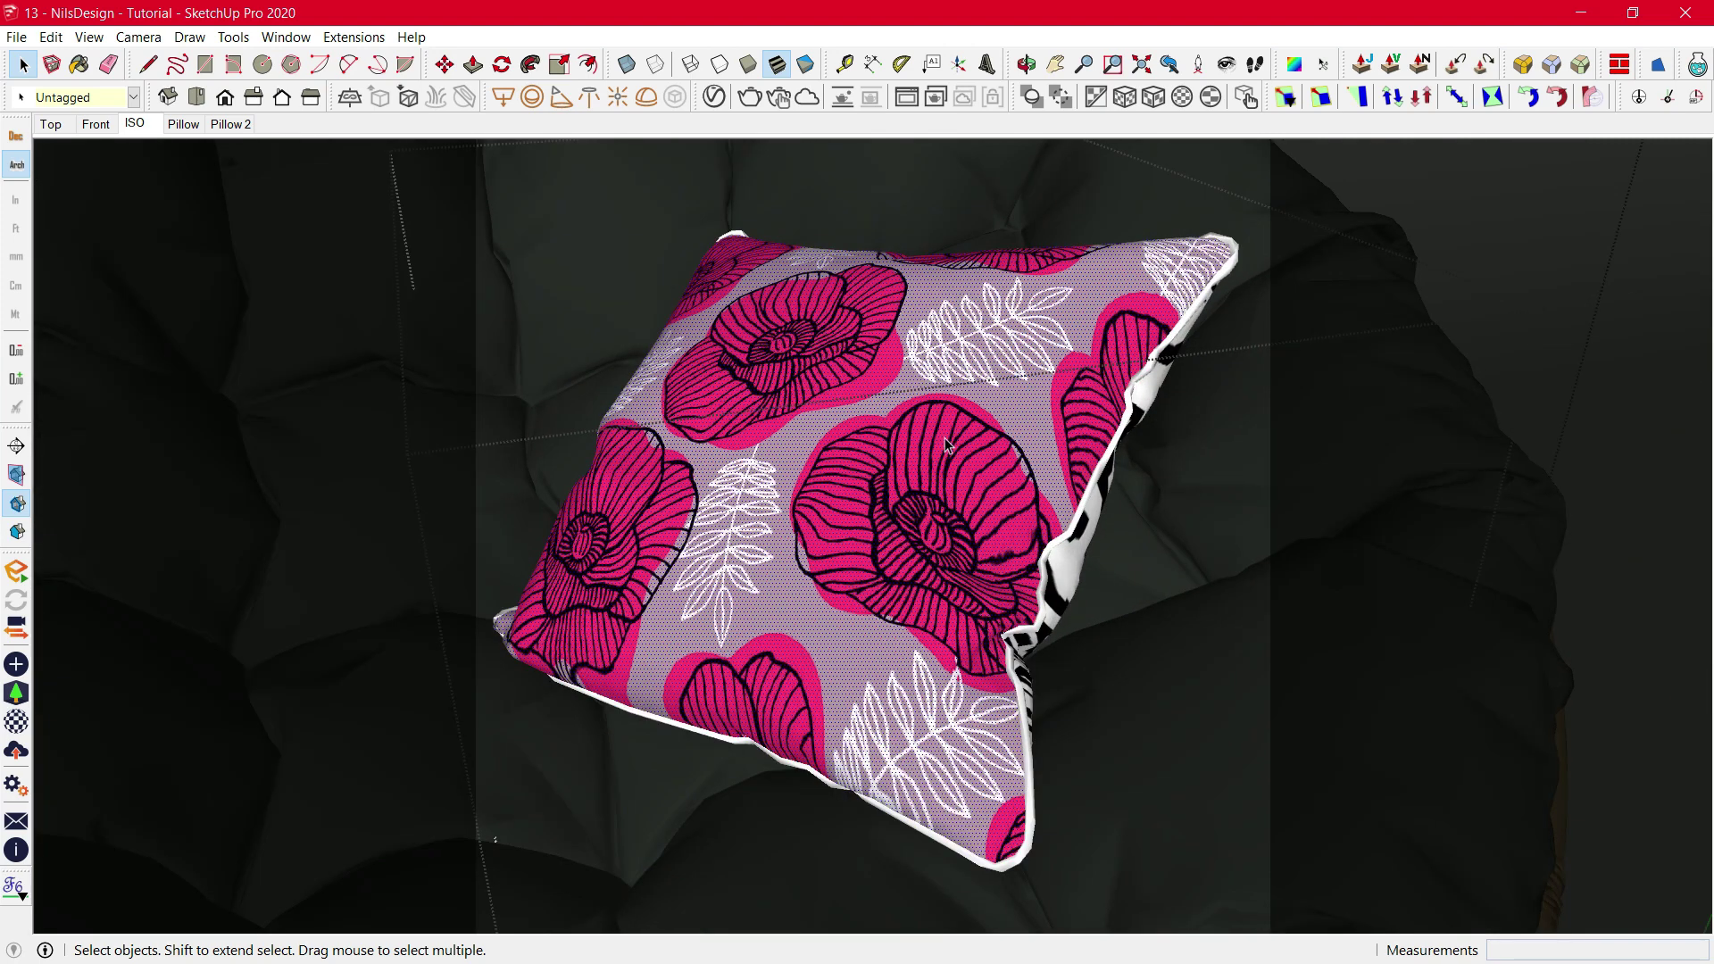
pyautogui.click(1078, 560)
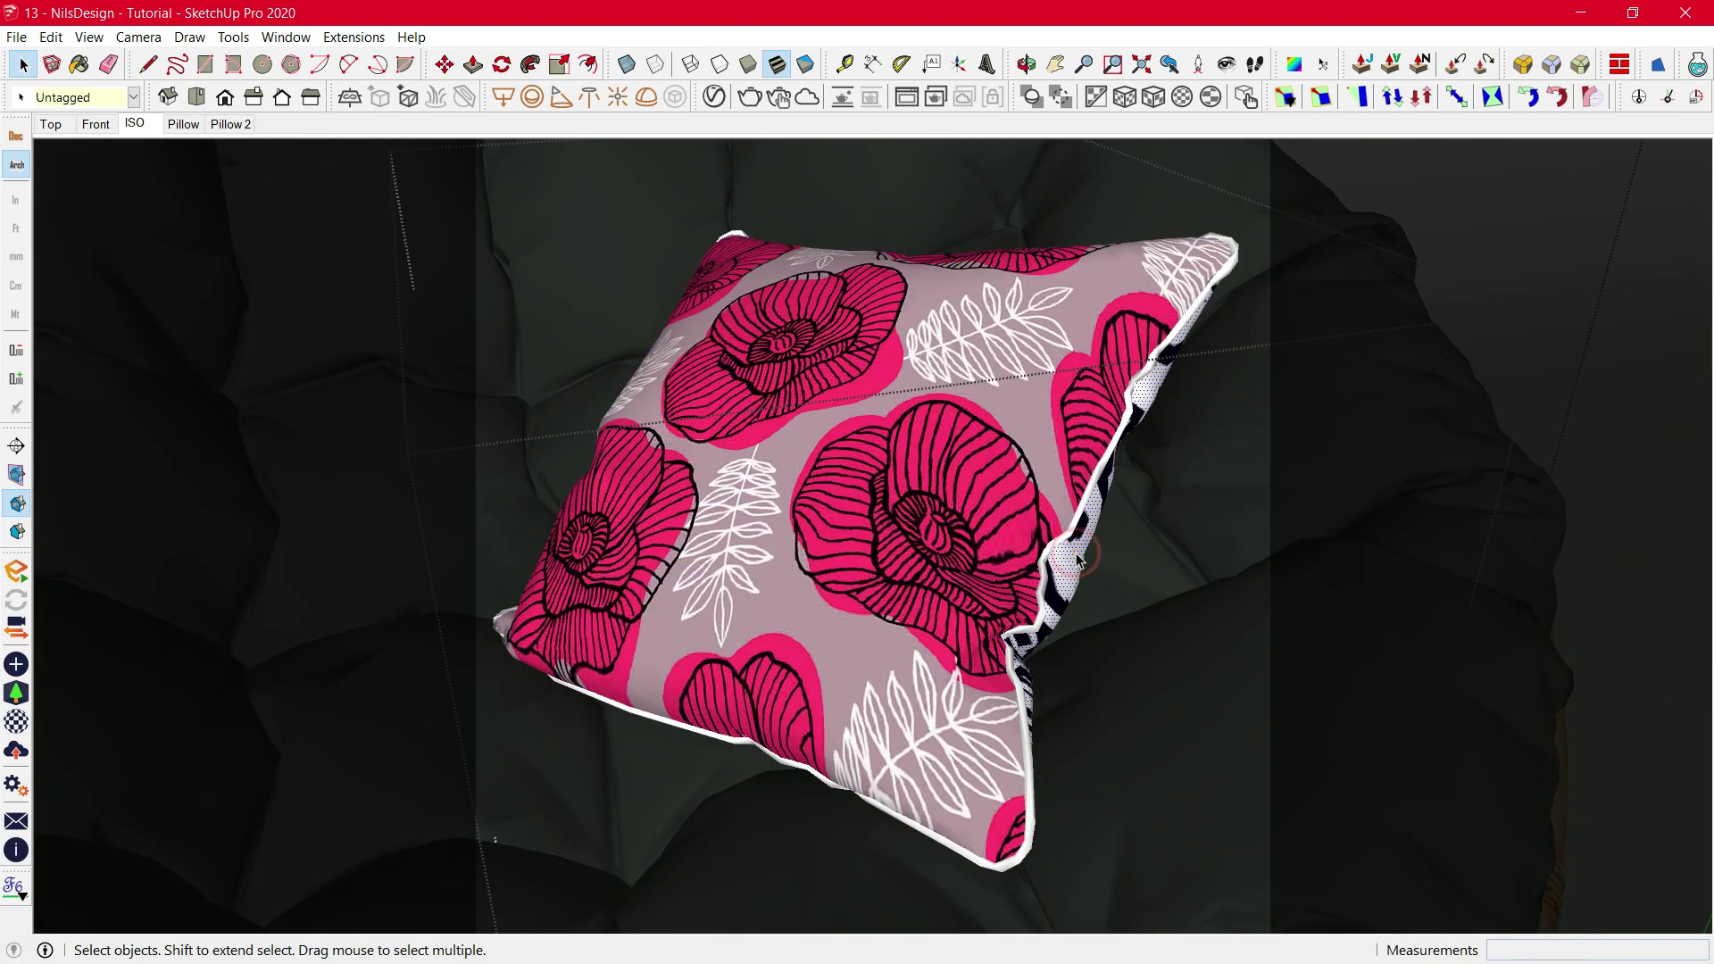
pyautogui.press('b')
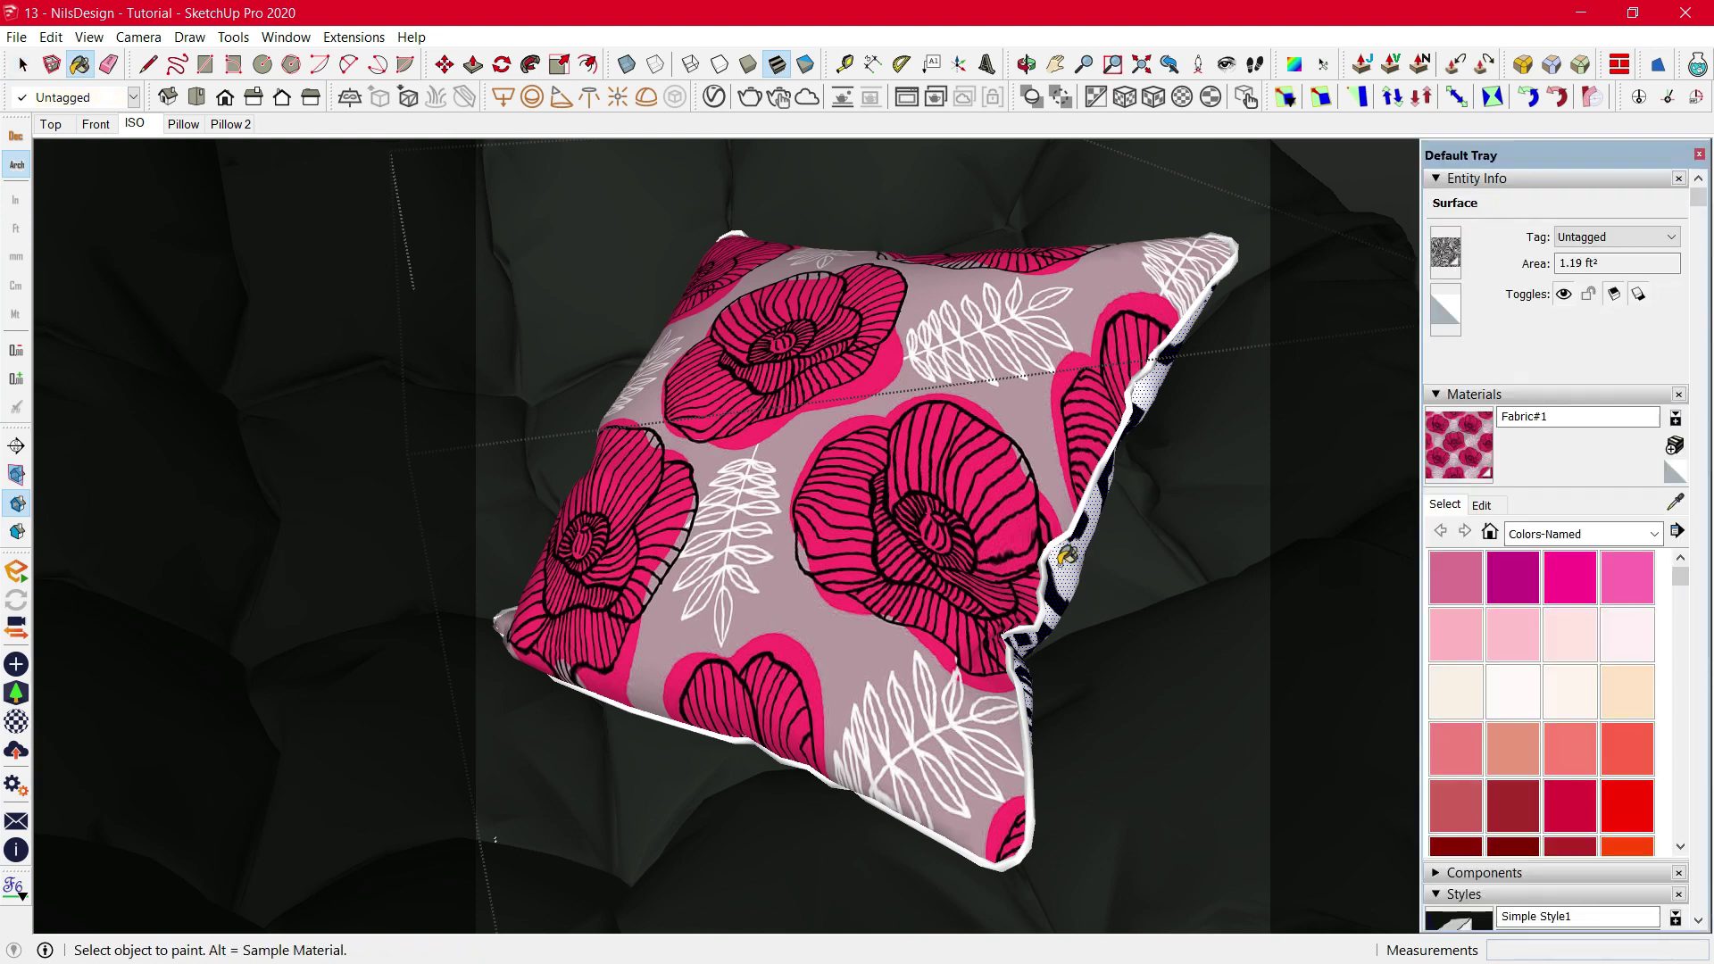
pyautogui.click(1064, 558)
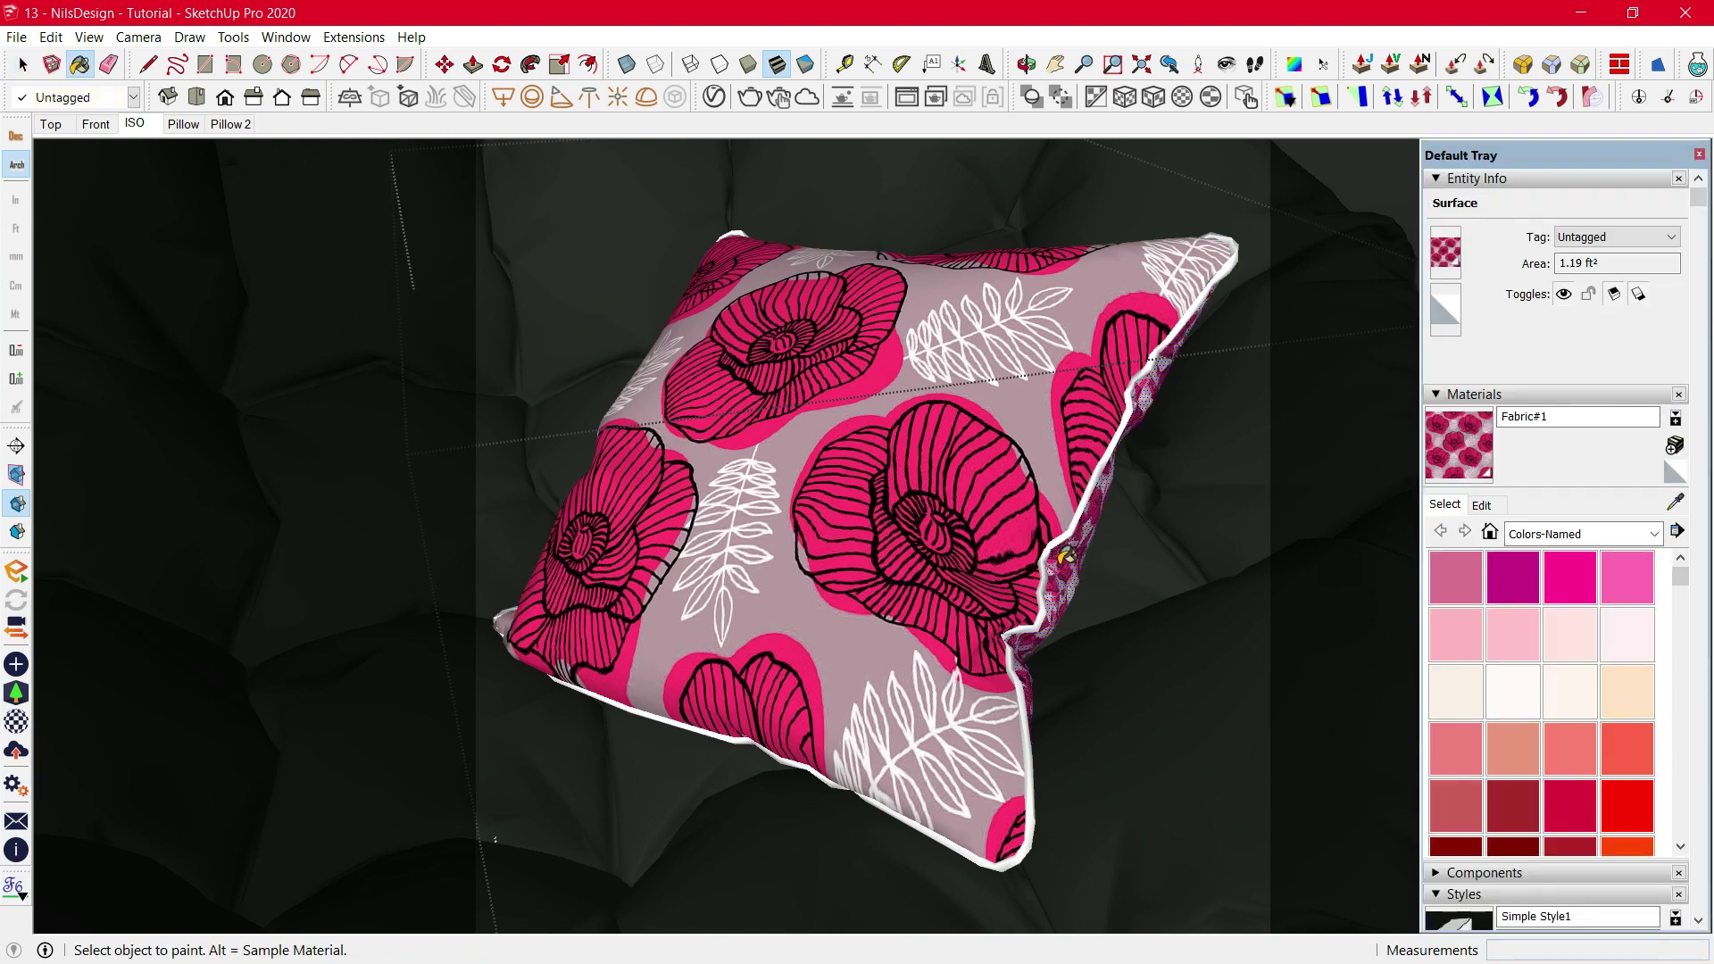
pyautogui.press('space')
# - Apply a view-based planar UV map to the floral back surface of the chair pillow with SketchUV
pyautogui.click(926, 449)
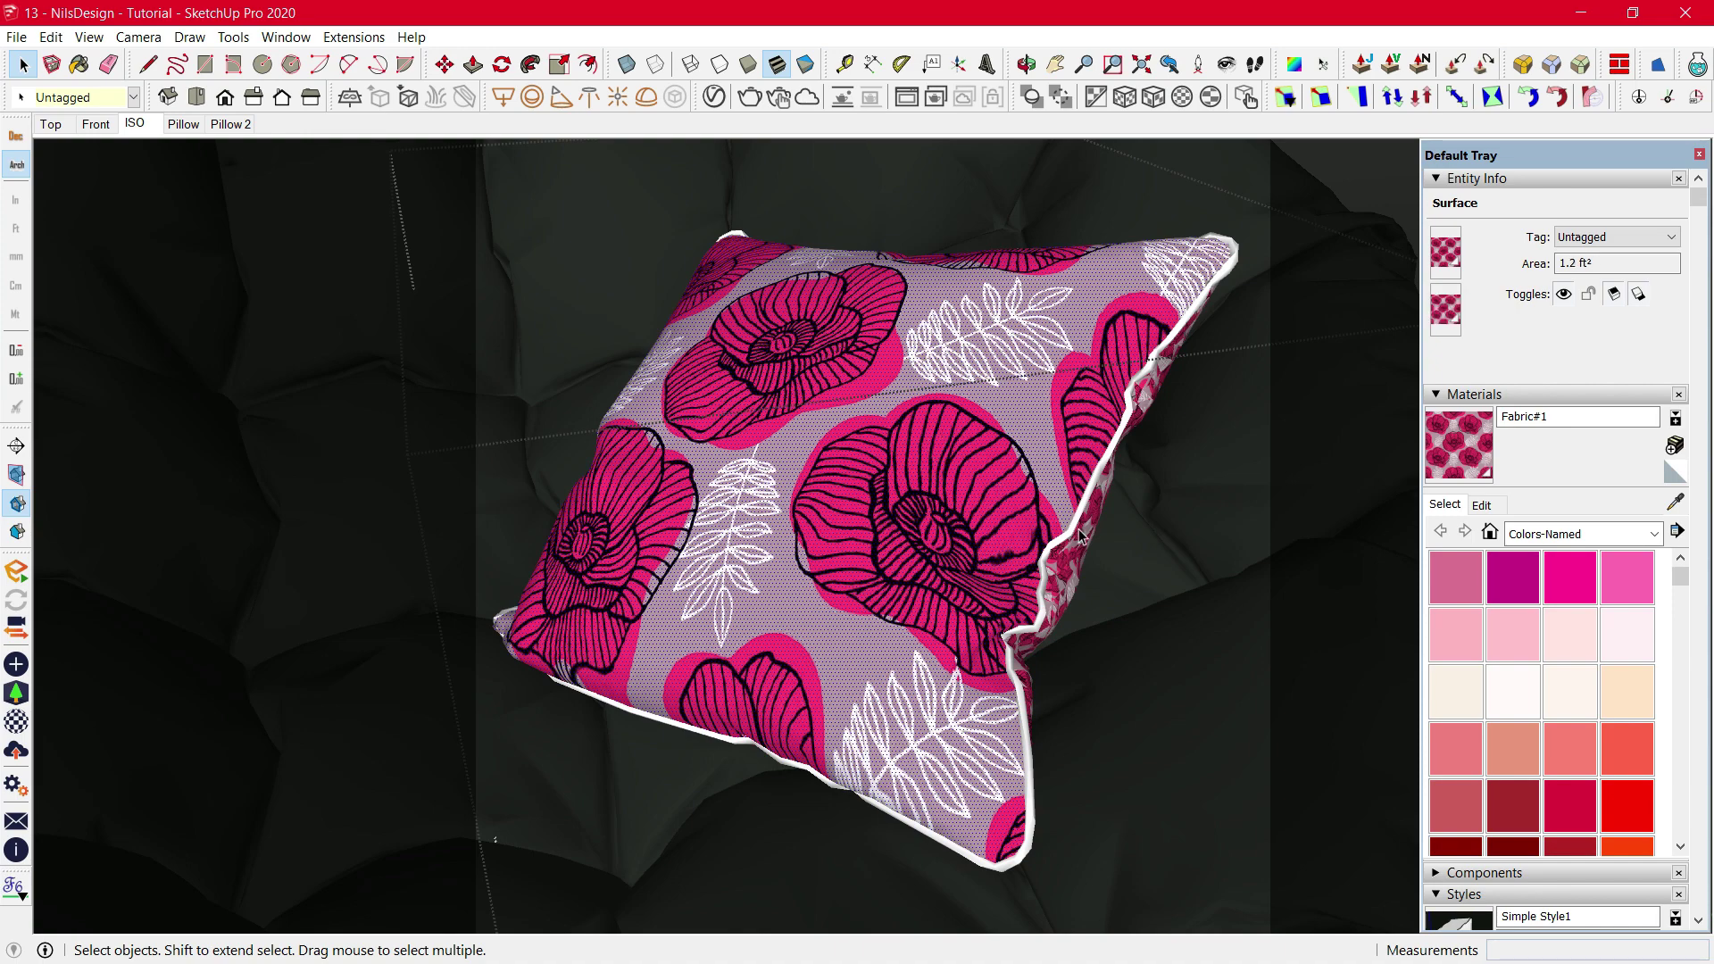
pyautogui.moveTo(1080, 535); pyautogui.dragTo(1178, 593, button='middle')
pyautogui.moveTo(1013, 529); pyautogui.dragTo(785, 509, button='middle')
pyautogui.scroll(-3, 581, 615)
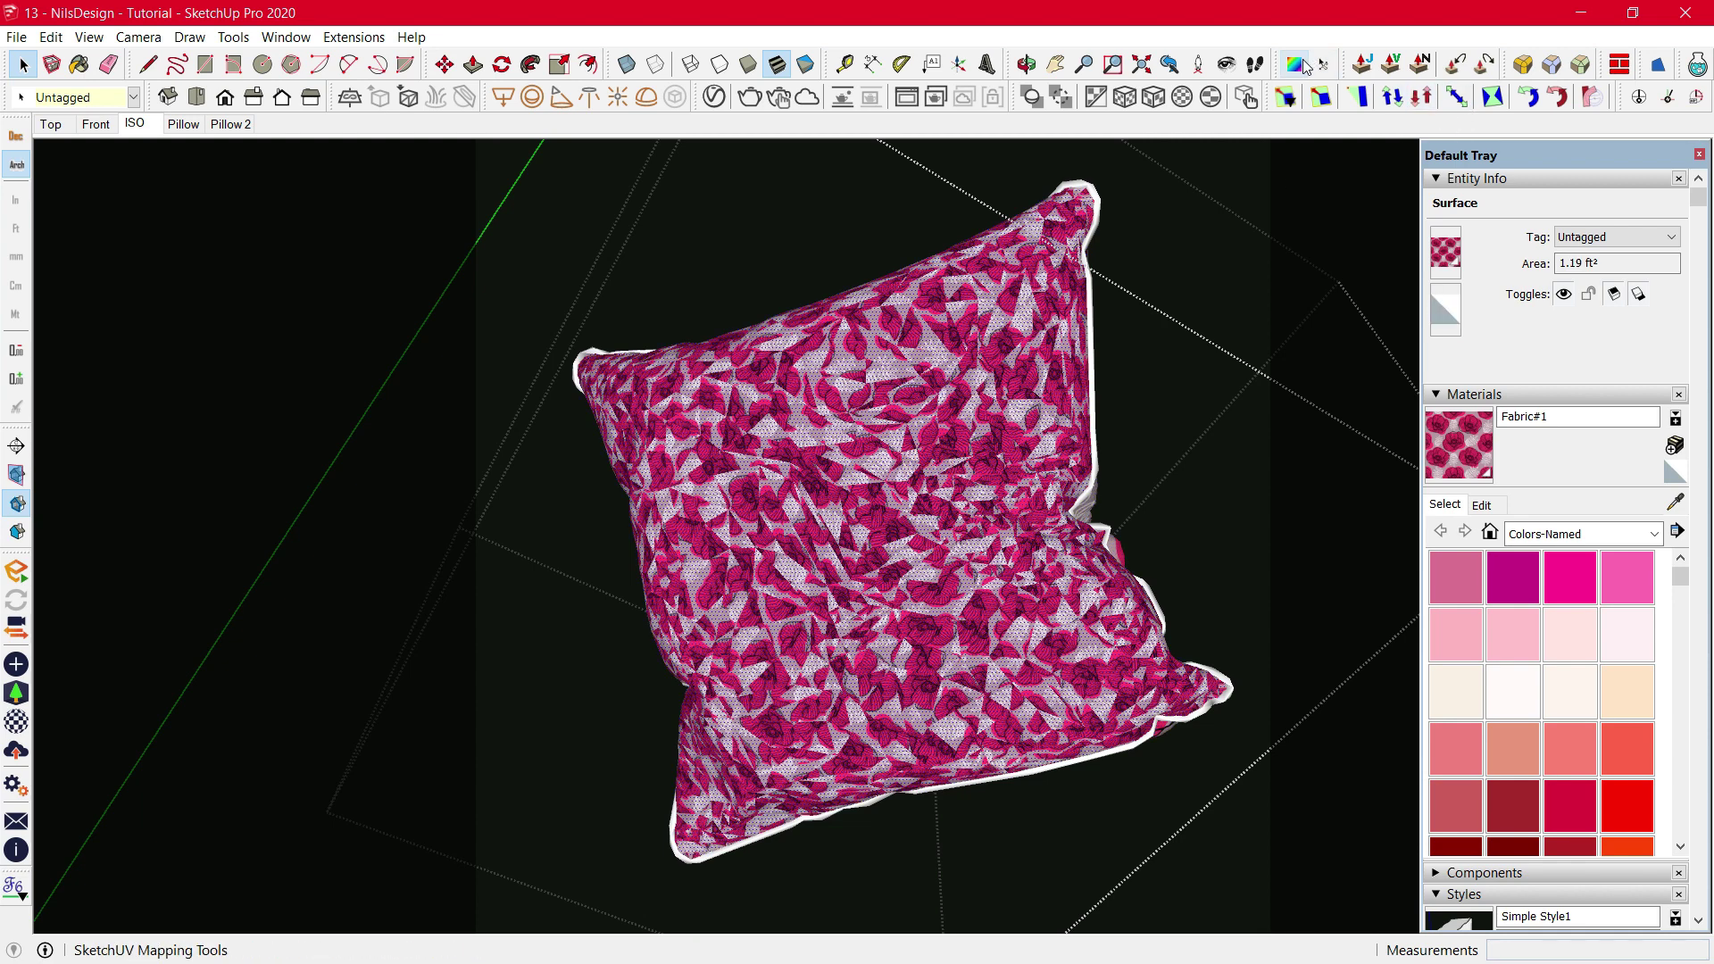
pyautogui.click(1293, 64)
pyautogui.rightClick(904, 518)
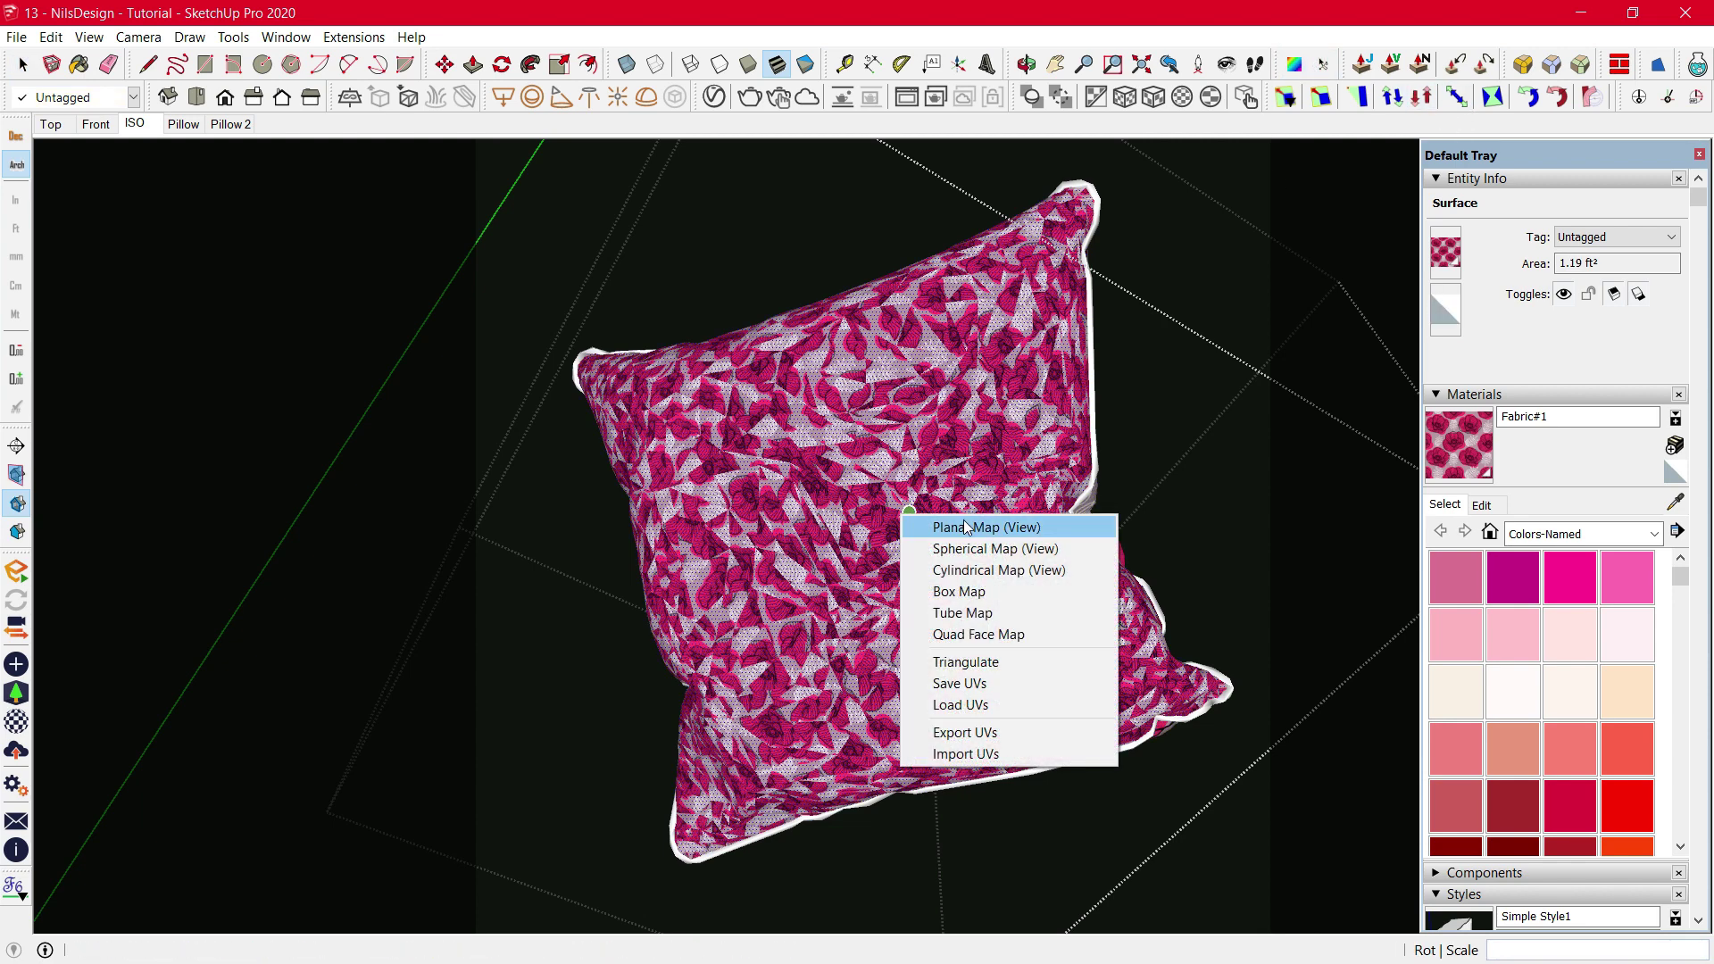
pyautogui.click(966, 526)
pyautogui.moveTo(961, 526); pyautogui.dragTo(625, 339, button='middle')
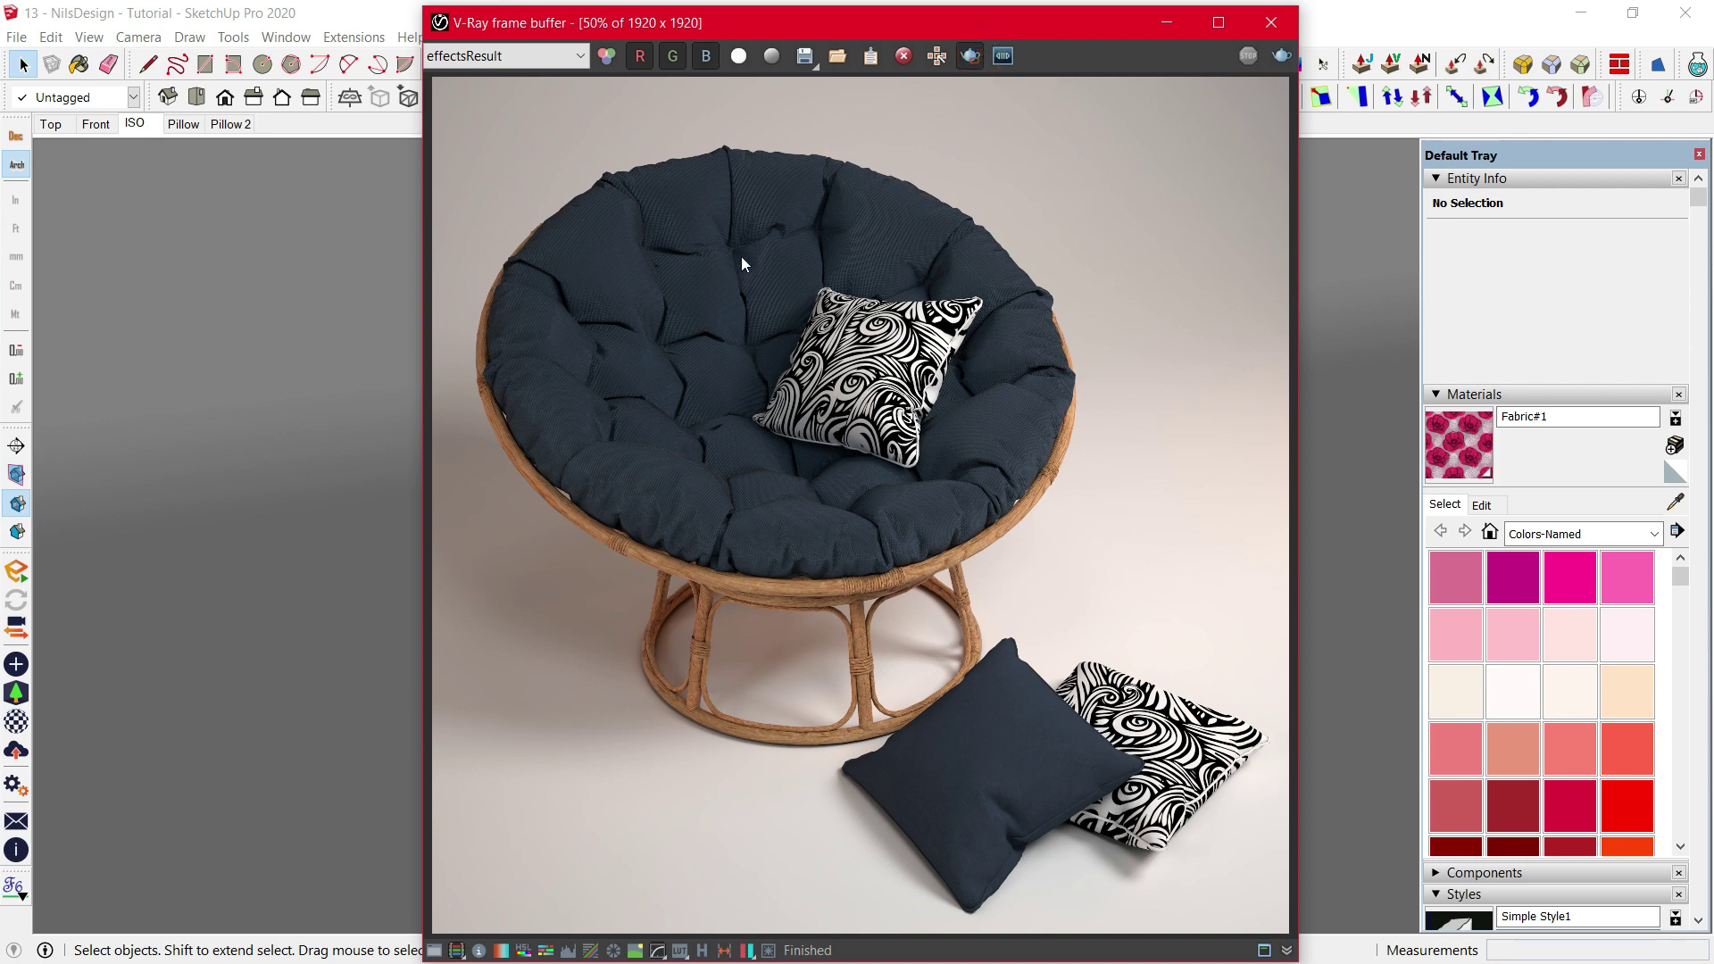
# - Render a region around the pillow on the chair and examine its floral fabric up close
pyautogui.moveTo(741, 257); pyautogui.dragTo(1003, 477)
pyautogui.click(1272, 63)
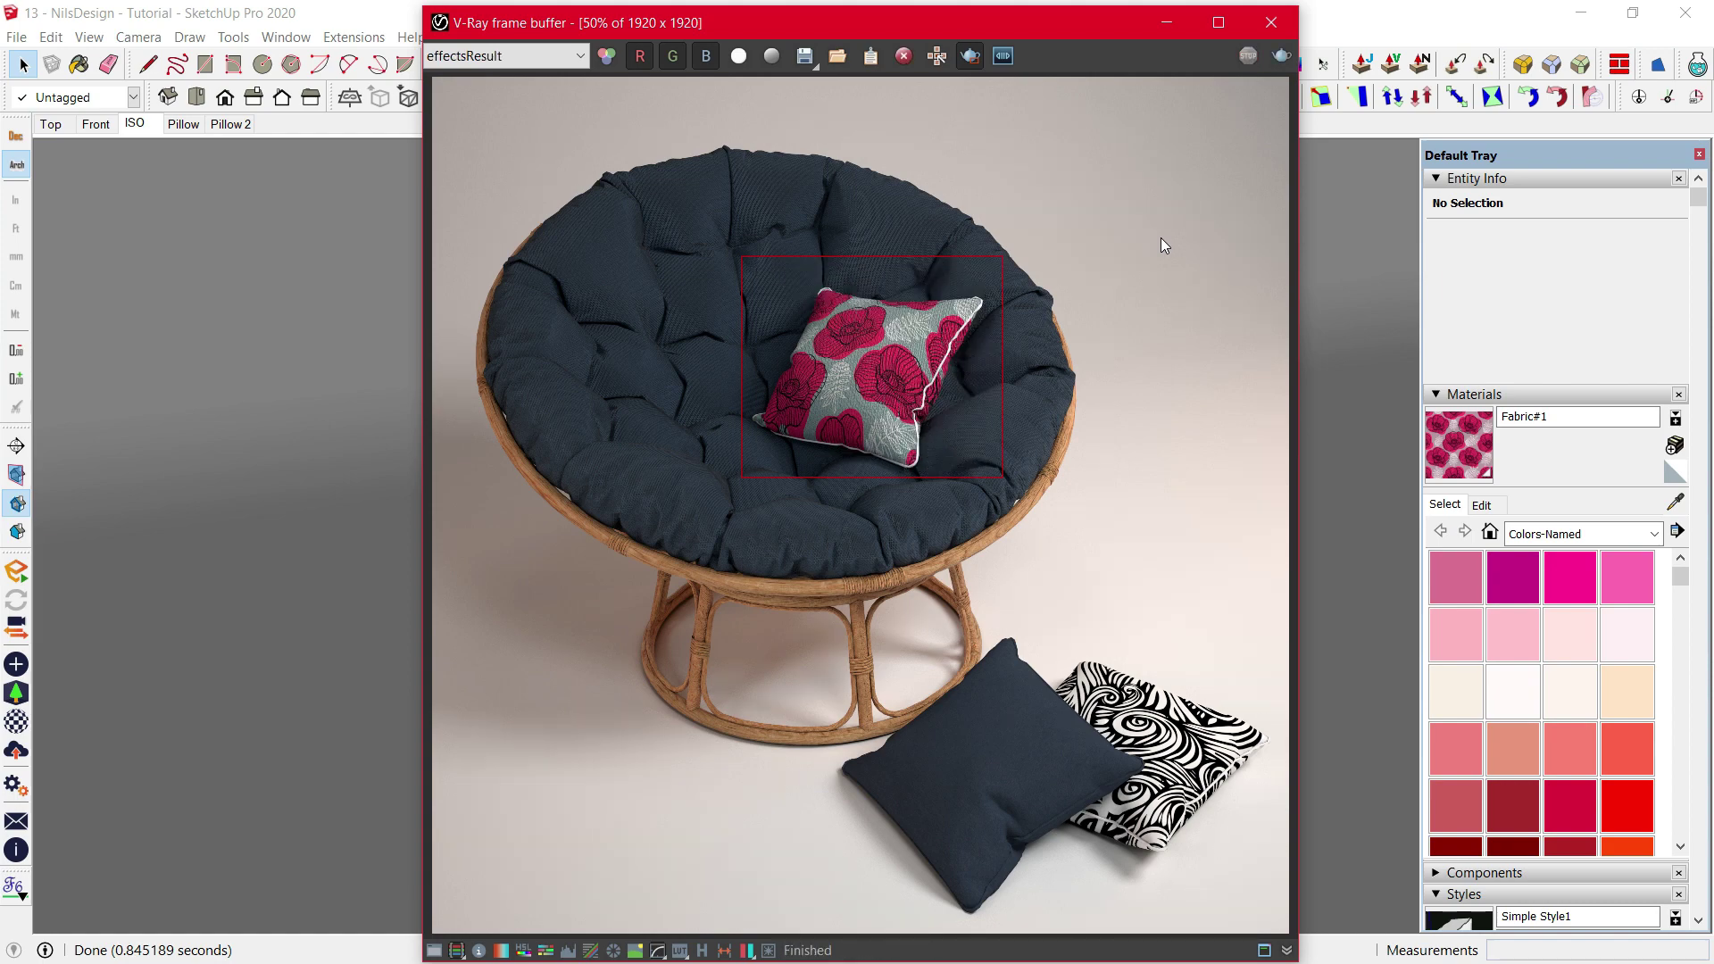
pyautogui.scroll(2, 878, 355)
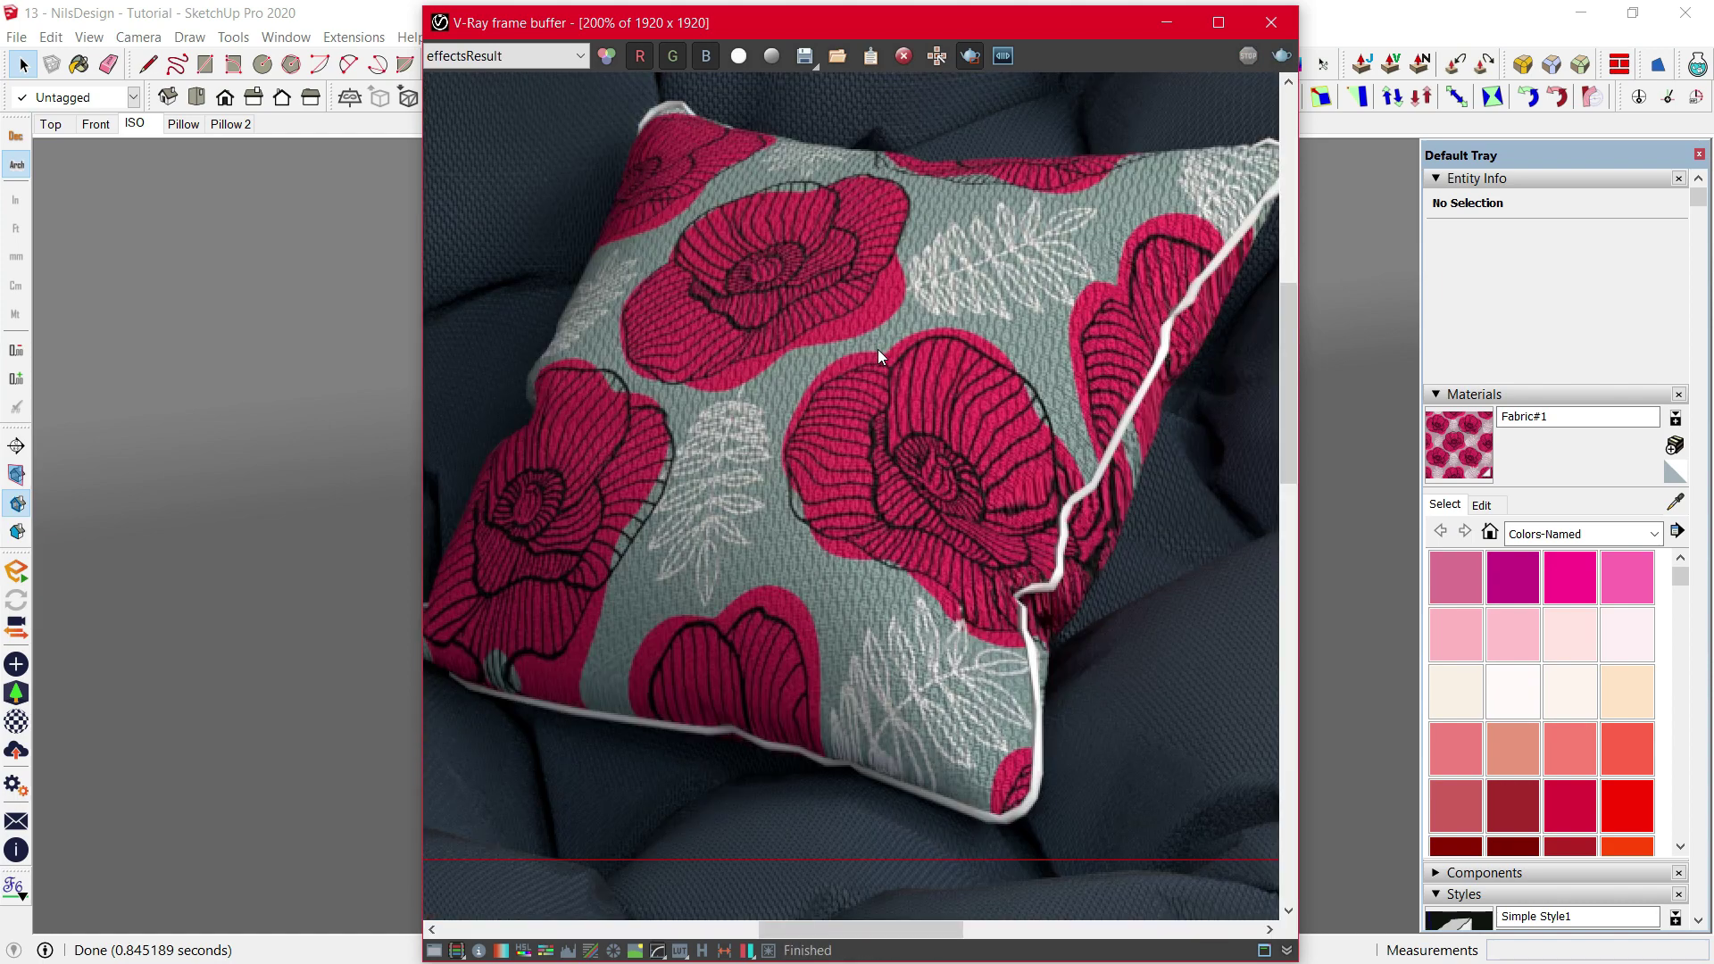
pyautogui.moveTo(725, 518)
pyautogui.mouseDown(button='middle')
pyautogui.moveTo(753, 464)
pyautogui.moveTo(791, 458)
pyautogui.moveTo(805, 485)
pyautogui.moveTo(689, 537)
pyautogui.moveTo(735, 532)
pyautogui.mouseUp(button='middle')
pyautogui.scroll(-3, 735, 532)
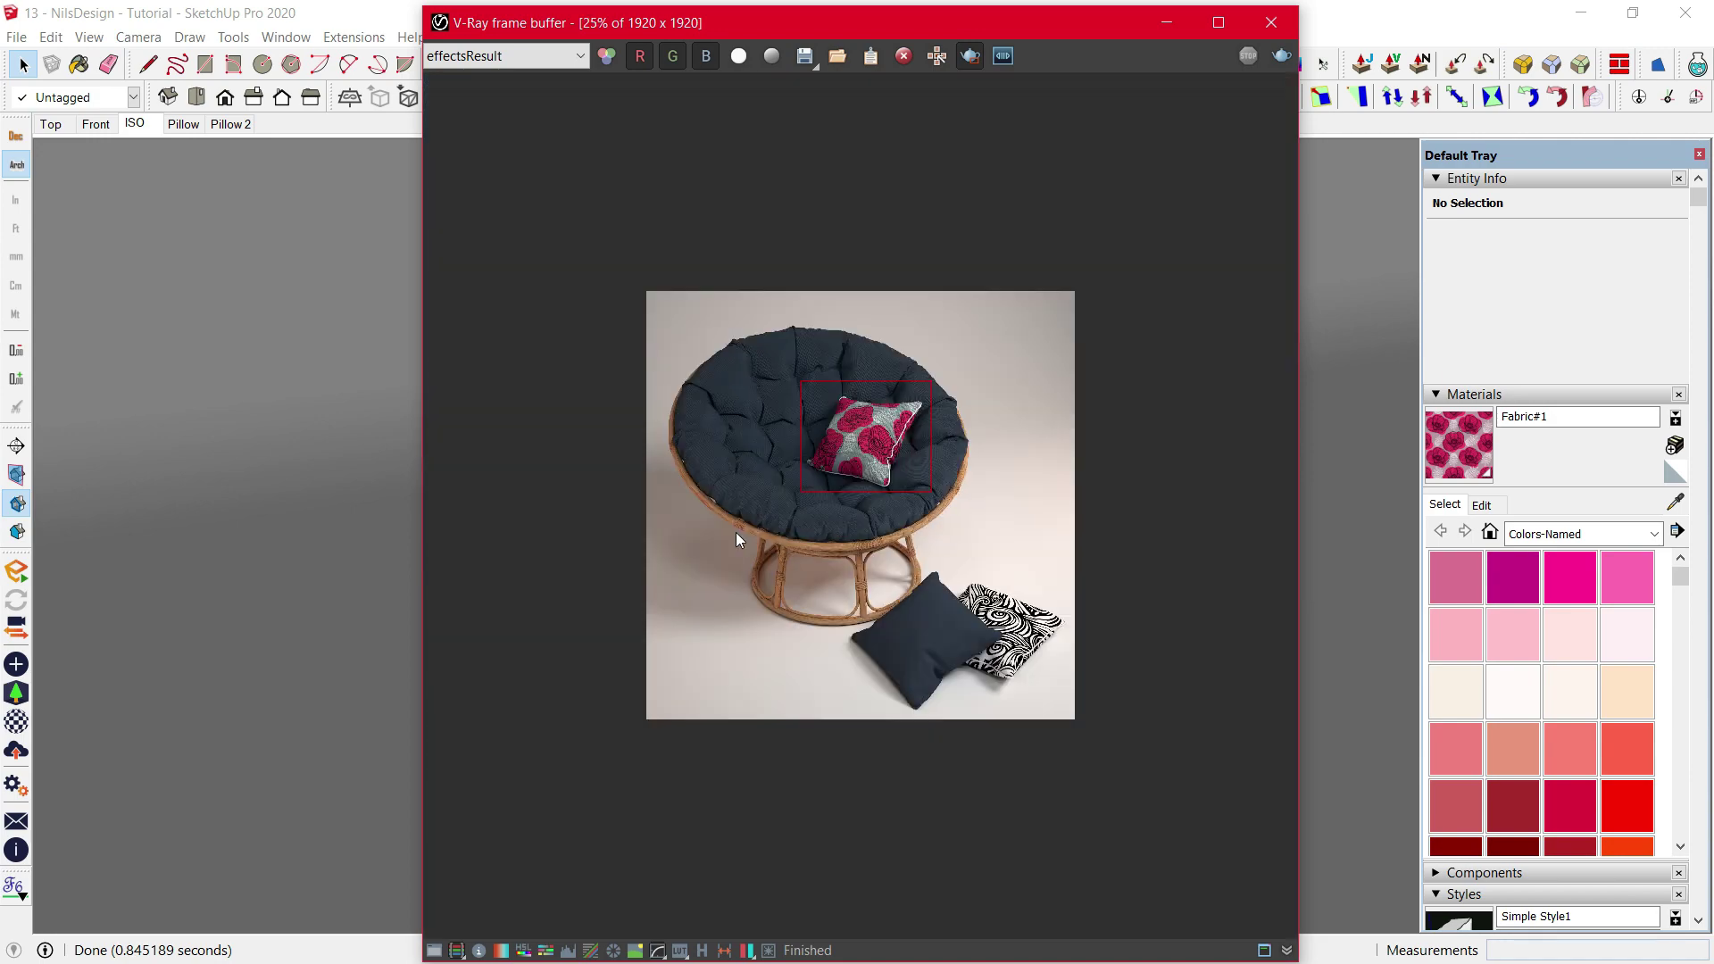
pyautogui.scroll(1, 736, 532)
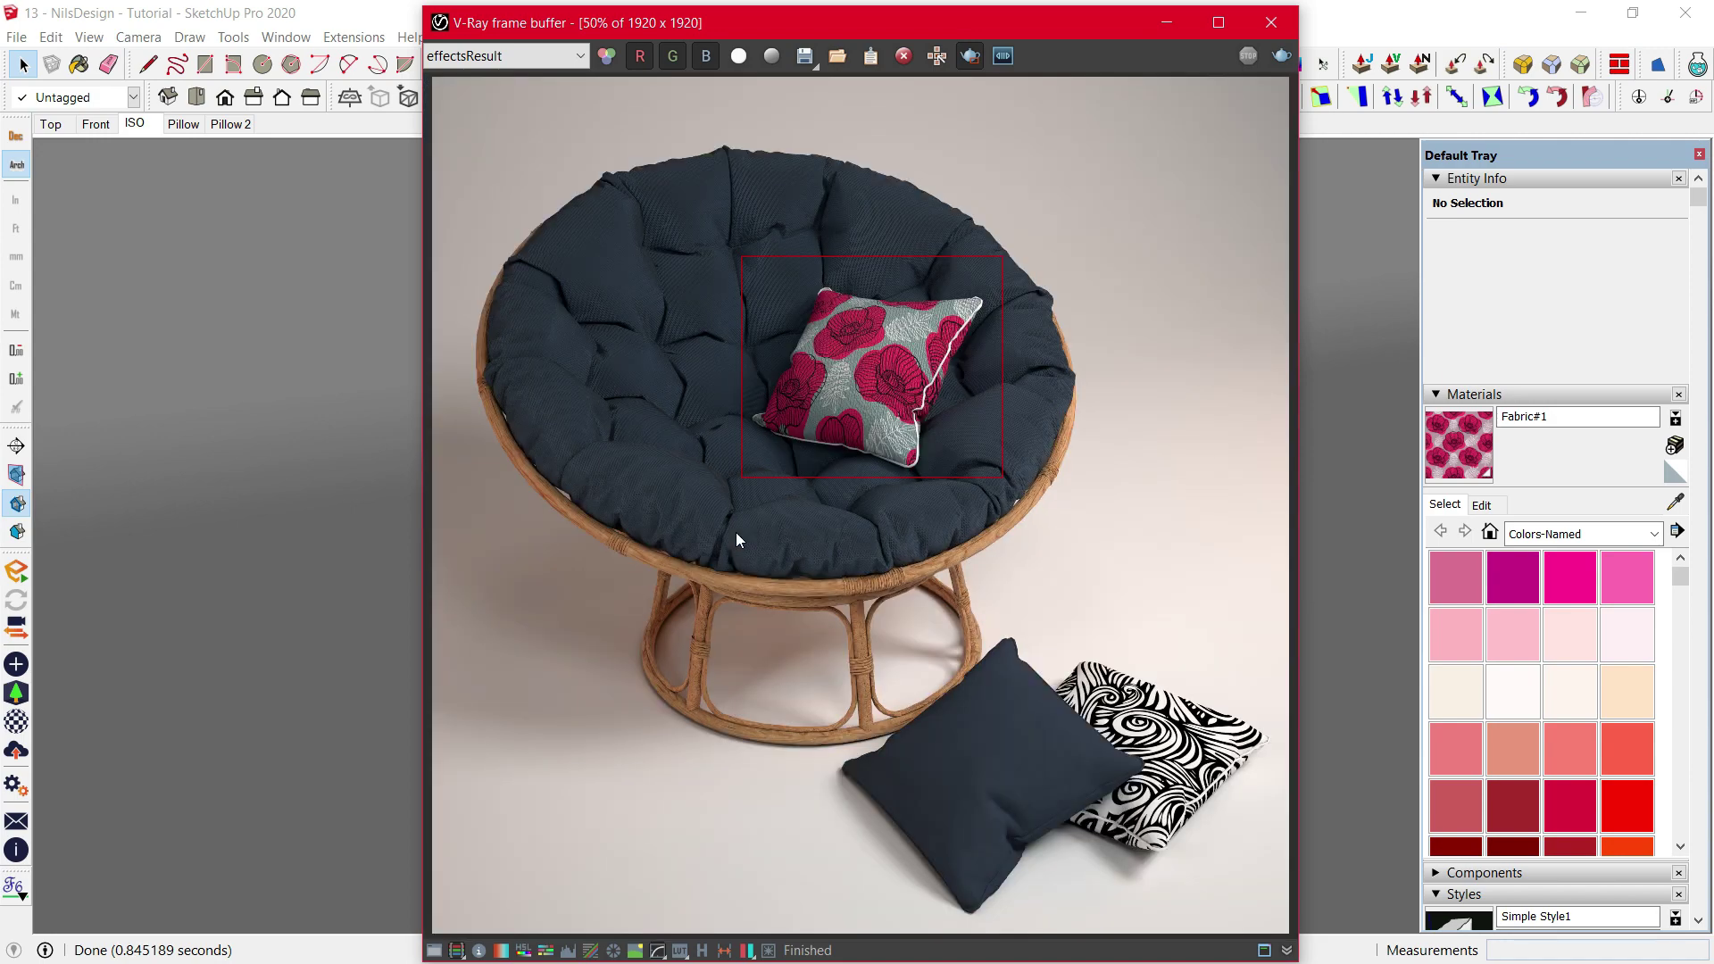
pyautogui.click(1164, 19)
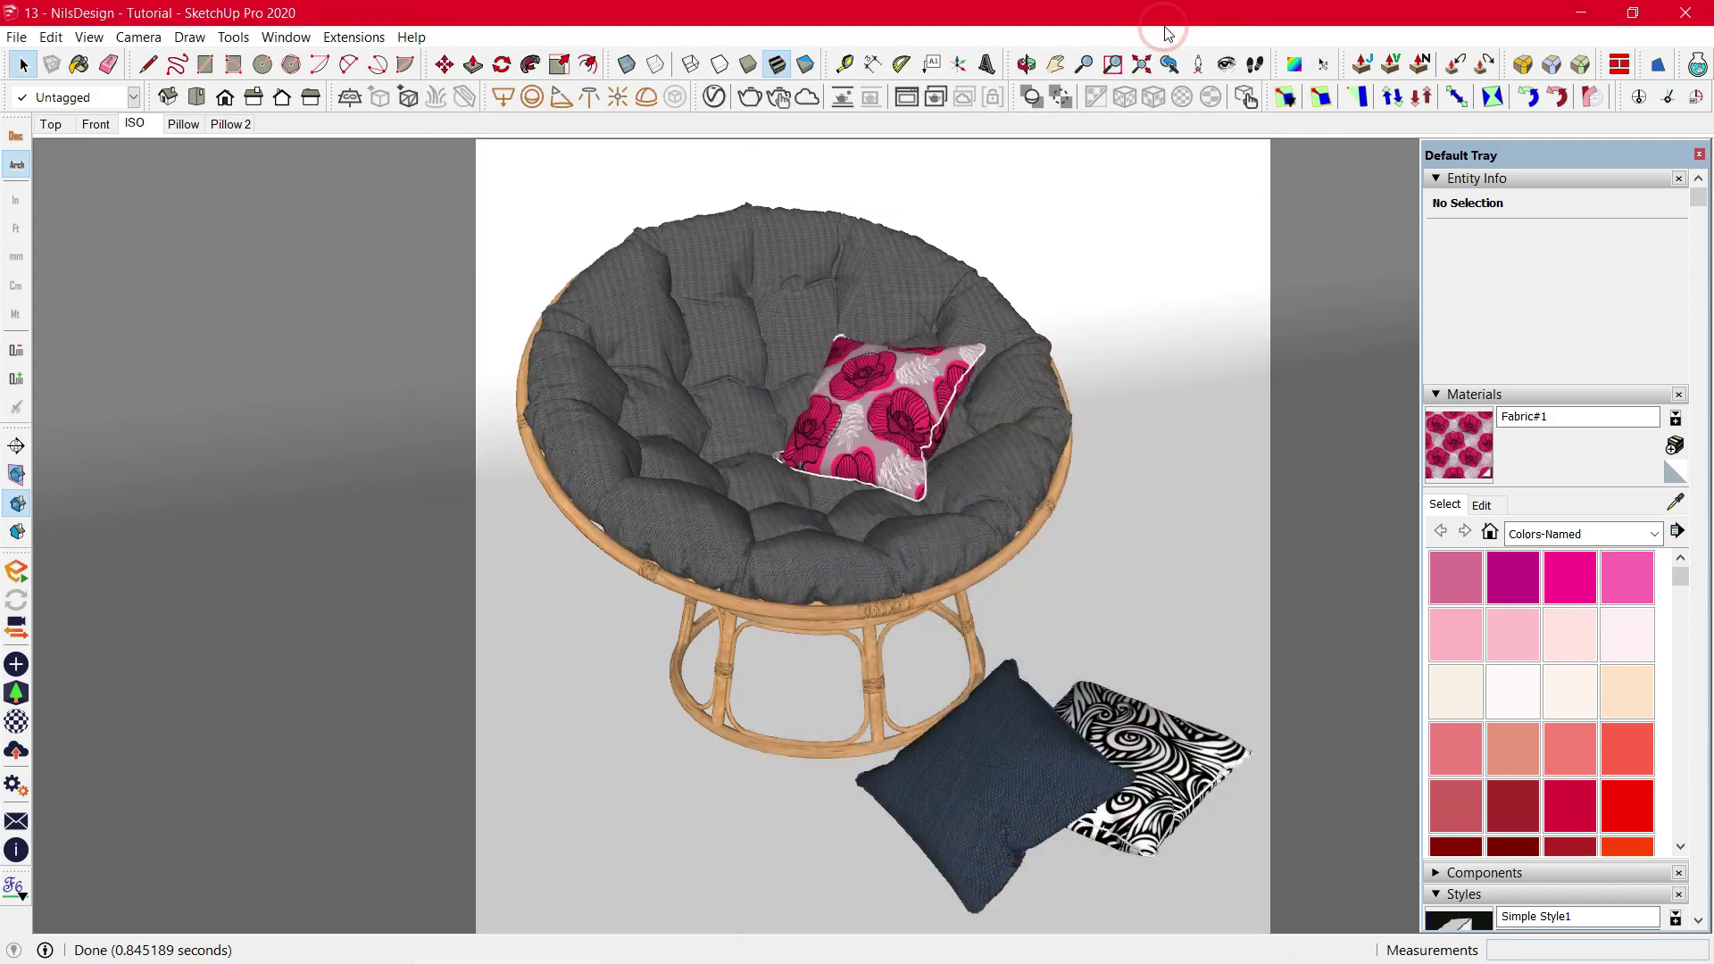
# - Duplicate the floral Fabric#1 material in the V-Ray Asset Editor
pyautogui.click(719, 98)
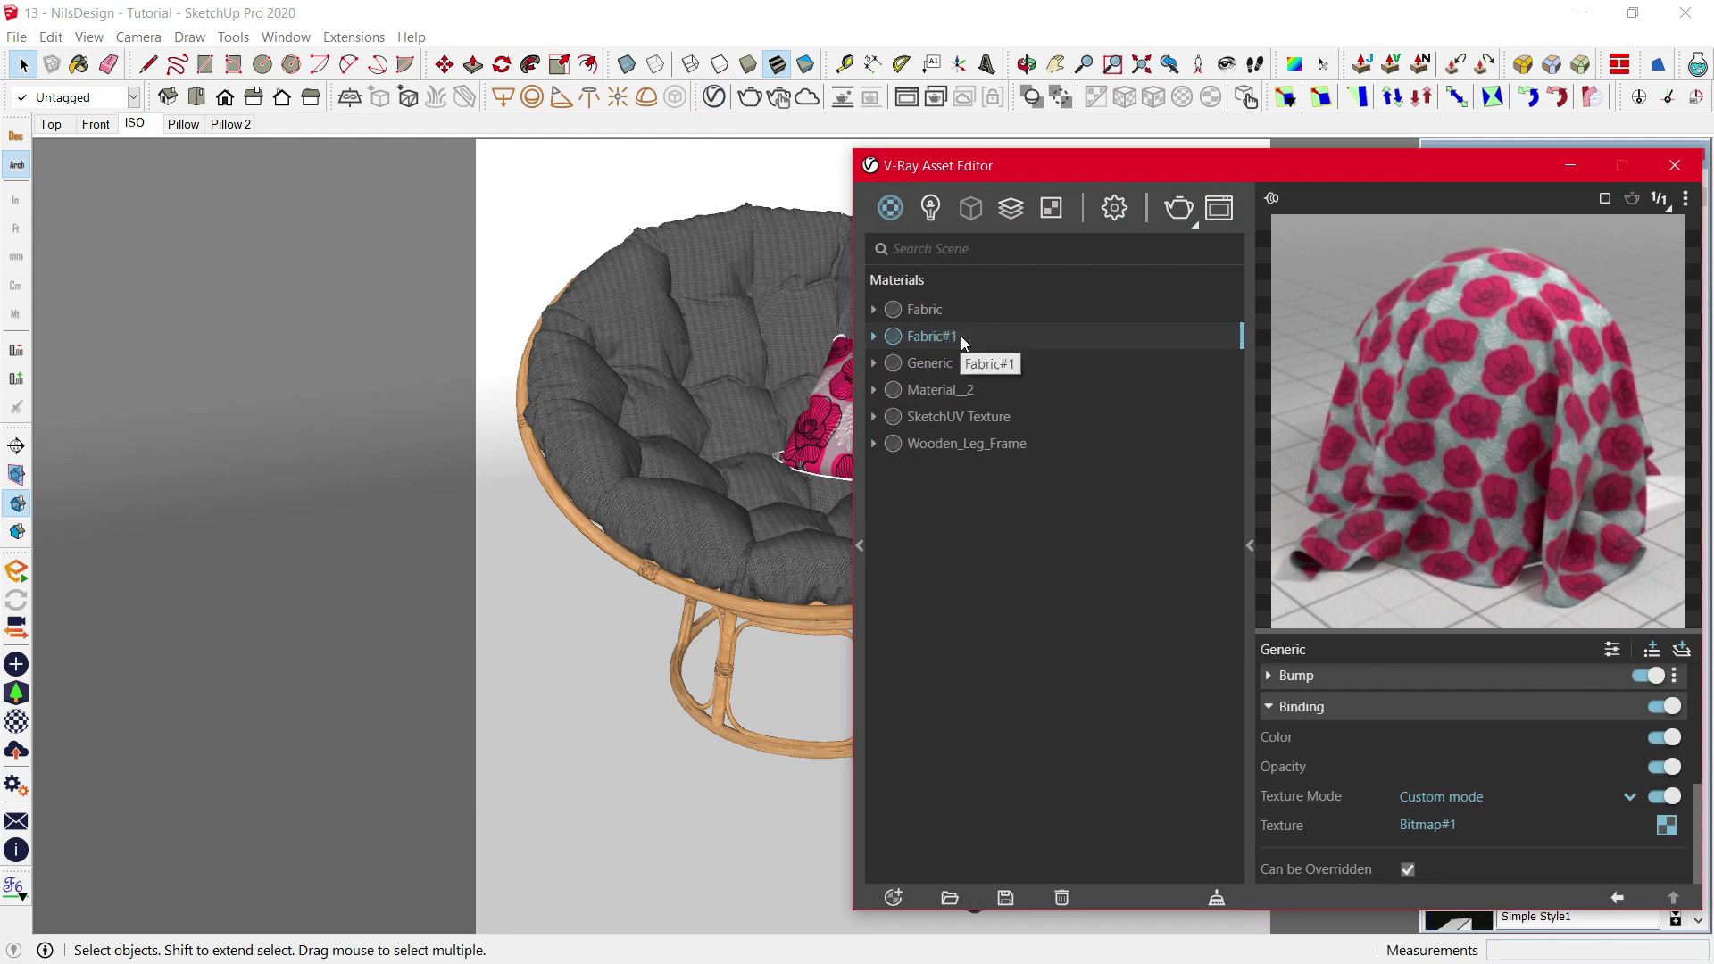
pyautogui.rightClick(961, 336)
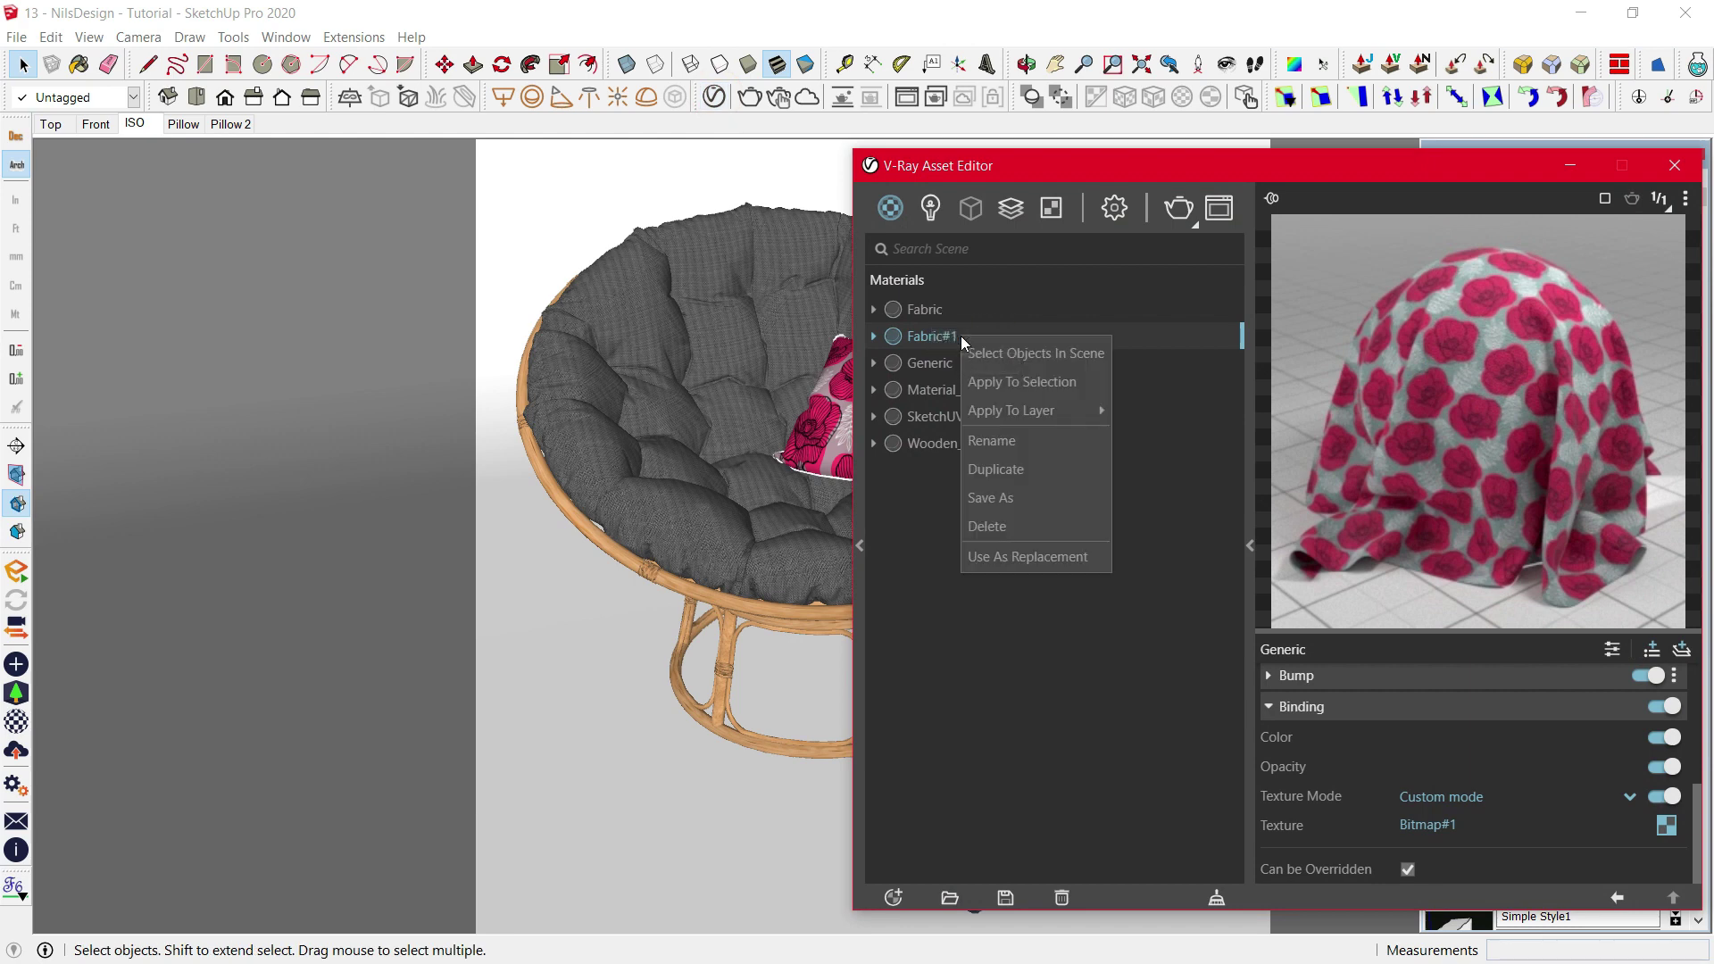
pyautogui.click(1055, 469)
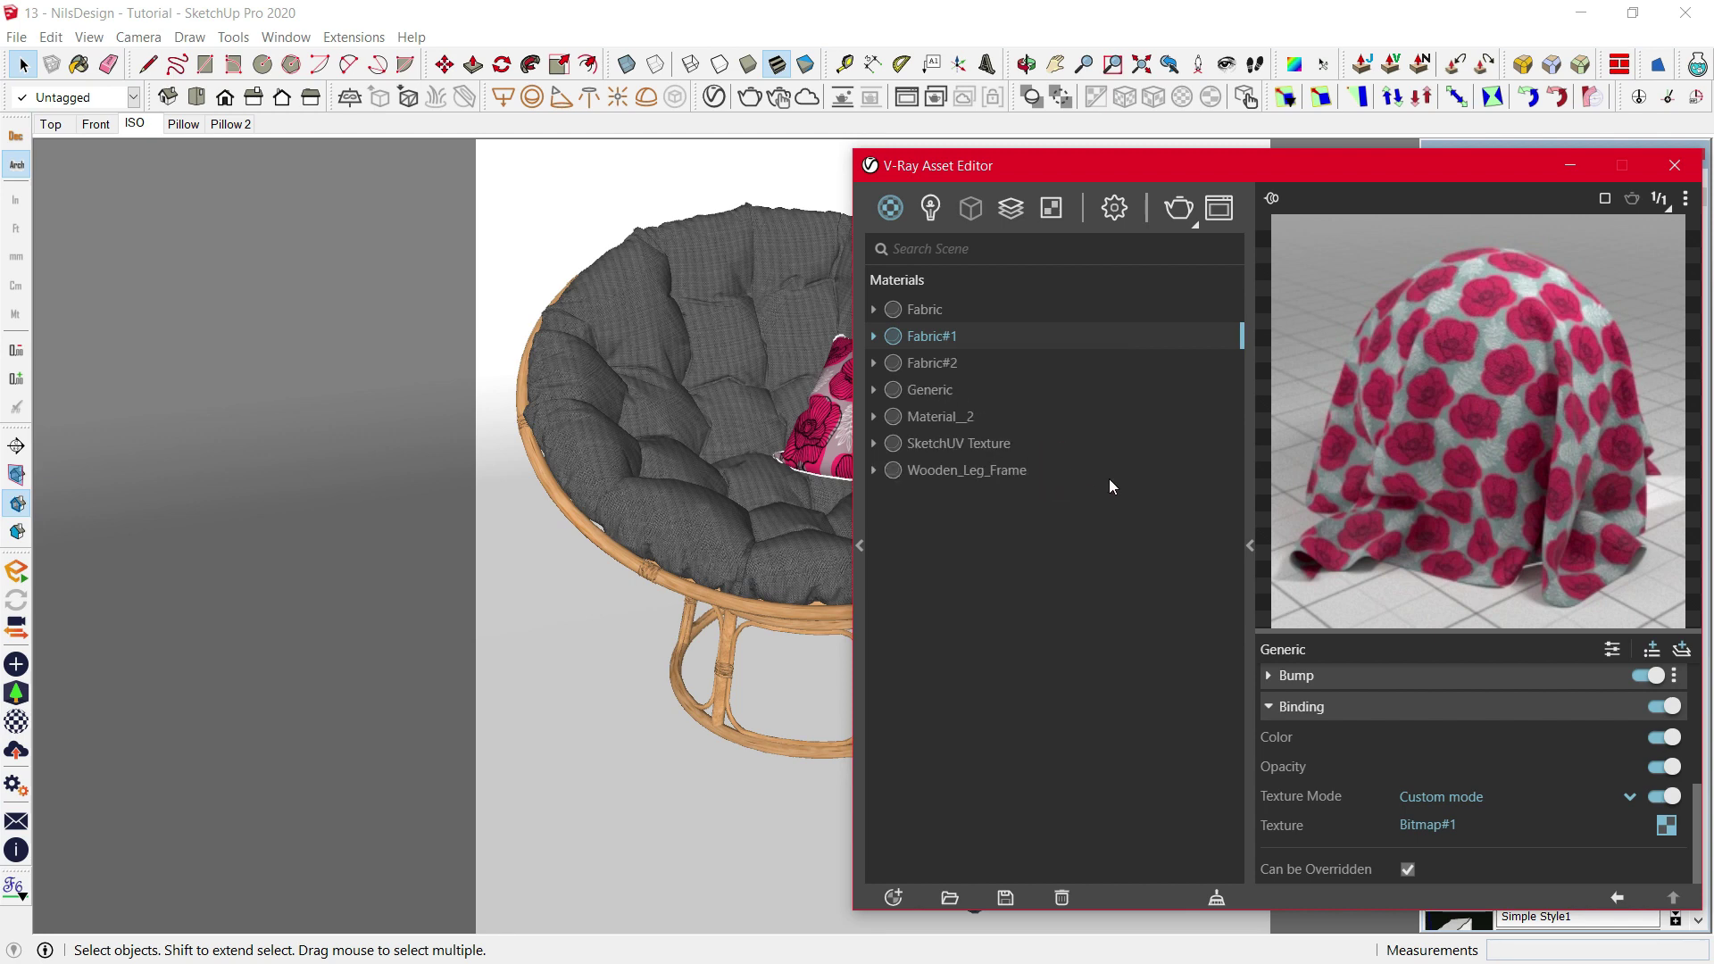
# - Replace the diffuse map of the duplicated floral material, Fabric#2, with a bitmap of the Abstract_Art image
pyautogui.click(987, 364)
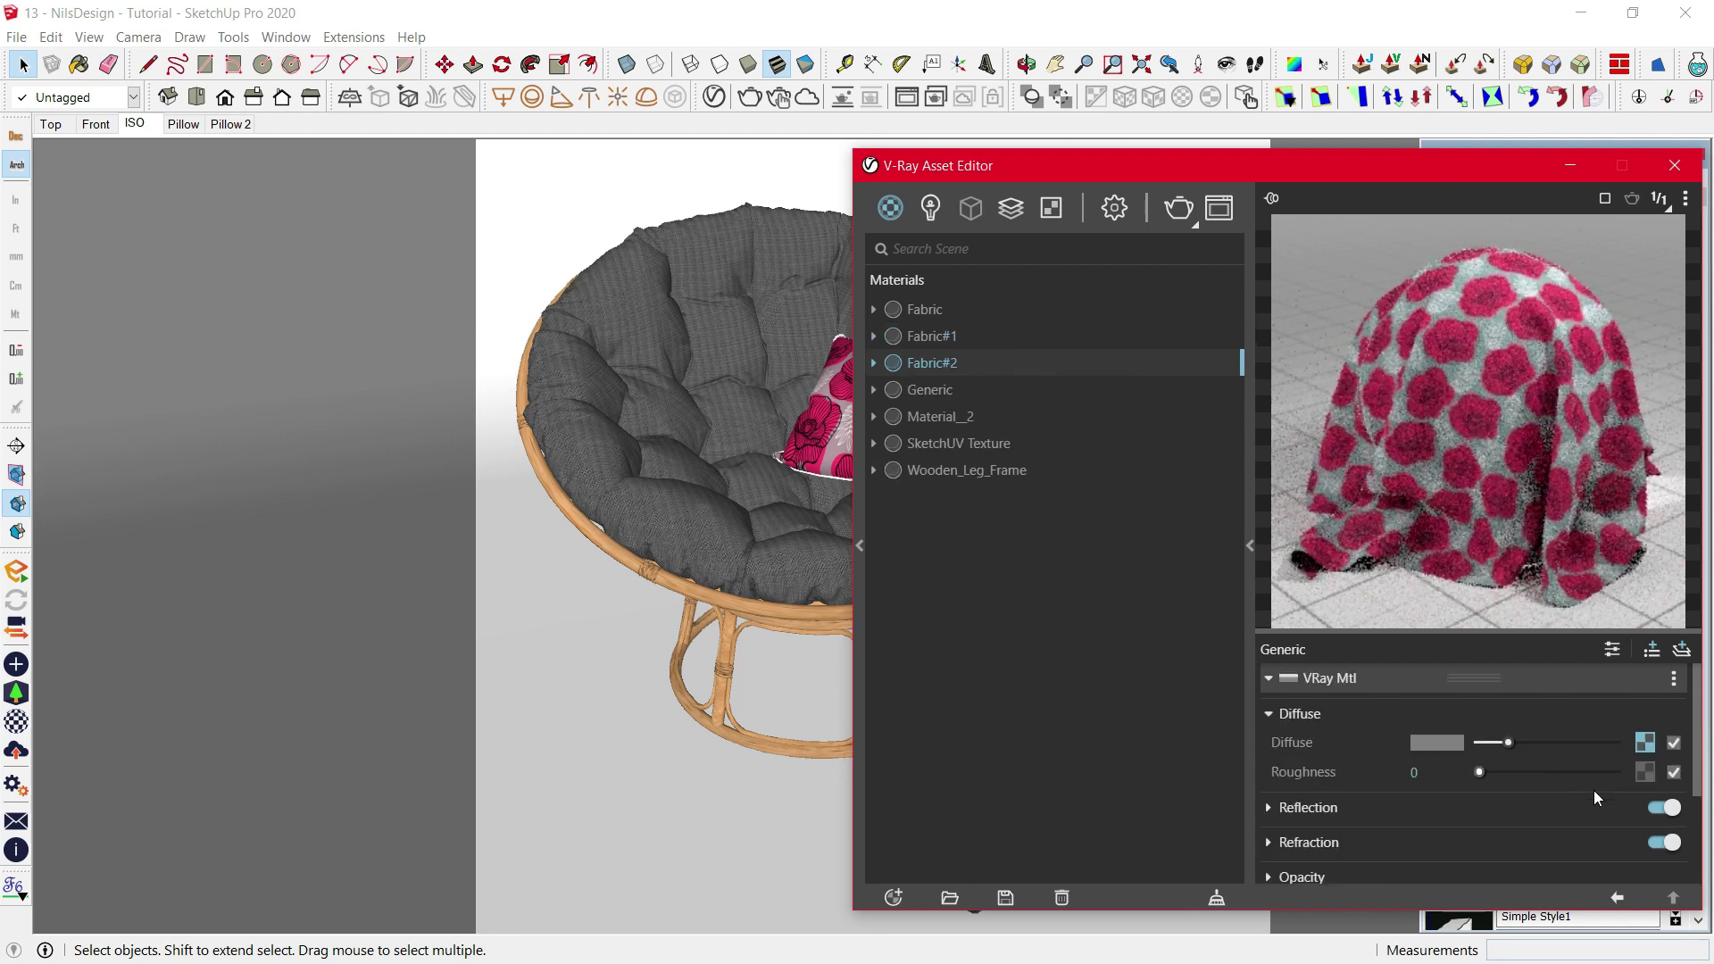
pyautogui.rightClick(1649, 748)
pyautogui.click(1592, 662)
pyautogui.click(1645, 743)
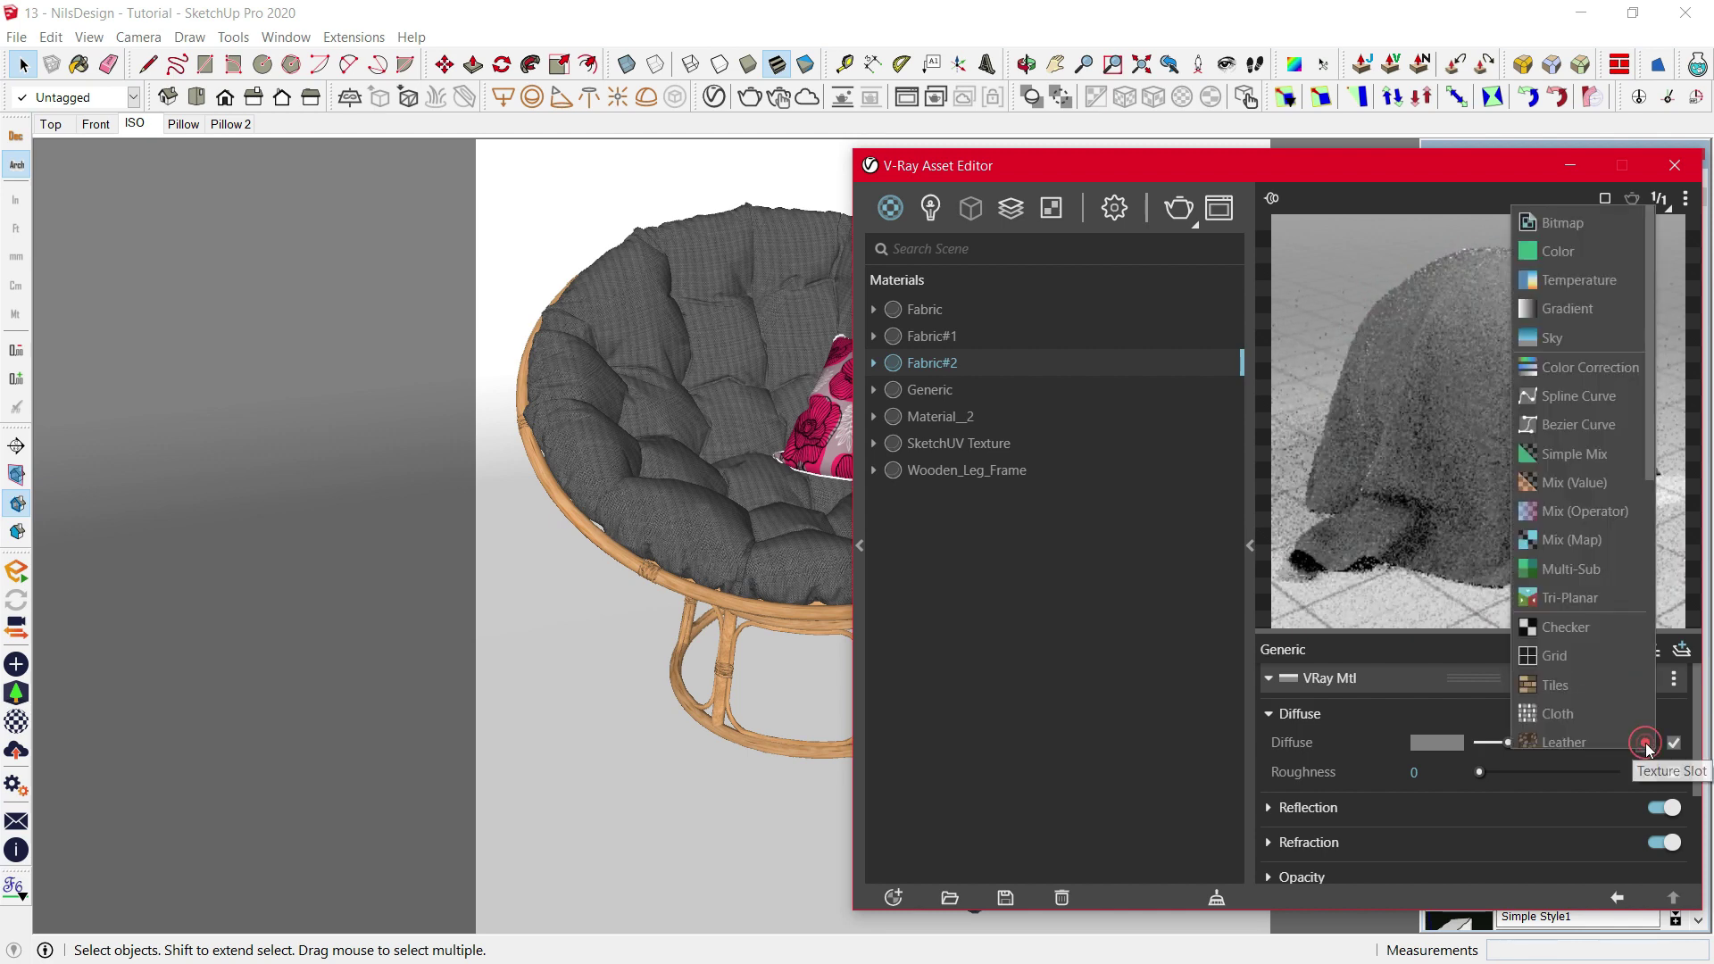
pyautogui.click(1578, 222)
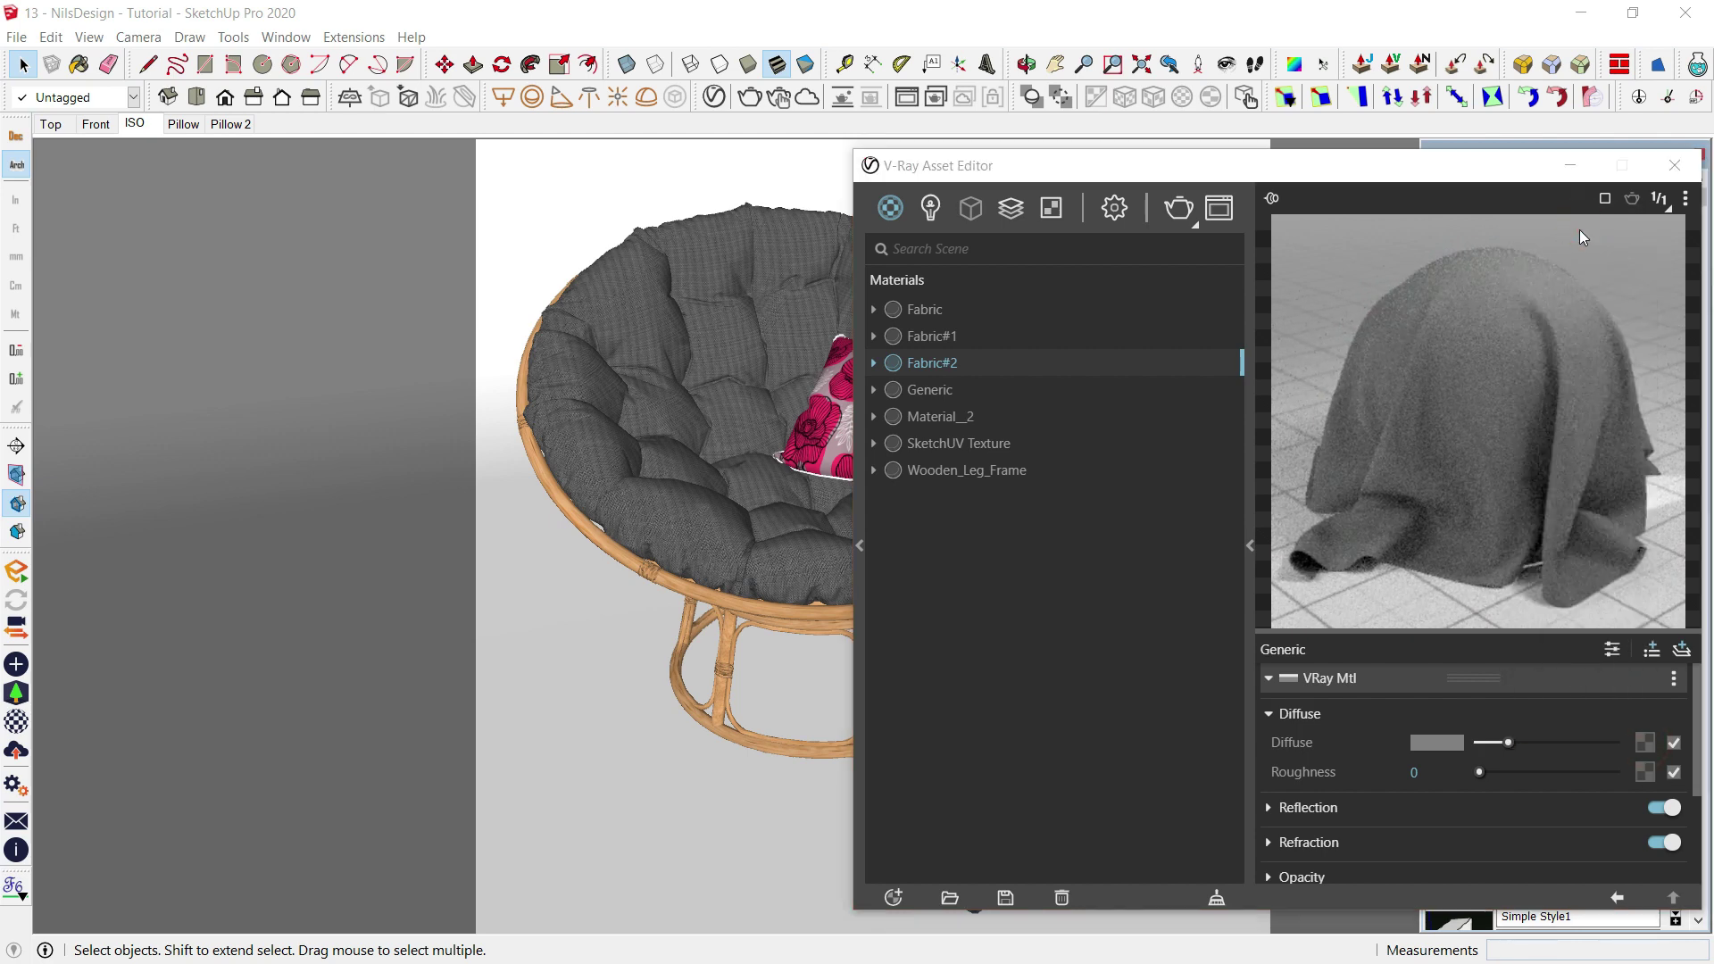
pyautogui.click(1115, 373)
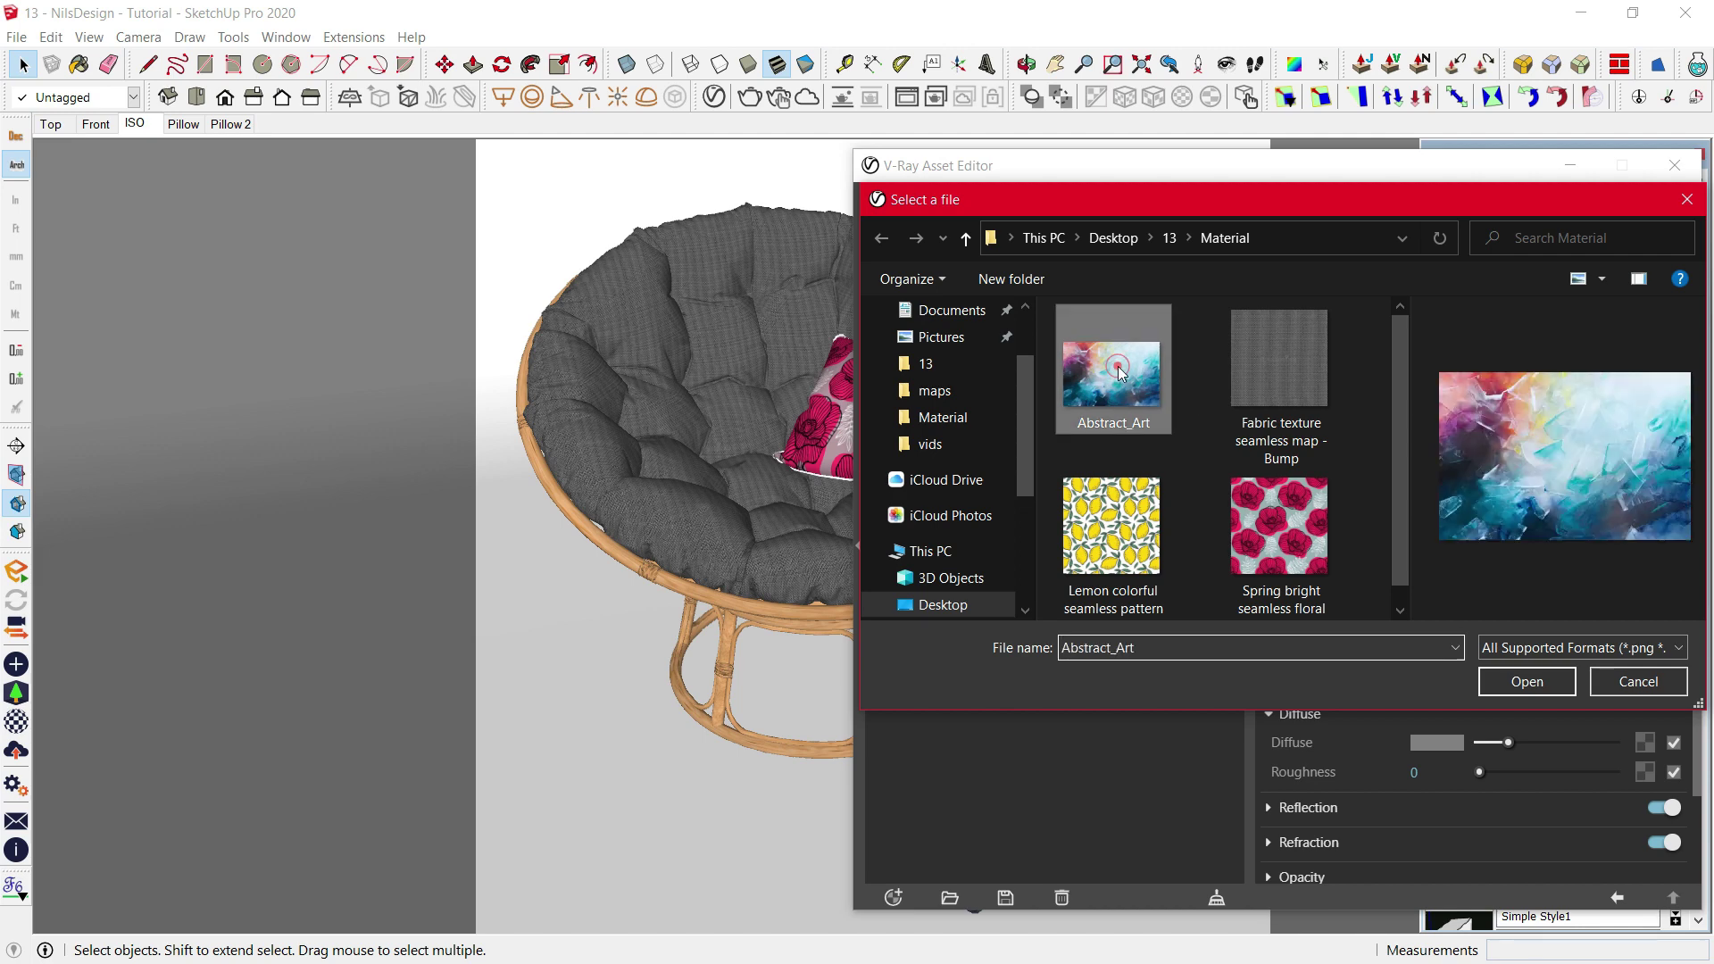
pyautogui.click(1532, 679)
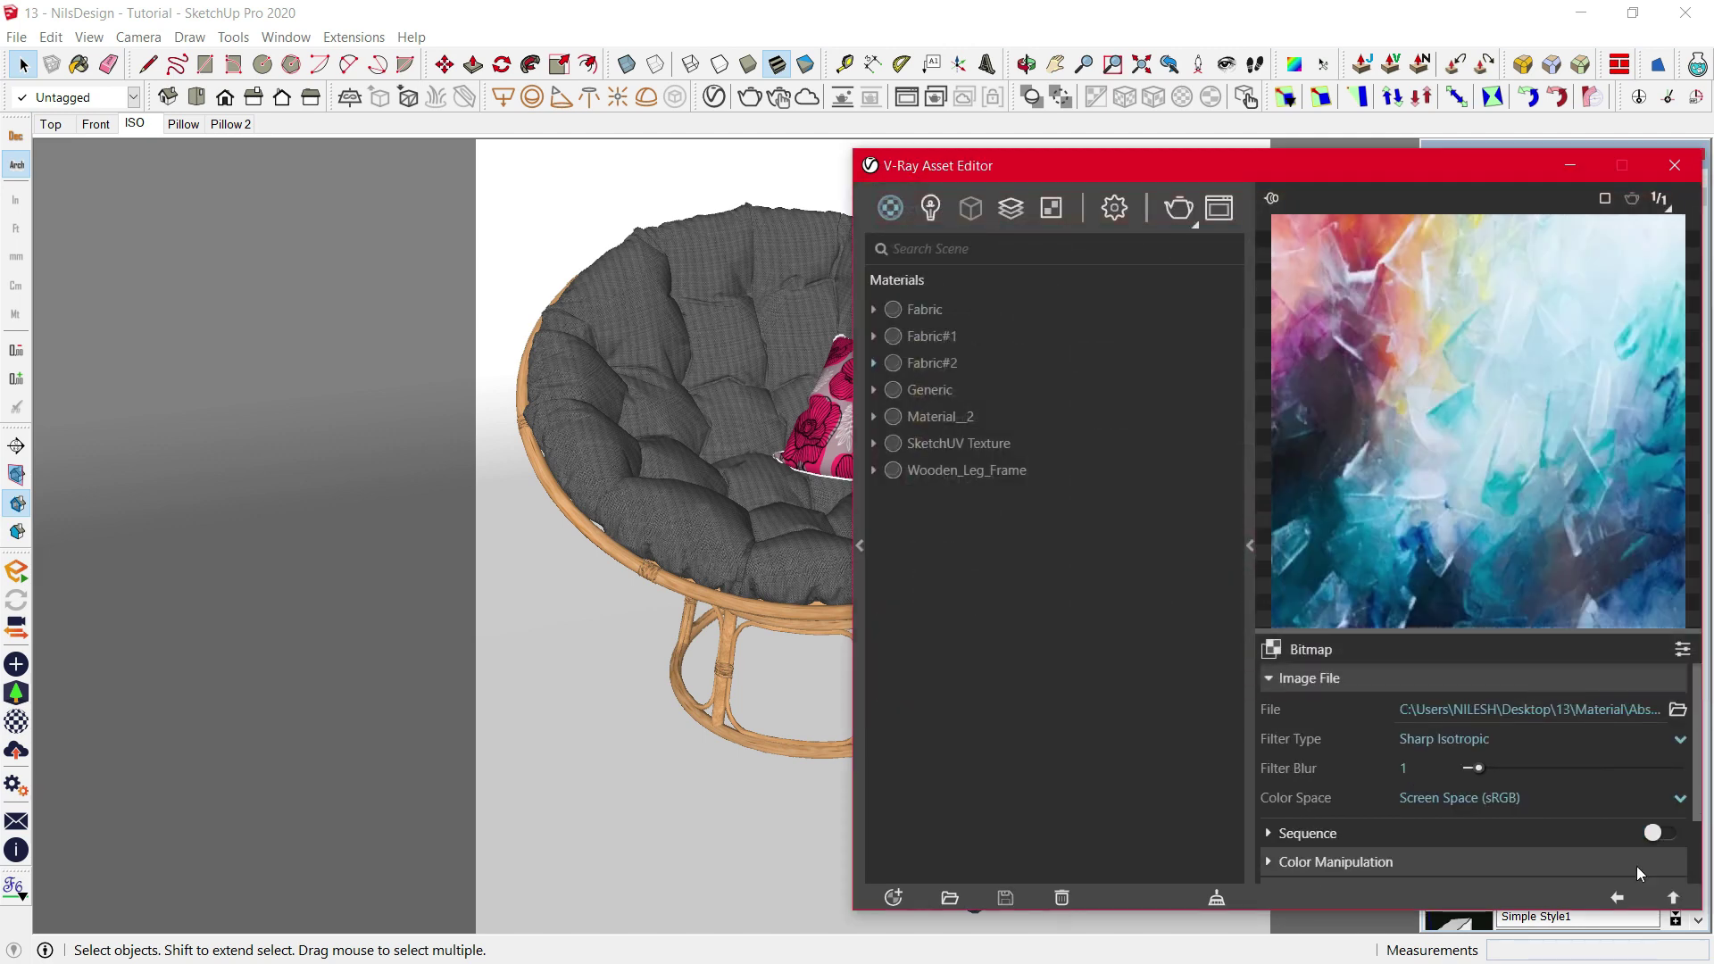
pyautogui.click(1616, 897)
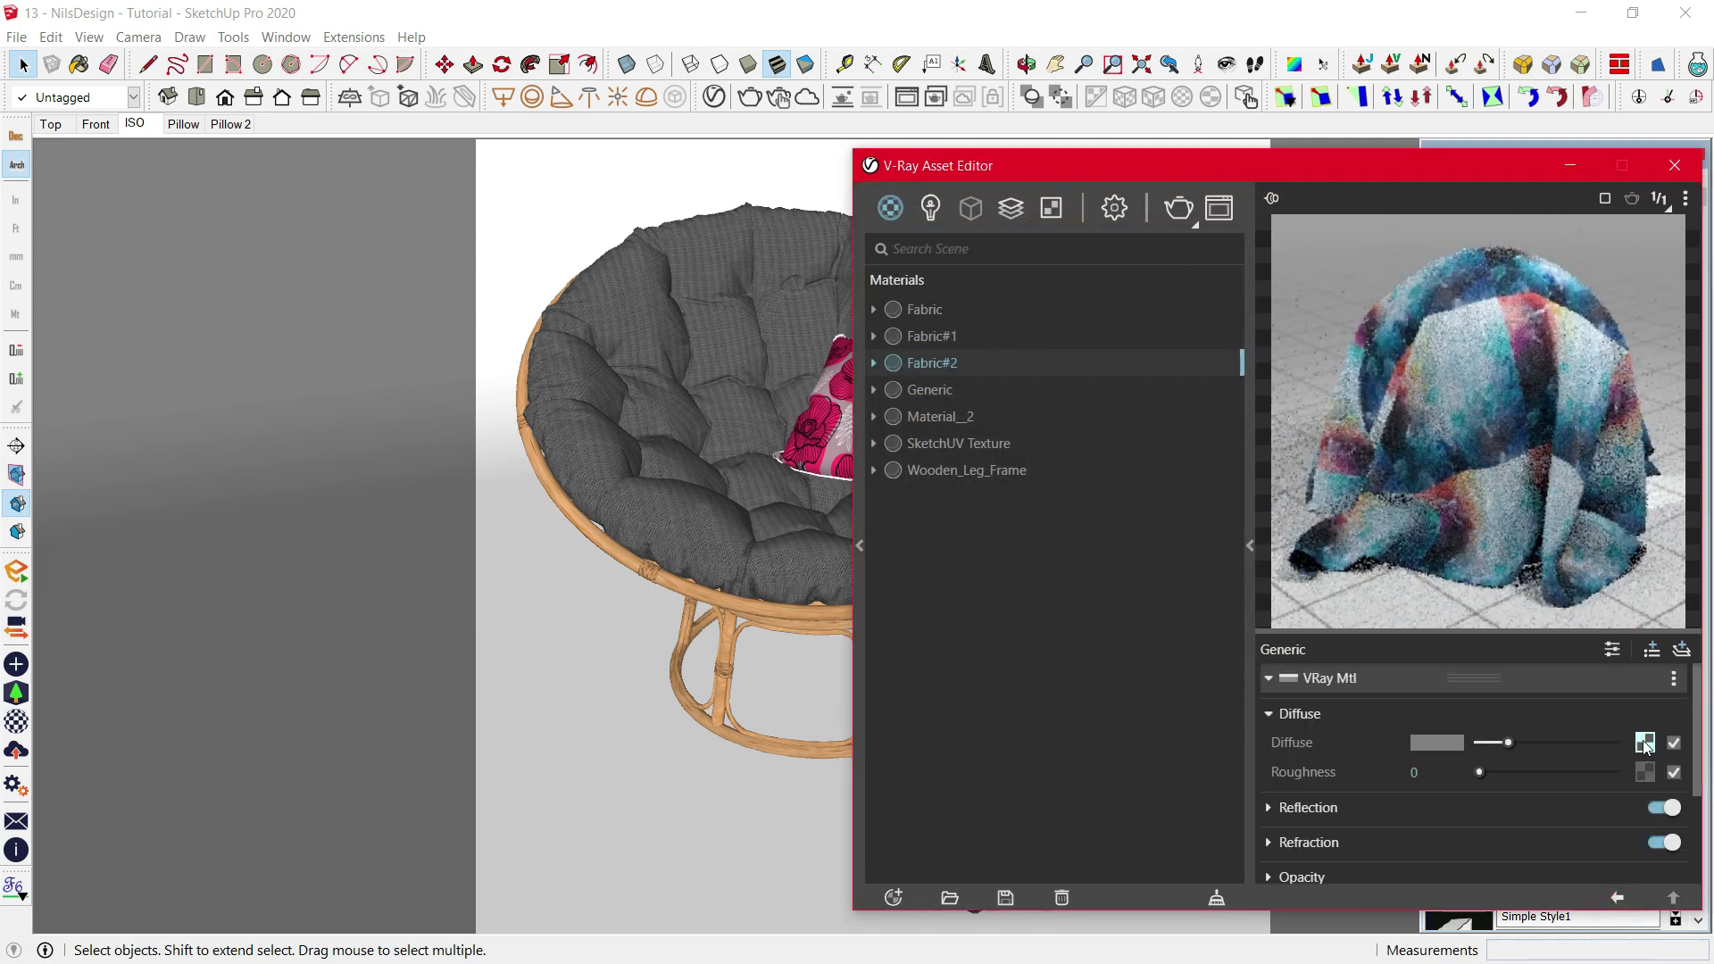
# - Copy the Abstract_Art diffuse bitmap and paste it as a copy into Fabric#2's custom binding texture slot
pyautogui.rightClick(1644, 742)
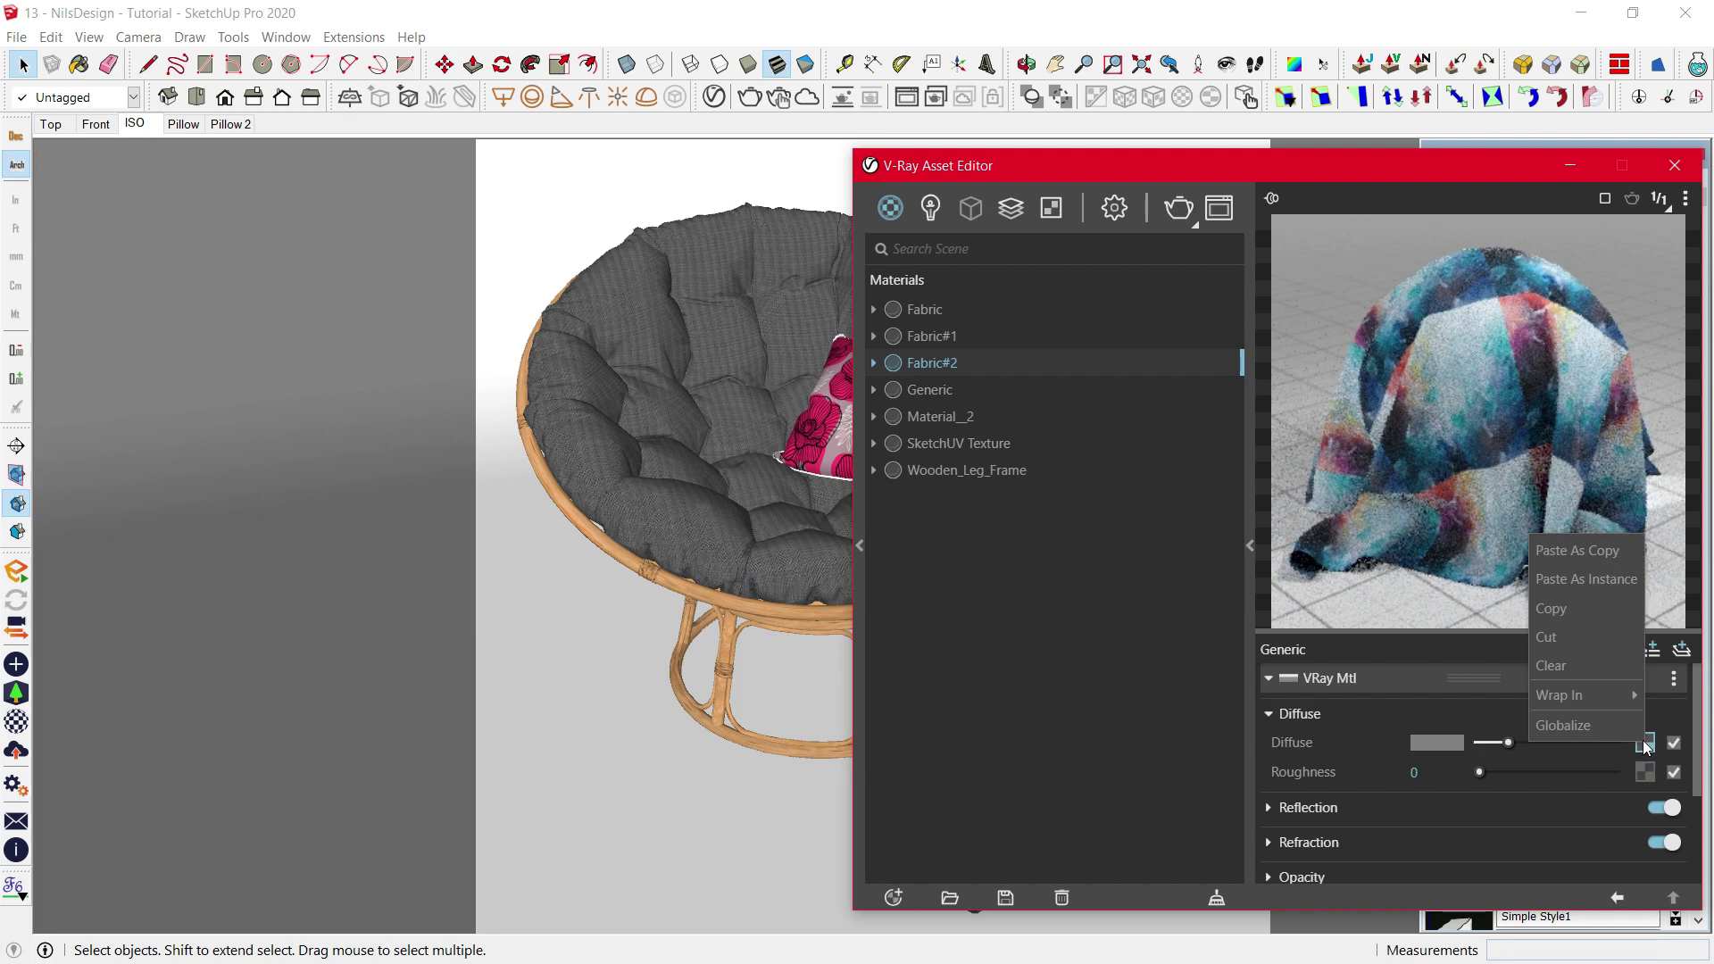
pyautogui.click(1553, 609)
pyautogui.scroll(-1, 1620, 774)
pyautogui.scroll(-1, 1621, 774)
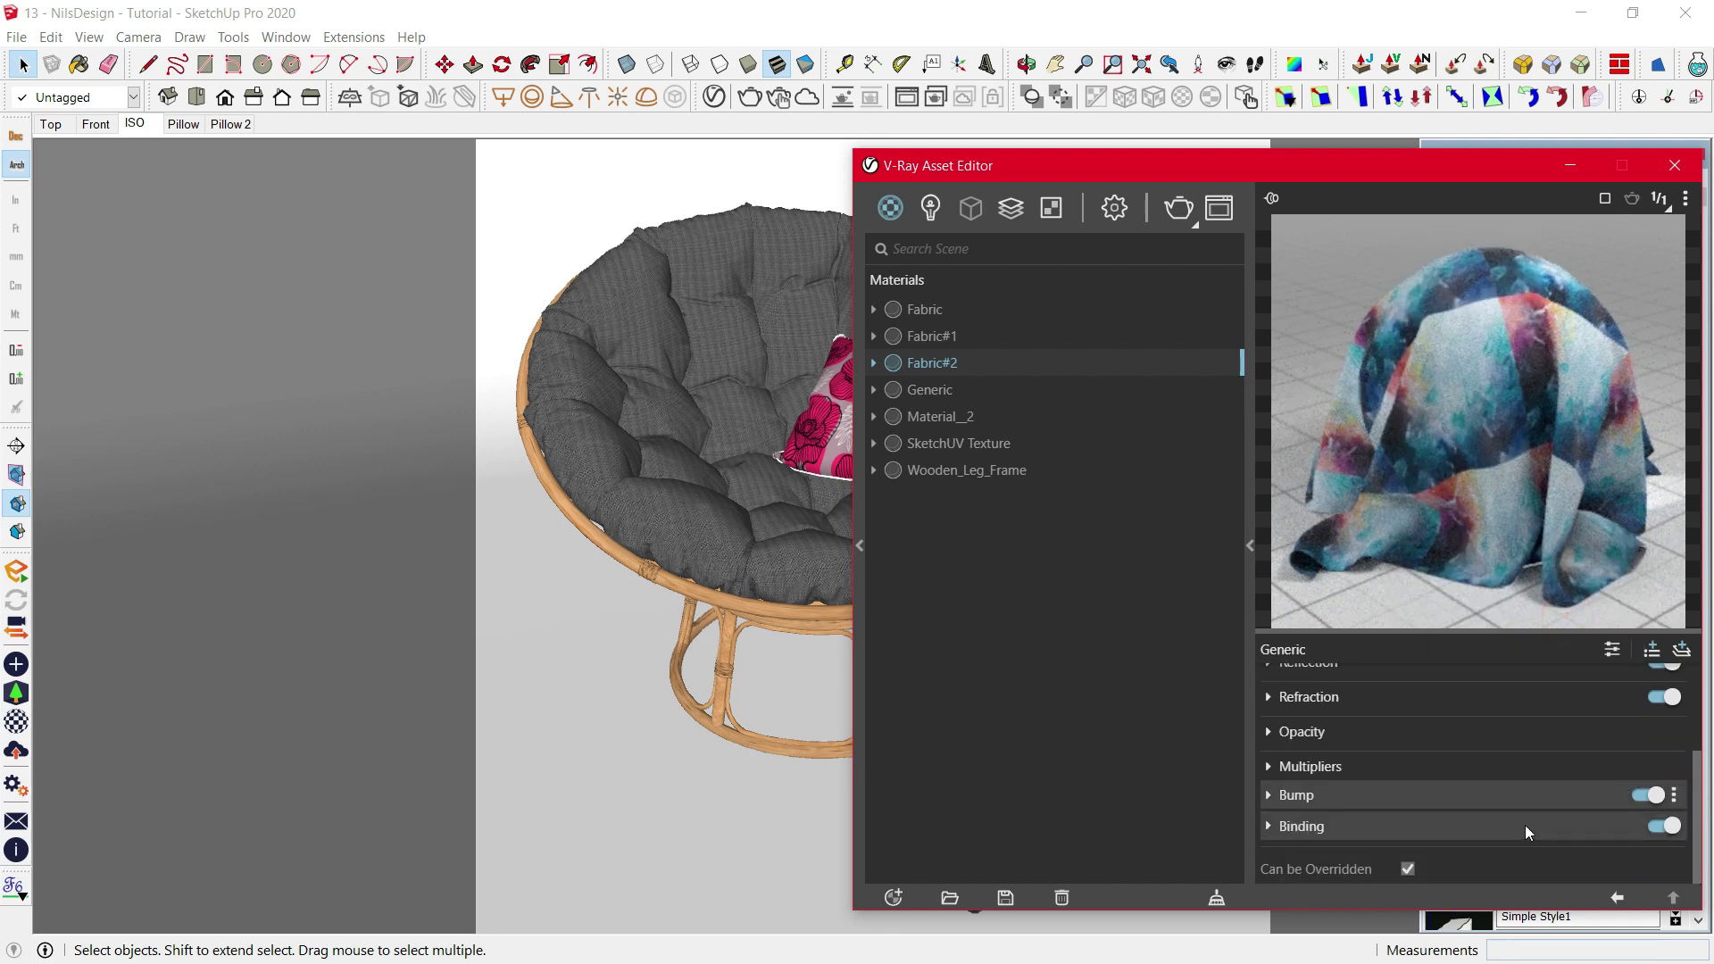
pyautogui.click(1524, 825)
pyautogui.scroll(-1, 1642, 844)
pyautogui.rightClick(1667, 839)
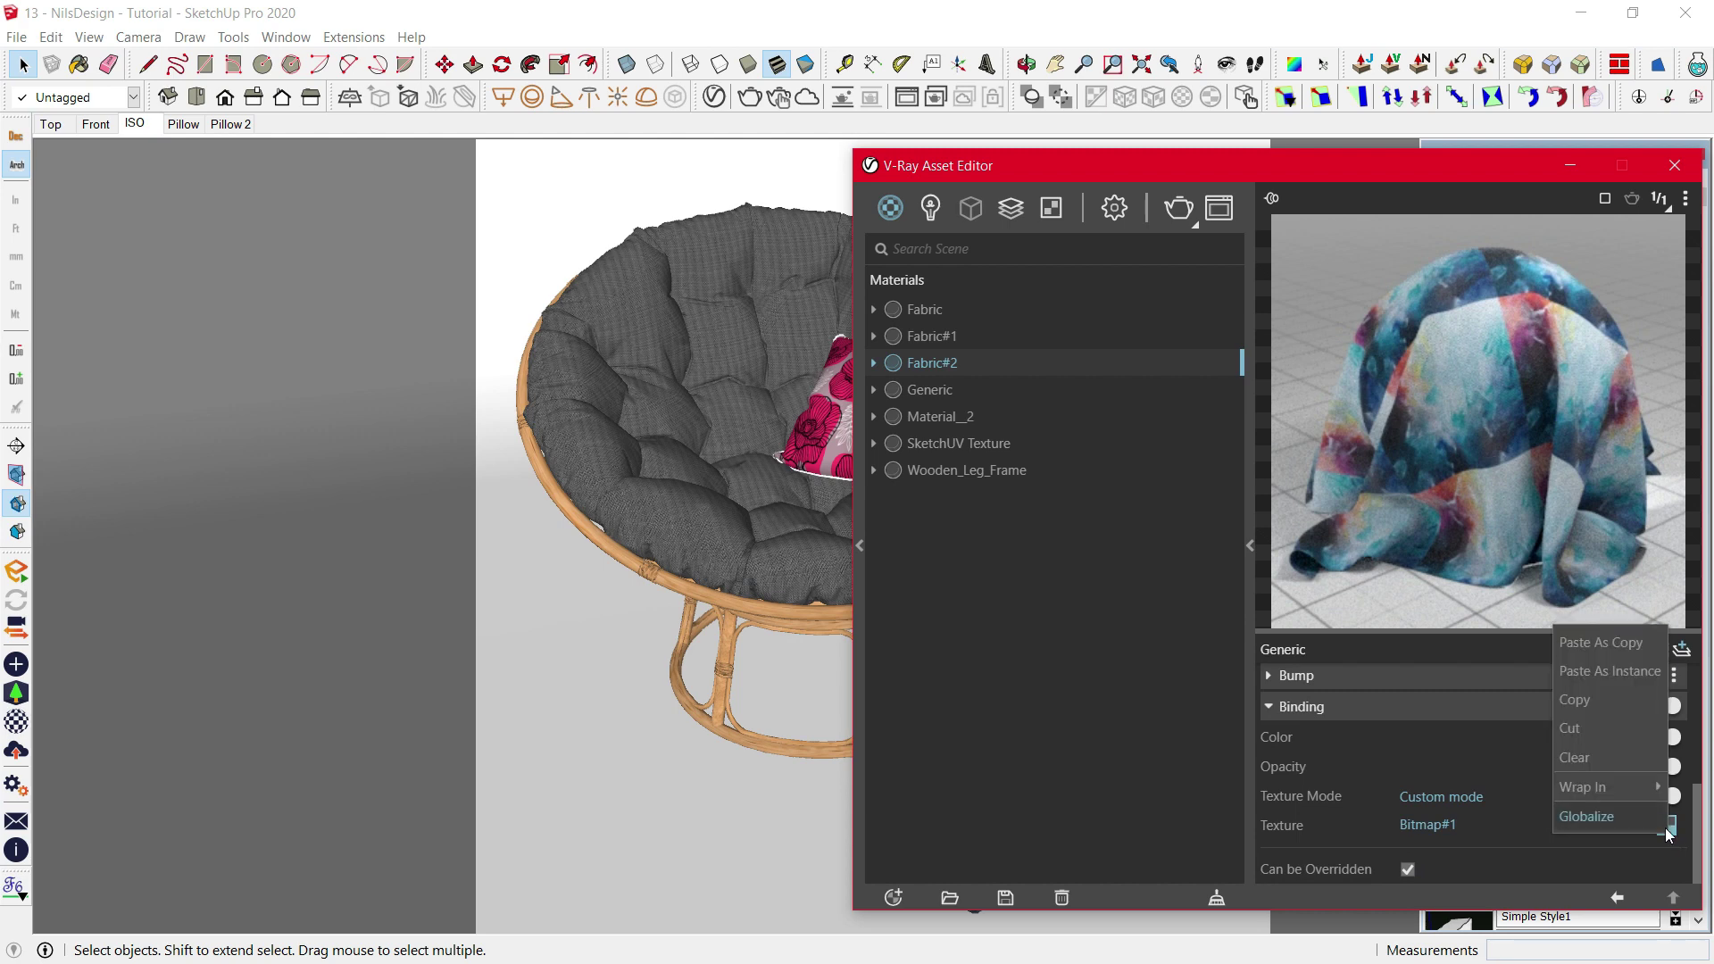
pyautogui.click(1610, 639)
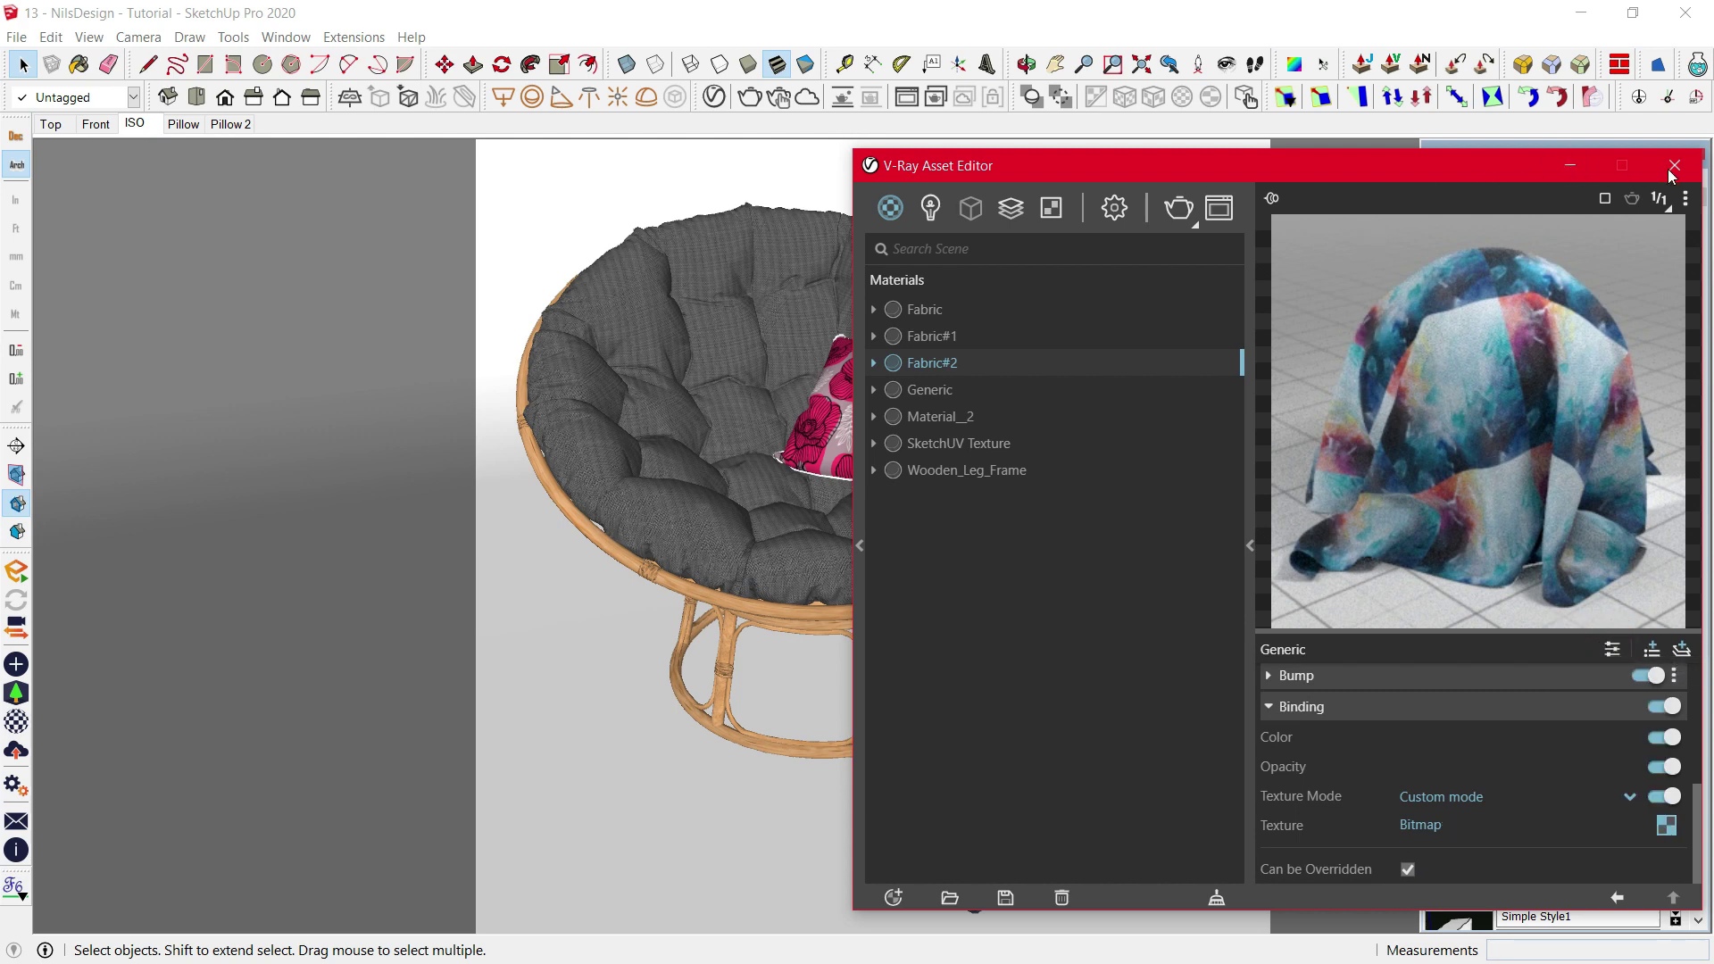
# - Apply the abstract-art Fabric#2 material to the surface of the plain blue pillow on the floor
pyautogui.moveTo(1464, 159); pyautogui.dragTo(549, 159)
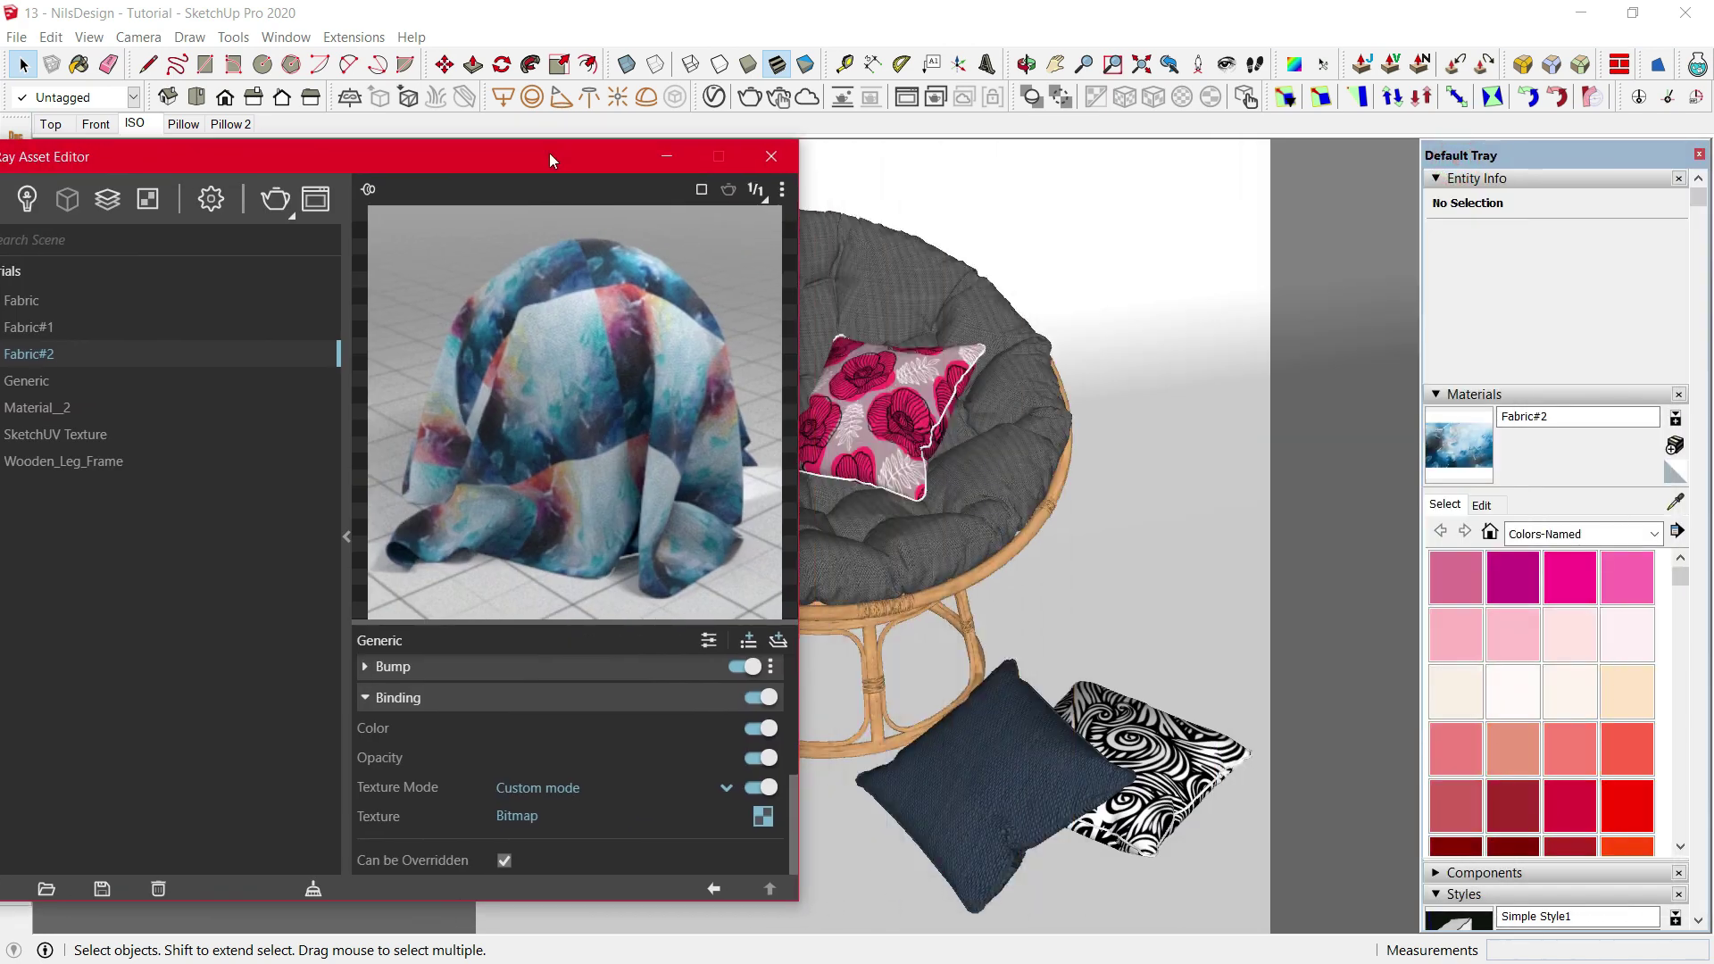
pyautogui.click(1024, 769)
pyautogui.doubleClick(1022, 764)
pyautogui.doubleClick(1024, 770)
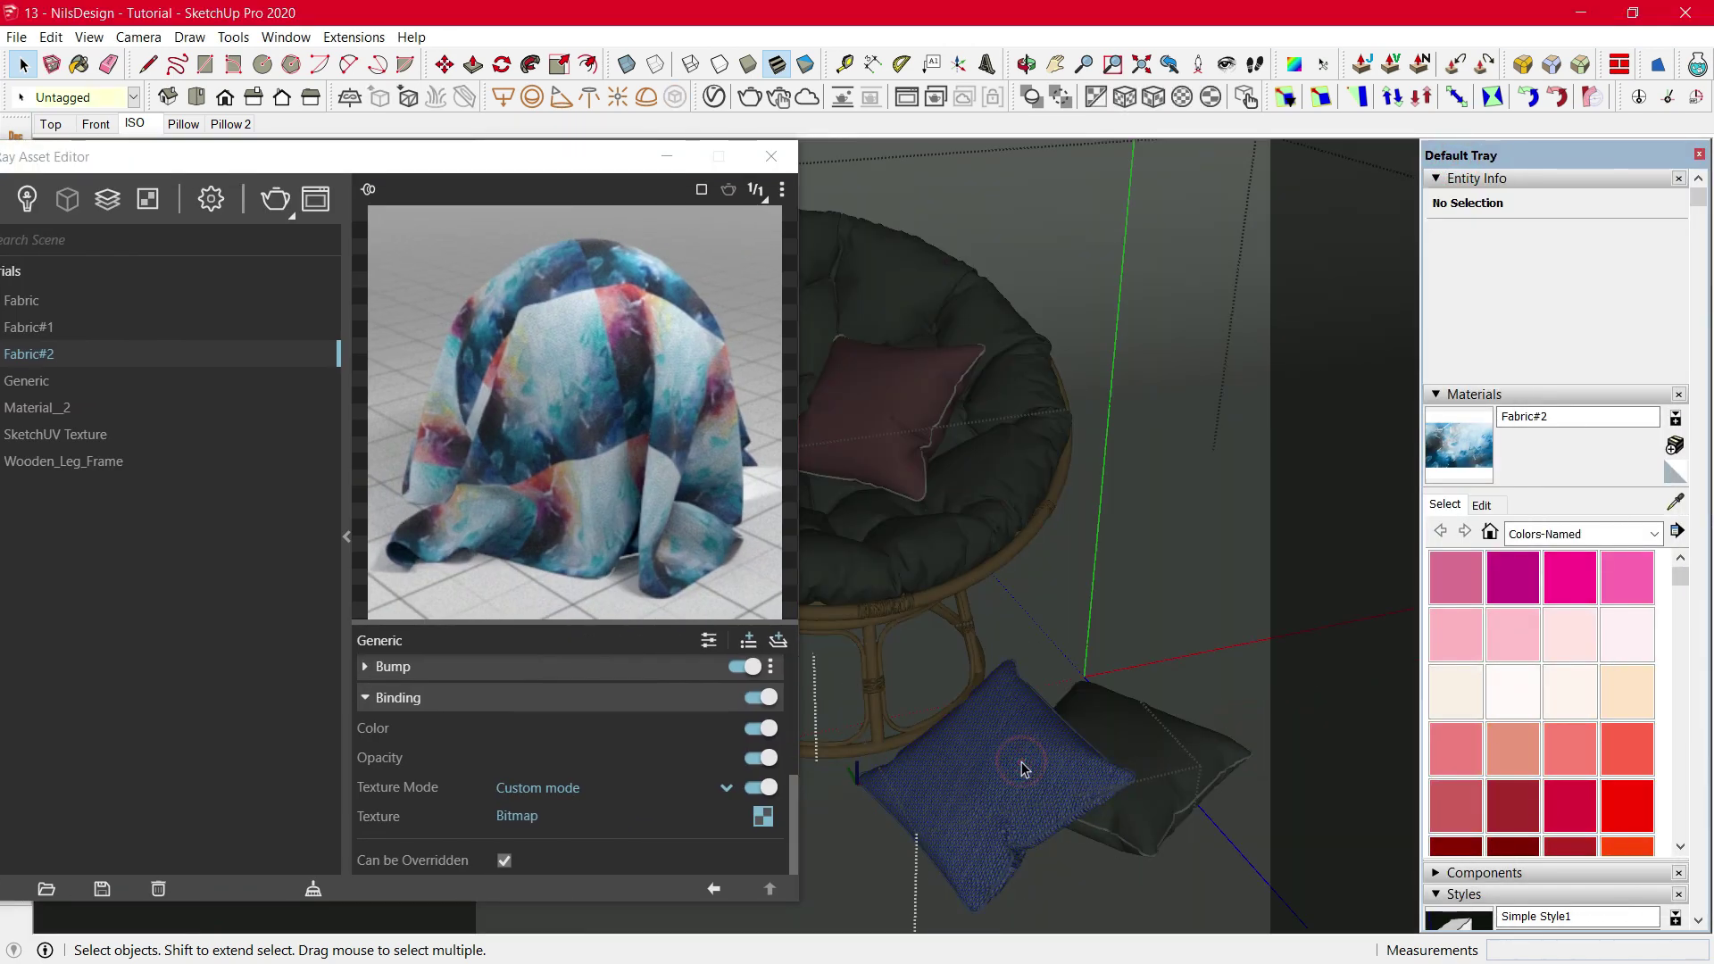
pyautogui.click(1024, 770)
pyautogui.rightClick(136, 359)
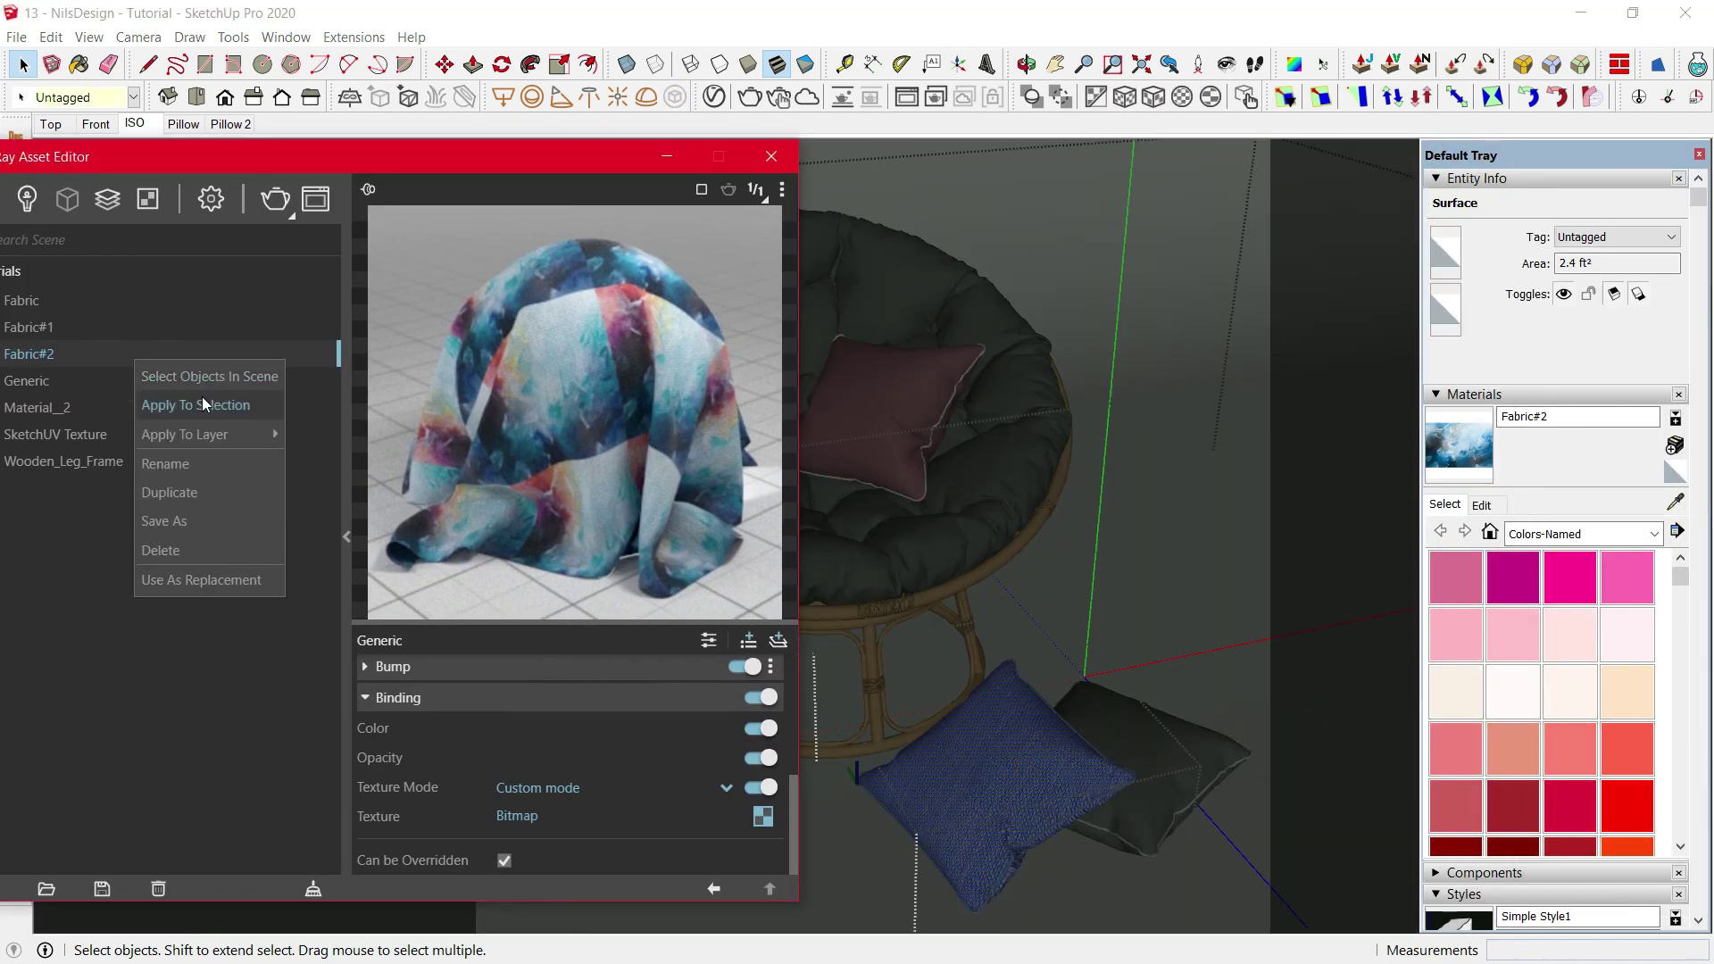
pyautogui.click(203, 403)
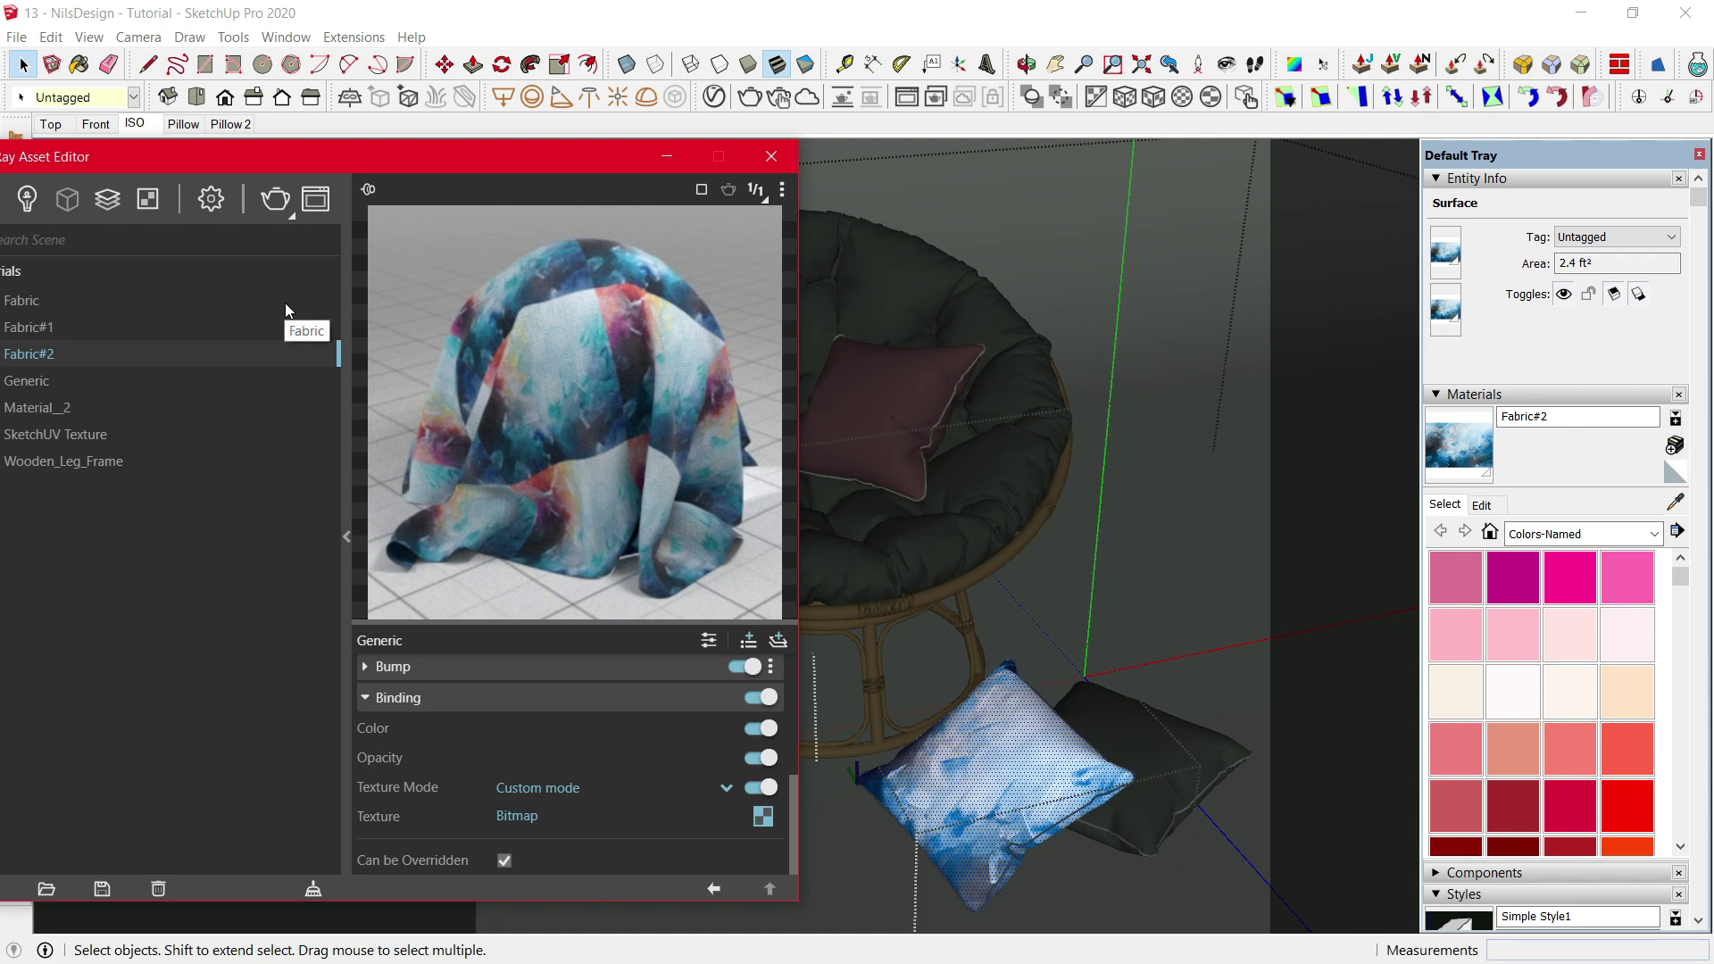
# - Duplicate the abstract-art Fabric#2 material in the V-Ray Asset Editor
pyautogui.moveTo(437, 166); pyautogui.dragTo(681, 121)
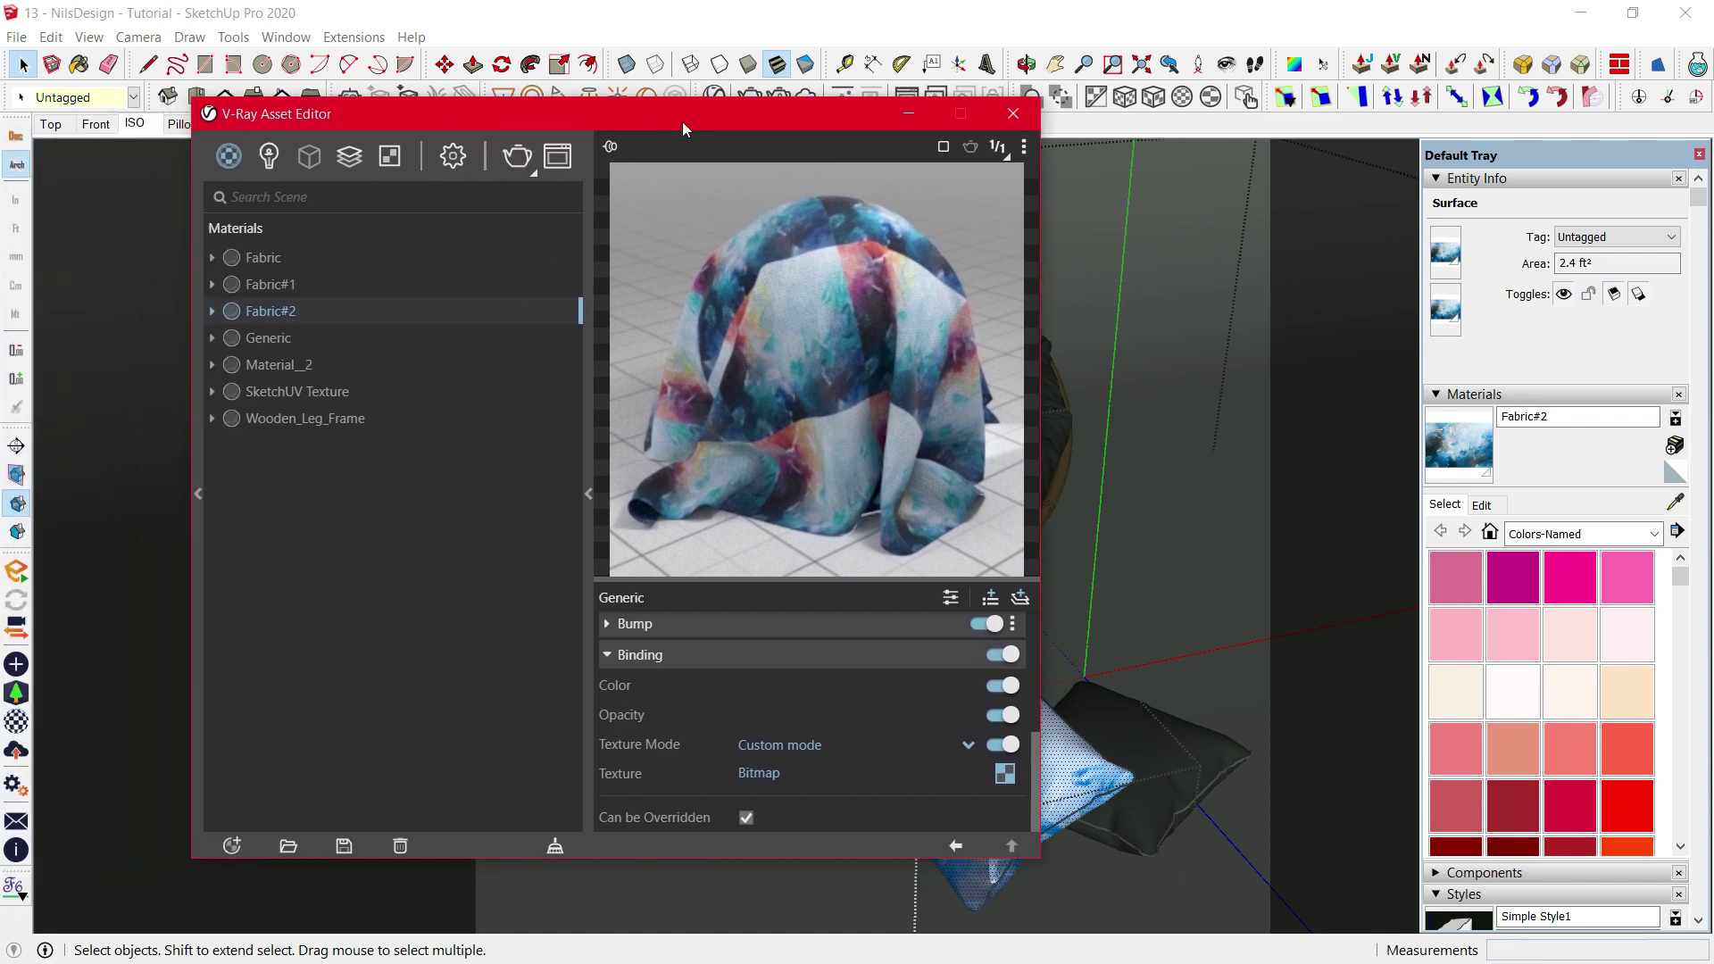
pyautogui.rightClick(327, 307)
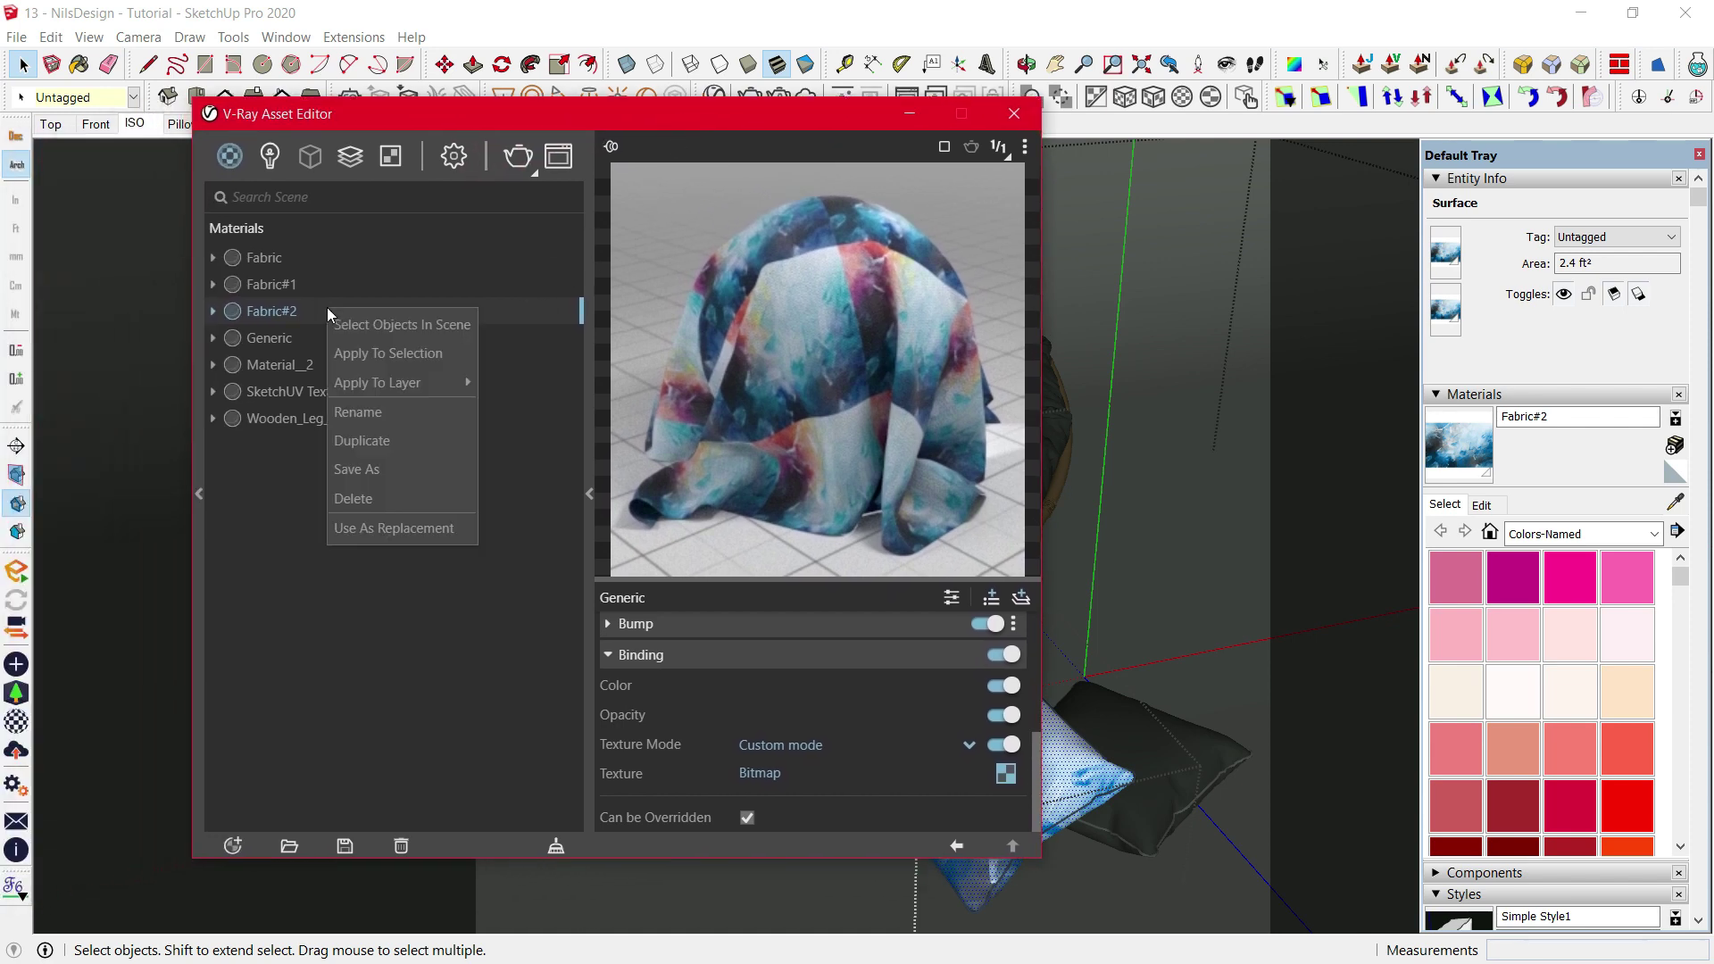
pyautogui.click(410, 438)
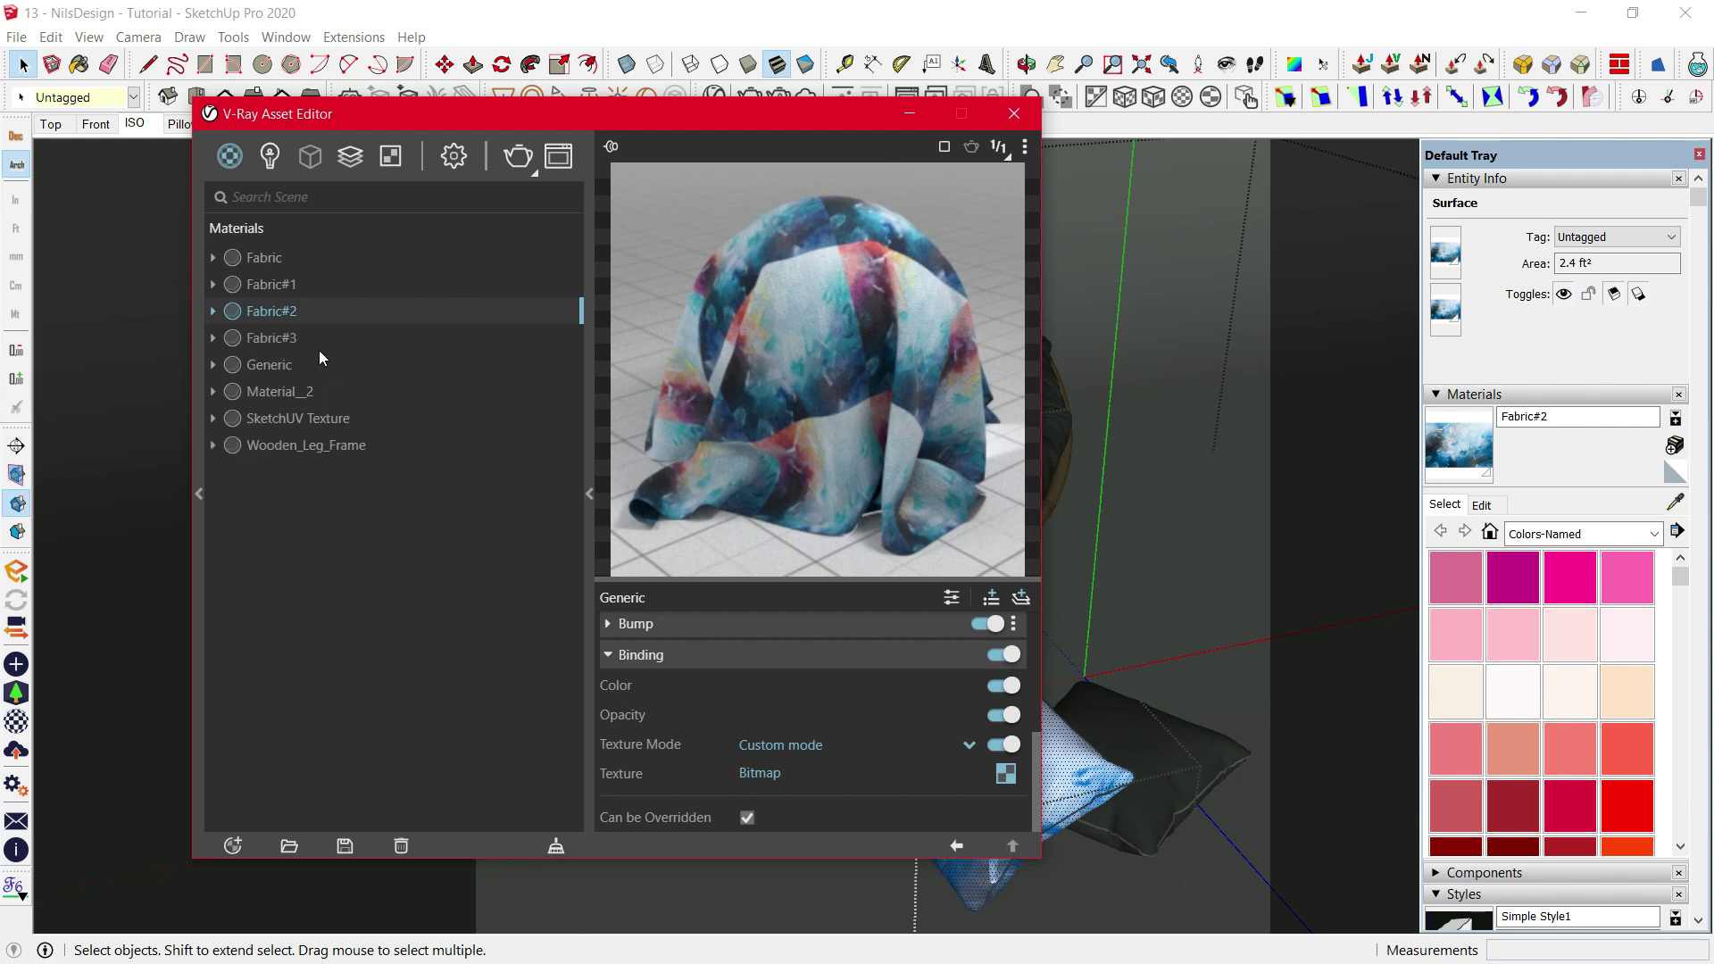
# - Replace the diffuse map of the duplicated material, Fabric#3, with a bitmap of the "Lemon colorful seamless pattern" image
pyautogui.click(306, 338)
pyautogui.rightClick(997, 697)
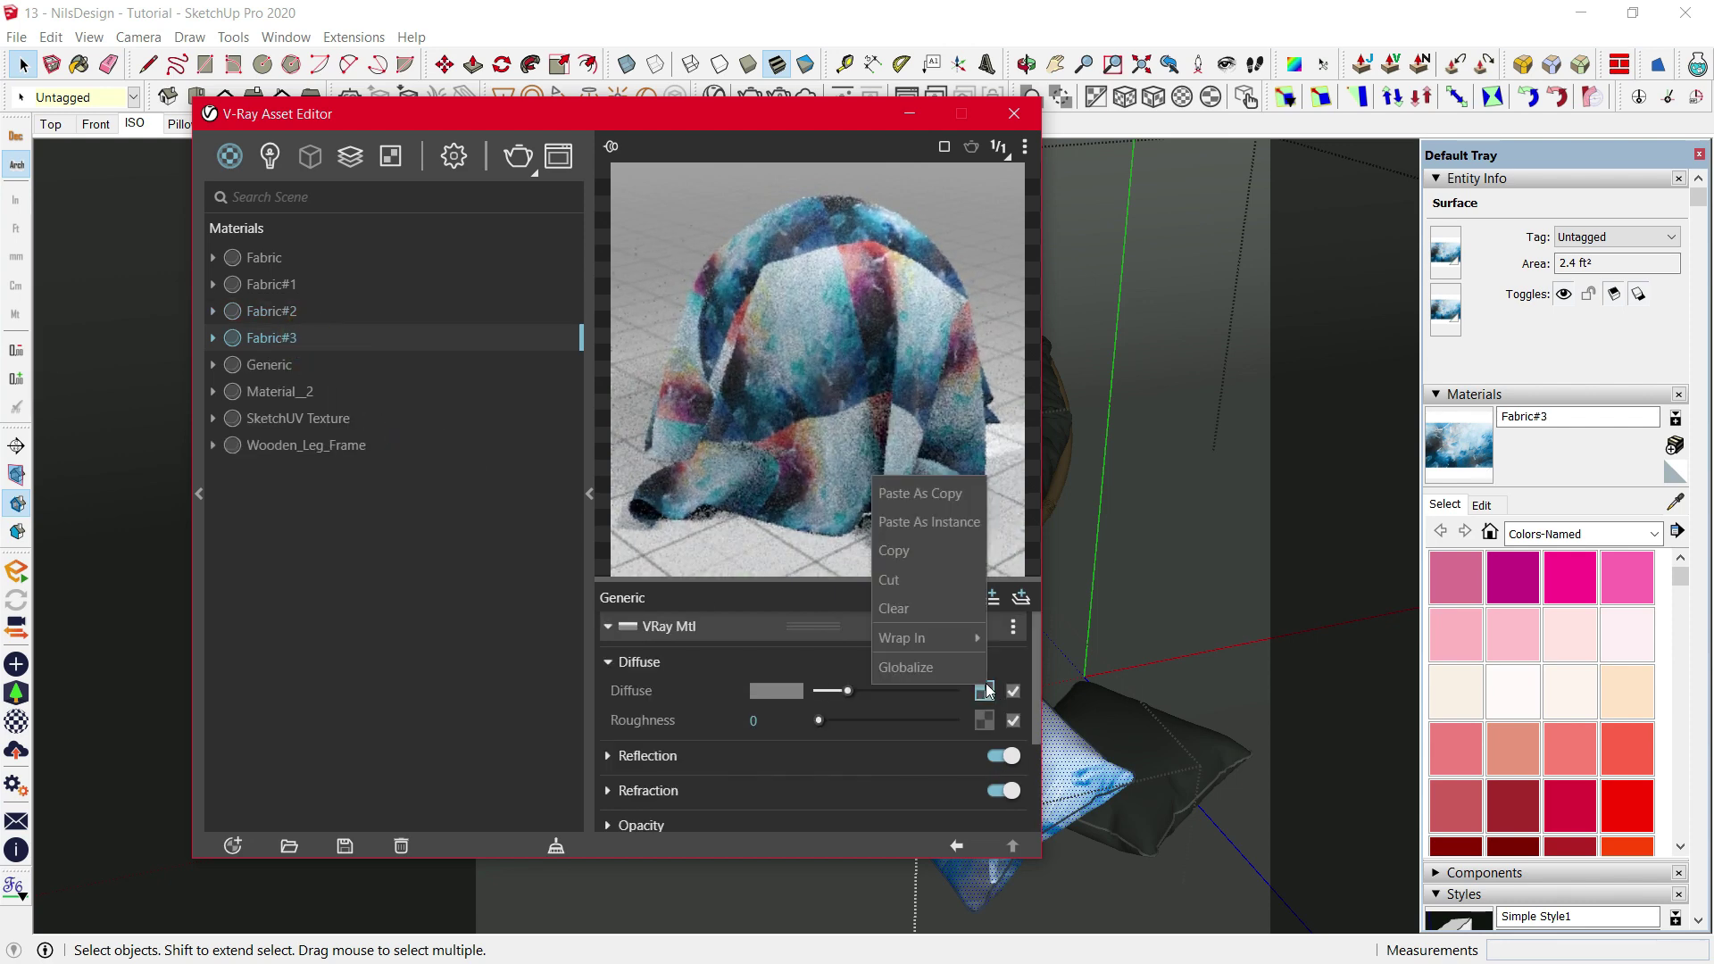
pyautogui.click(934, 598)
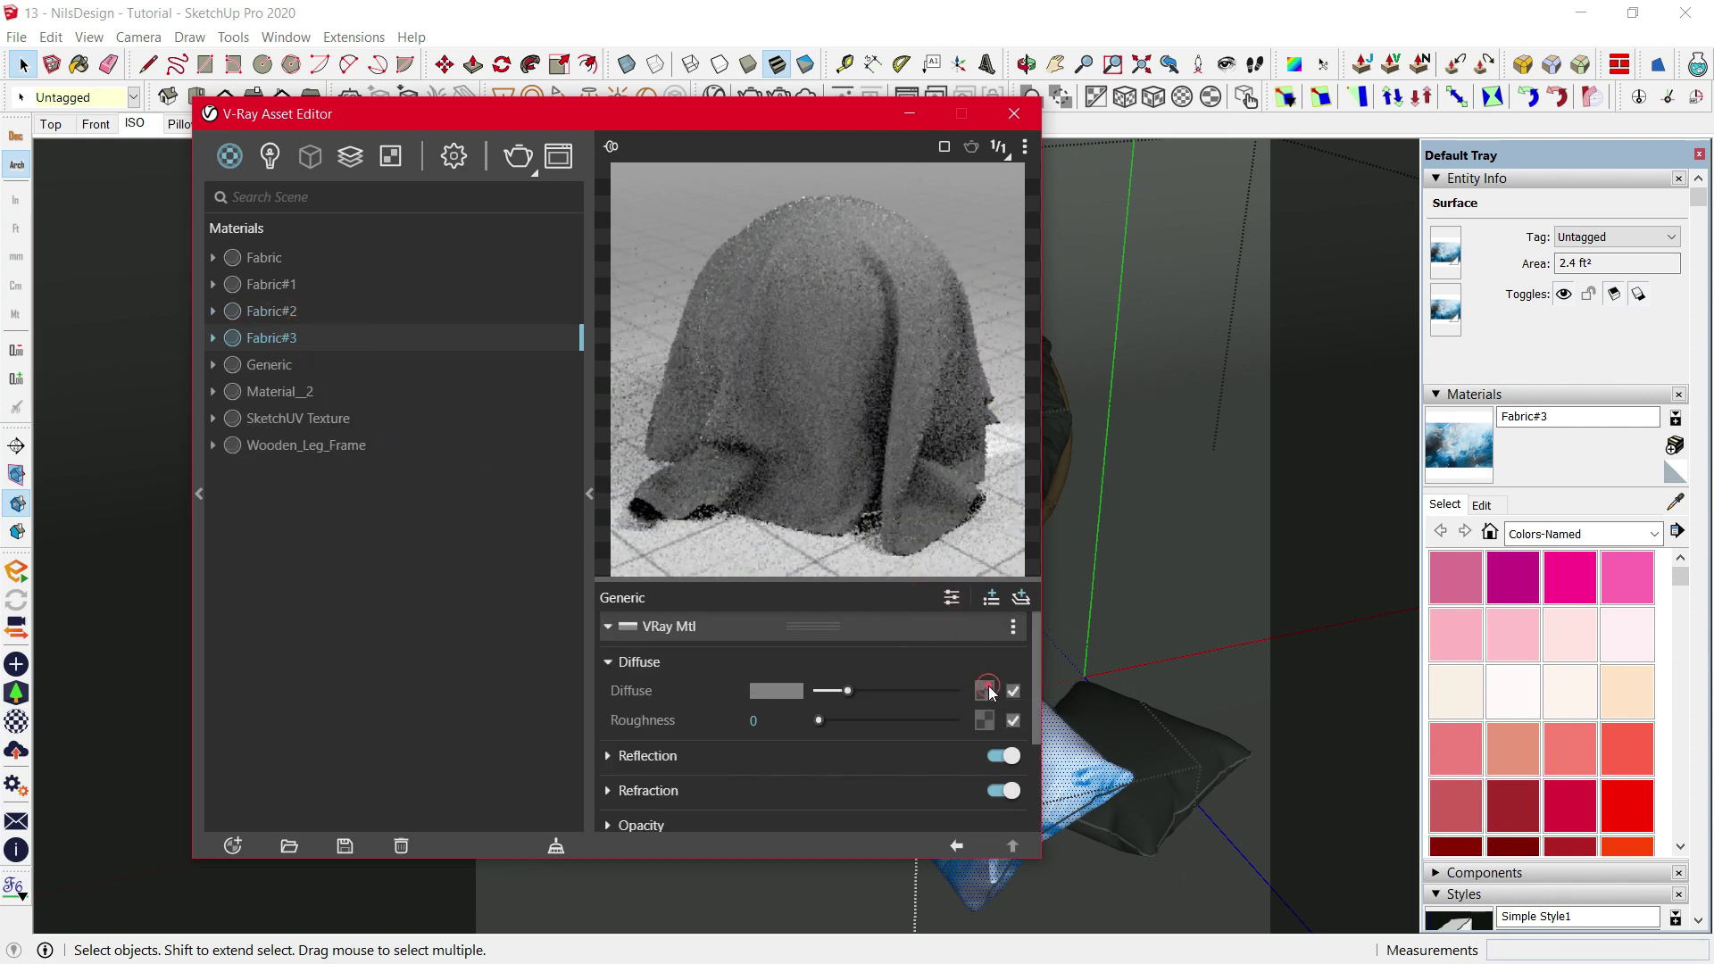
pyautogui.click(990, 597)
pyautogui.click(944, 175)
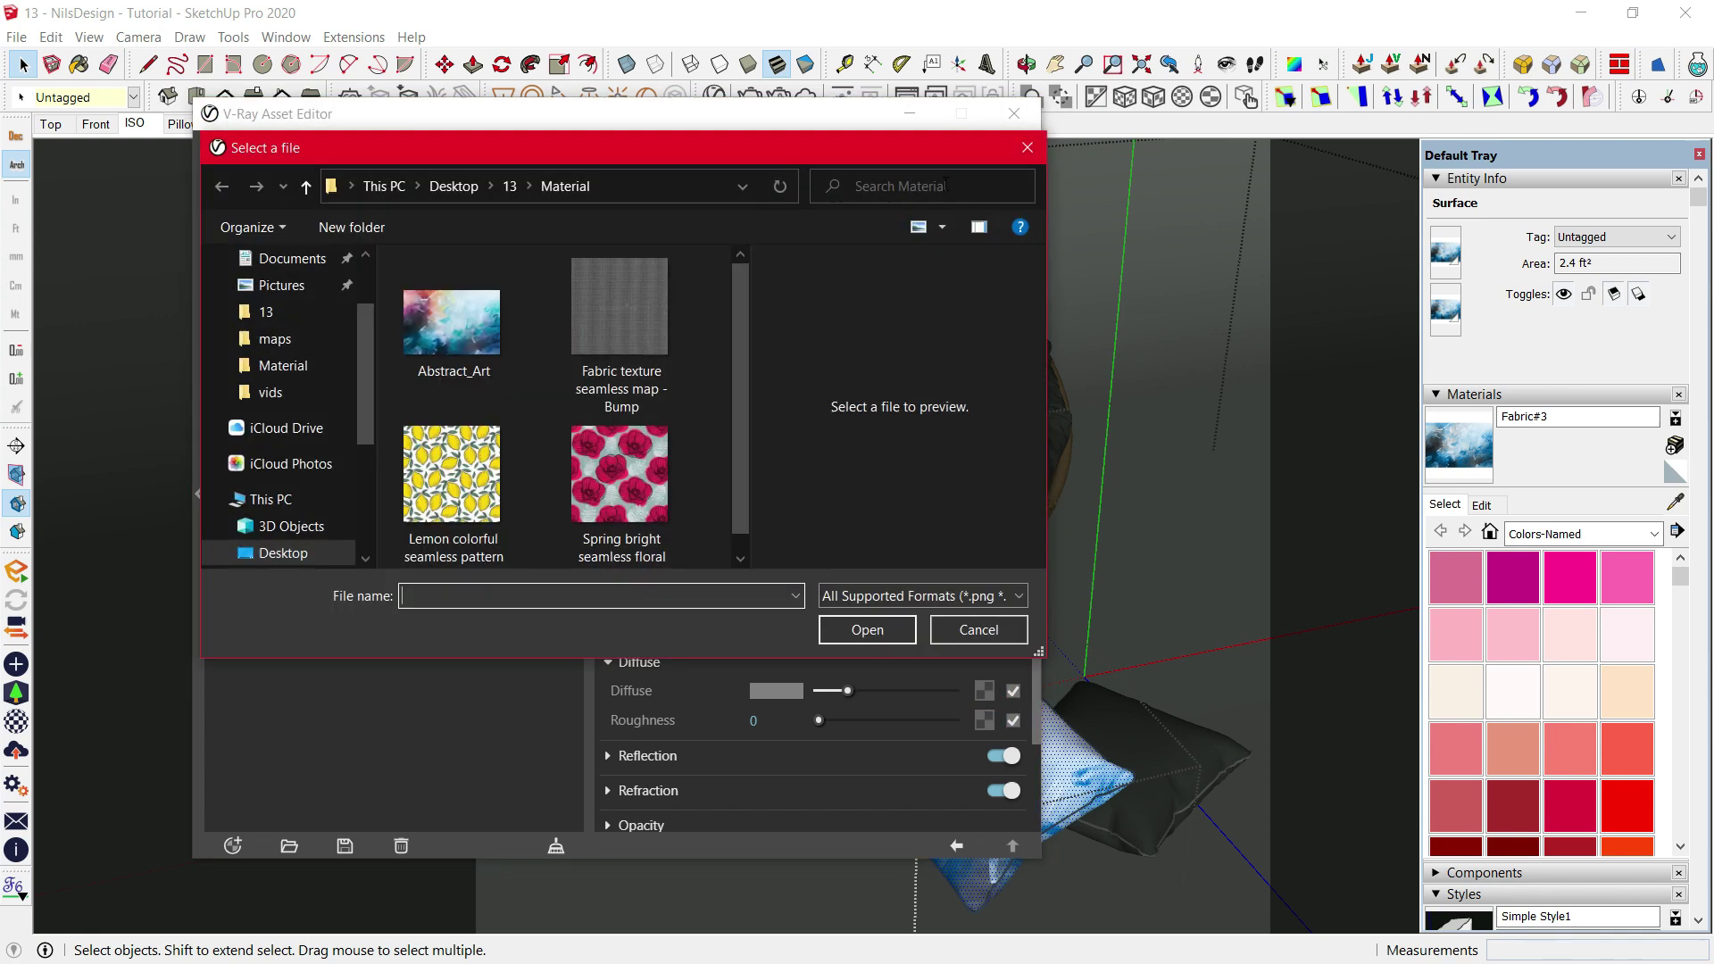
pyautogui.click(451, 460)
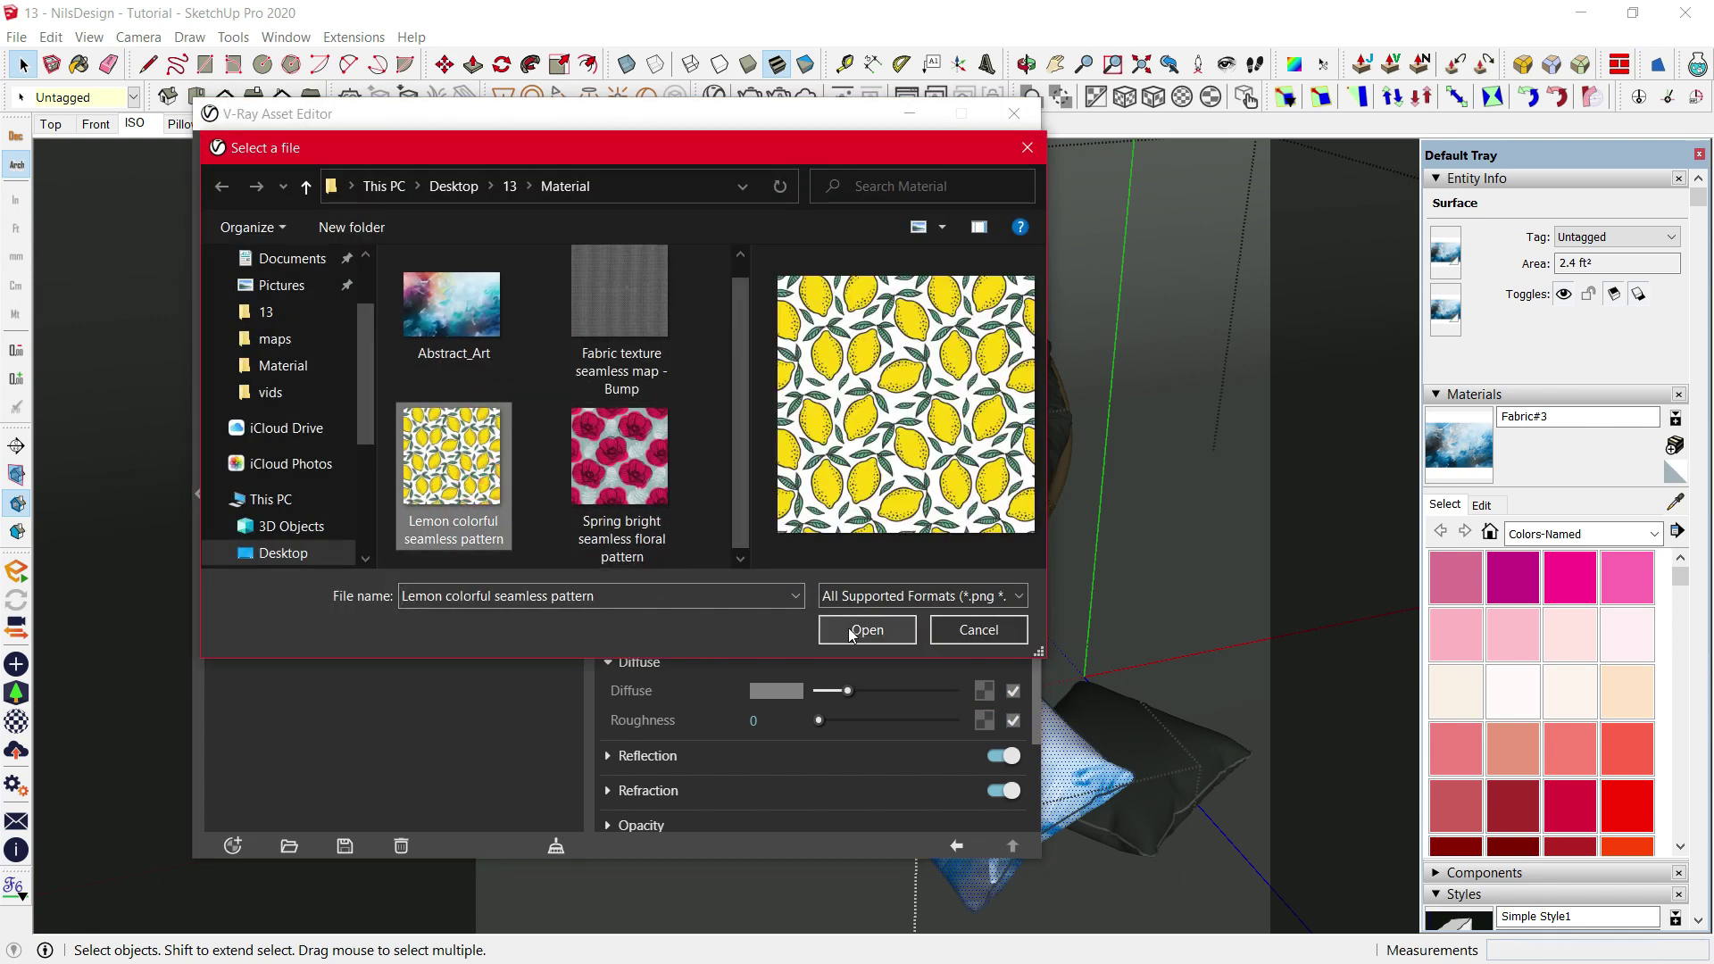
pyautogui.click(833, 632)
pyautogui.click(962, 843)
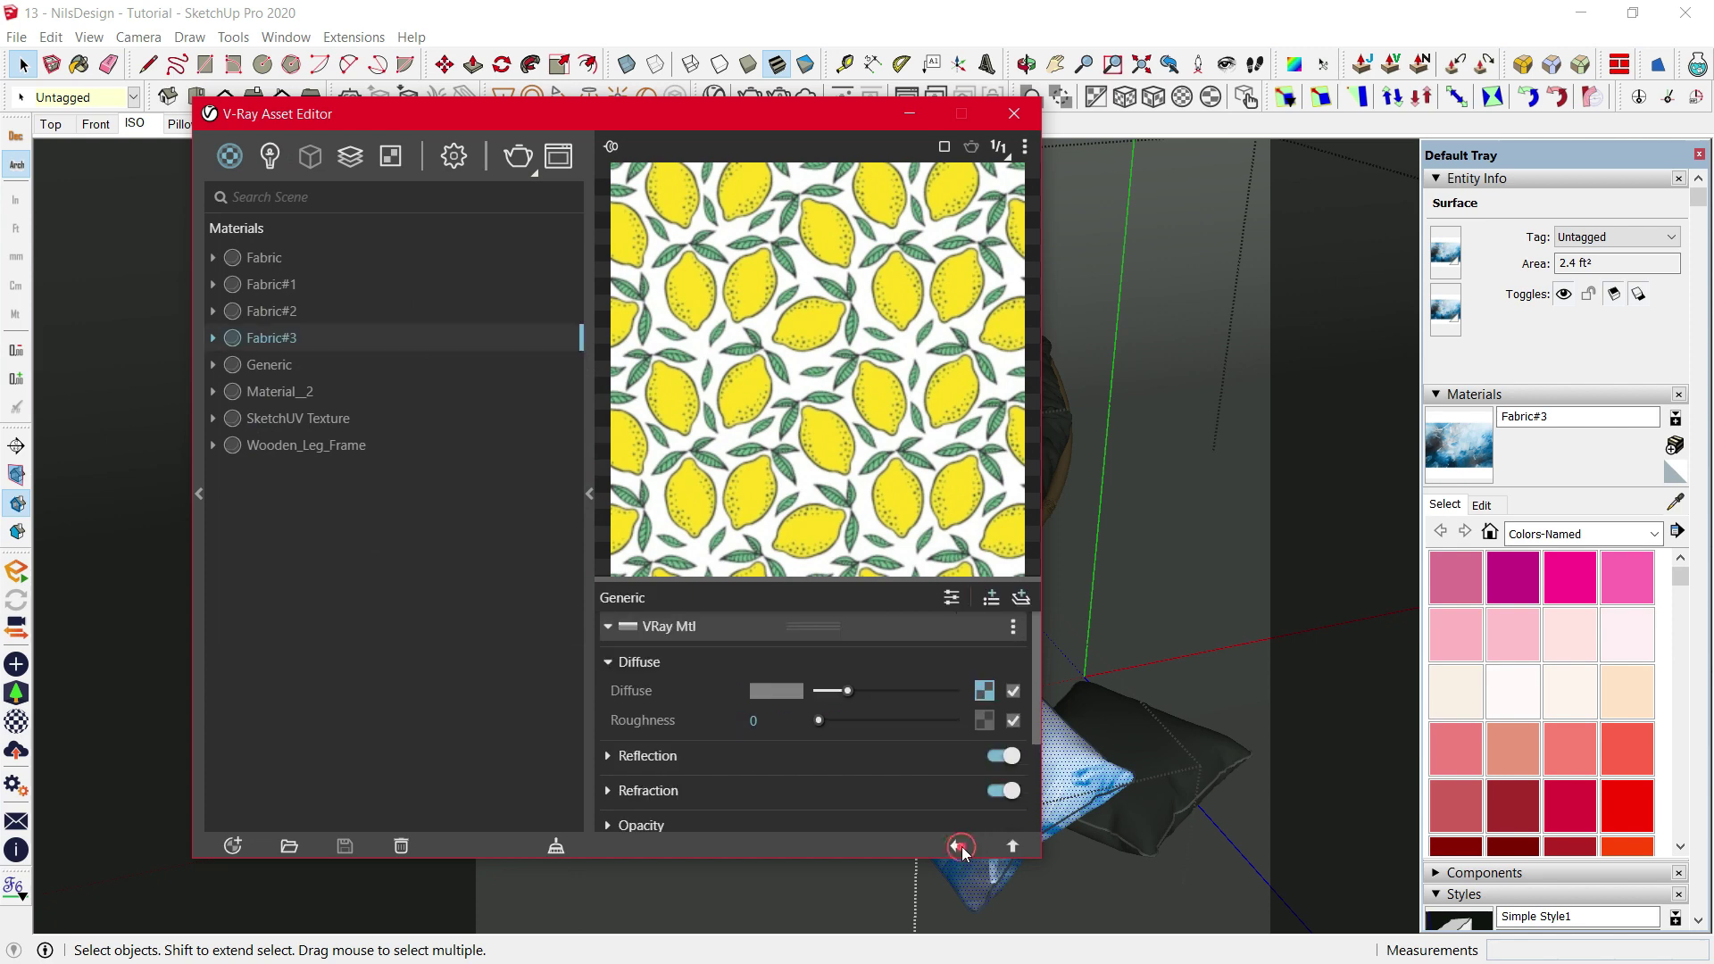
# - Copy the lemon diffuse bitmap and paste it as a copy into Fabric#3's custom binding texture slot
pyautogui.rightClick(986, 691)
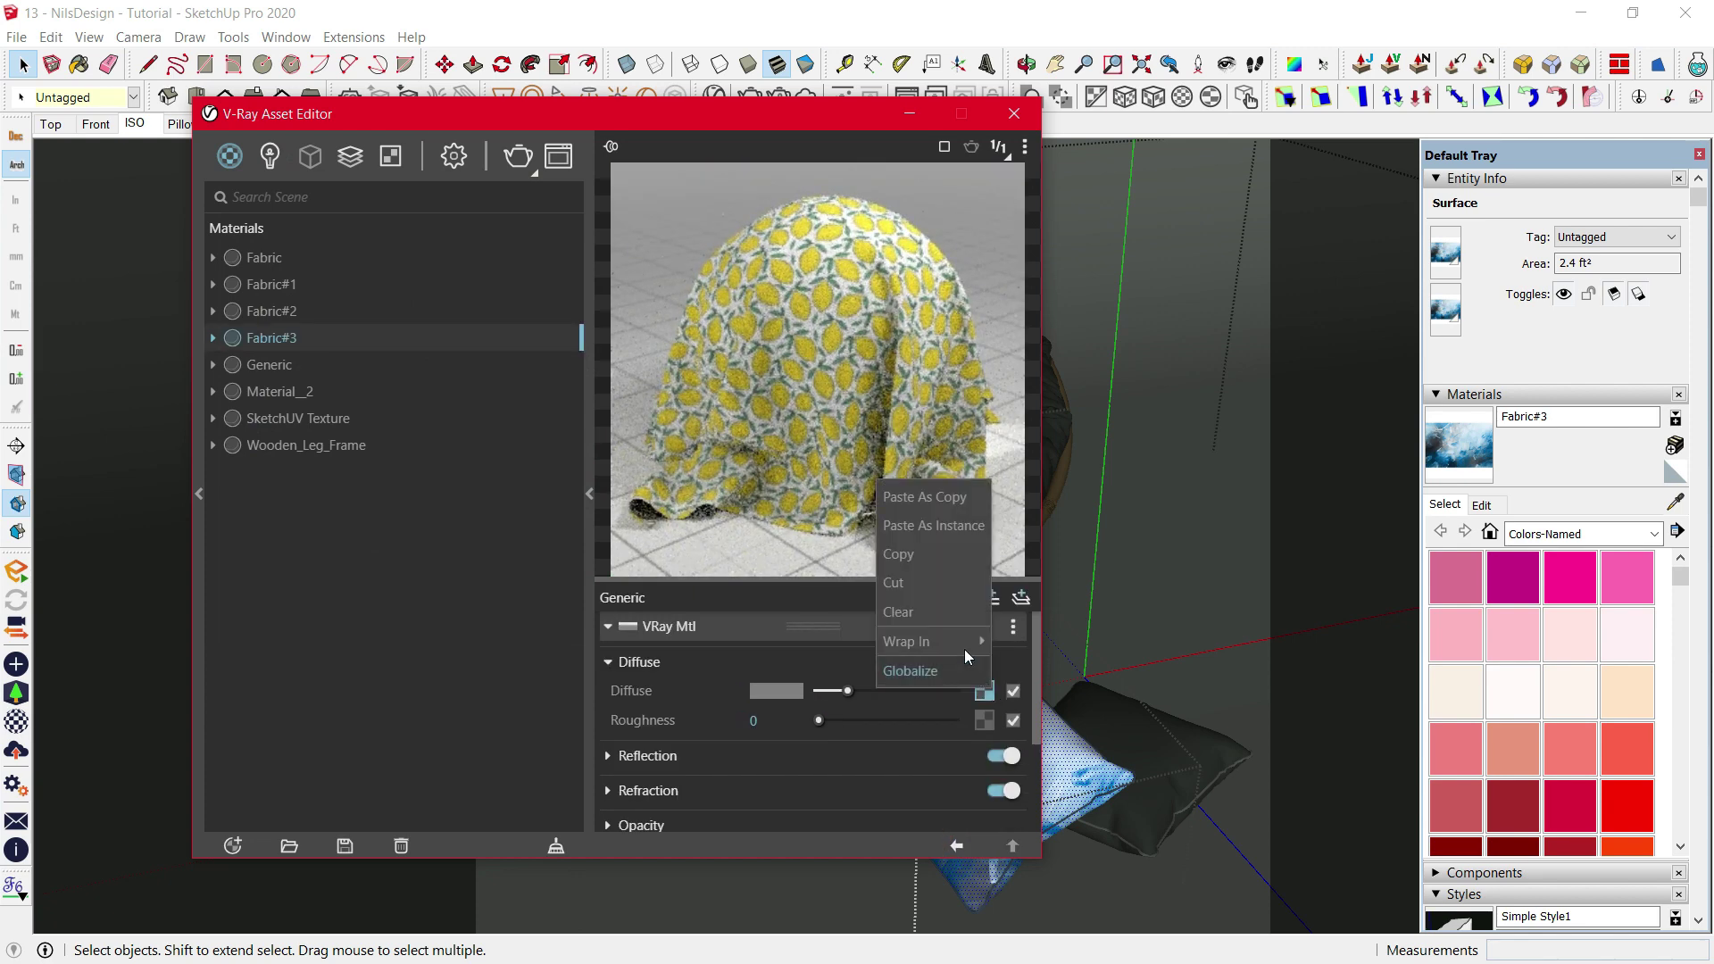
pyautogui.click(931, 556)
pyautogui.scroll(-3, 960, 808)
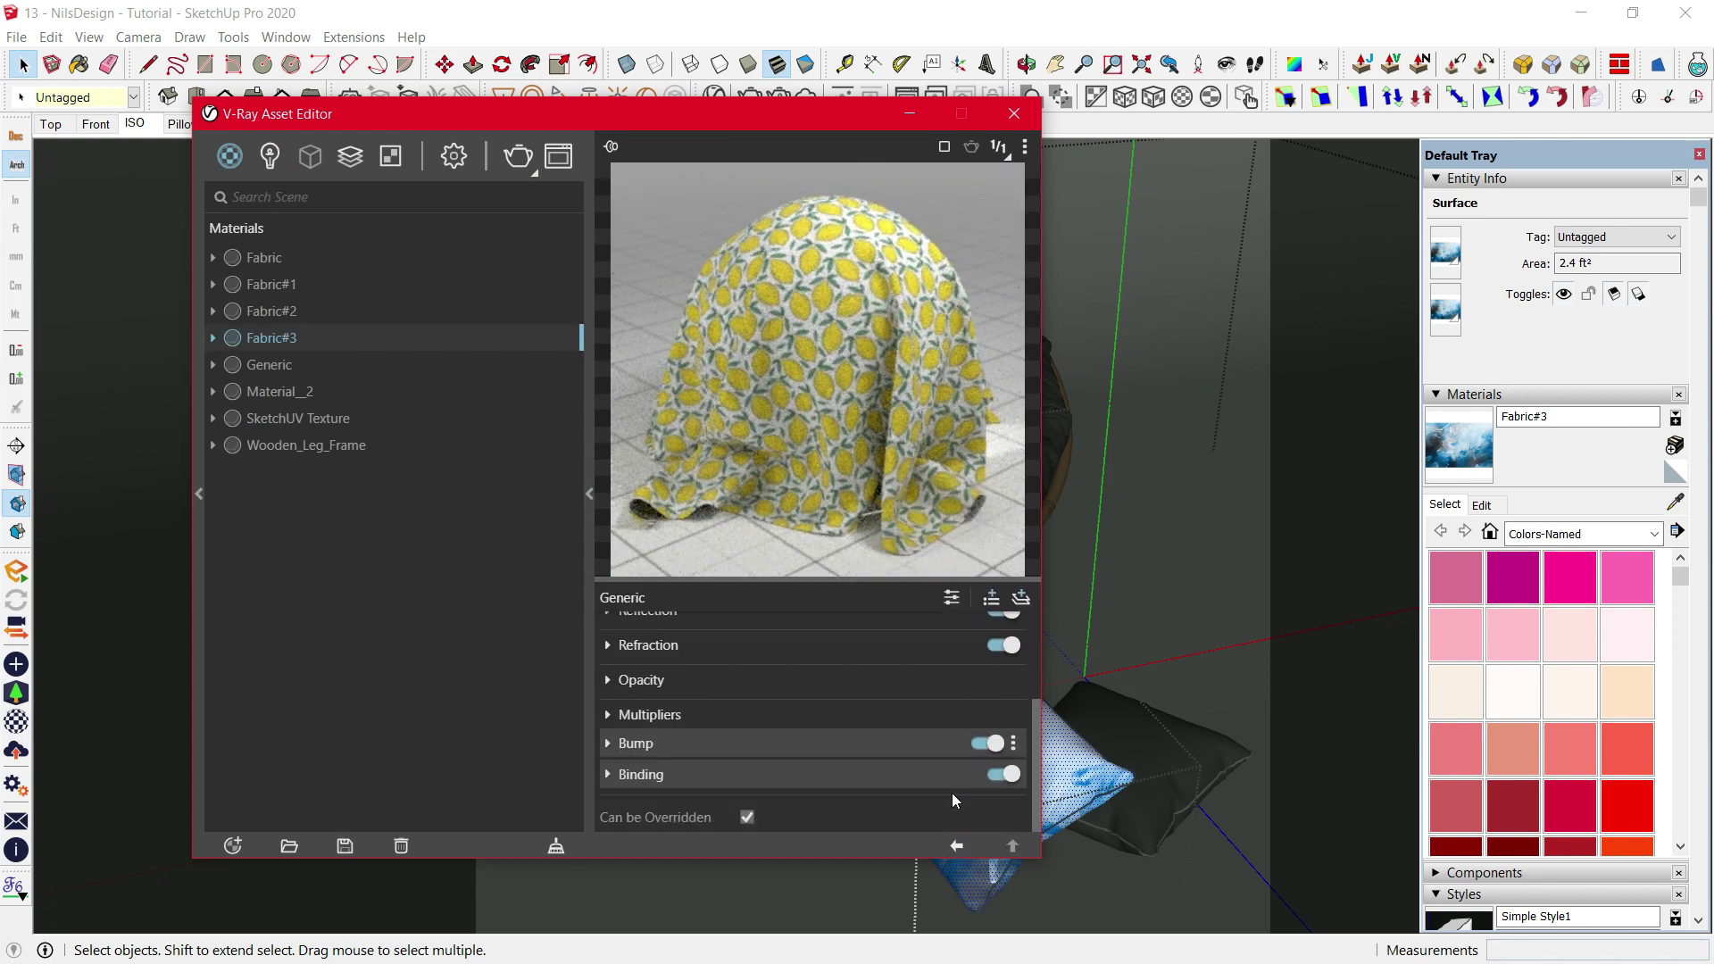
pyautogui.click(922, 763)
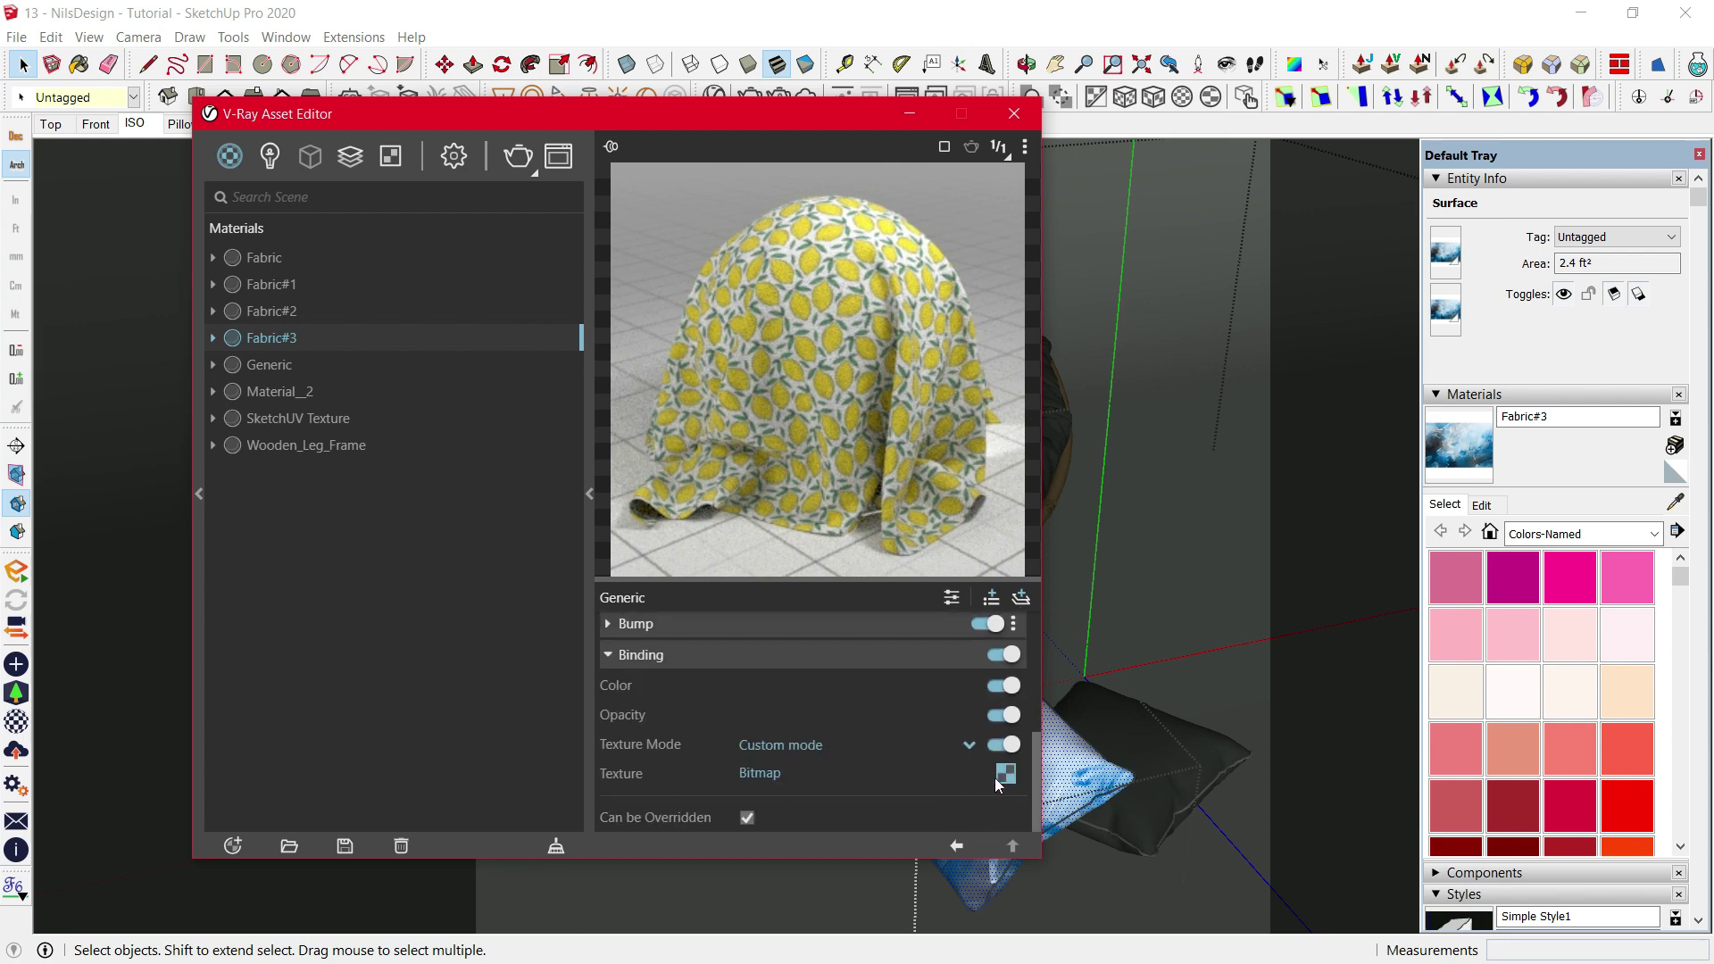
pyautogui.rightClick(1006, 775)
pyautogui.click(961, 589)
# - Apply the lemon Fabric#3 material to the surface of the black-and-white patterned pillow, then close the Asset Editor and leave the pillow group
pyautogui.doubleClick(1174, 768)
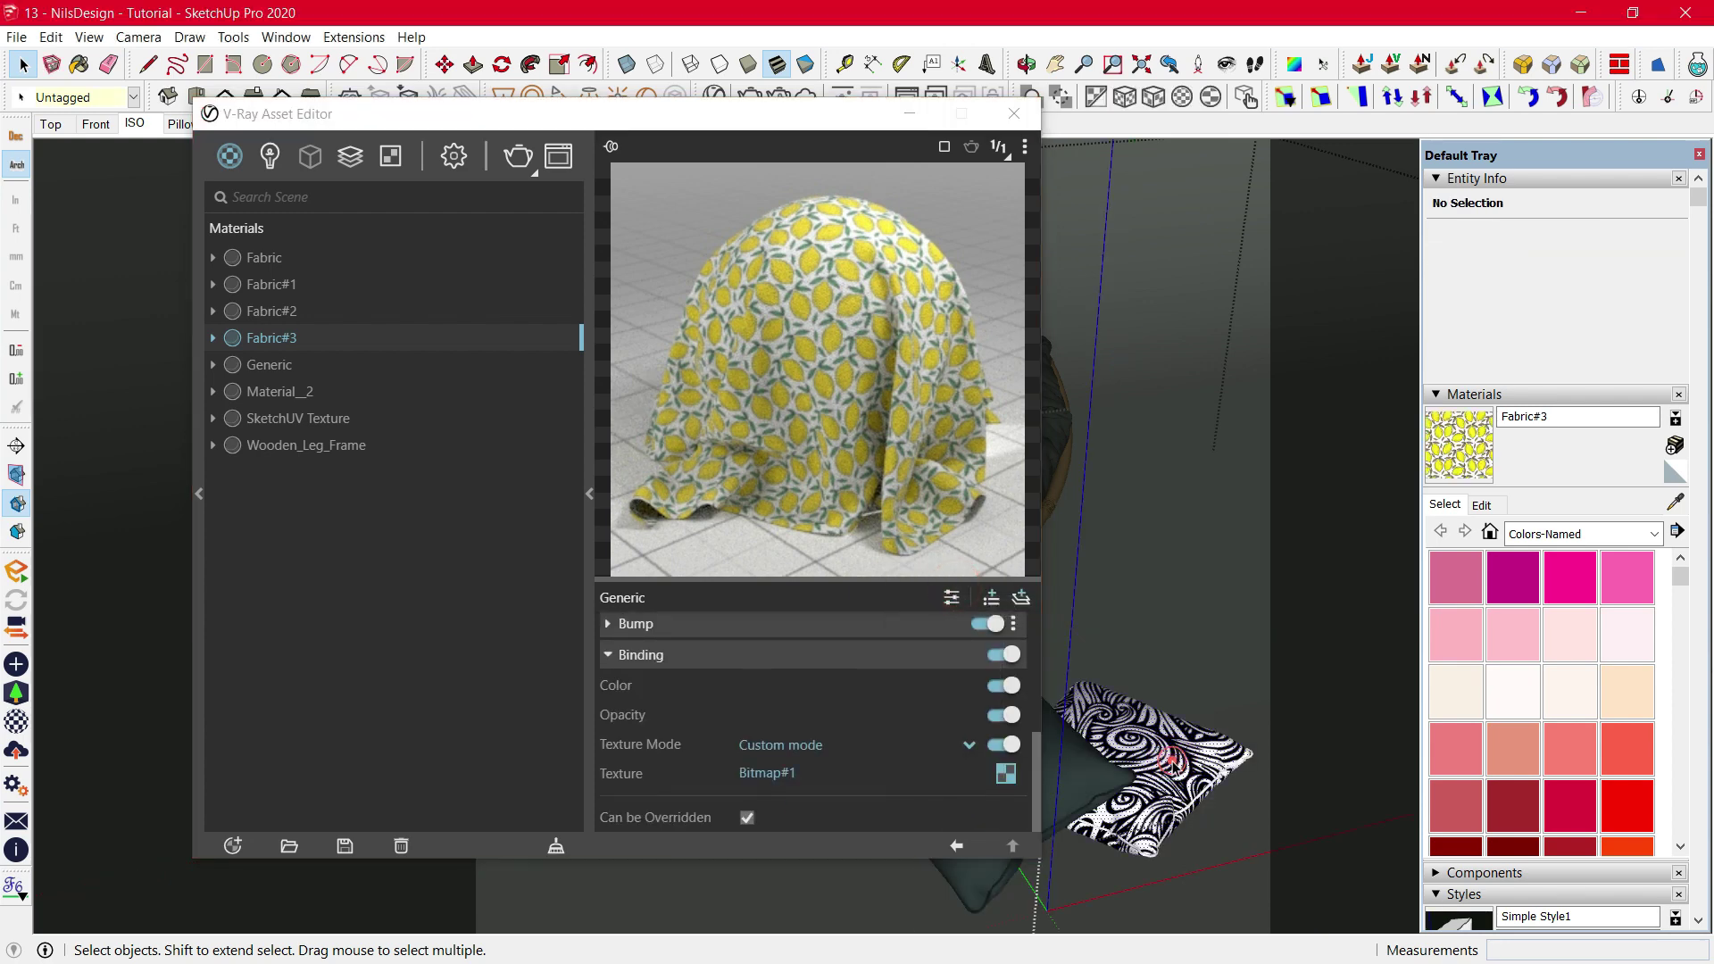
pyautogui.click(1174, 768)
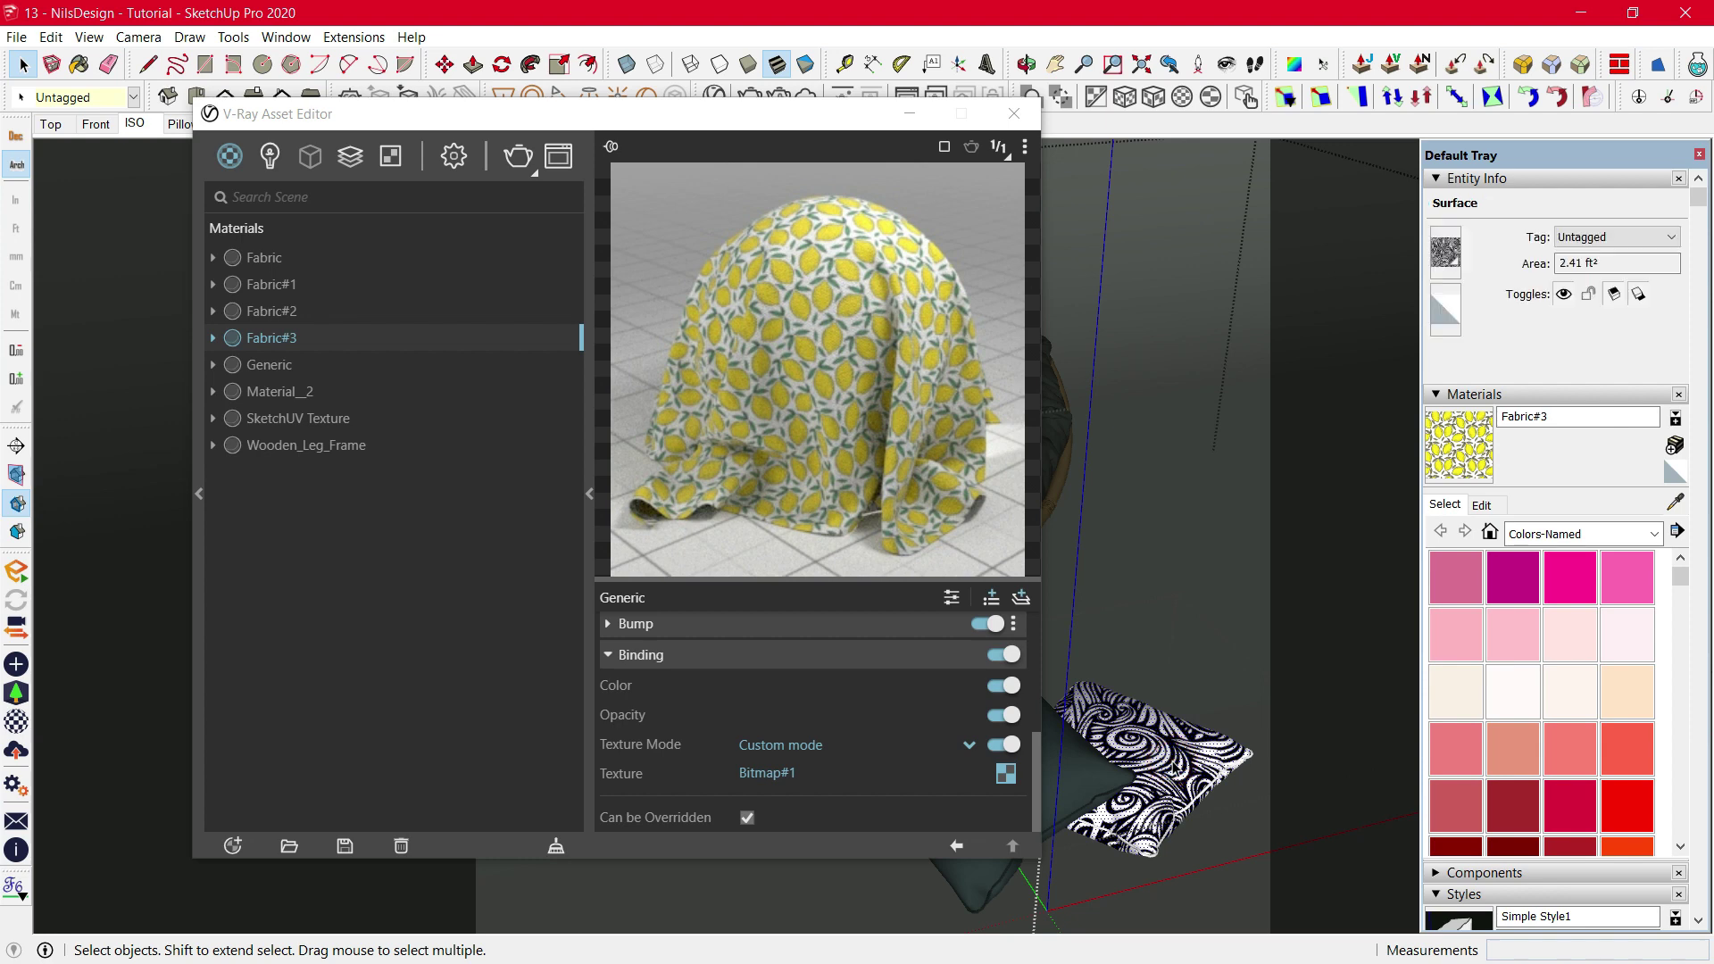
pyautogui.rightClick(398, 341)
pyautogui.click(449, 374)
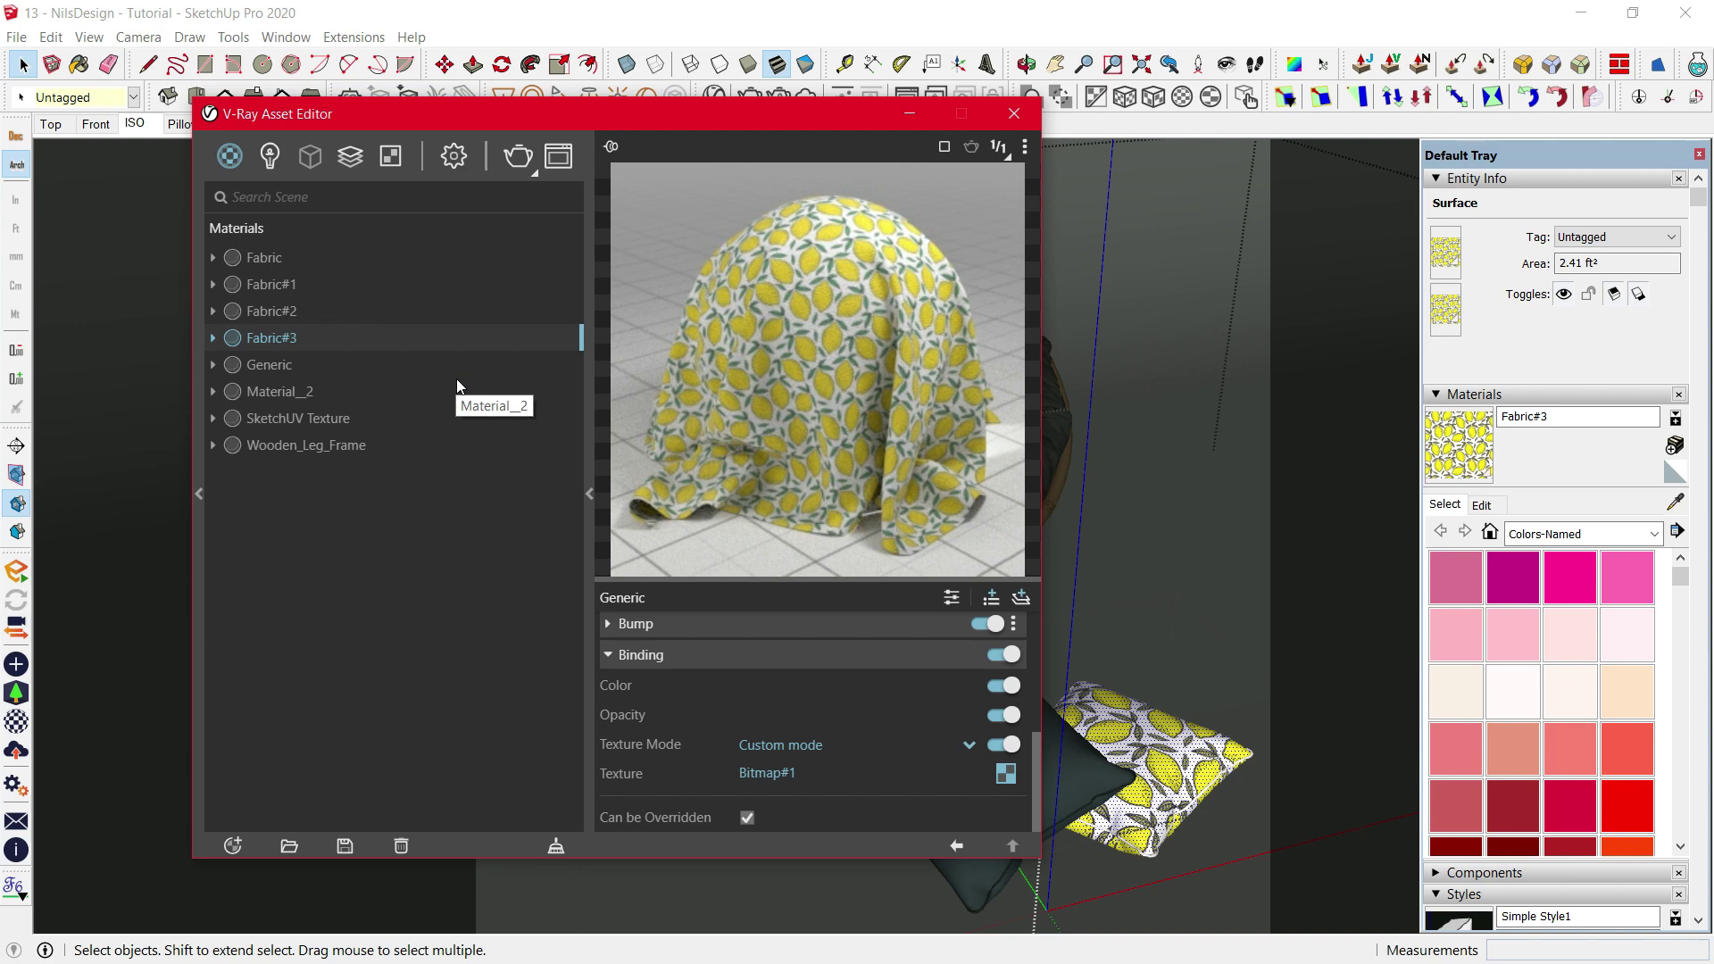
pyautogui.click(1013, 113)
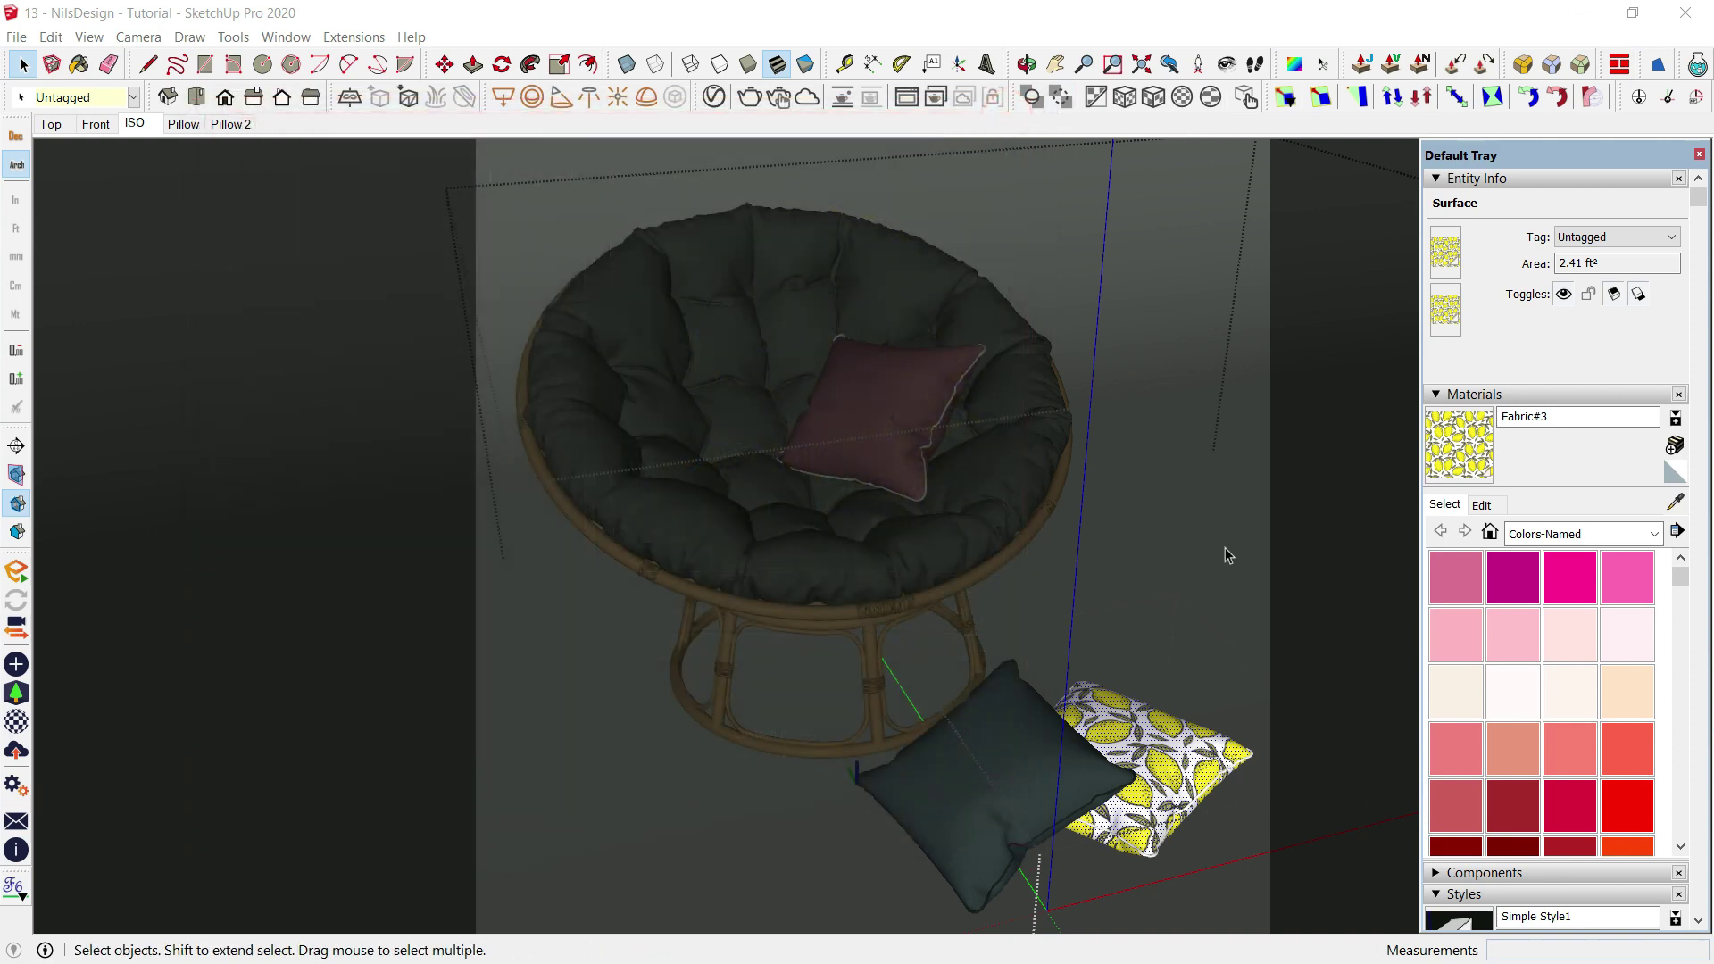
pyautogui.click(1231, 622)
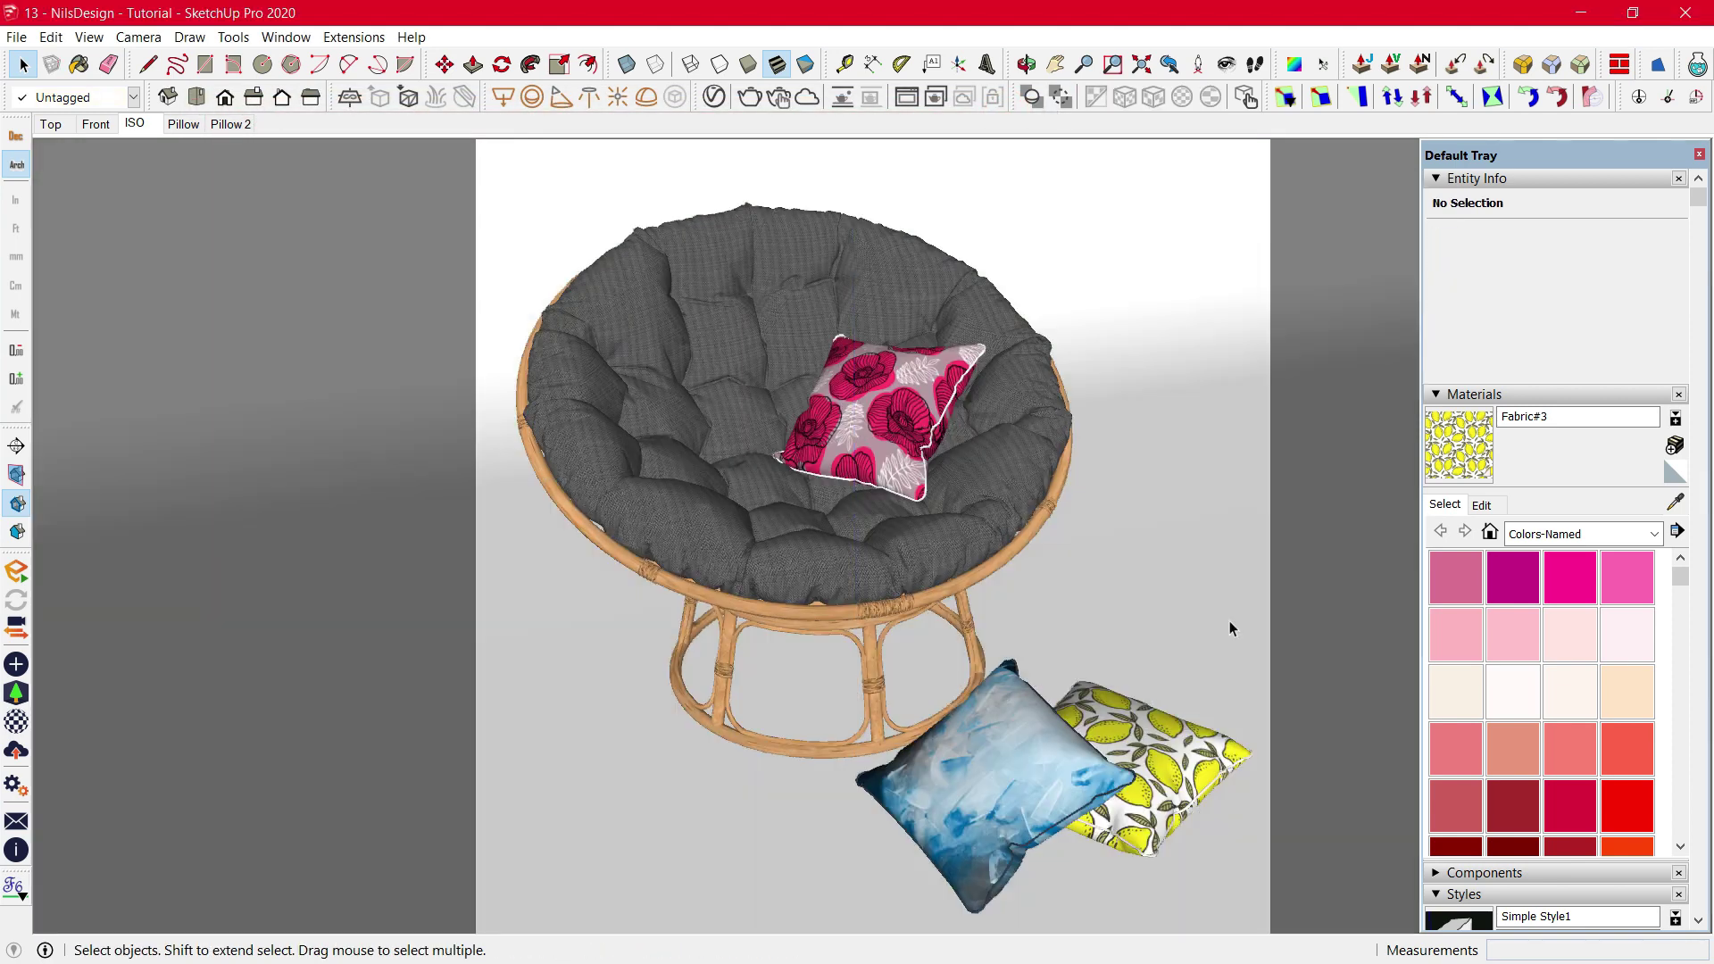
# - Close the Default Tray and render a V-Ray frame buffer region enclosing the two pillows on the floor
pyautogui.click(1698, 154)
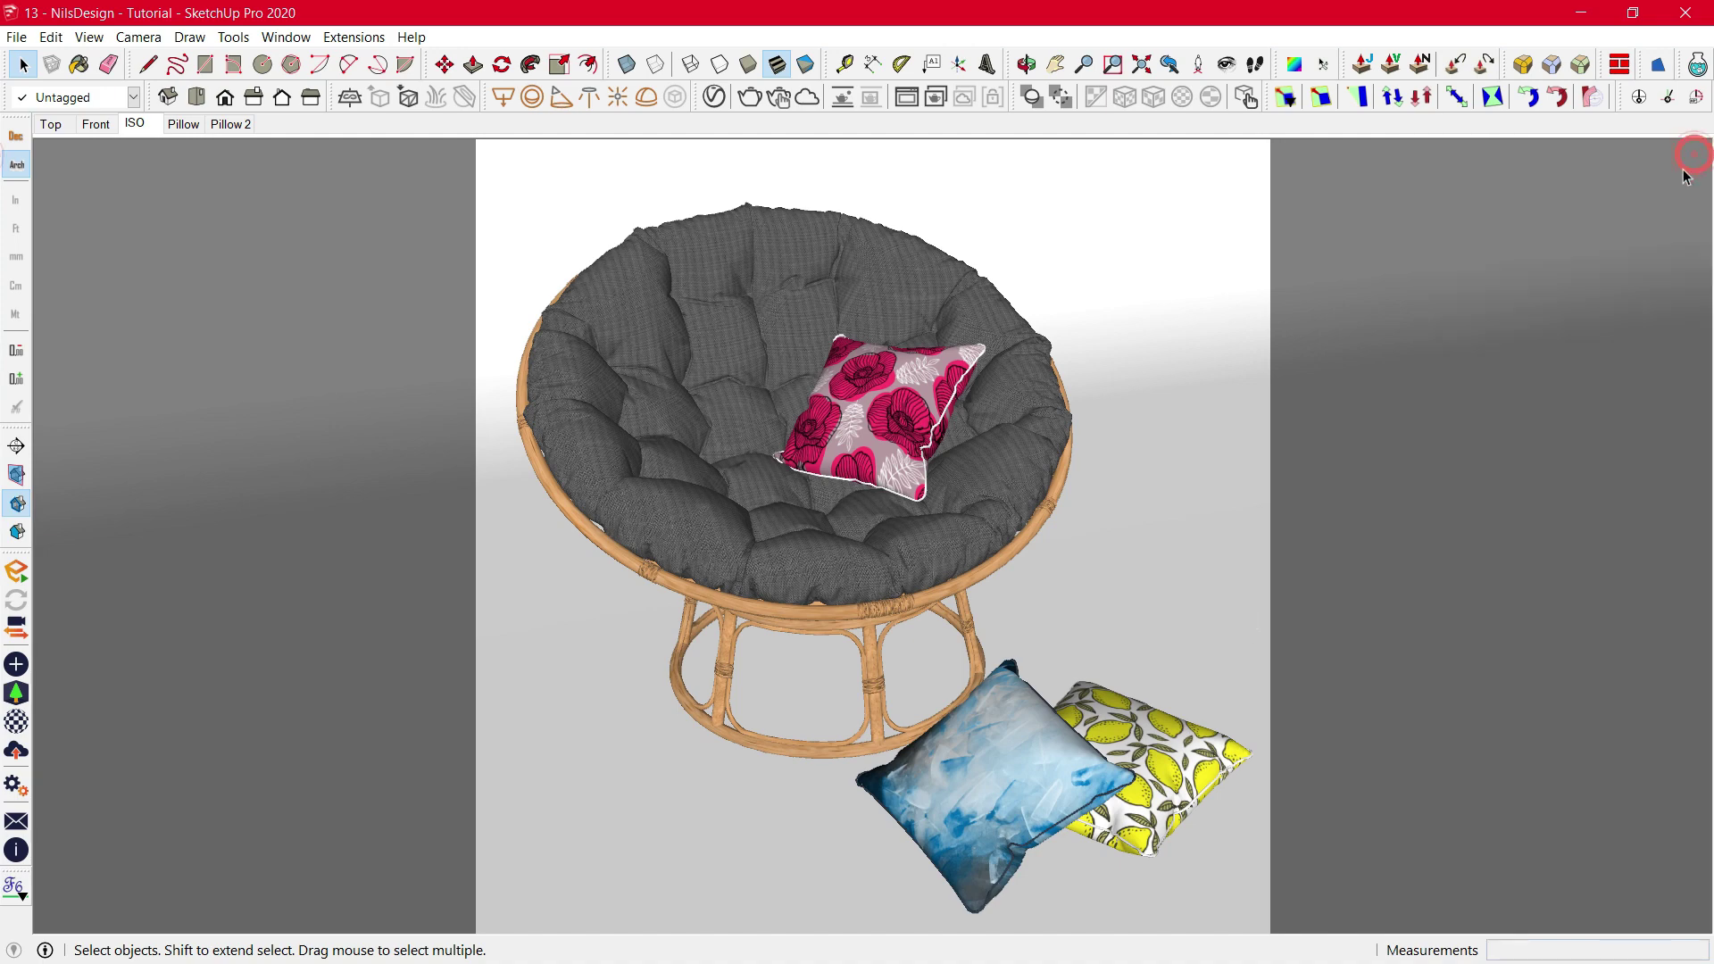
pyautogui.click(906, 96)
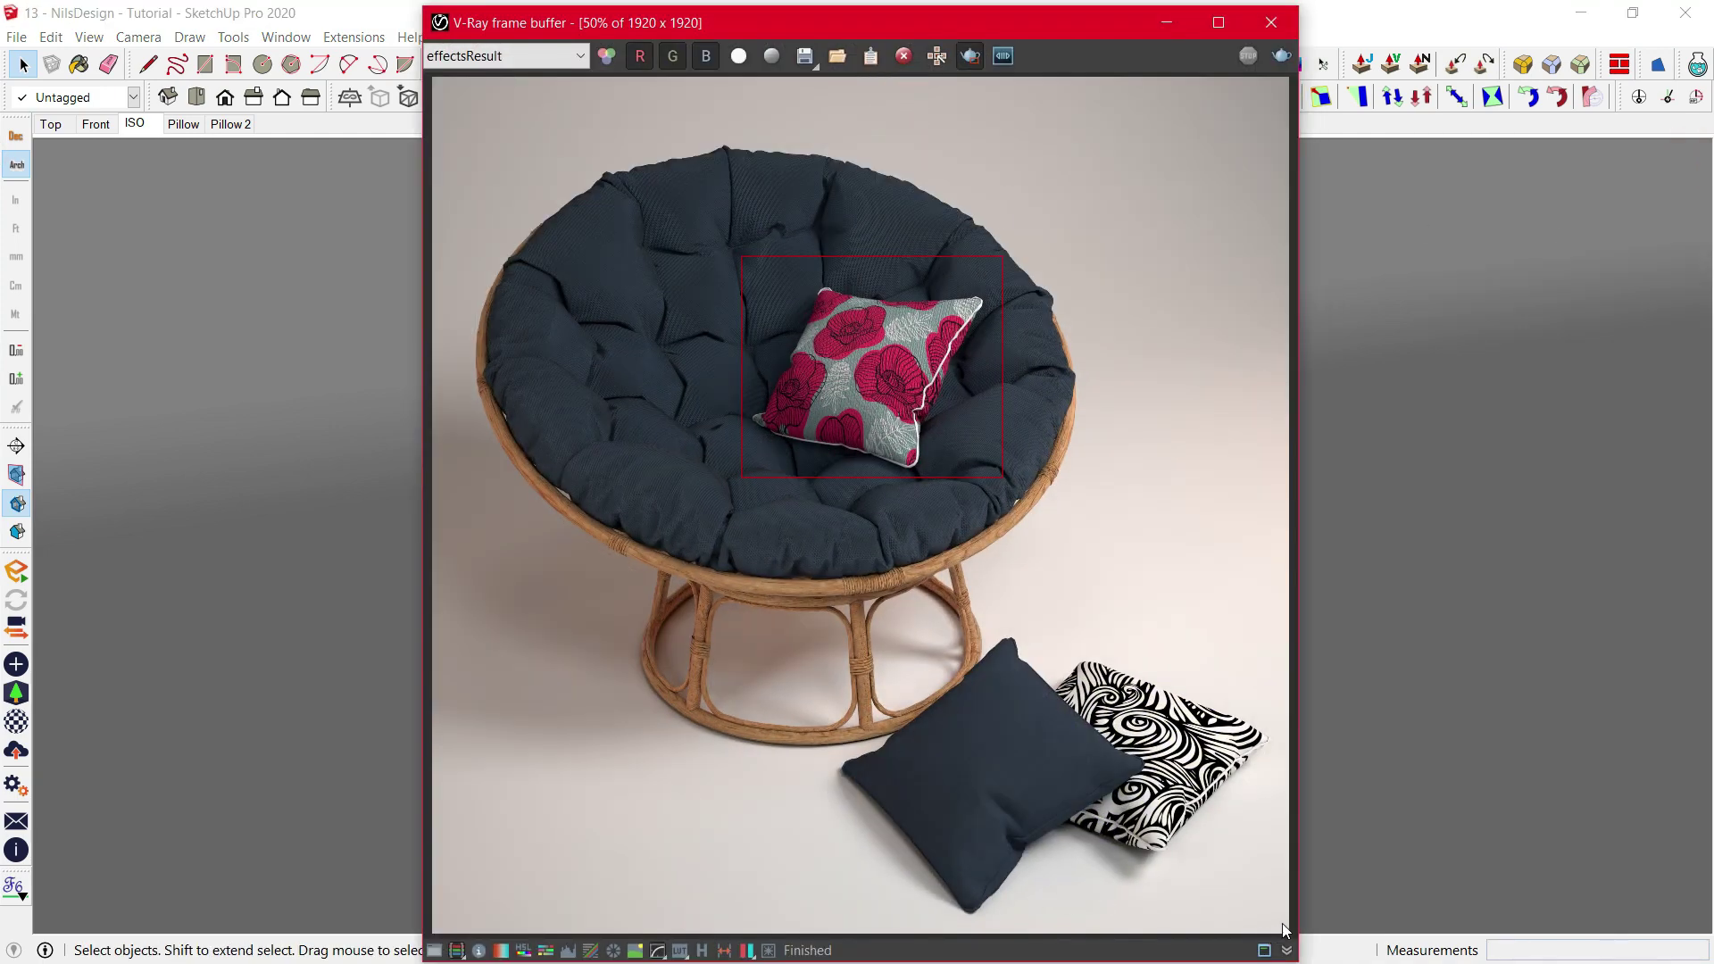
pyautogui.moveTo(1282, 921); pyautogui.dragTo(797, 629)
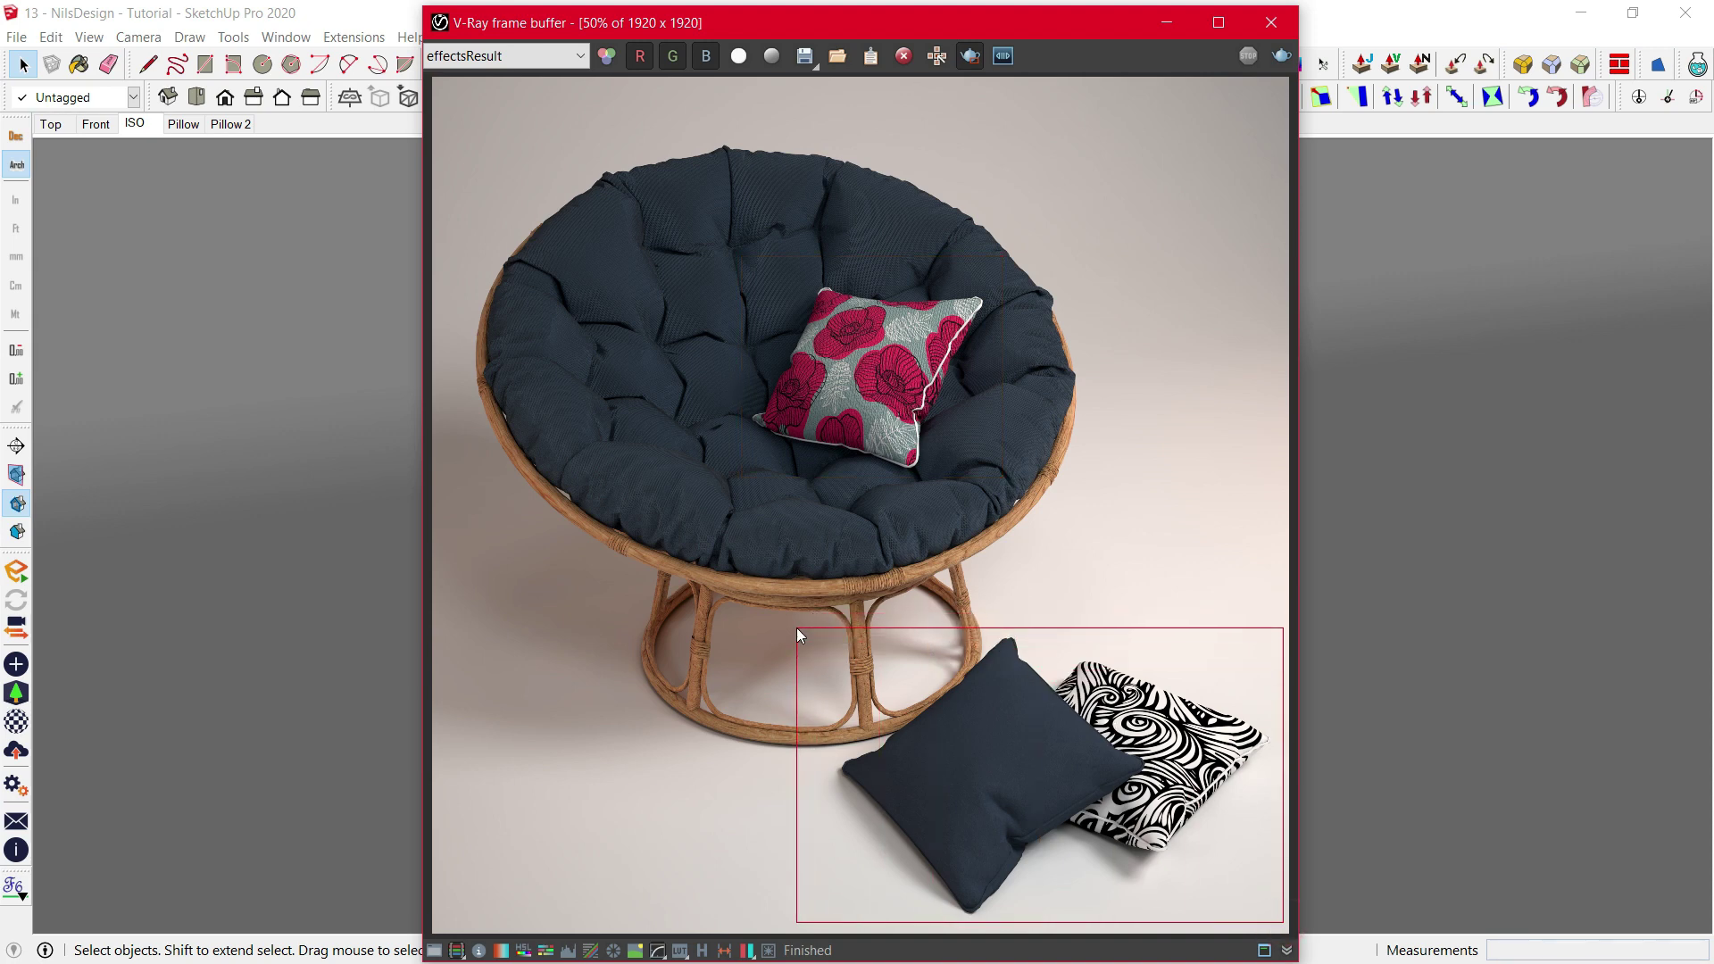
pyautogui.click(1276, 59)
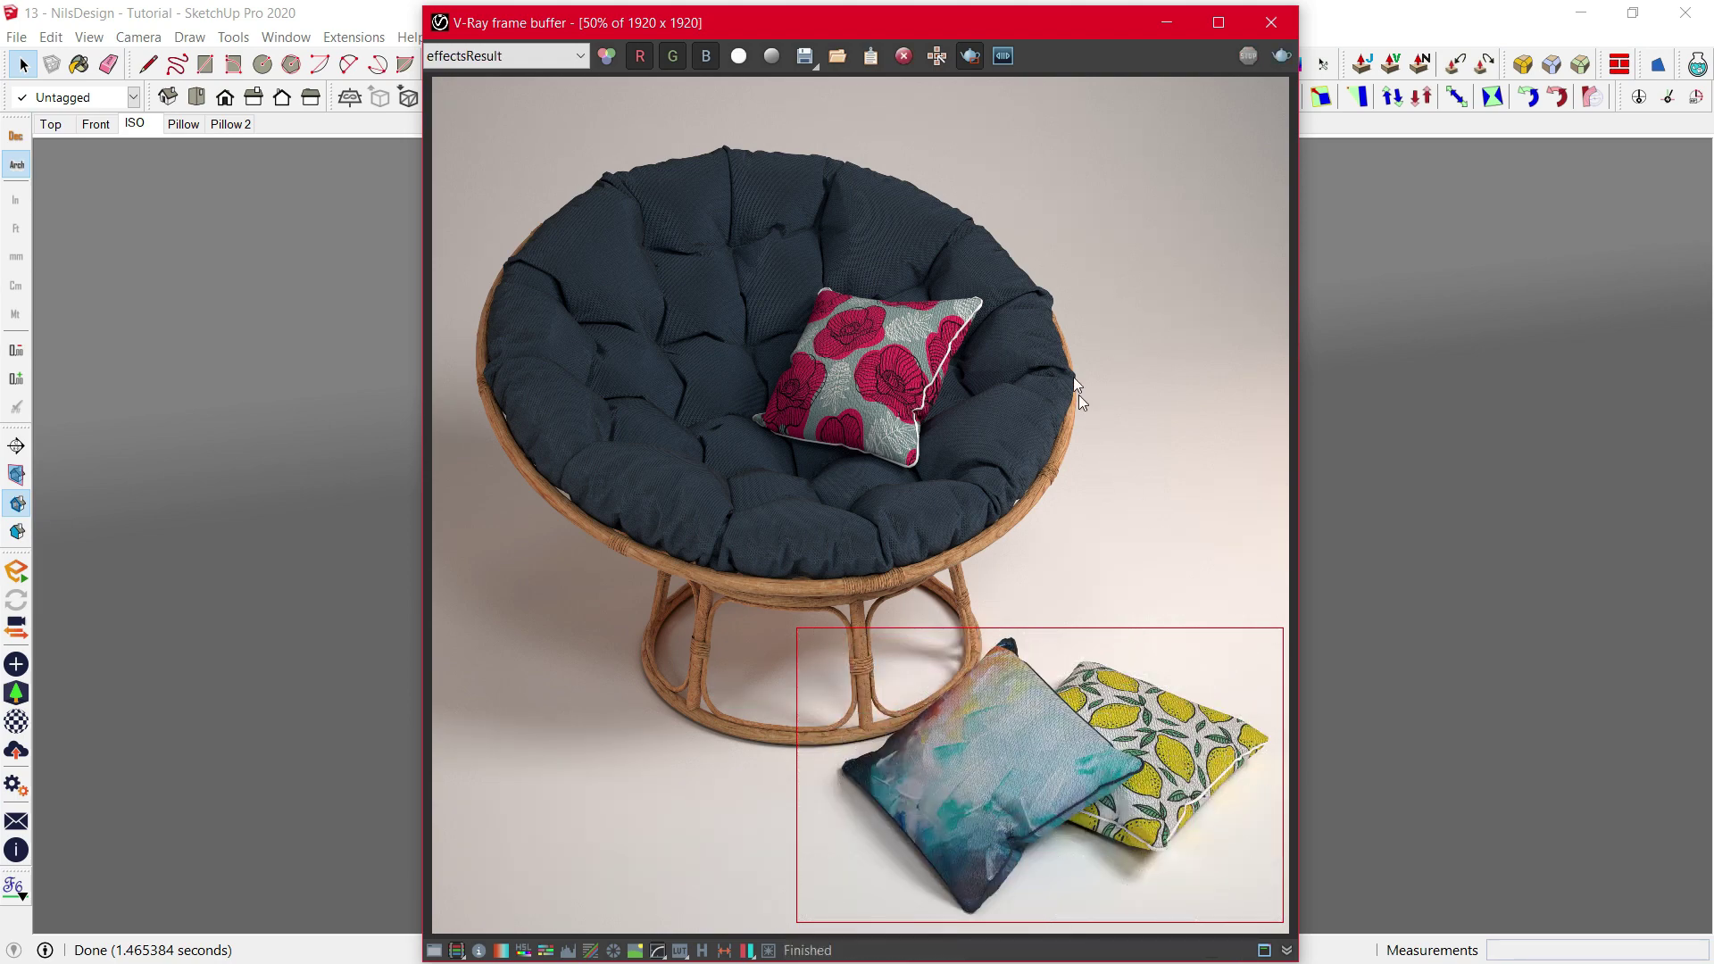
# - Examine the rendered fabric weave up close on the floor pillows, the chair cushion and the floral pillow
pyautogui.scroll(1, 1109, 847)
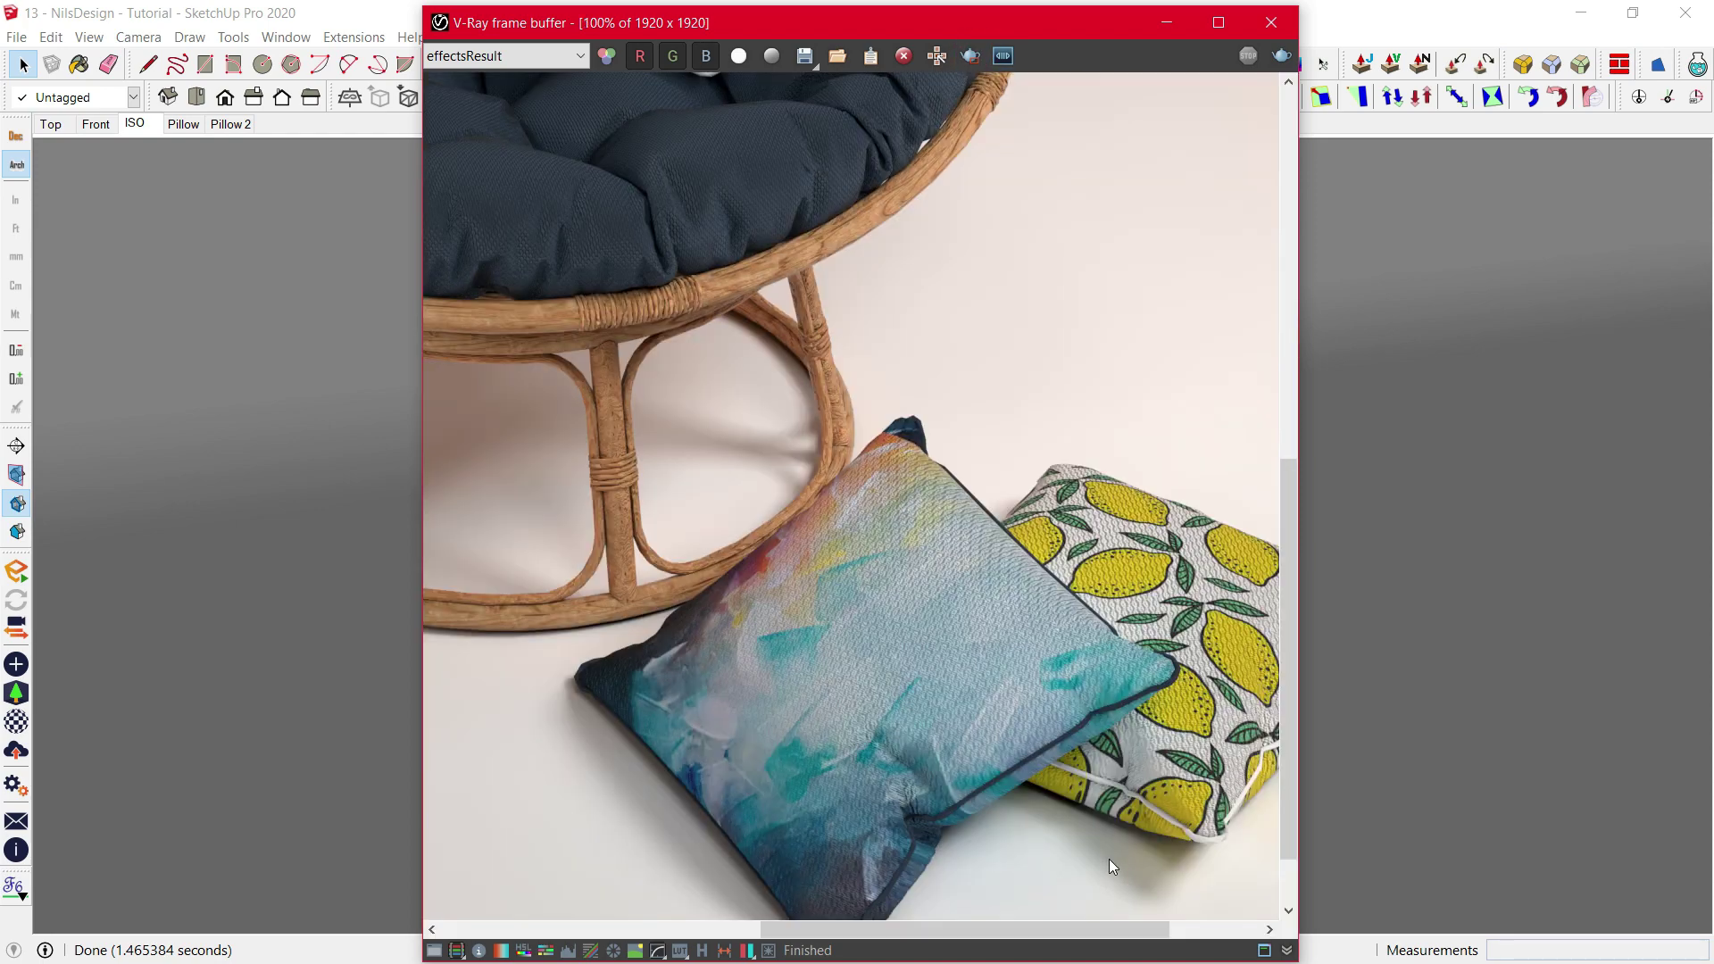
pyautogui.moveTo(1105, 854); pyautogui.dragTo(1303, 959, button='middle')
pyautogui.moveTo(1112, 506); pyautogui.dragTo(1303, 900, button='middle')
pyautogui.scroll(2, 881, 775)
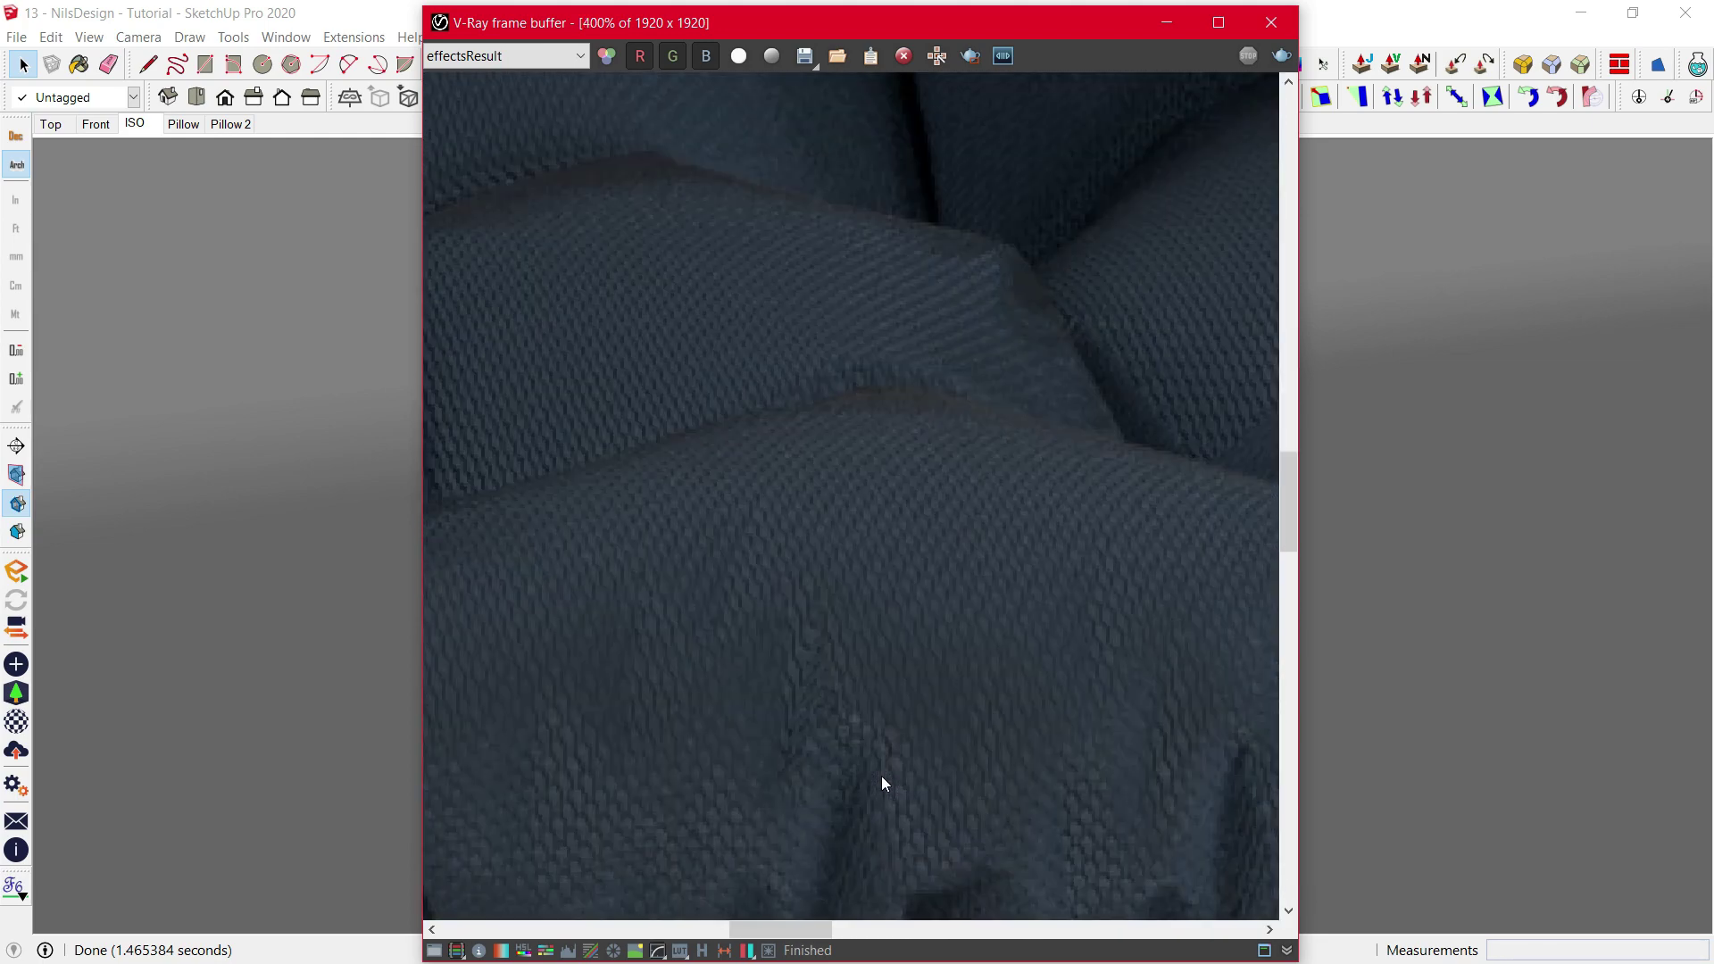
pyautogui.moveTo(842, 687); pyautogui.dragTo(1223, 892, button='middle')
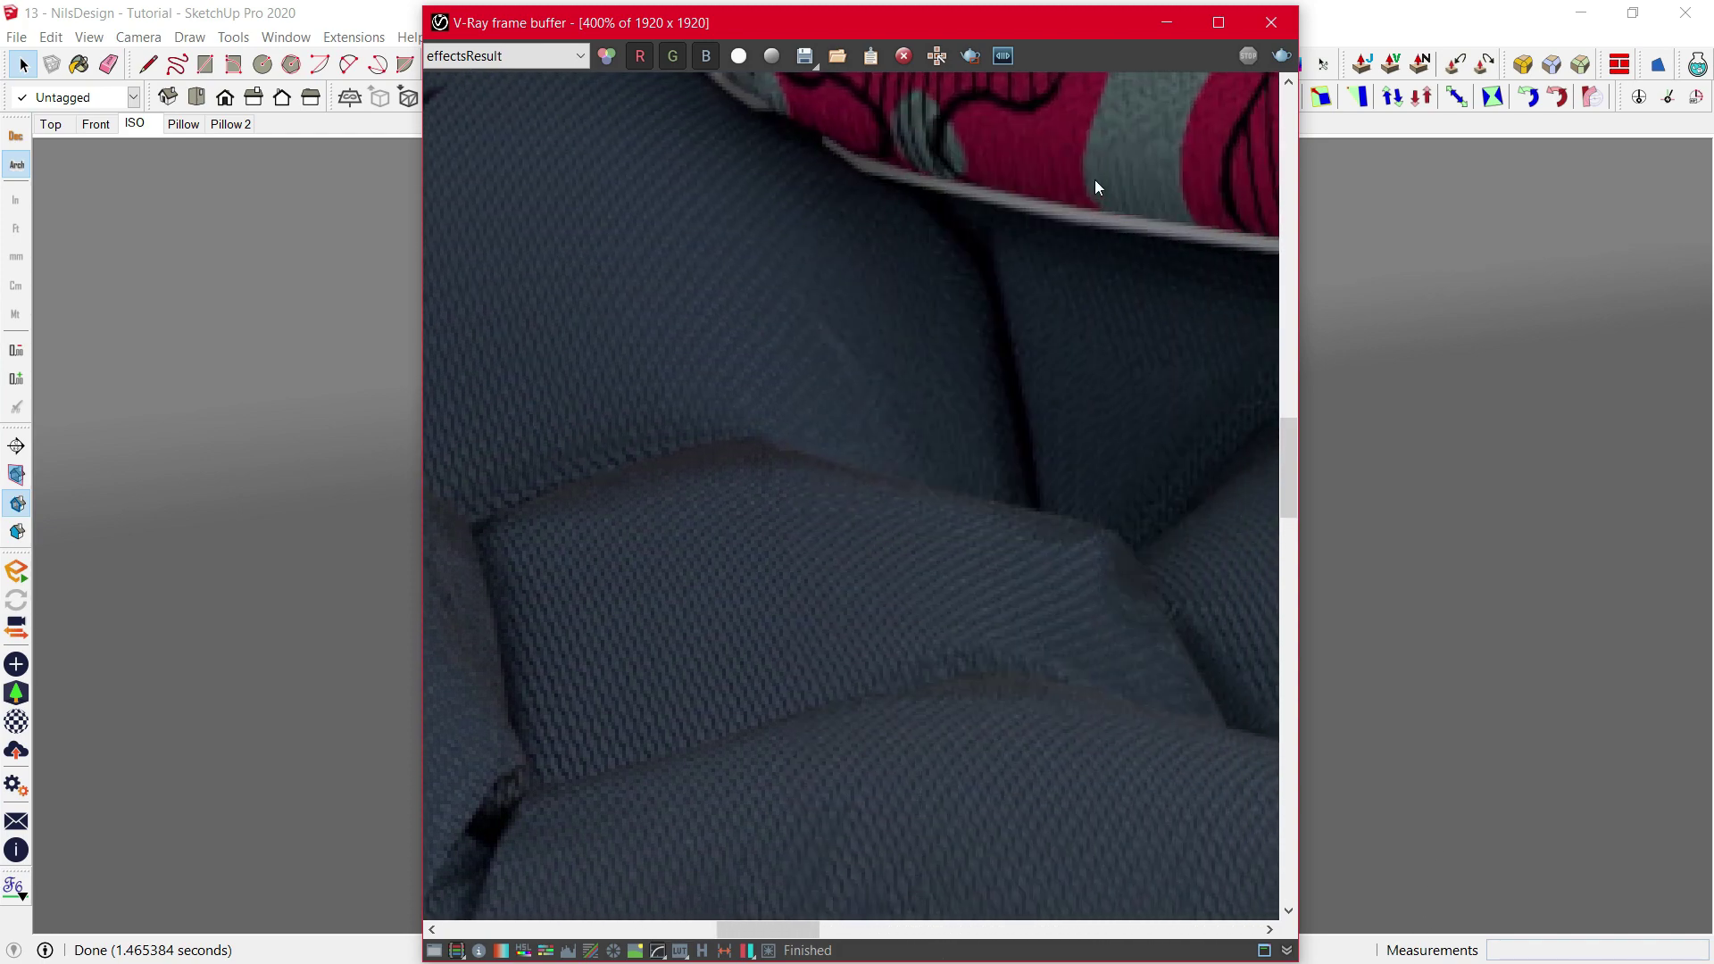
pyautogui.moveTo(1097, 186); pyautogui.dragTo(982, 892, button='middle')
pyautogui.moveTo(1059, 305); pyautogui.dragTo(839, 460, button='middle')
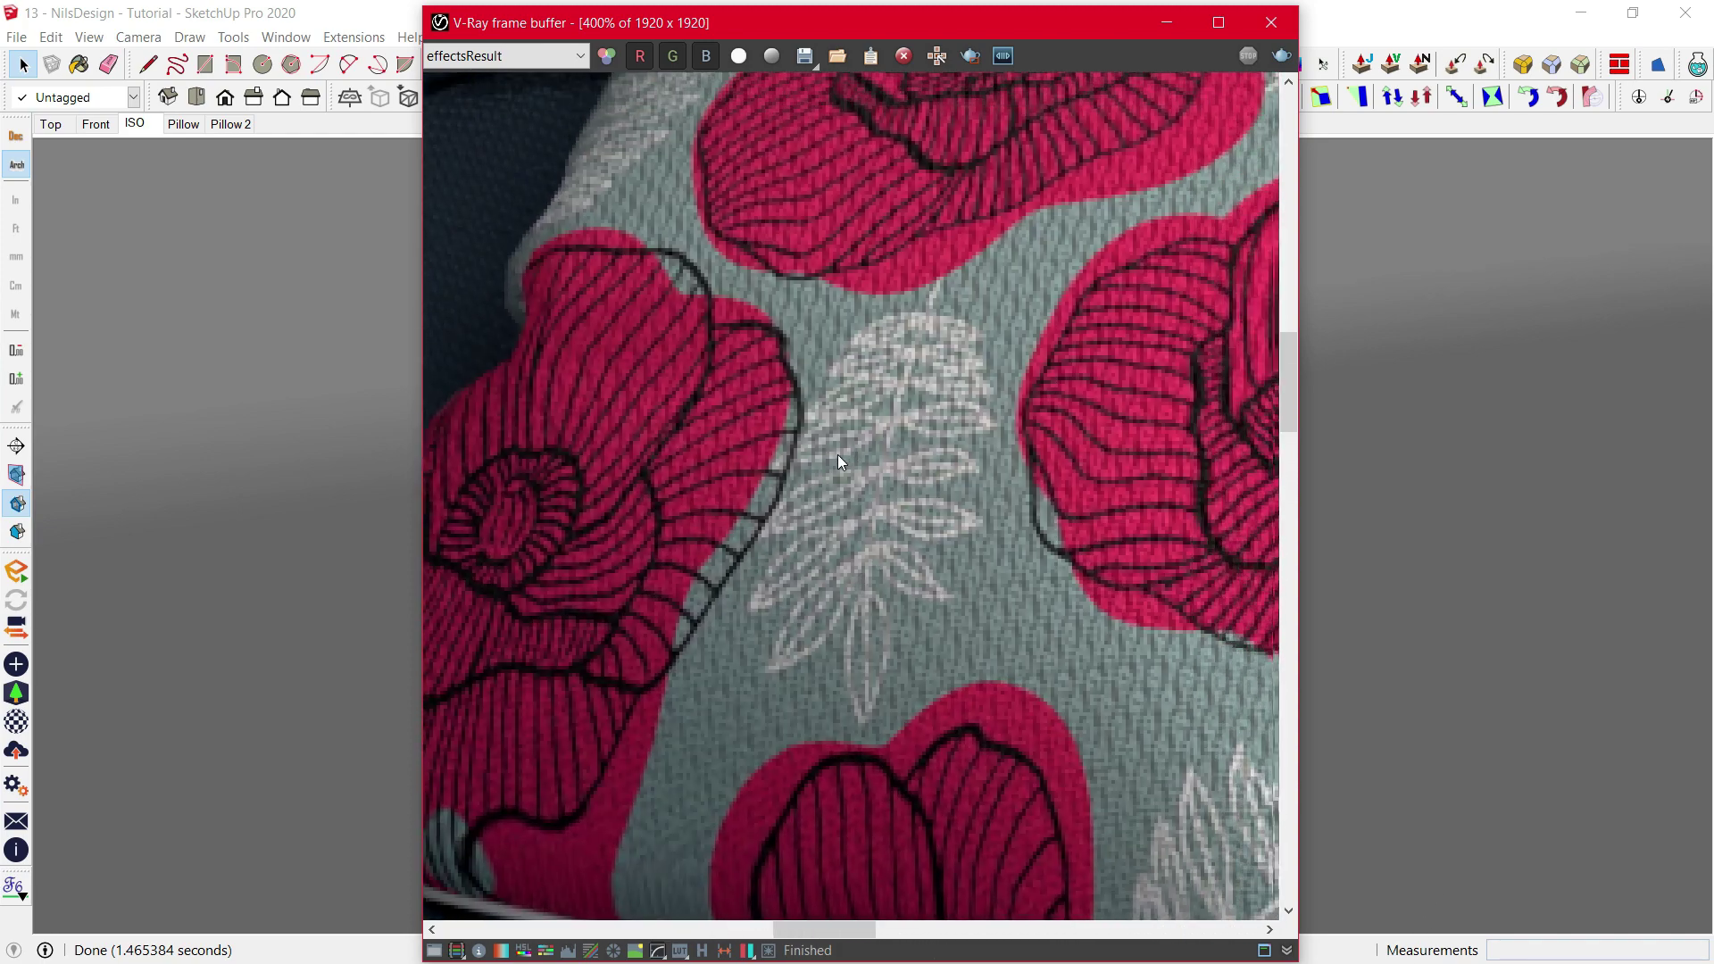
pyautogui.scroll(-6, 837, 455)
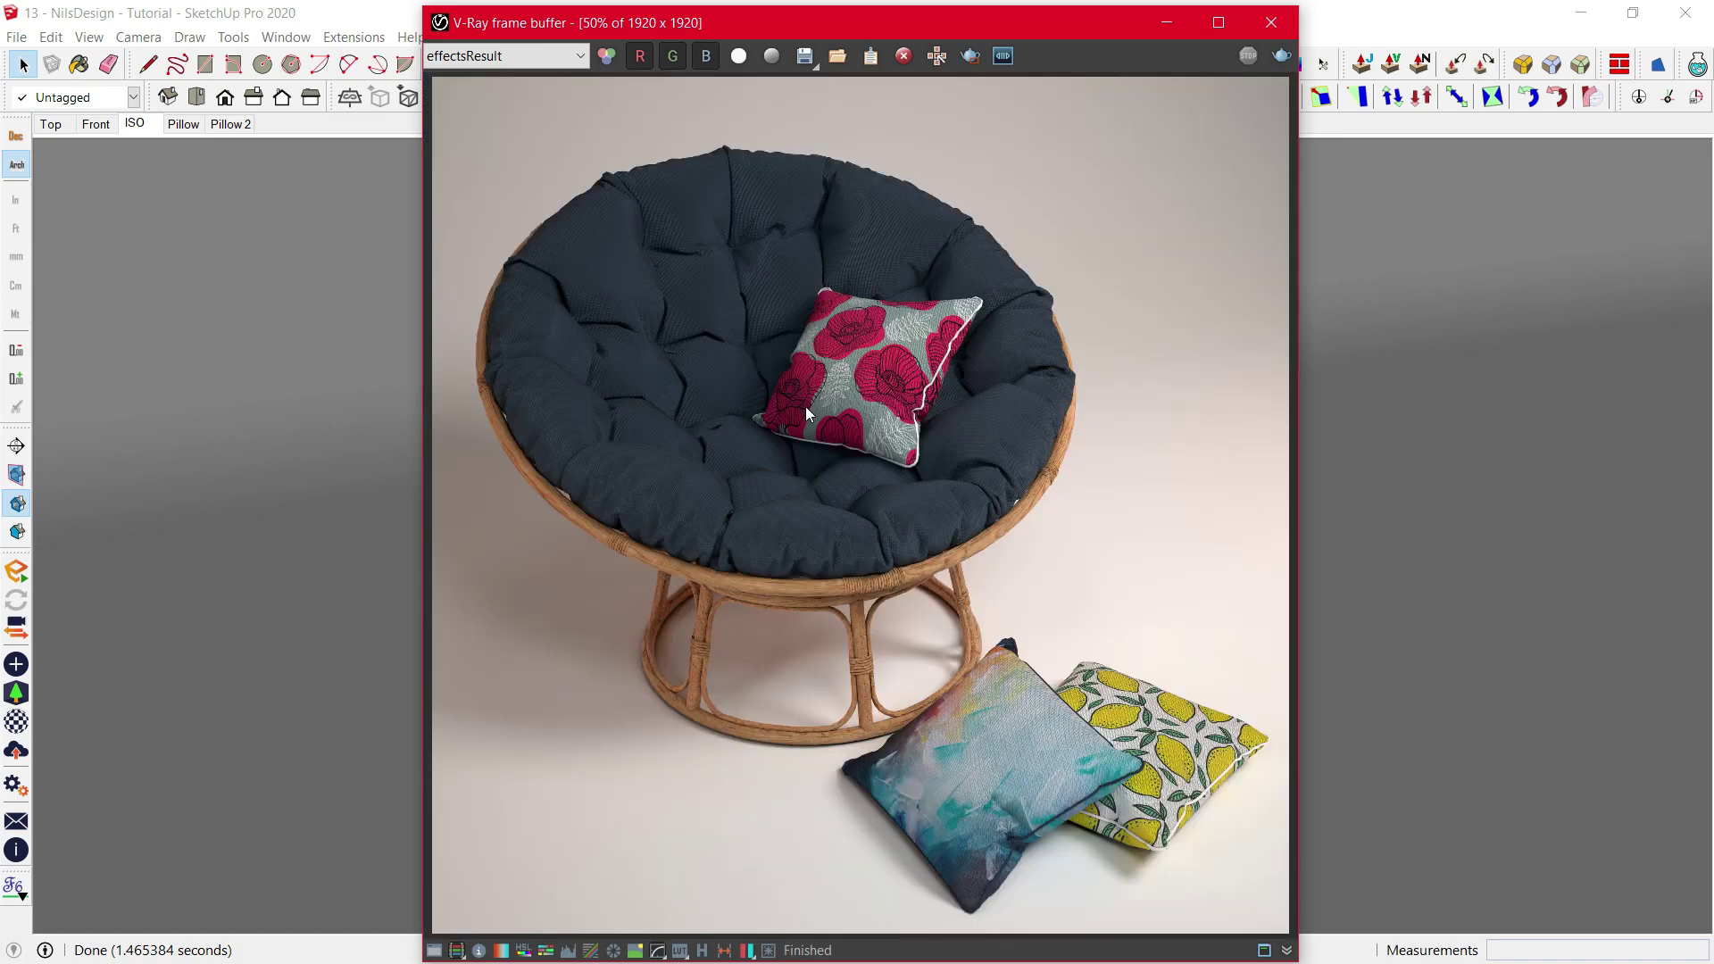